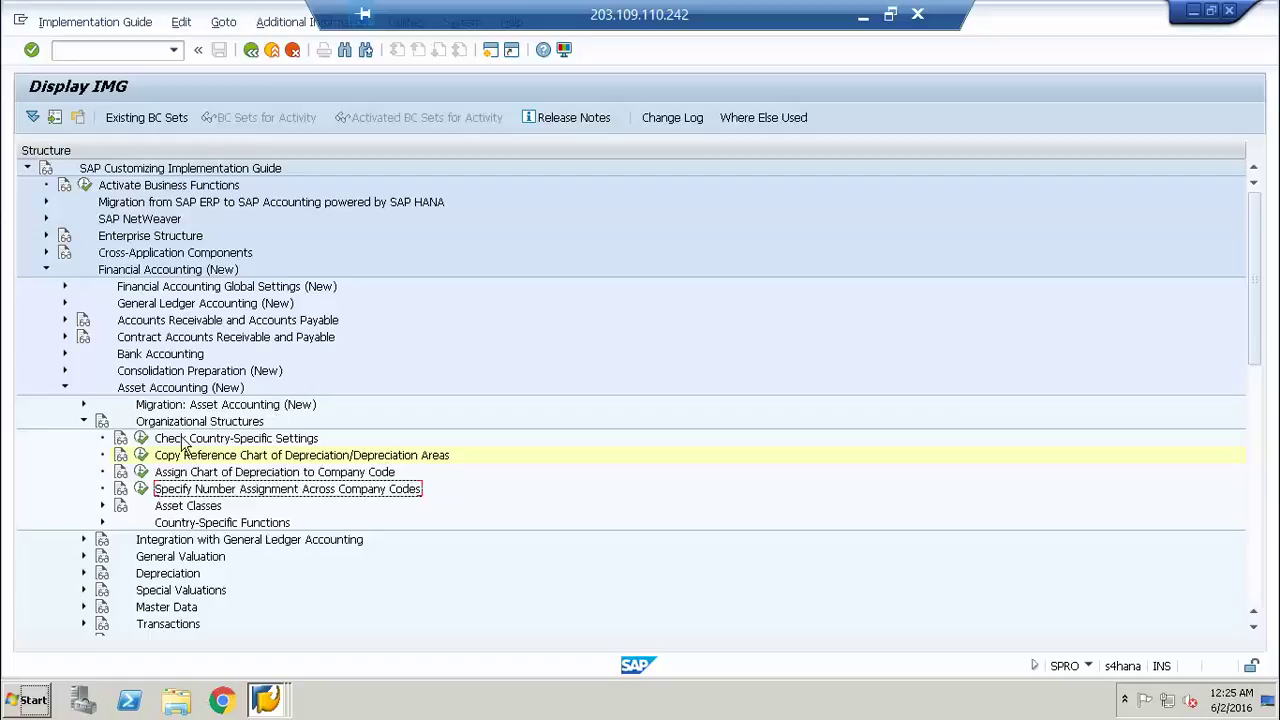
Step: Review the chart of depreciation assigned to company code AA01 (Apple Inc) in Assign Chart of Depreciation to Company Code
left_click(143, 474)
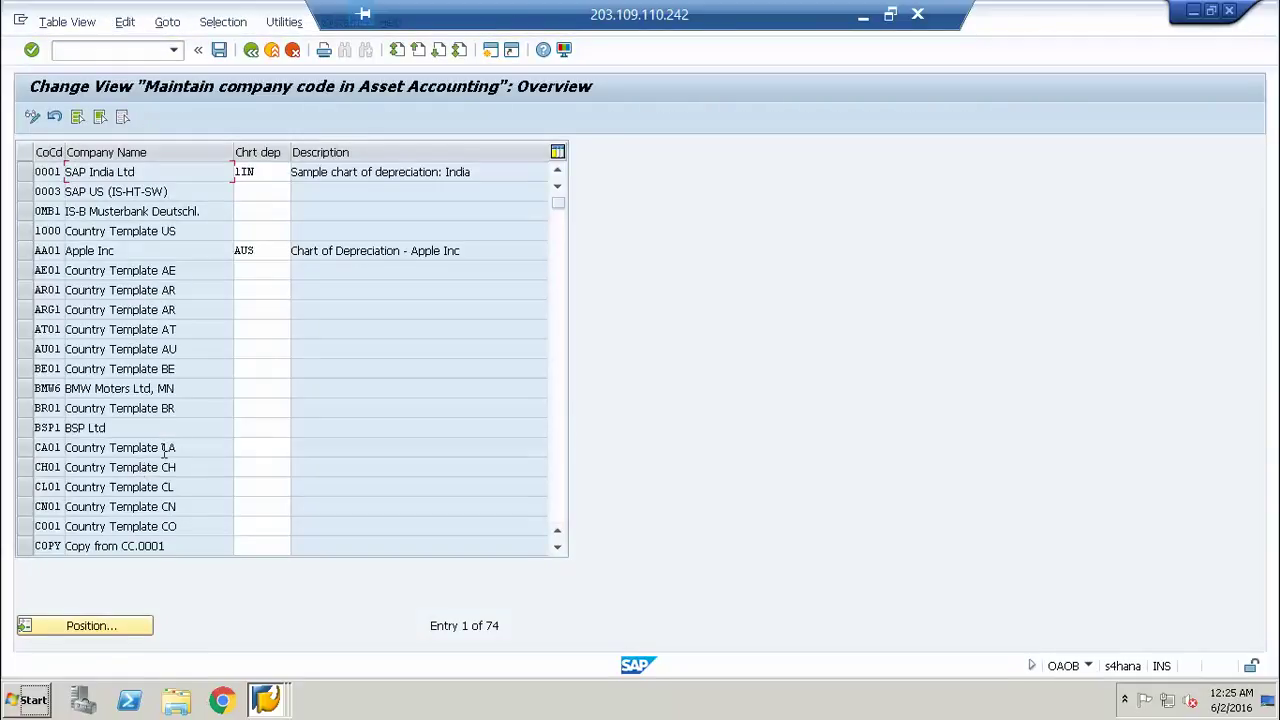
left_click(277, 257)
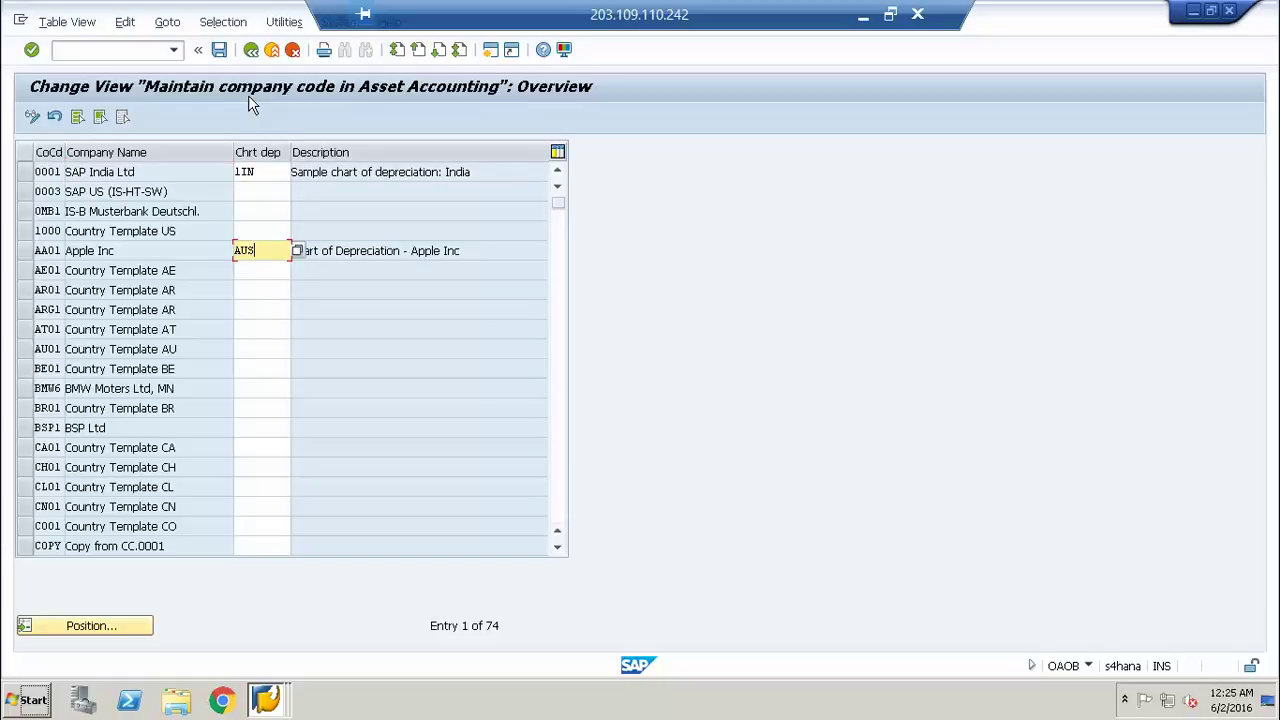
left_click(89, 252)
double_click(89, 252)
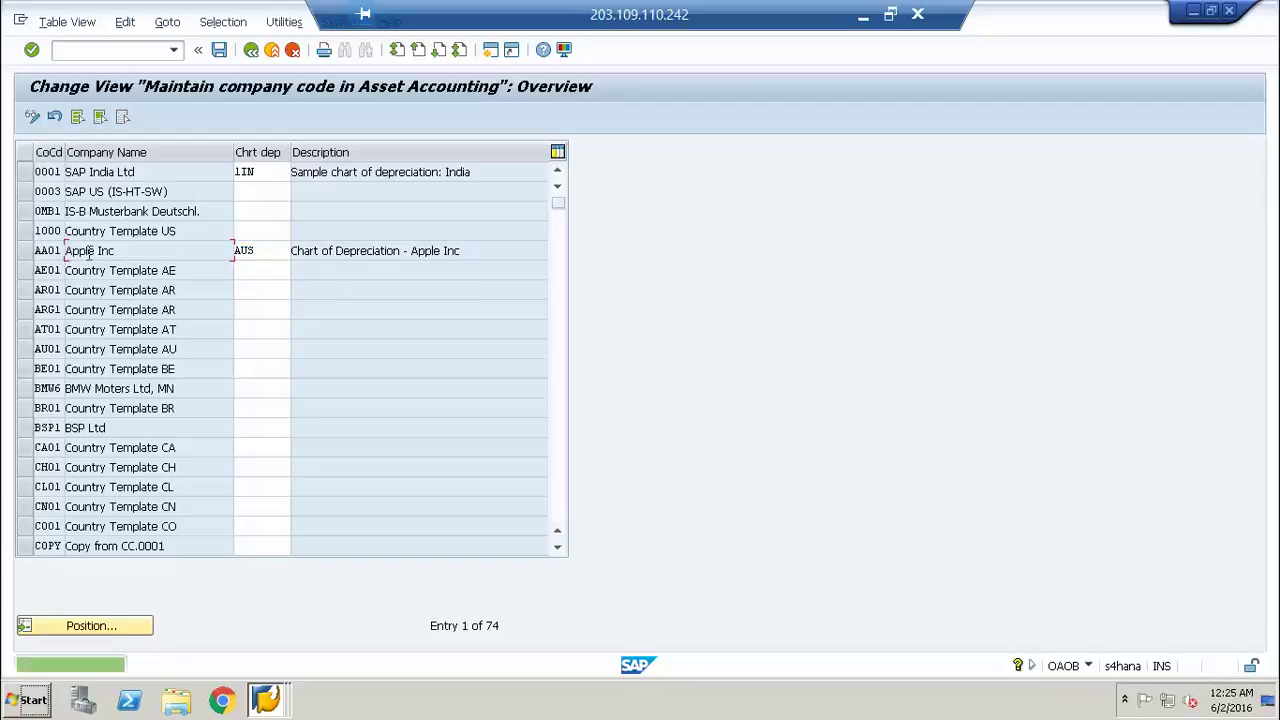
left_click(251, 50)
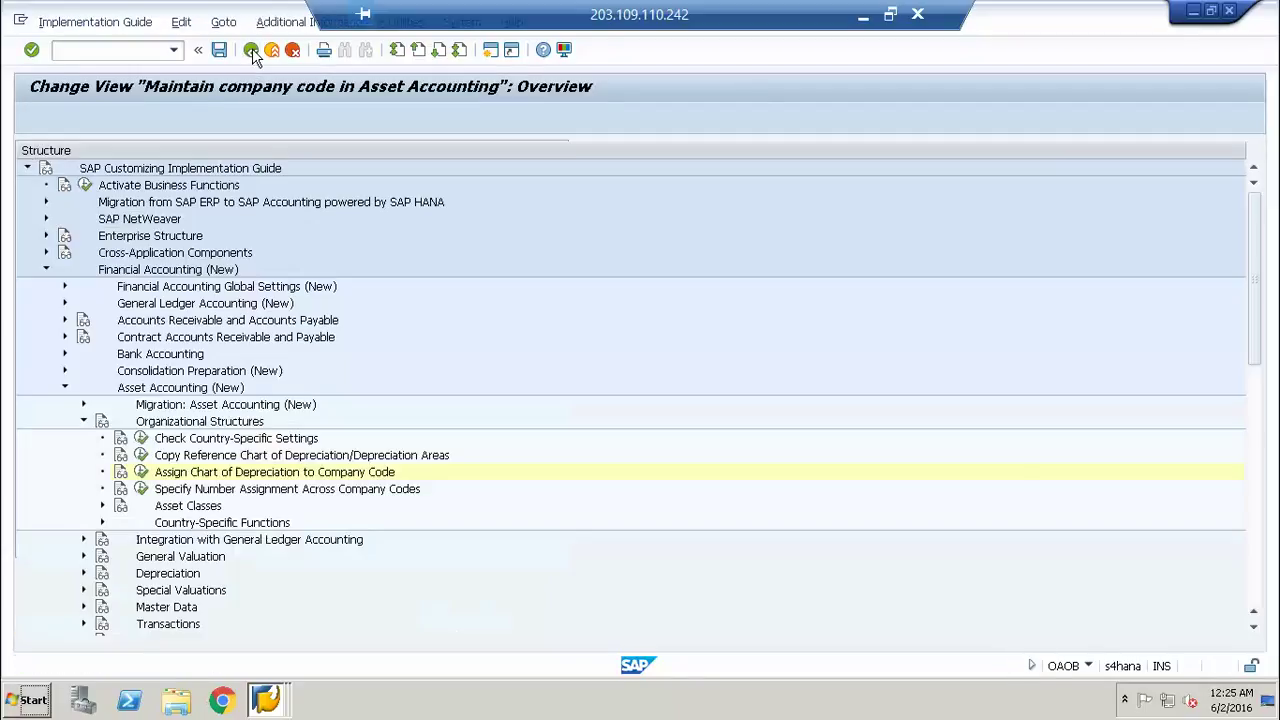
Step: Check AA01's entry in Specify Number Assignment Across Company Codes, and revisit the chart of depreciation assignments
left_click(143, 491)
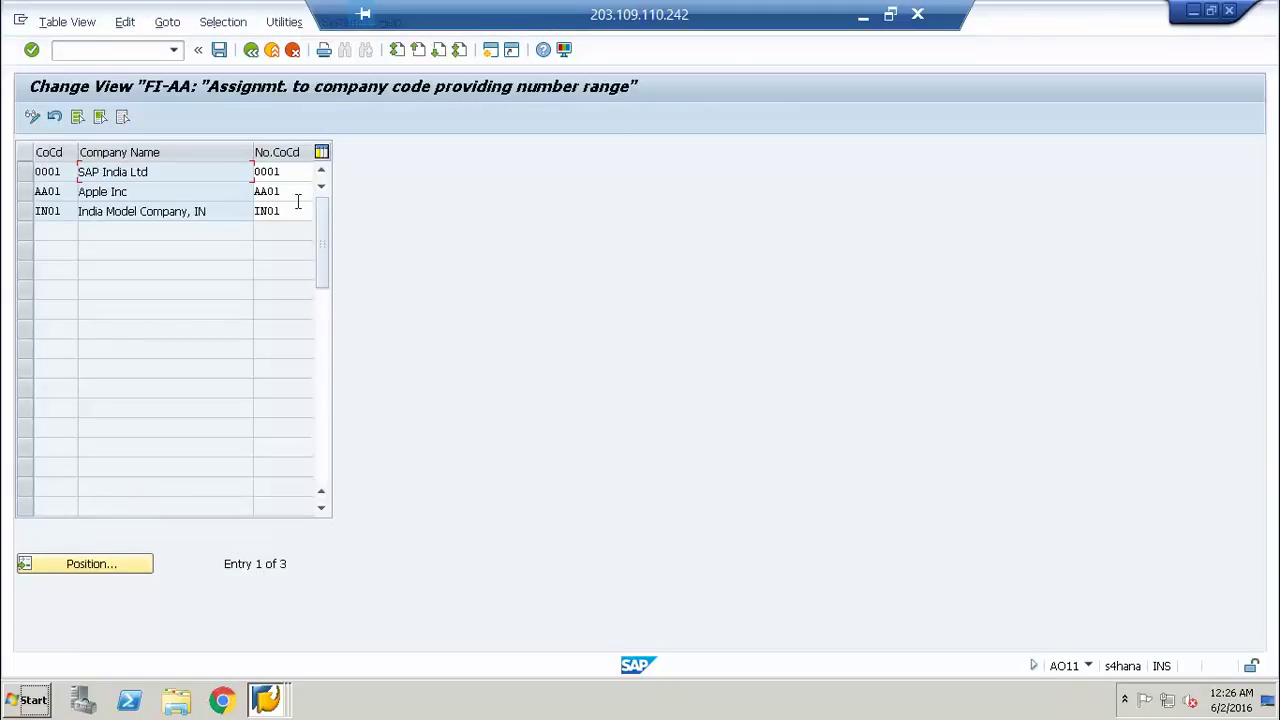
left_click(298, 192)
left_click(251, 50)
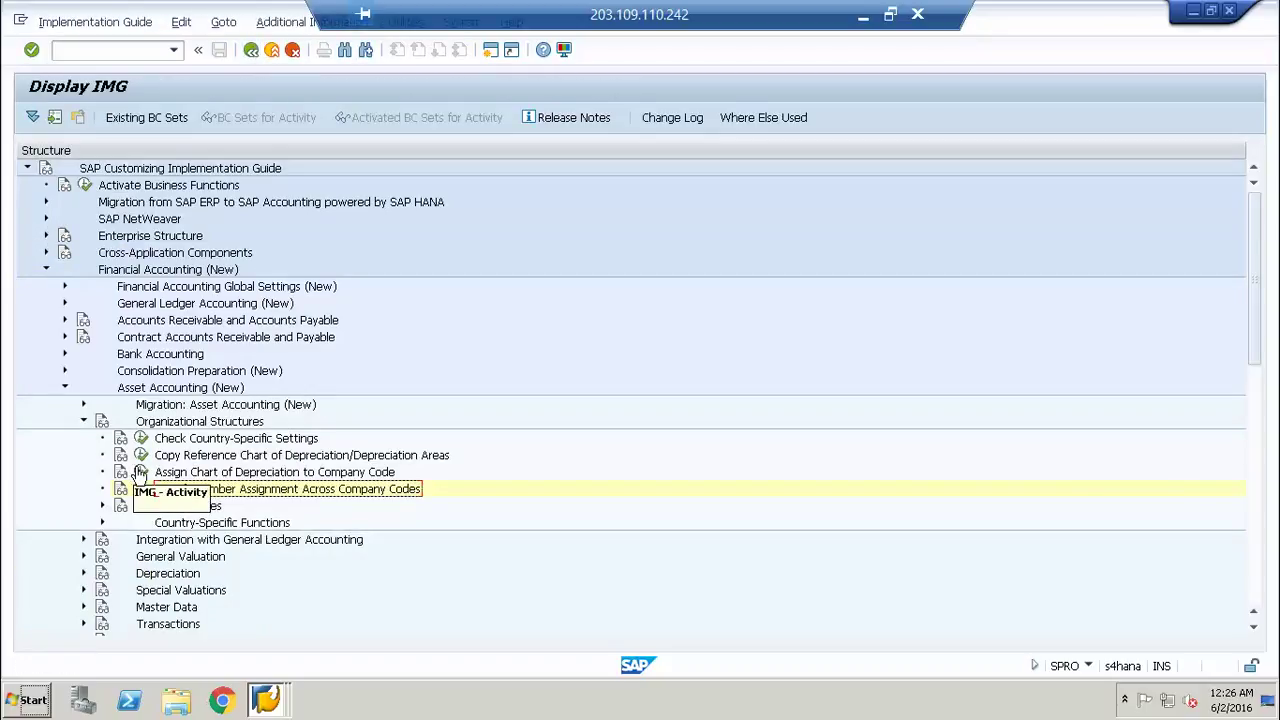
left_click(142, 474)
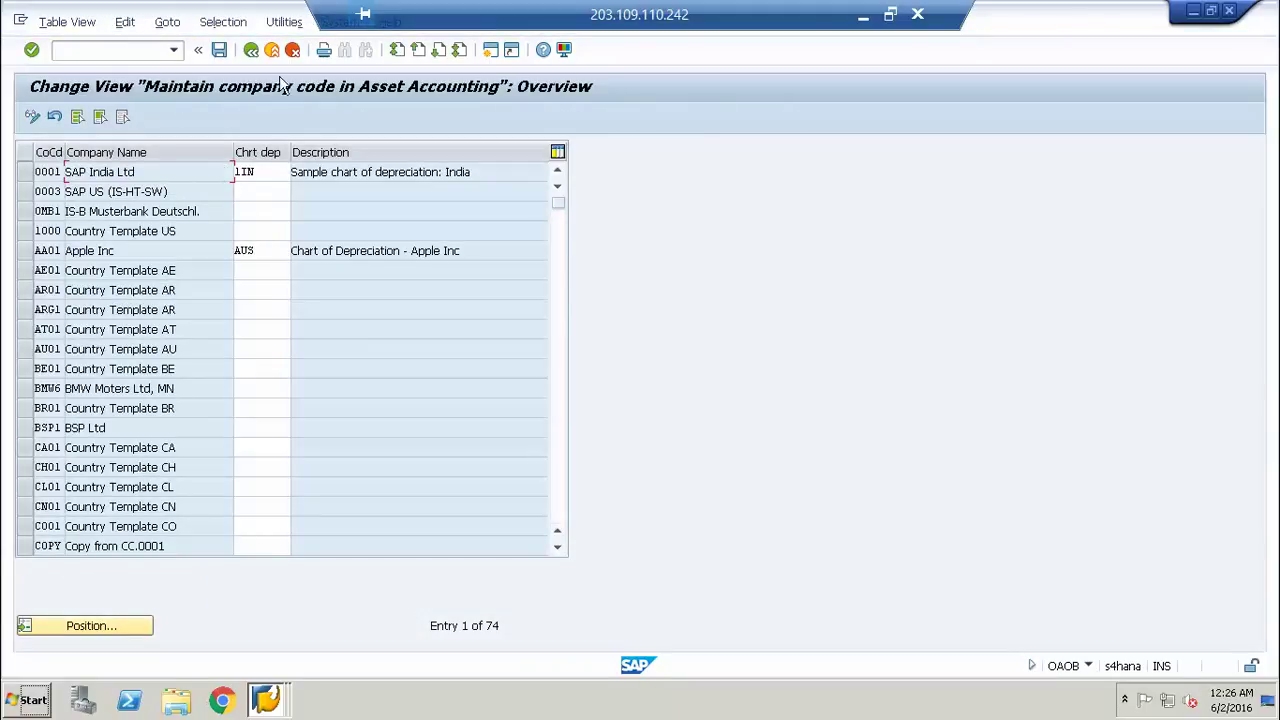
left_click(253, 52)
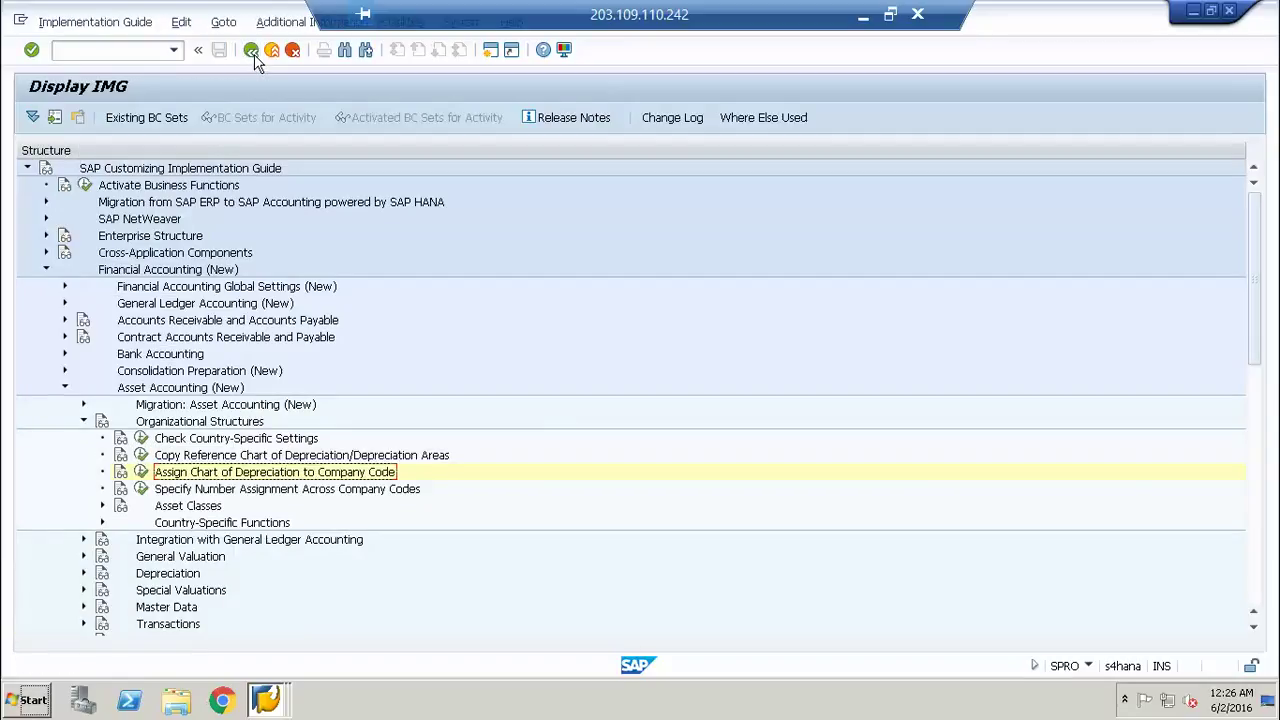
Step: View the chart of depreciation names under Specify Description of Chart of Depreciation, and return to the activity list
left_click(141, 456)
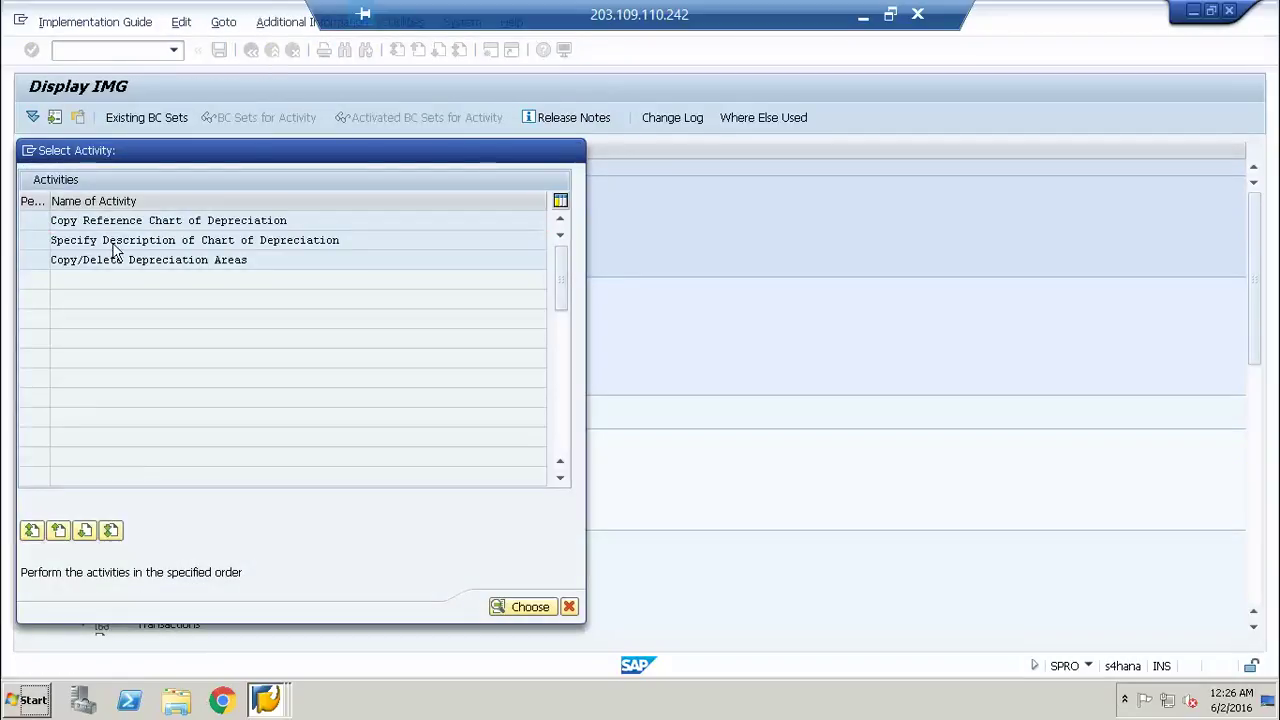
double_click(114, 242)
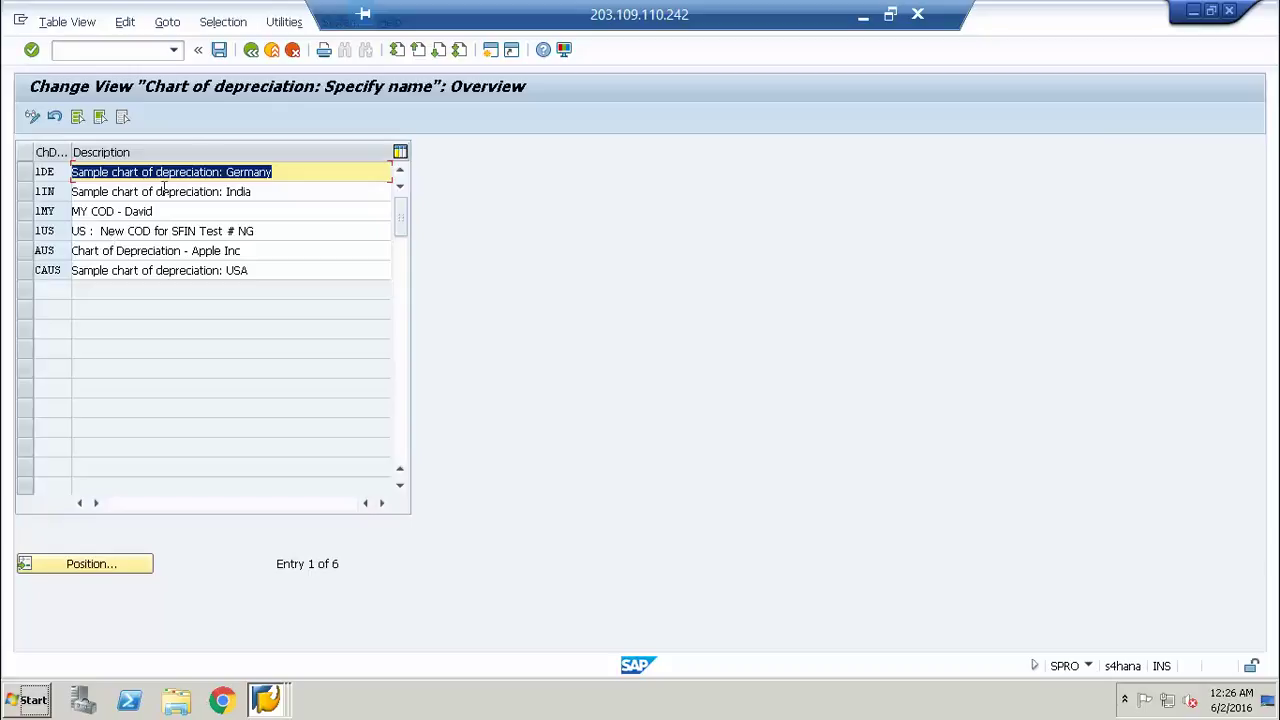
left_click(253, 50)
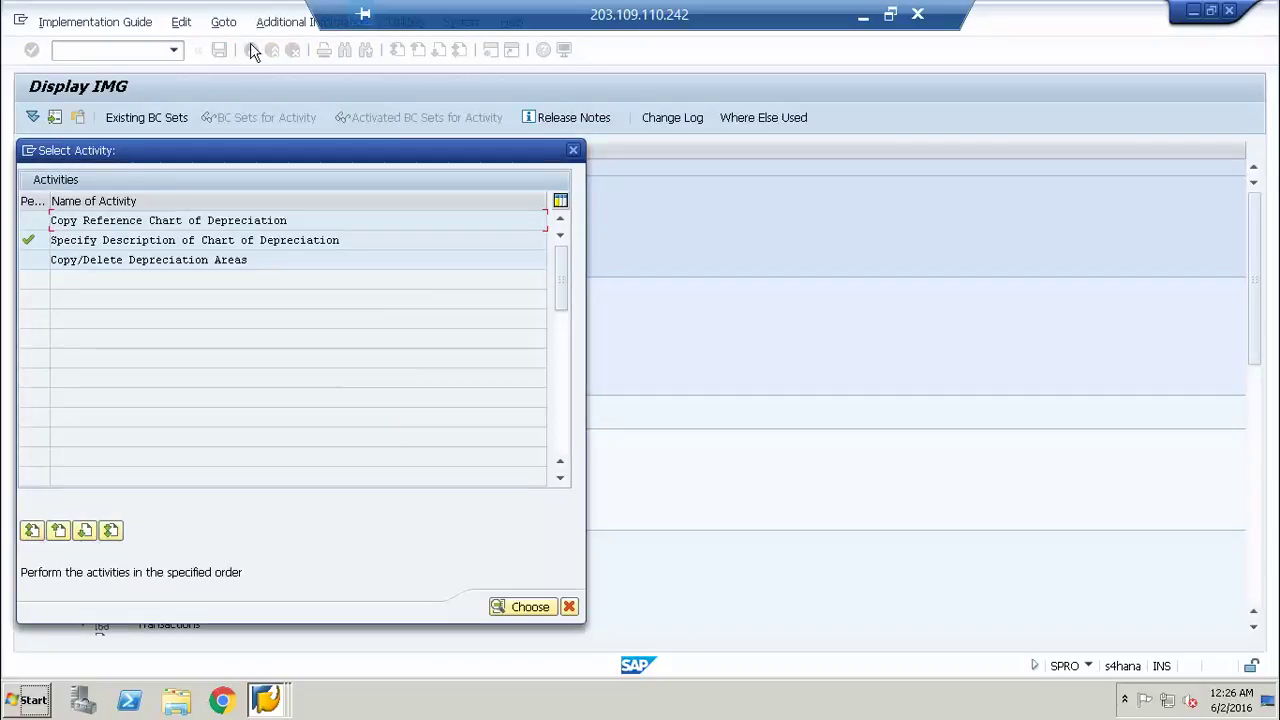
Step: Examine the depreciation areas of chart of depreciation 1IN, including the G/L posting options for area 30
double_click(113, 259)
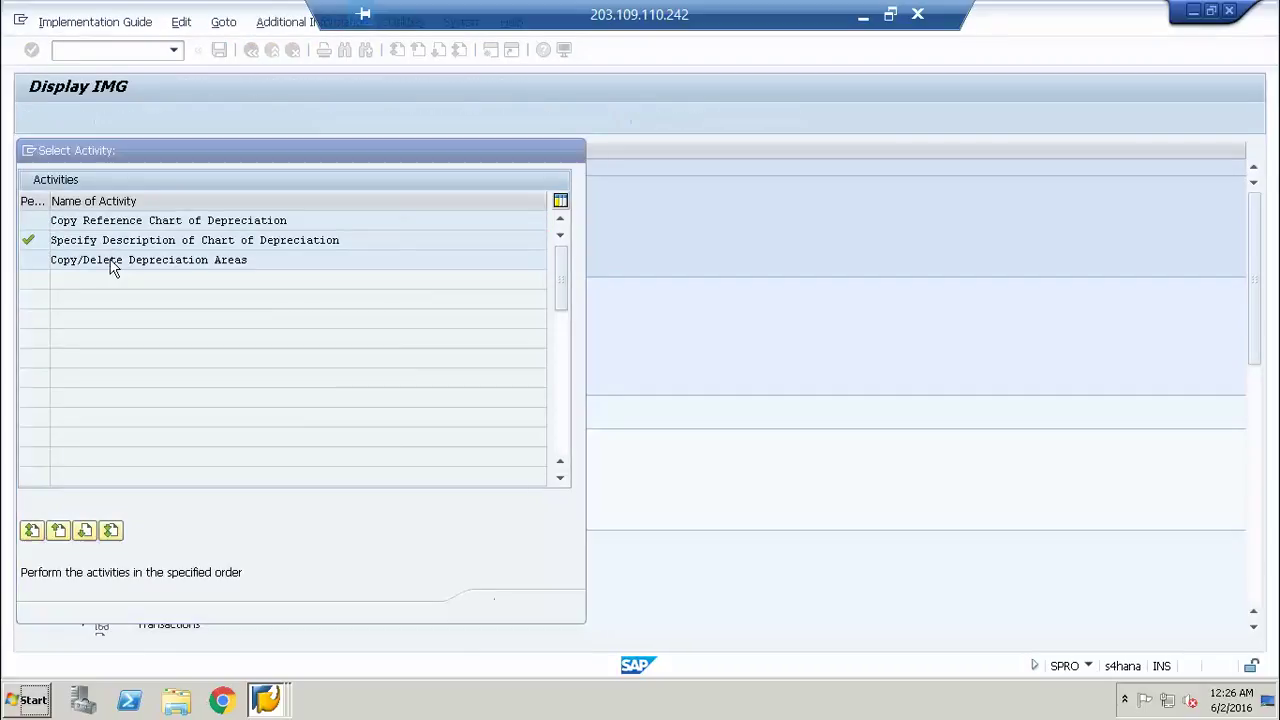
type("1IN")
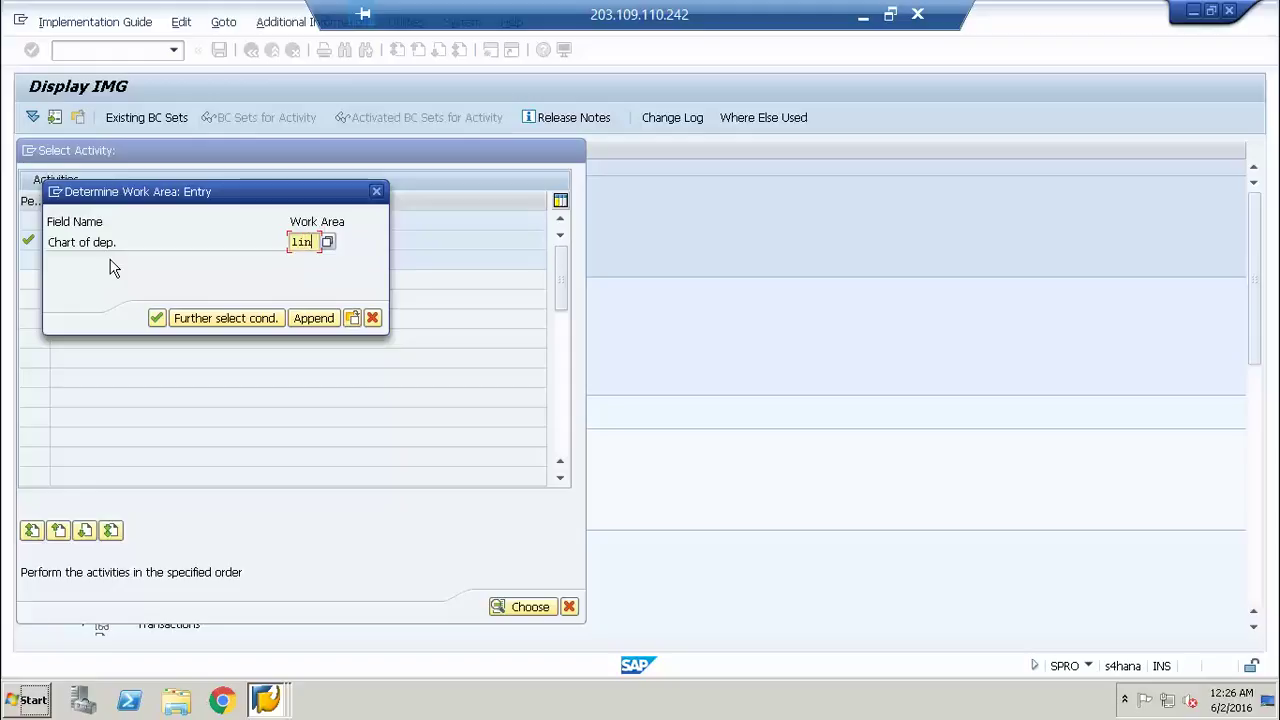
key("Return")
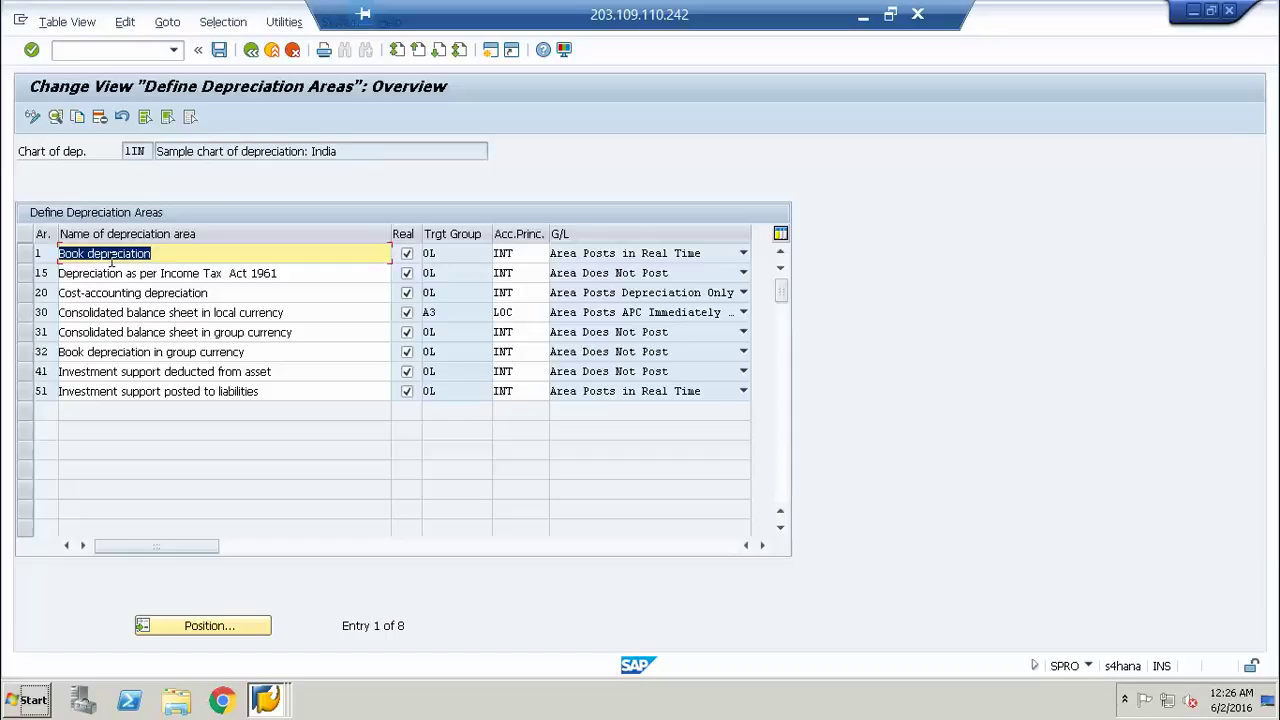
left_click(648, 318)
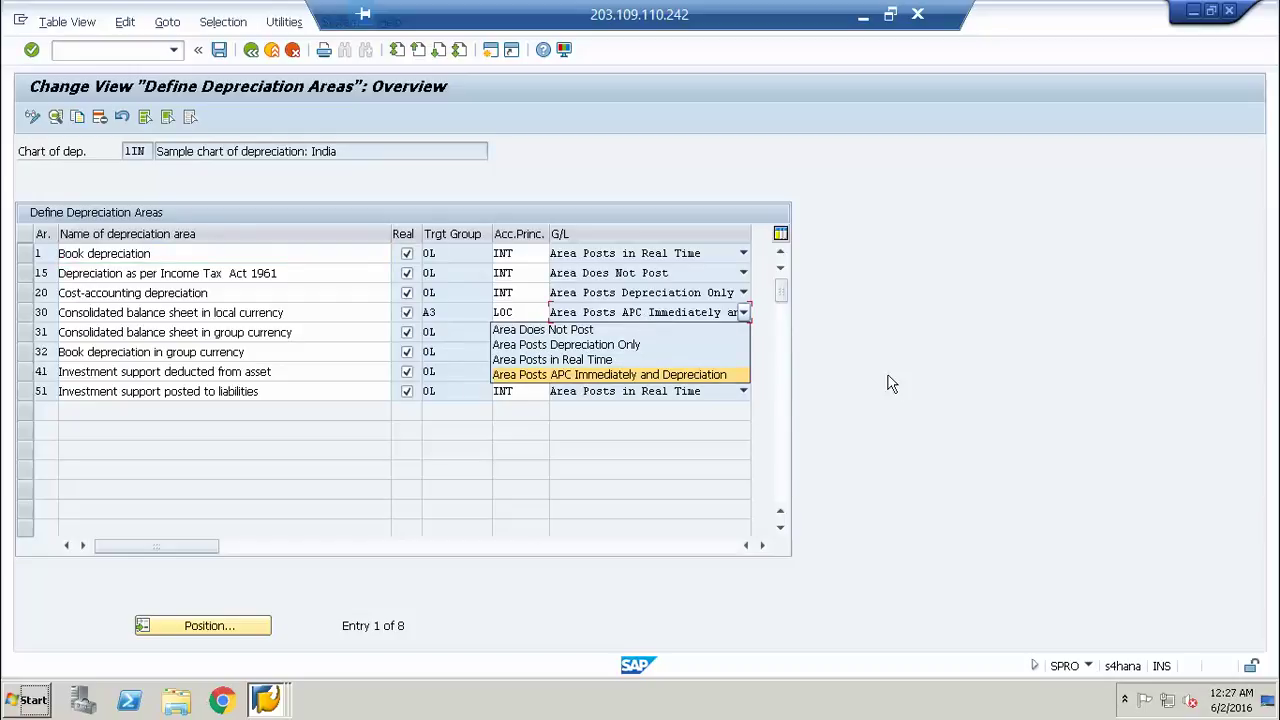
left_click(1013, 423)
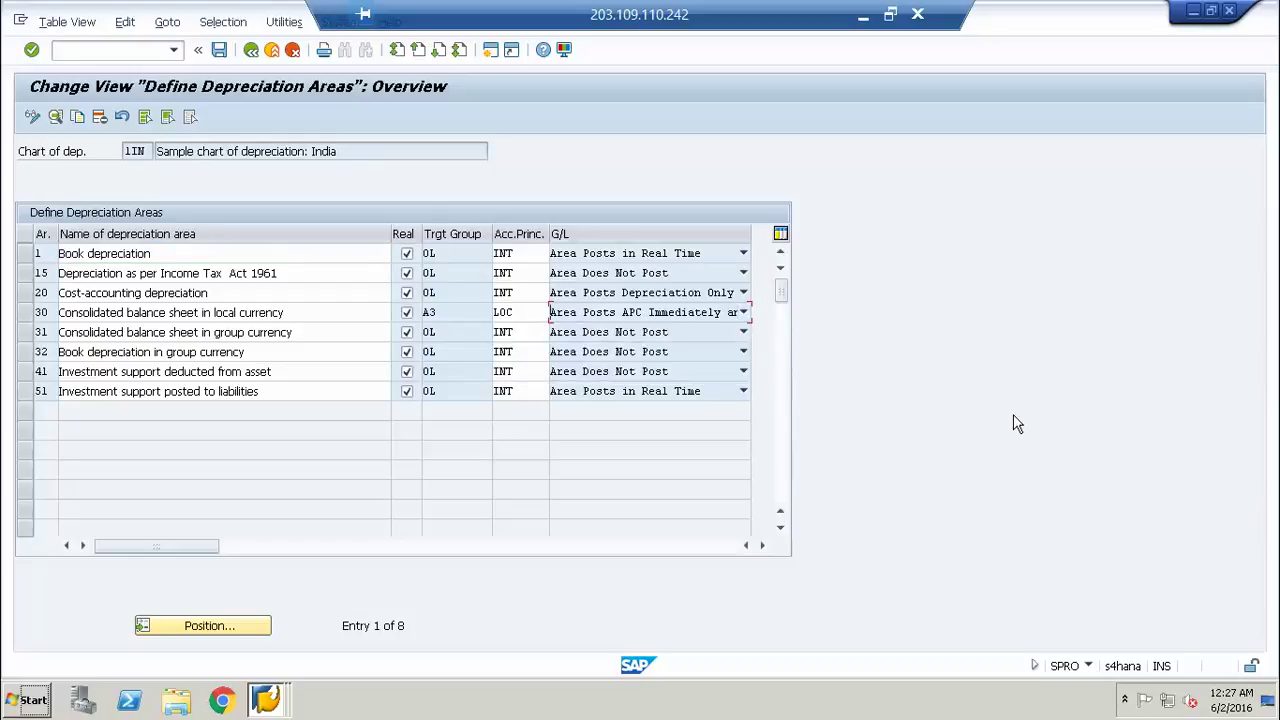
left_click(252, 52)
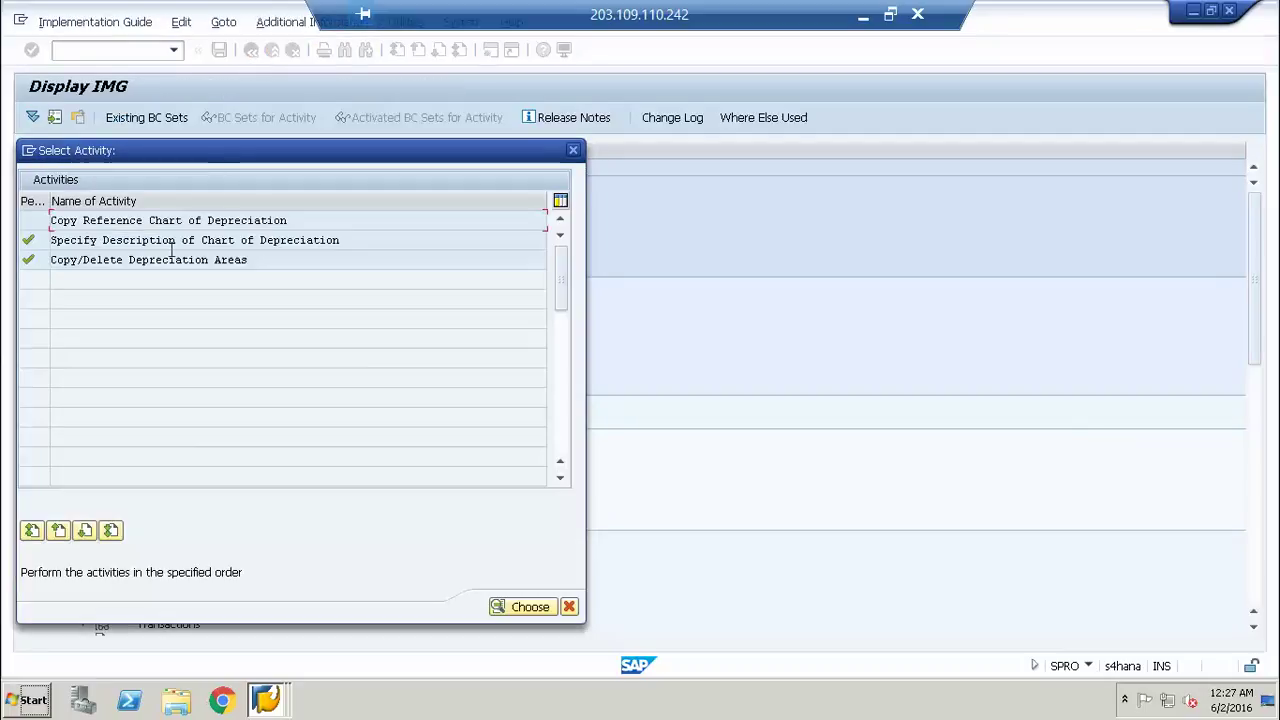
Step: In chart of depreciation AUS, set depreciation area 30's general ledger posting to Area Posts APC Immediately, Depreciation Periodically
double_click(157, 262)
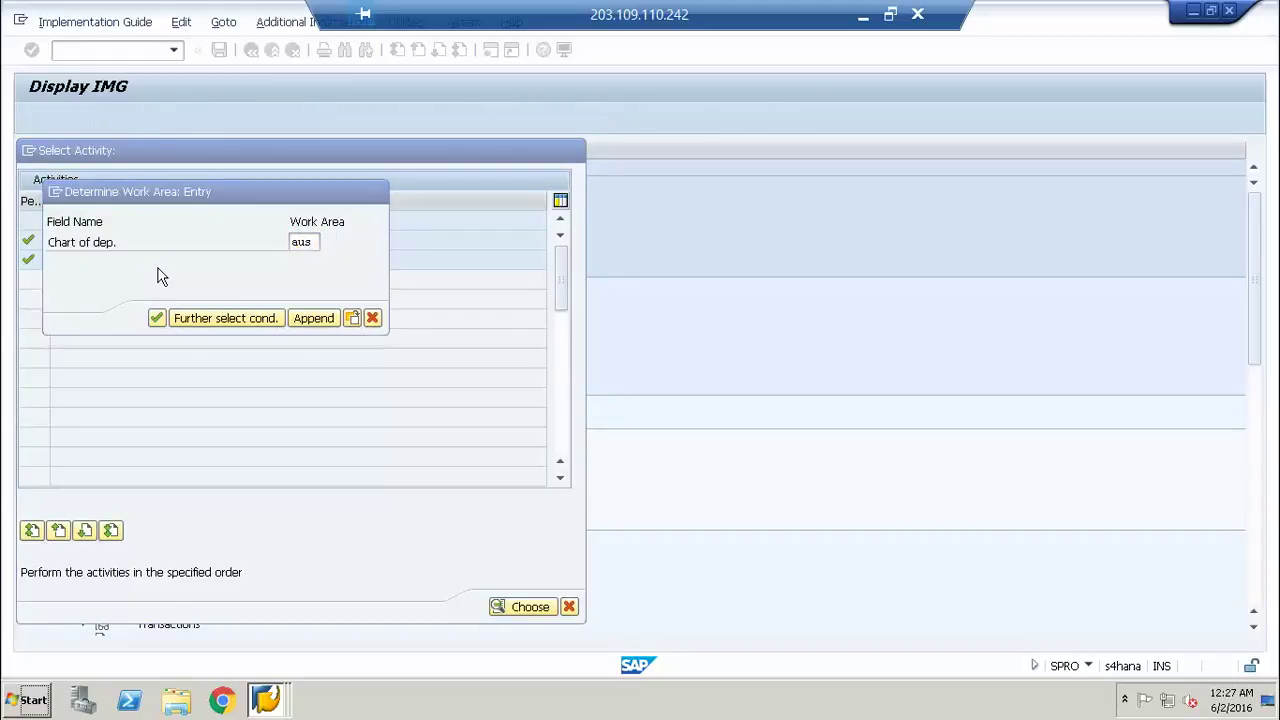
key("Return")
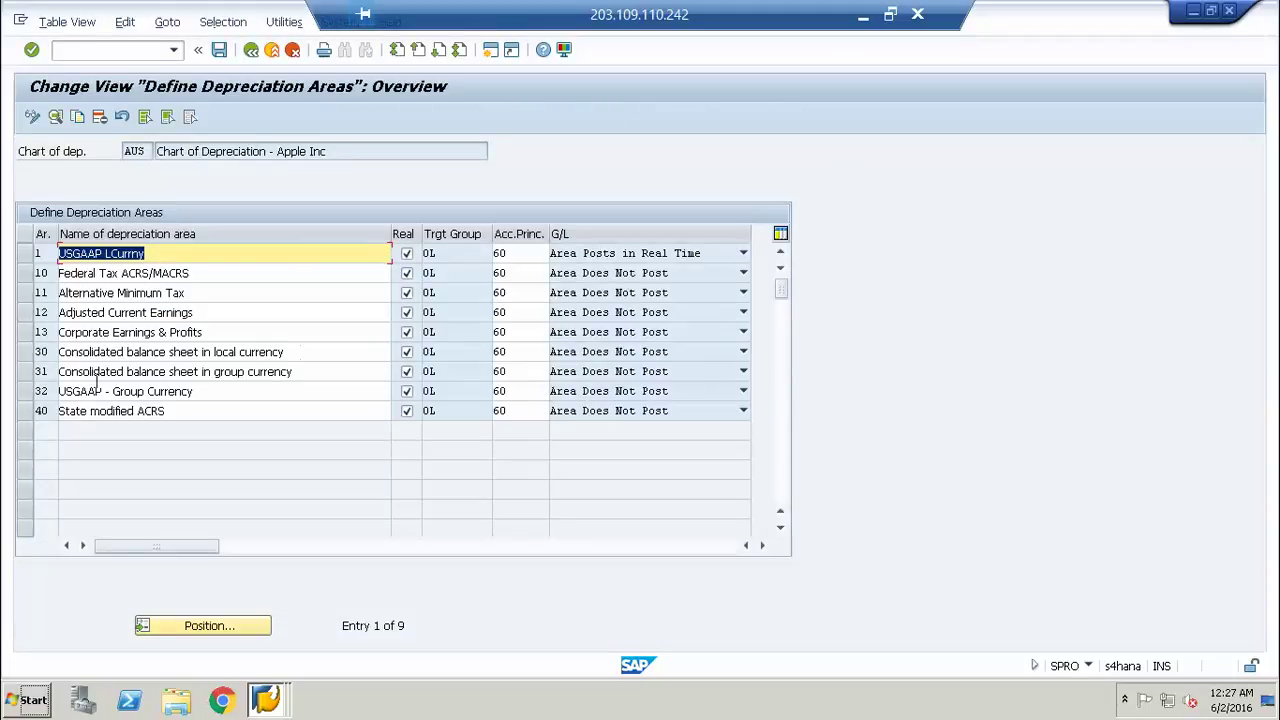
double_click(92, 352)
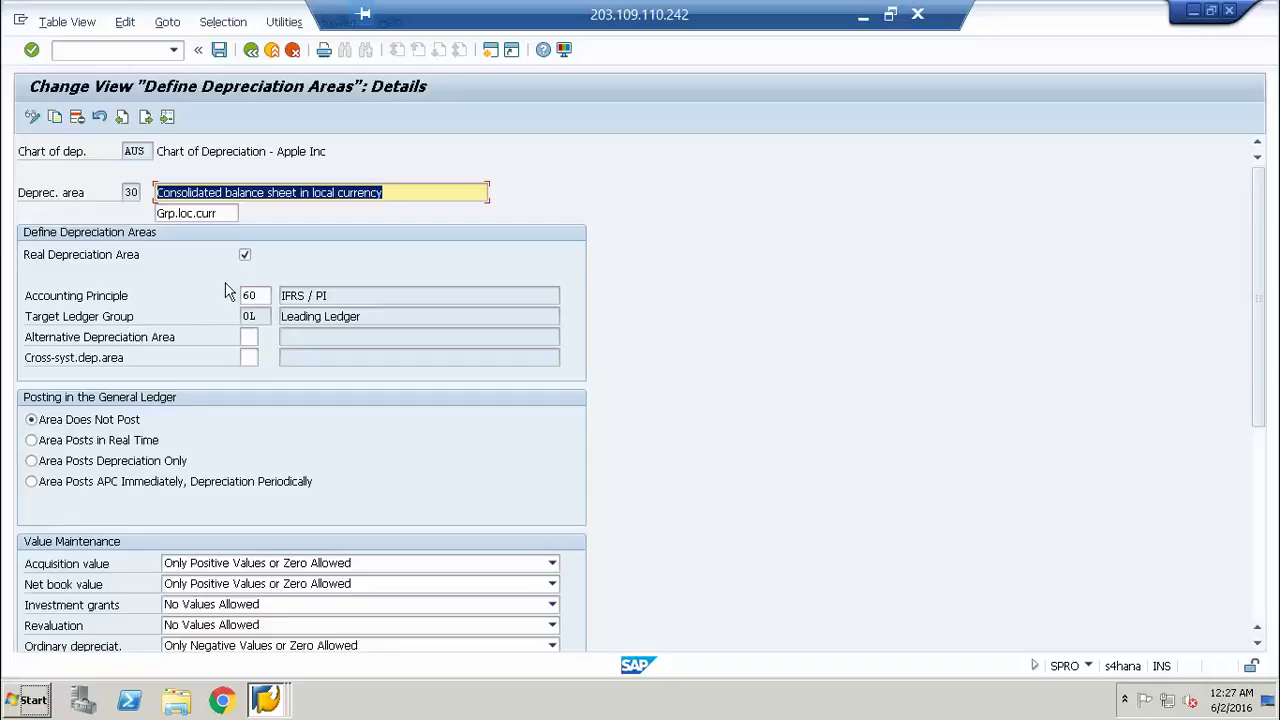
left_click(153, 485)
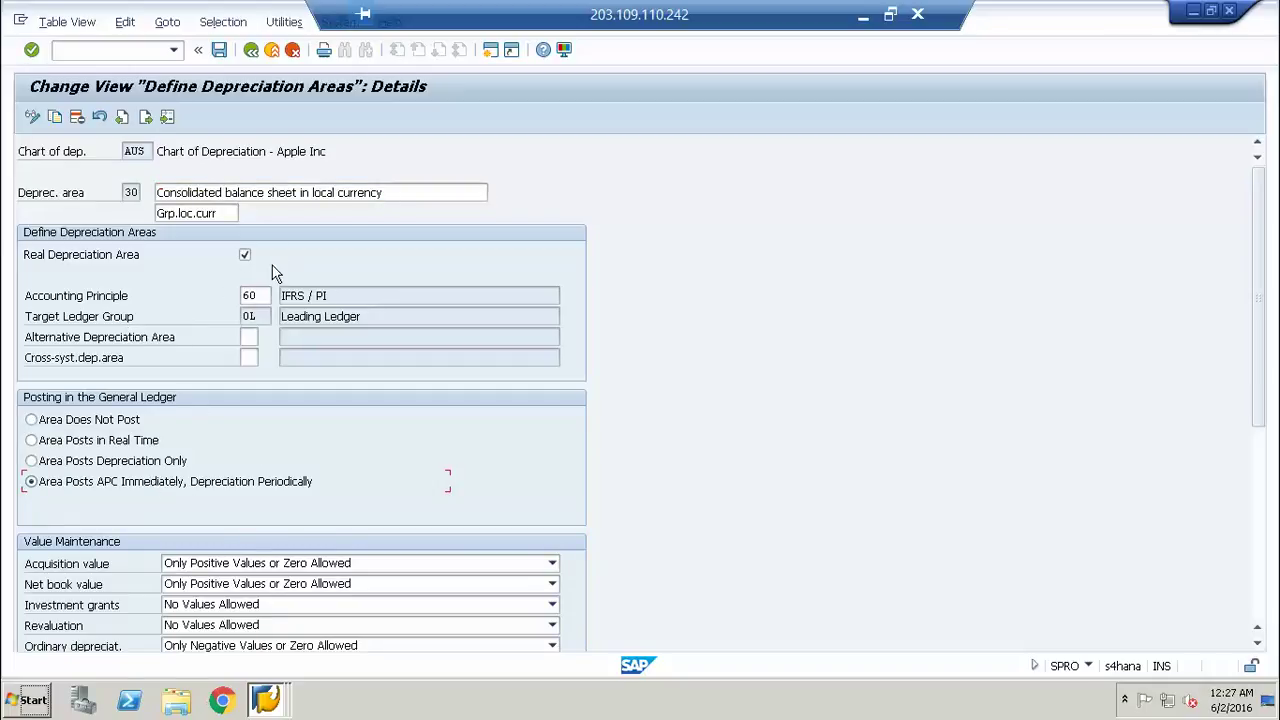
Step: Change the accounting principle of depreciation area 30 to LOC (local)
left_click(260, 298)
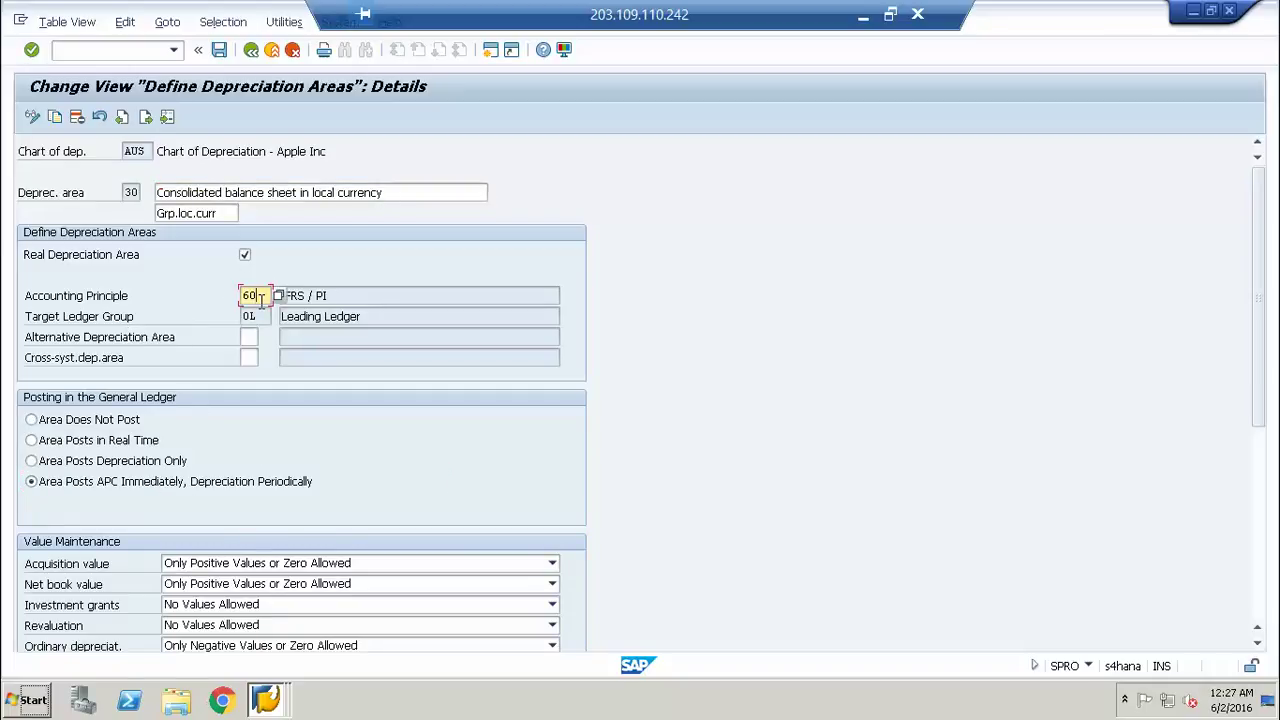
key("BackSpace")
key("BackSpace")
key("F4")
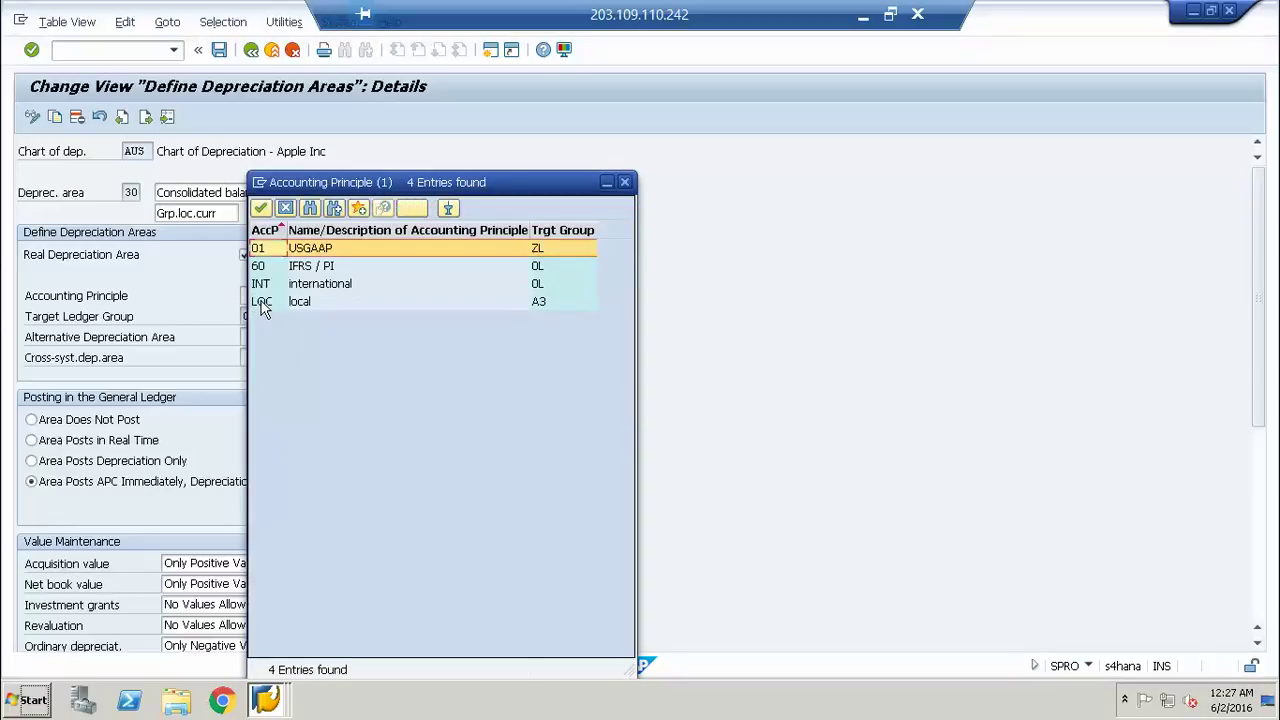
double_click(262, 303)
key("Return")
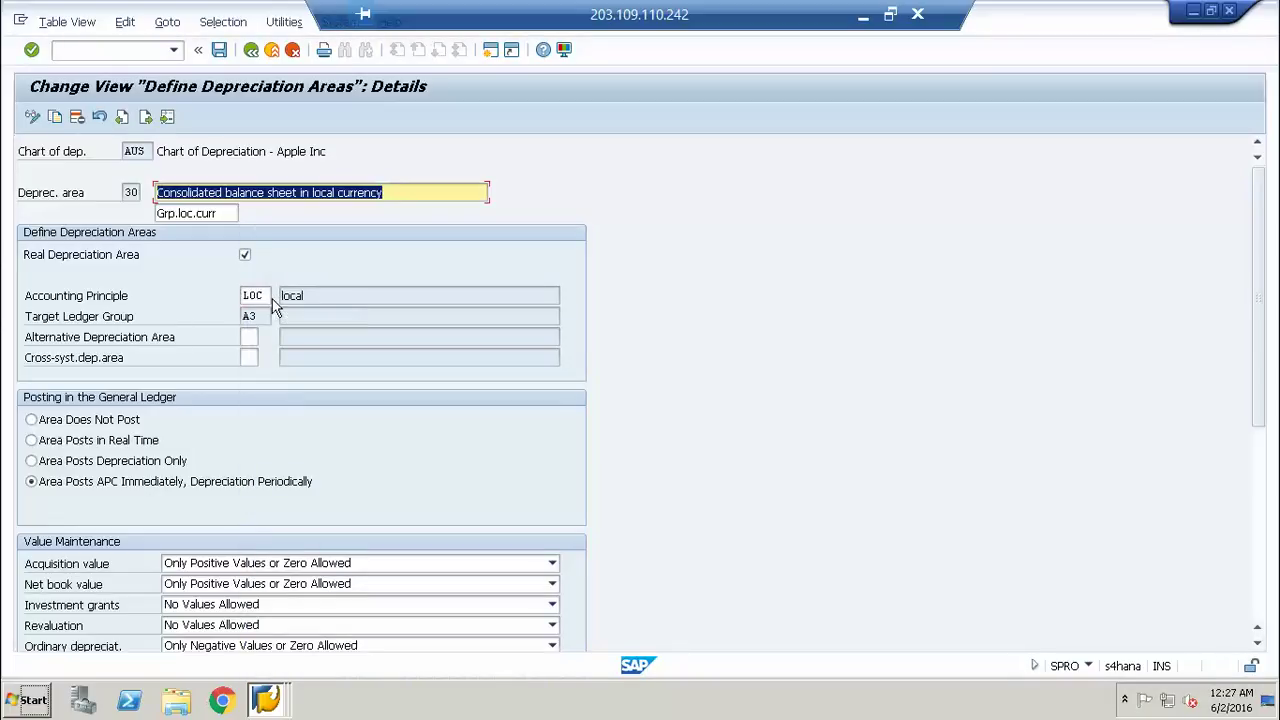
Step: Save the depreciation area 30 changes, acknowledge the messages and return to the activity list
left_click(221, 50)
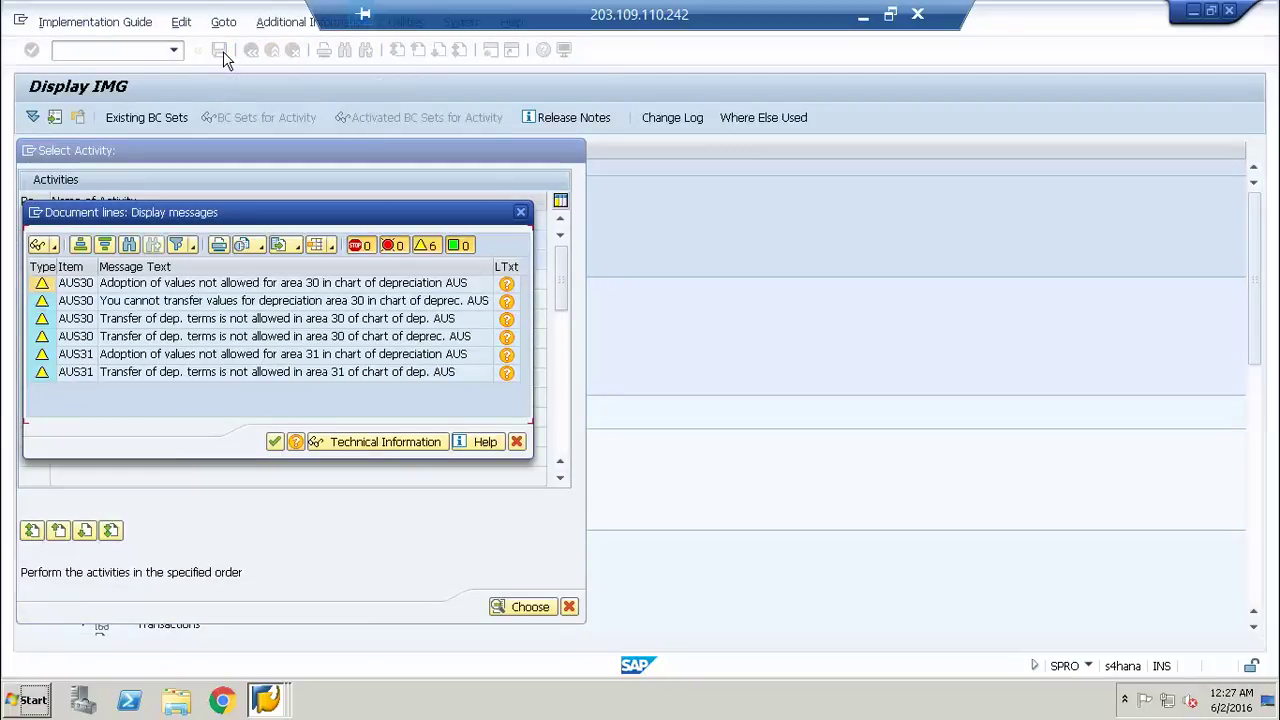
key("Return")
key("Return")
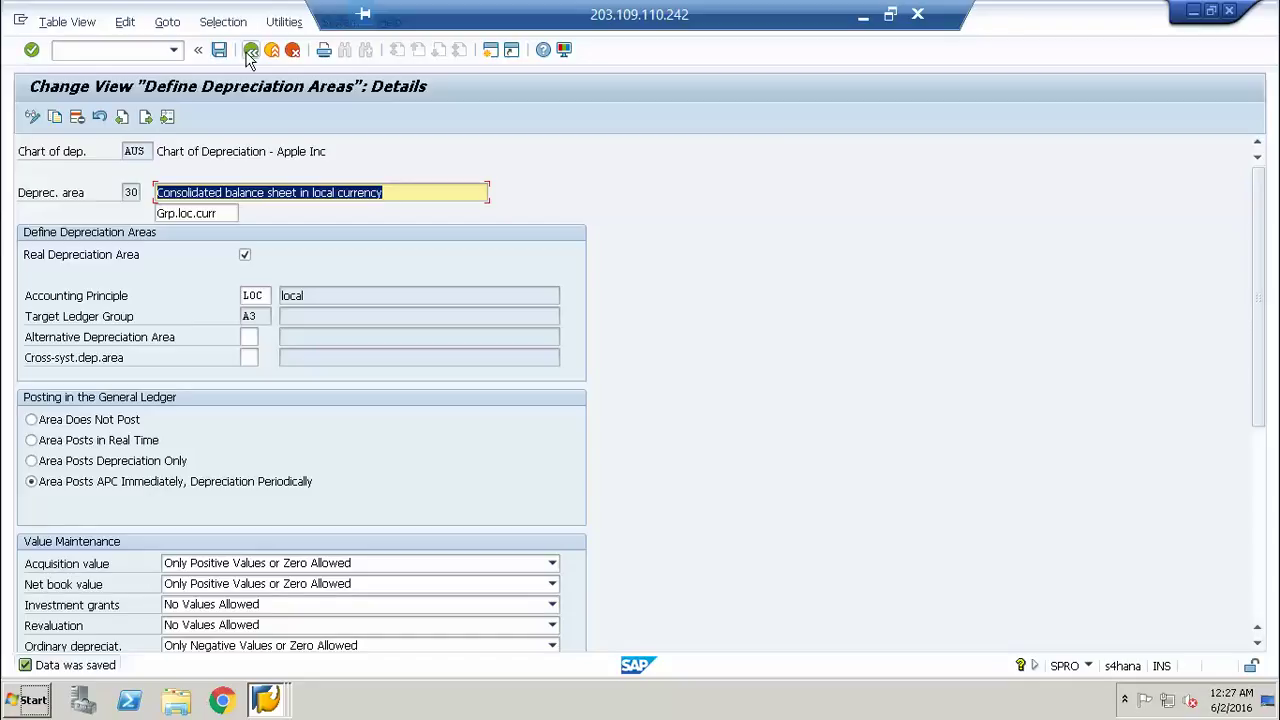
left_click(251, 51)
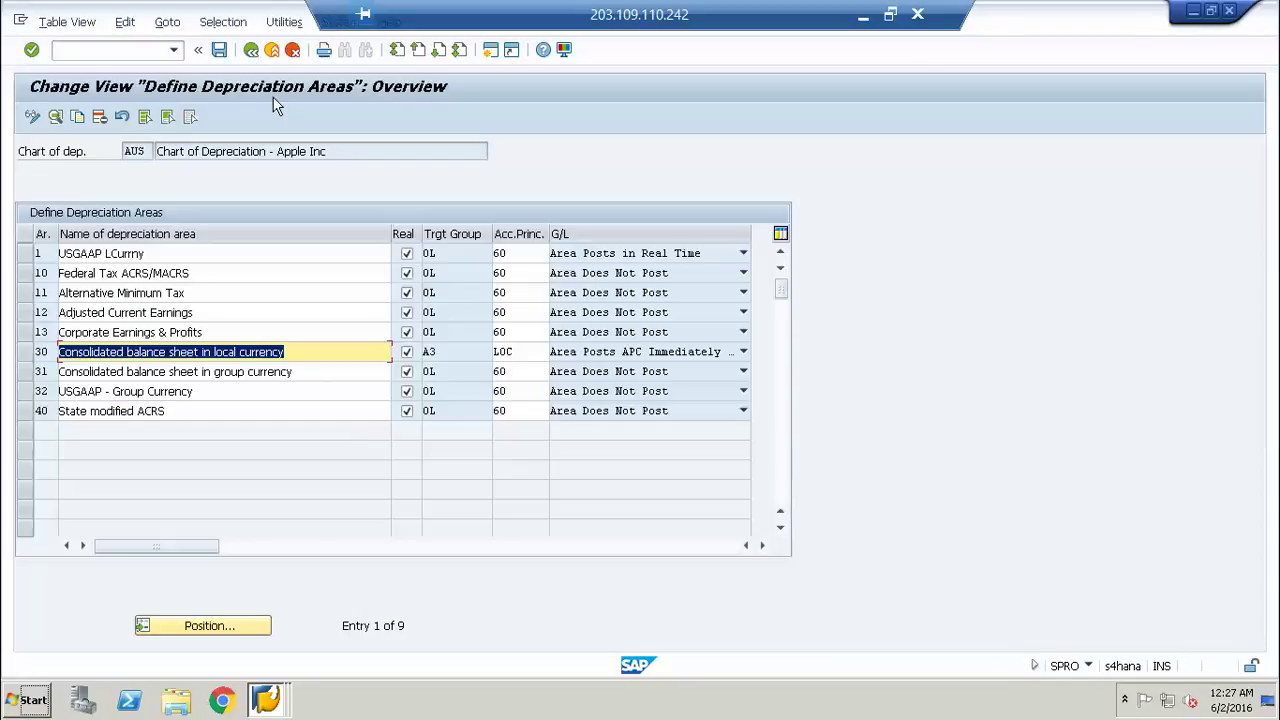
left_click(251, 50)
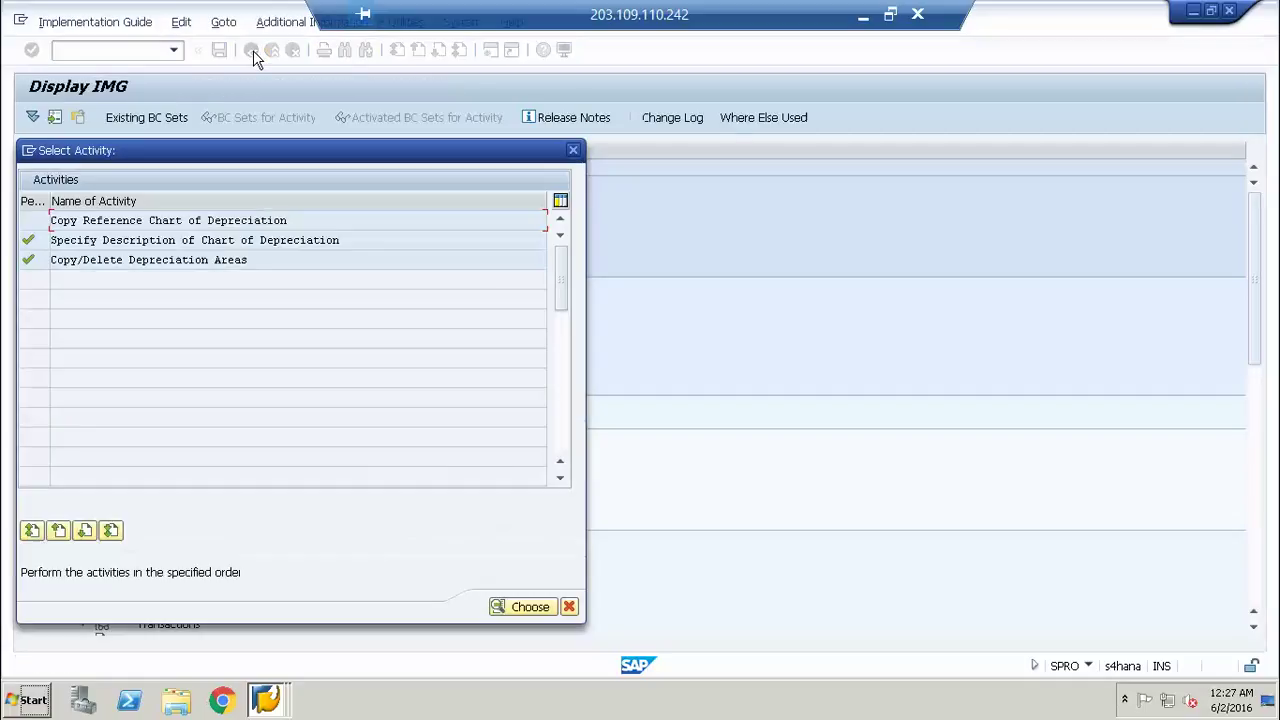
Step: Reopen the depreciation areas of chart AUS and check area 30's accounting principle and target ledger group
double_click(113, 261)
key("Return")
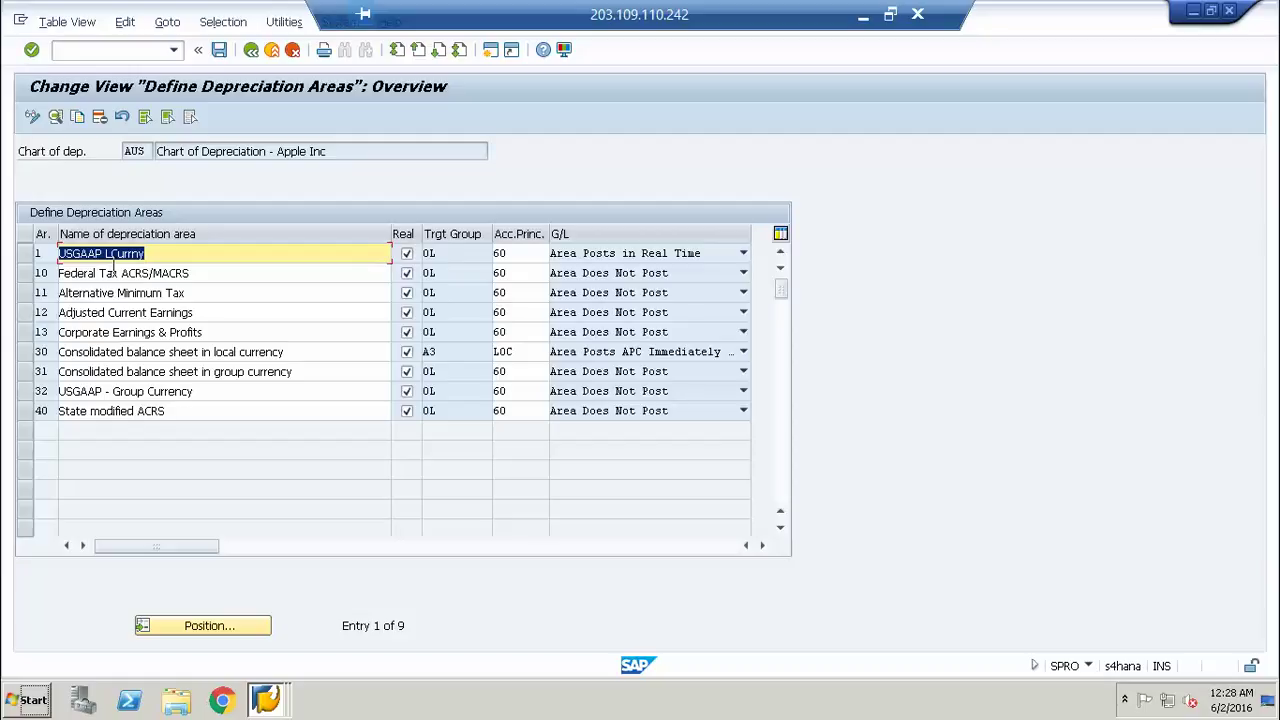
left_click(530, 355)
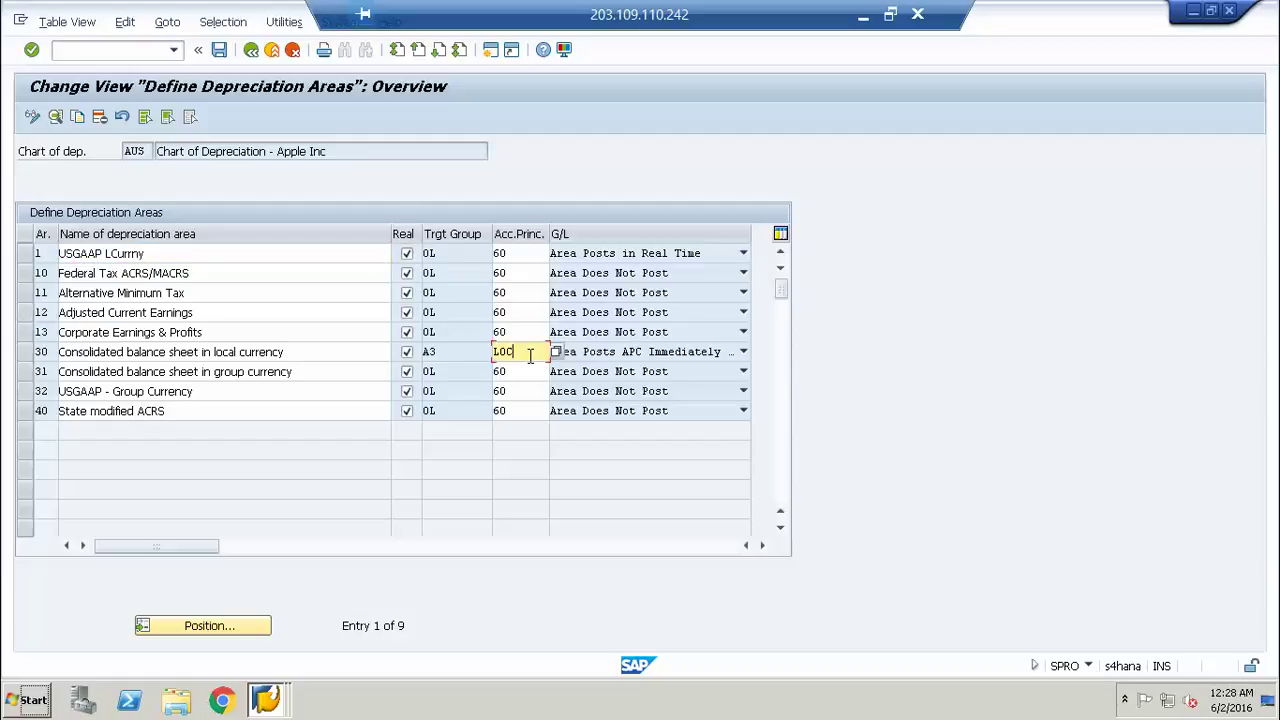
left_click(464, 350)
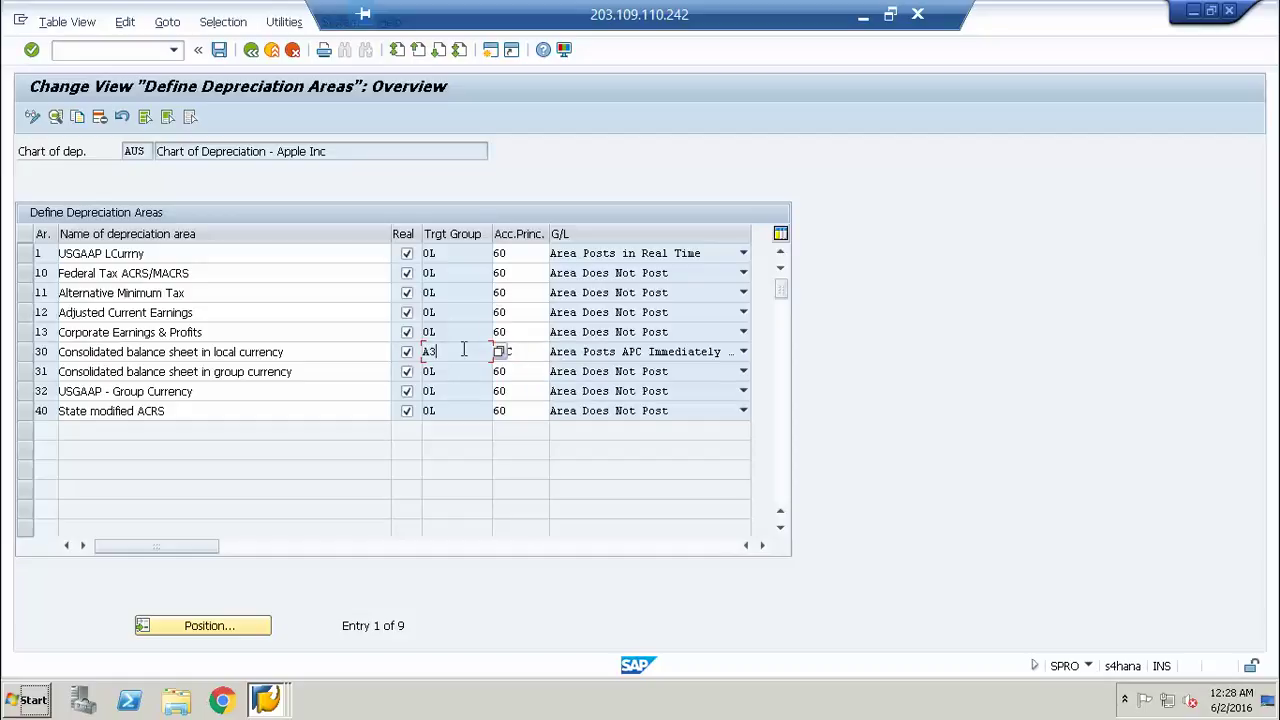
left_click(253, 51)
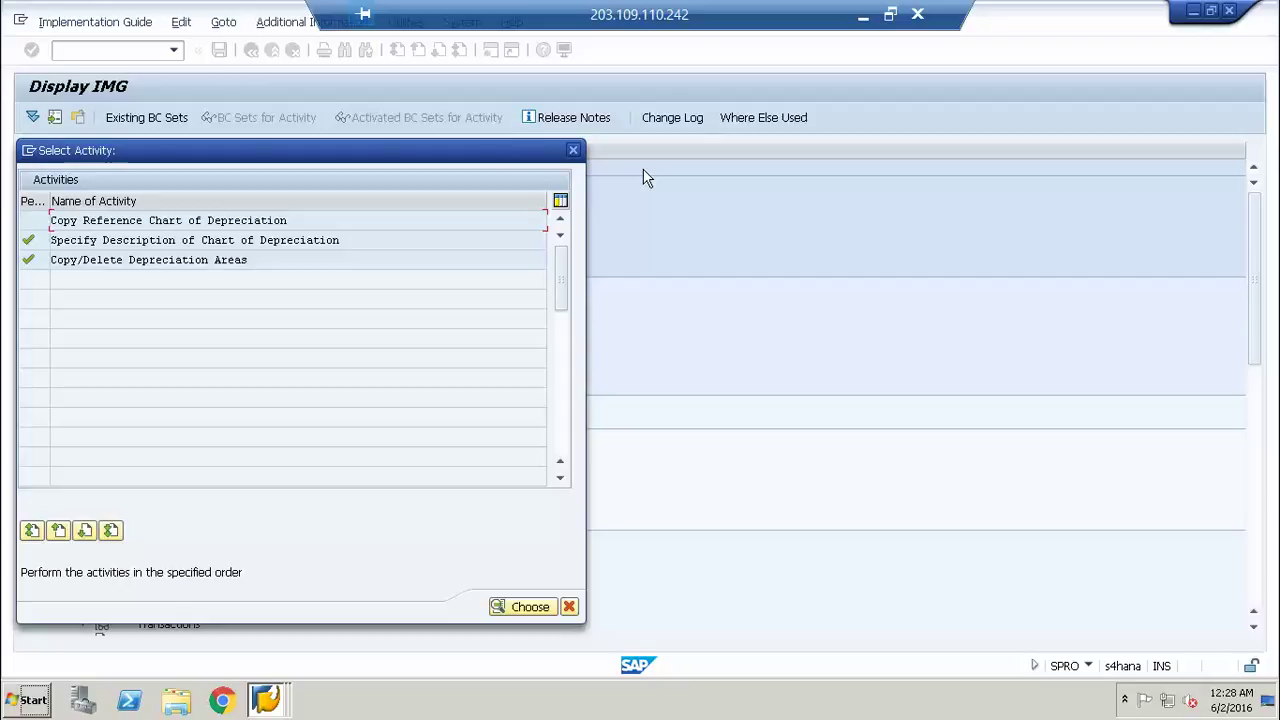
Step: Close the activity selection and collapse the Organizational Structures node under Asset Accounting (New)
left_click(574, 151)
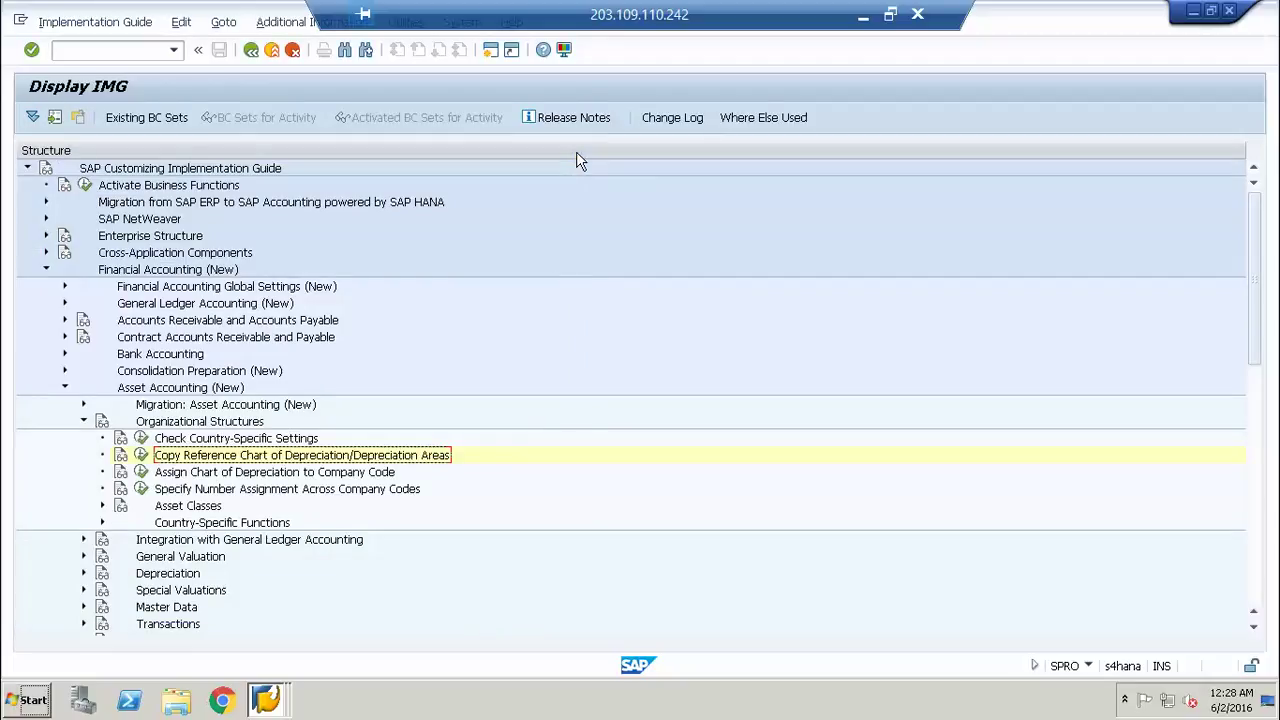
left_click(196, 489)
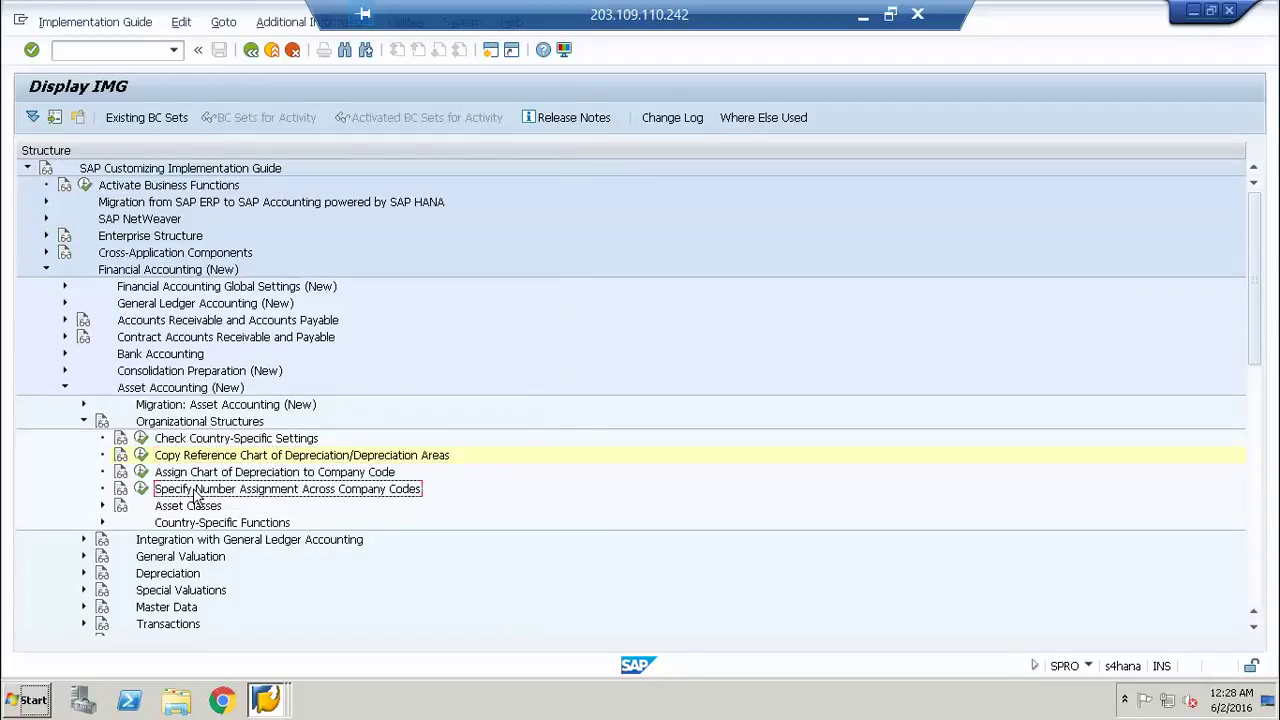
left_click(84, 422)
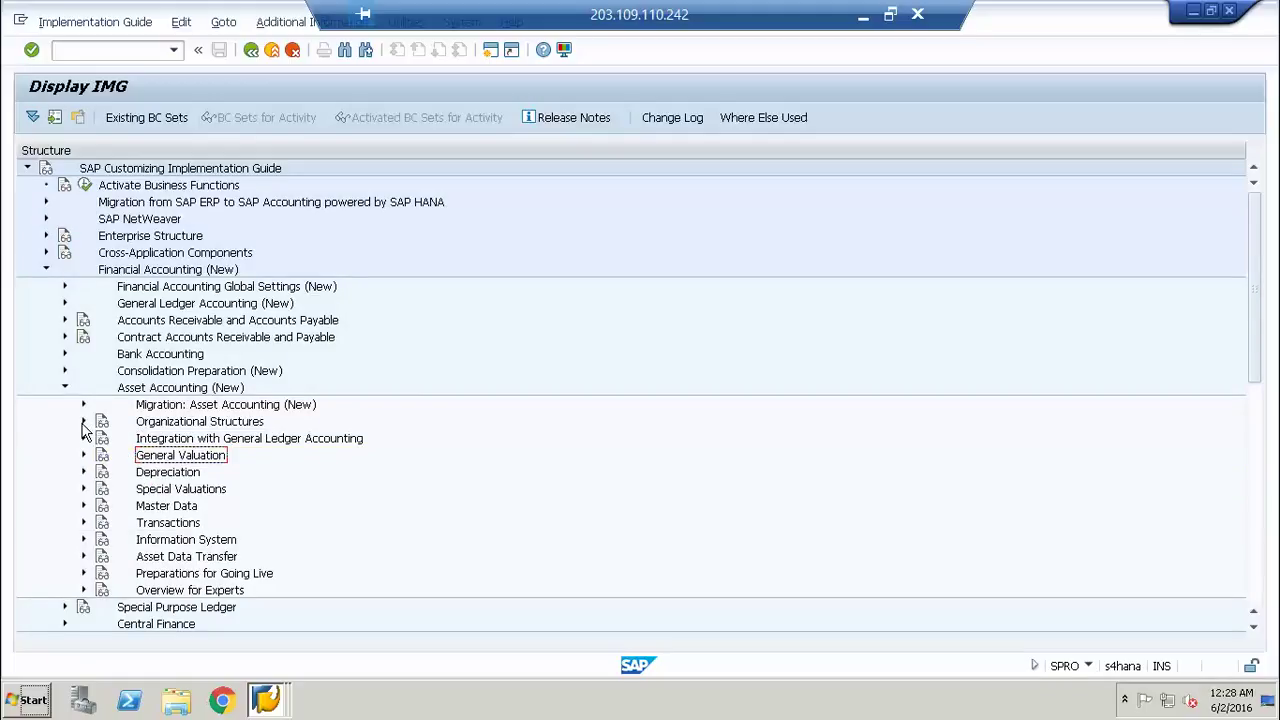
Step: Open the Define Asset Classes activity under Organizational Structures, Asset Classes, and look at the details of class 1000
left_click(84, 422)
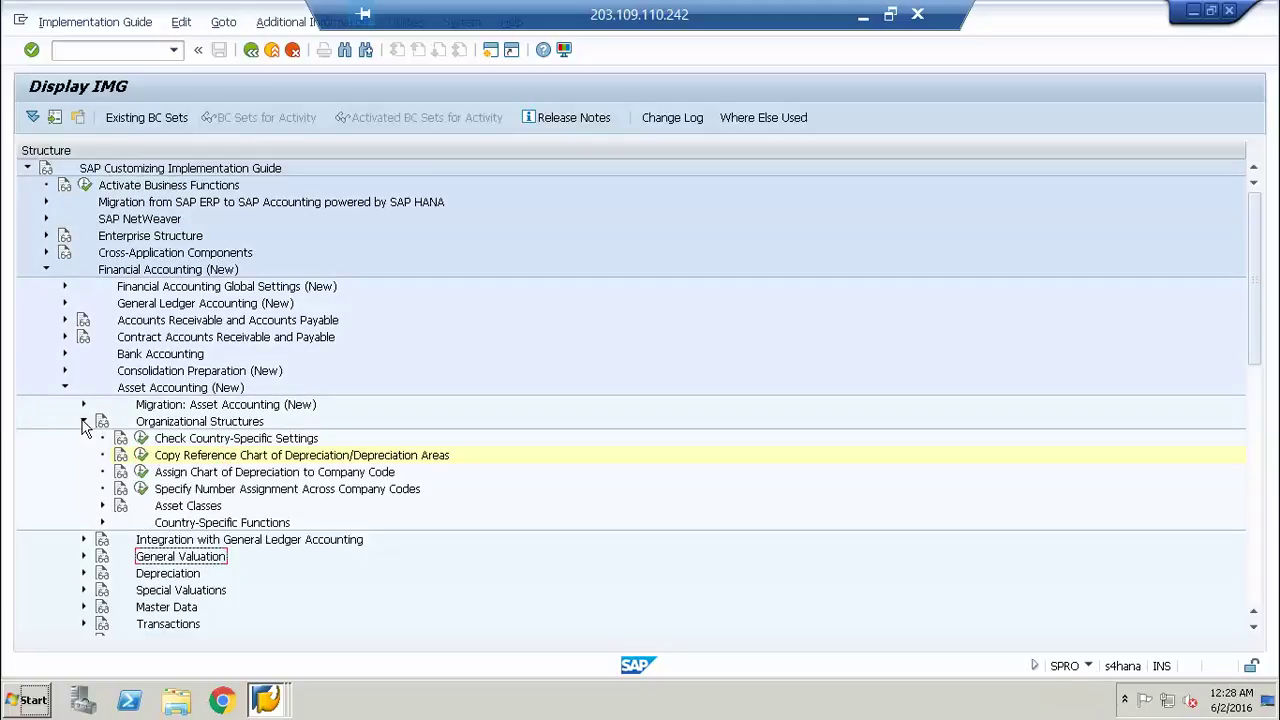
left_click(102, 506)
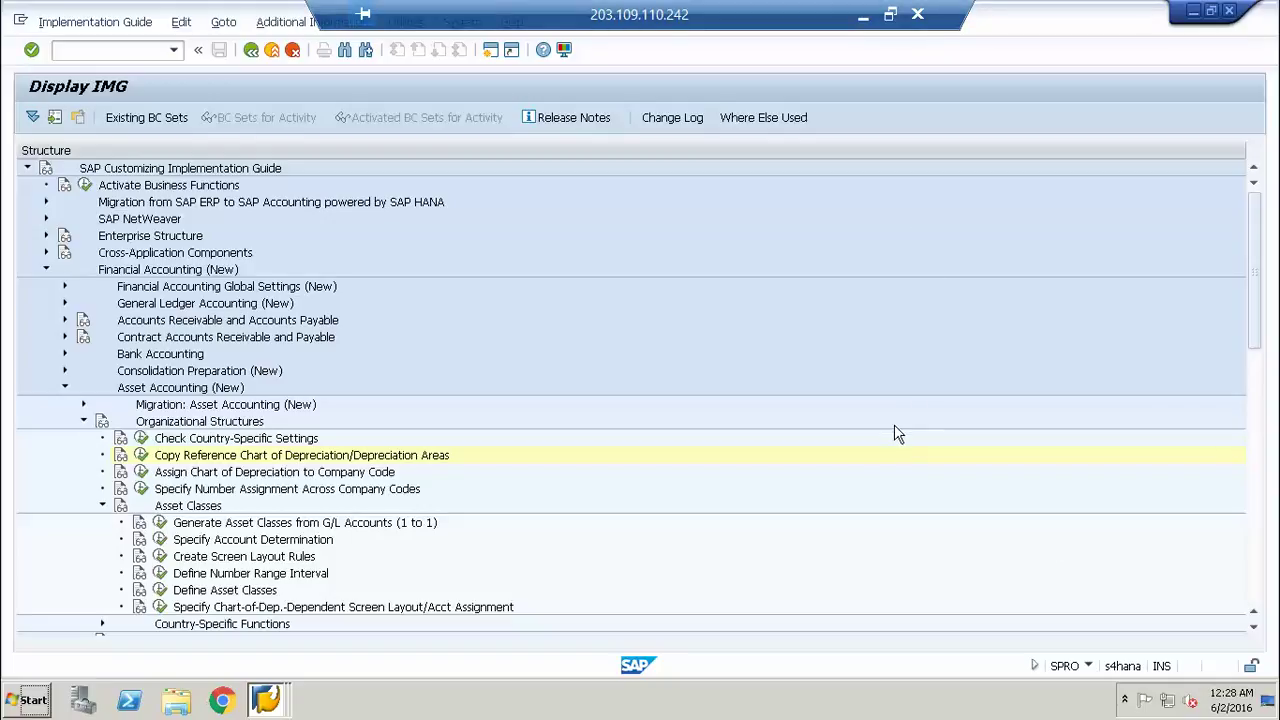
left_click(1022, 708)
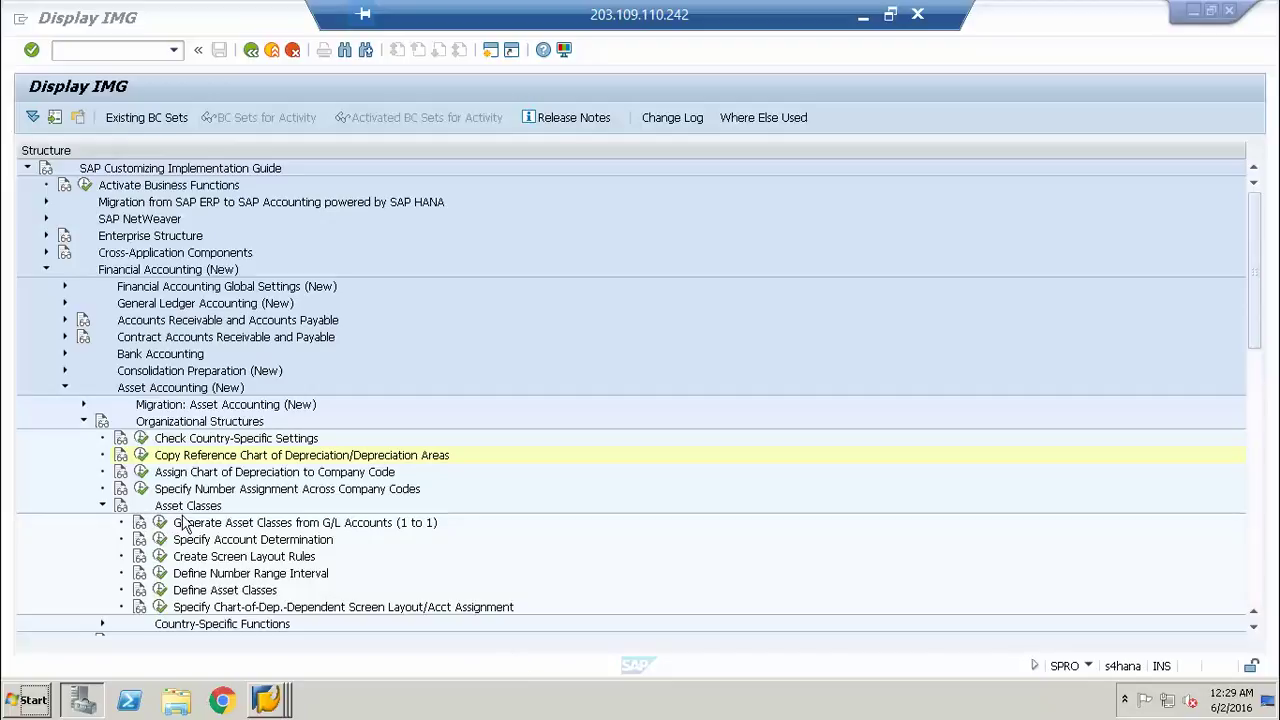
left_click(160, 591)
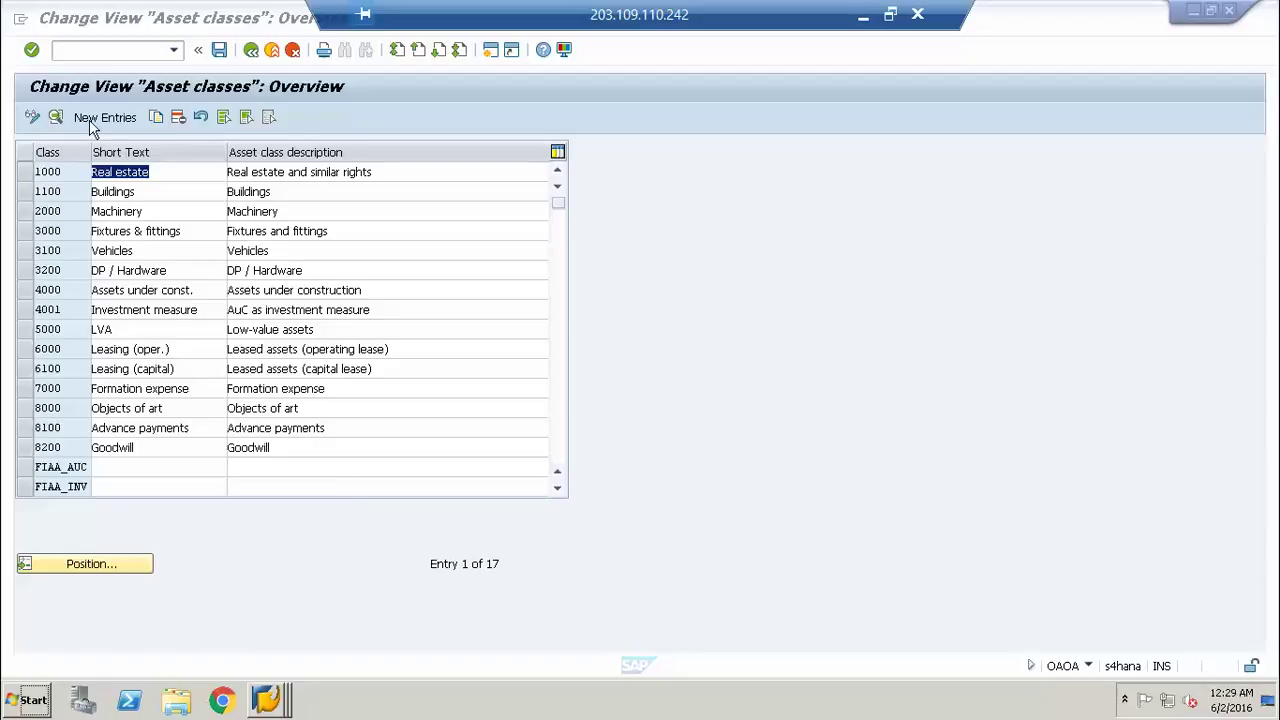
double_click(139, 178)
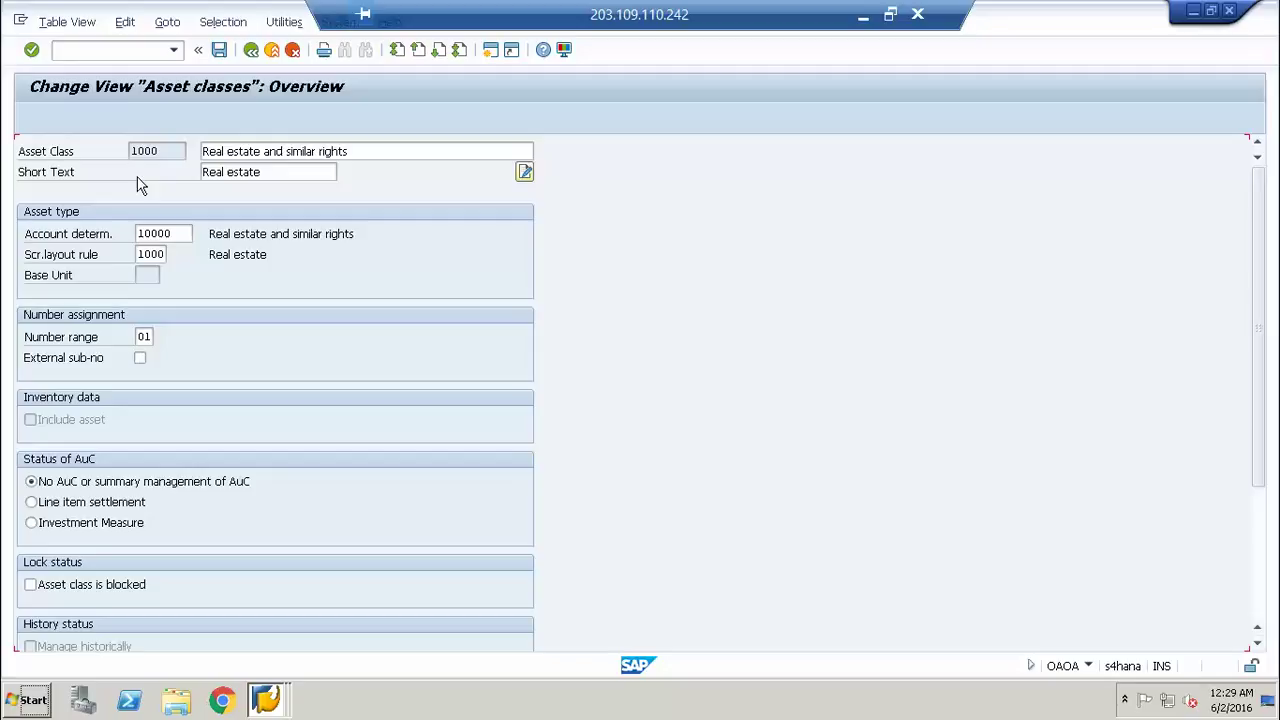
left_click(251, 50)
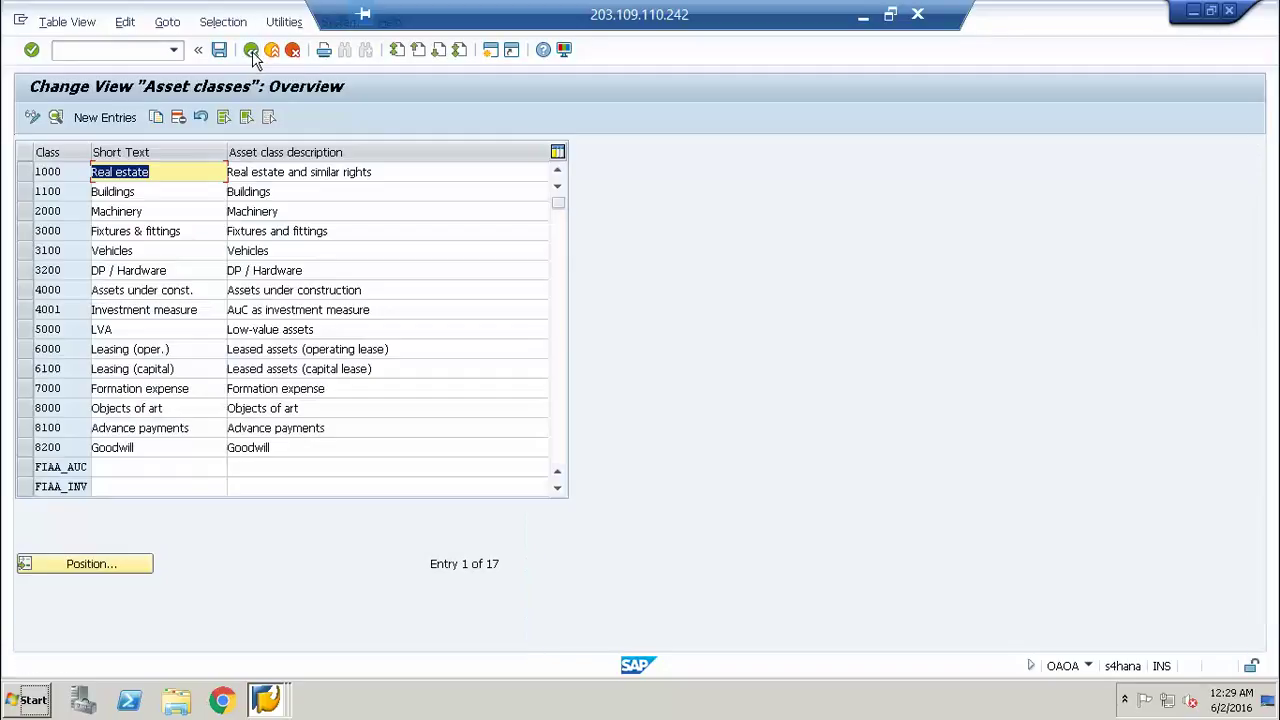
Step: Copy asset class 1000 as AA0001 with the description "Land & Building"
left_click(22, 173)
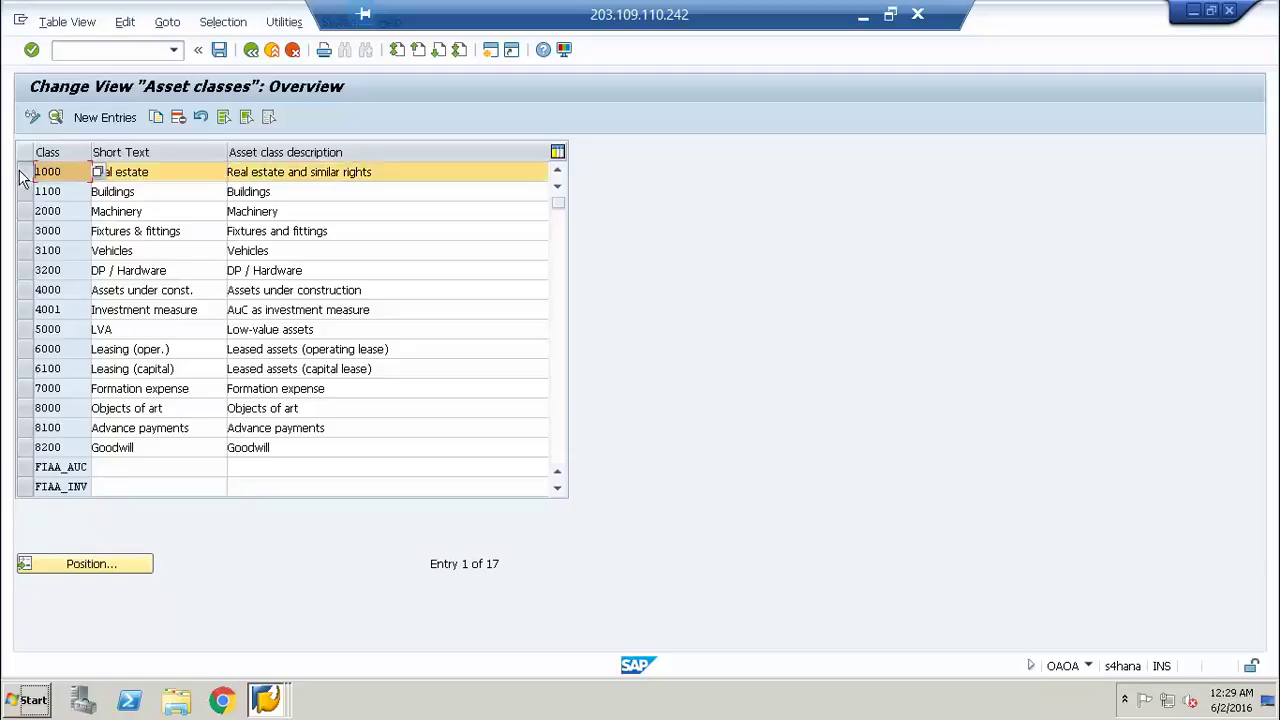
left_click(154, 117)
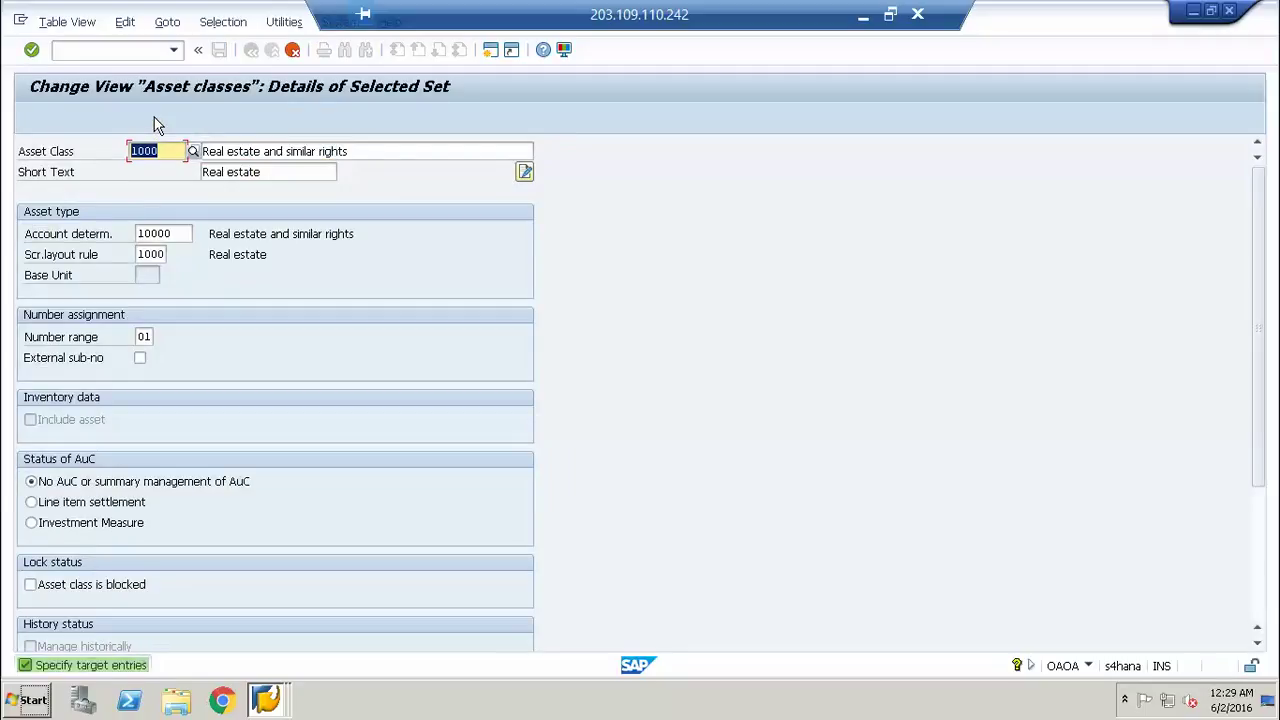
type("AA0001")
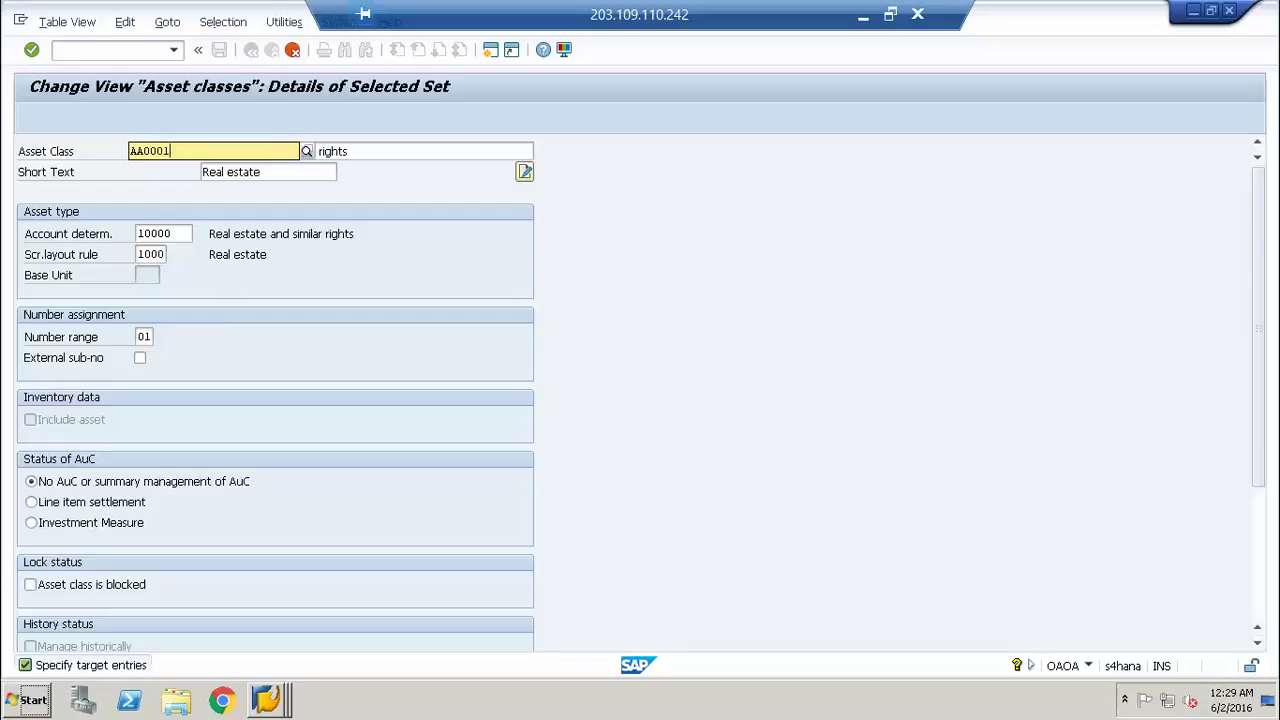
key("Tab")
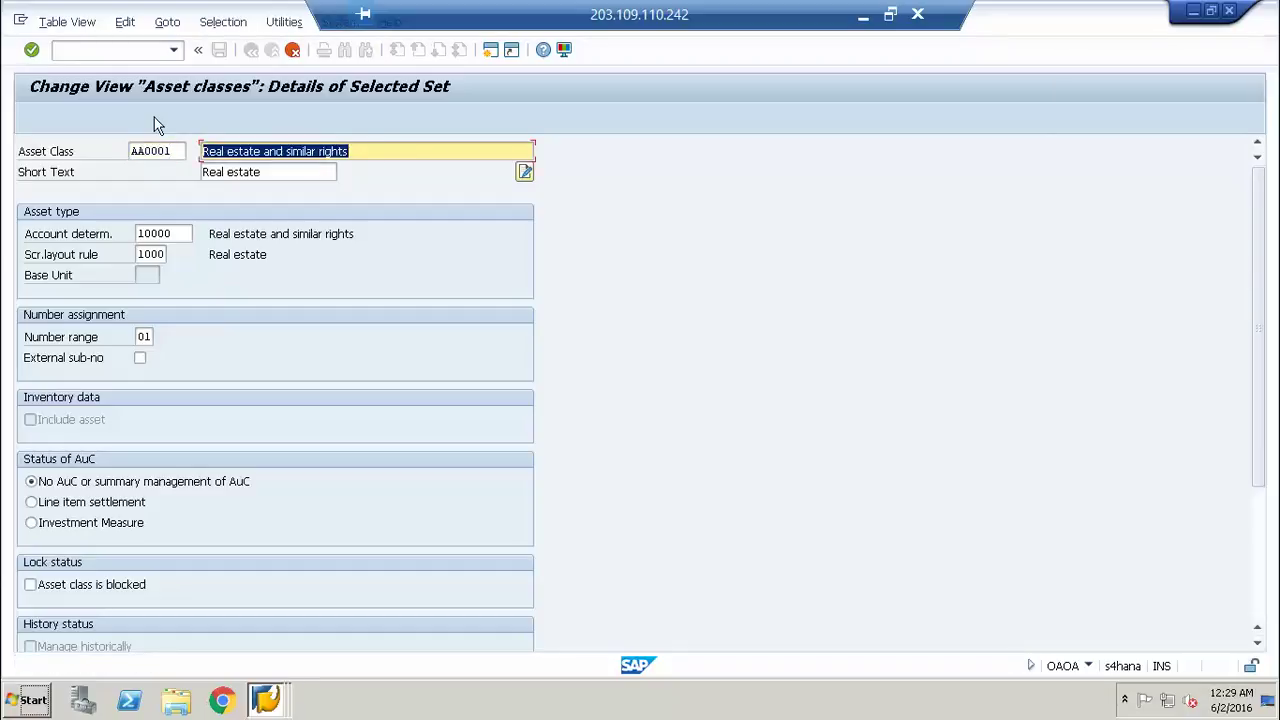
type("Lan")
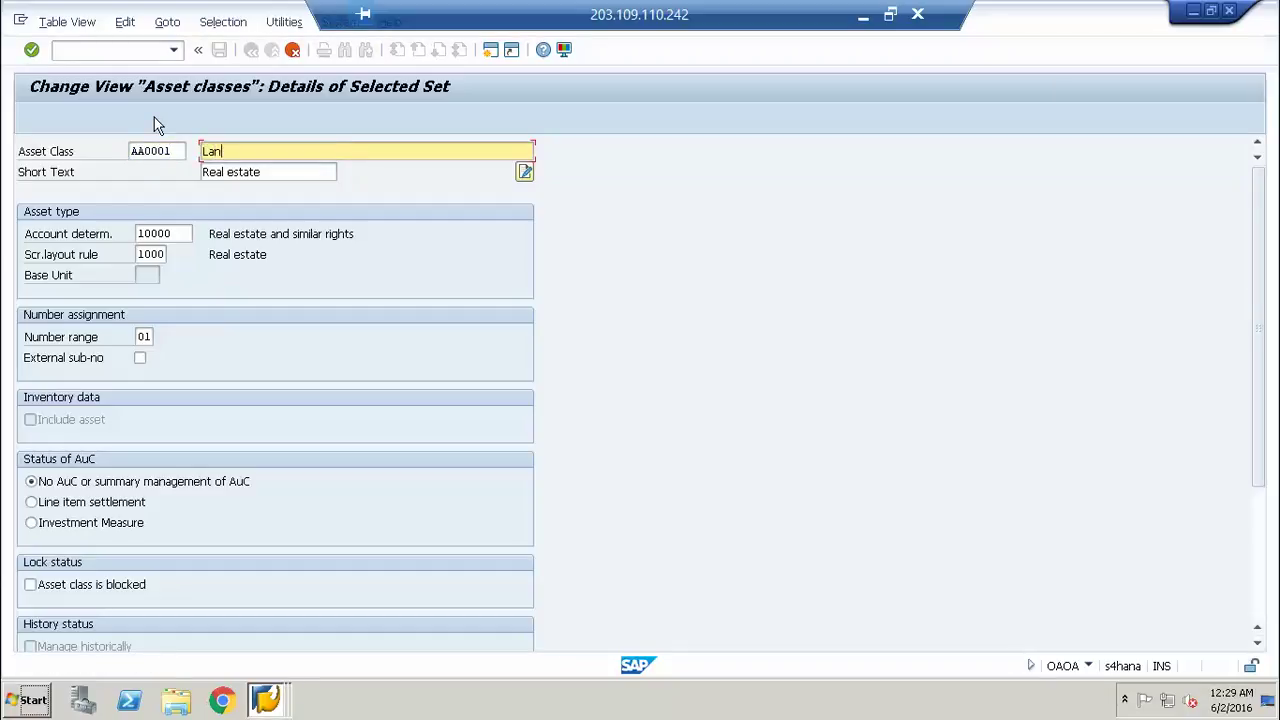
type("d & Buolding")
left_click(259, 151)
key("BackSpace")
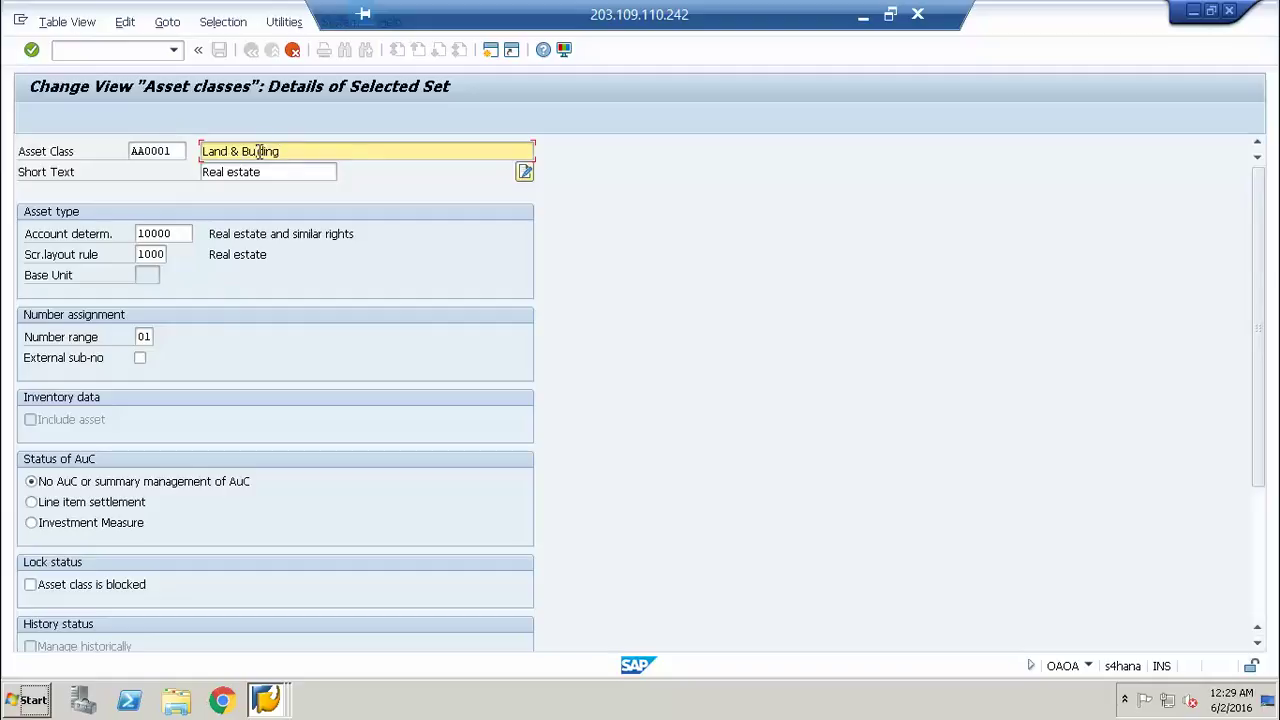
type("i")
Step: Confirm the copied asset class AA0001 and save it
key("F3")
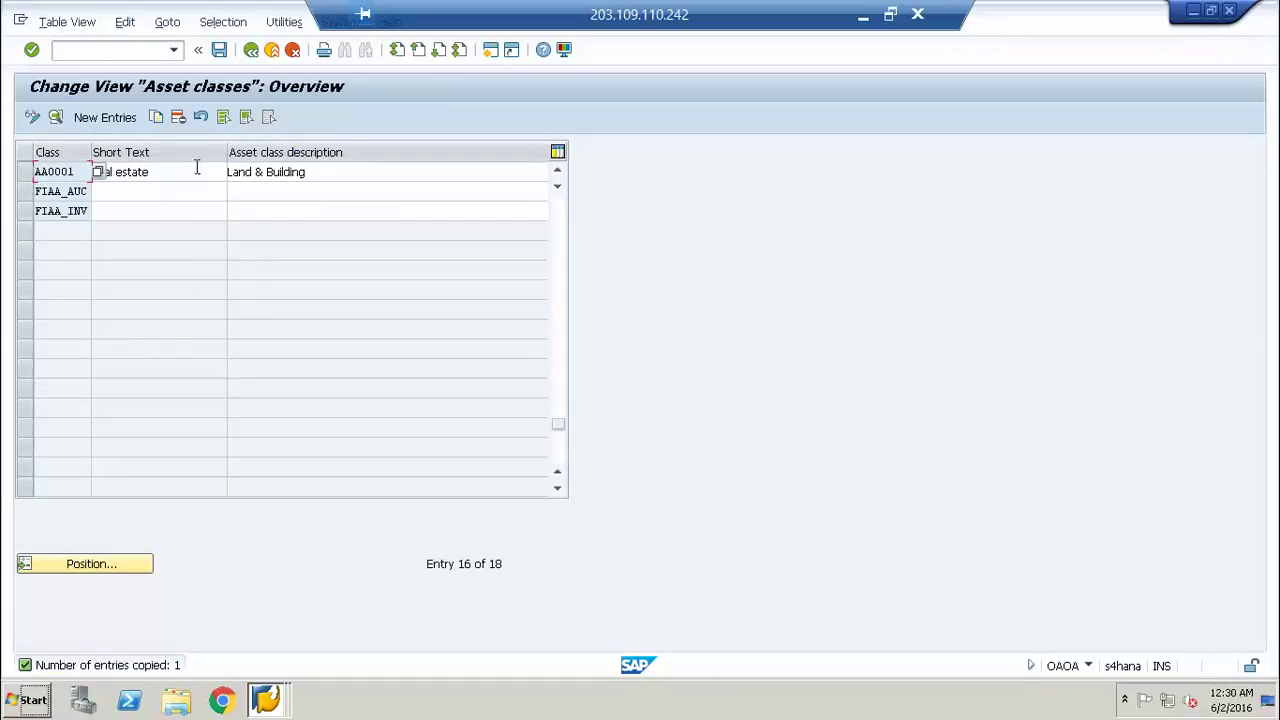
left_click(219, 51)
key("Return")
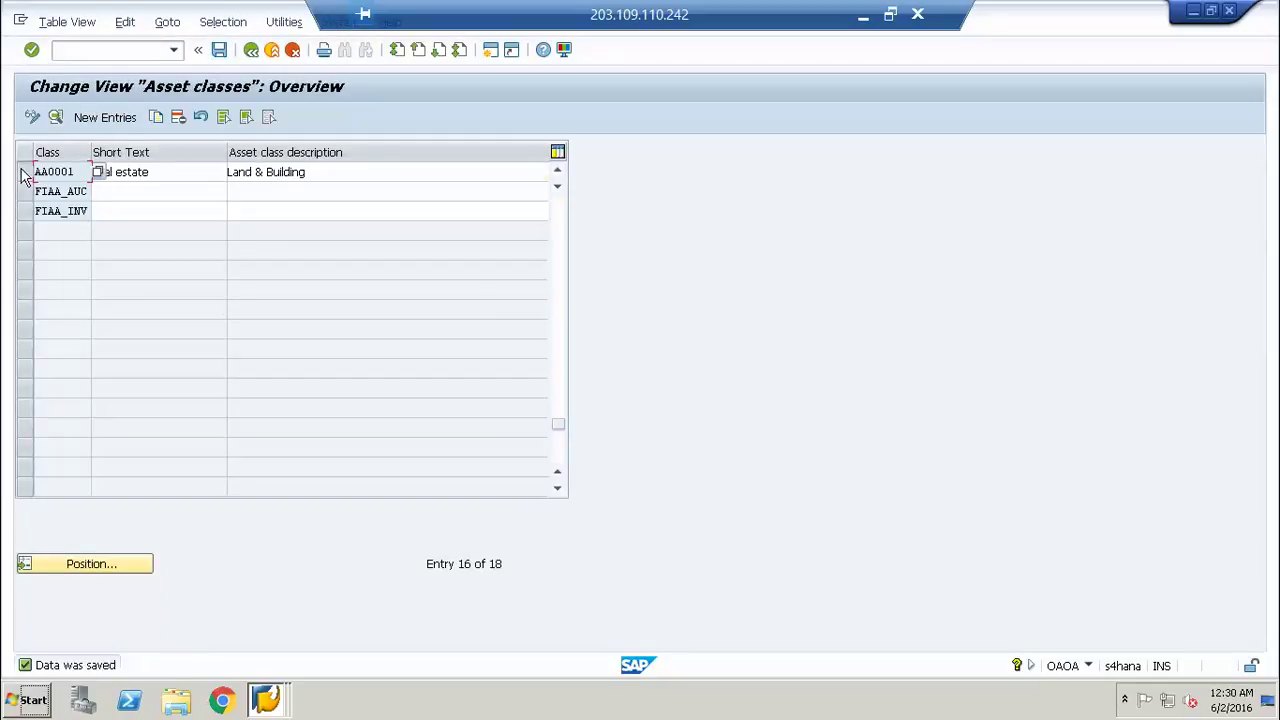
Step: Copy asset class AA0001 as AA0002 with the description "Plan & Machinery"
left_click(25, 174)
left_click(155, 117)
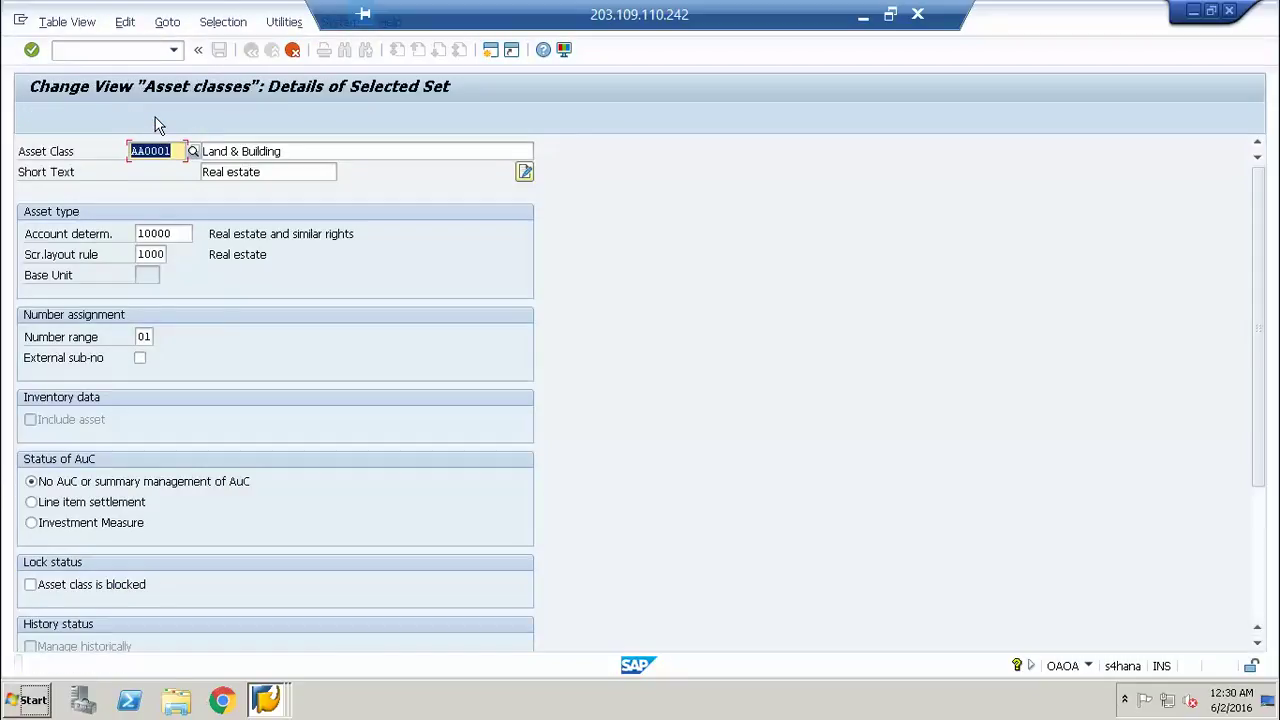
type("AA0002")
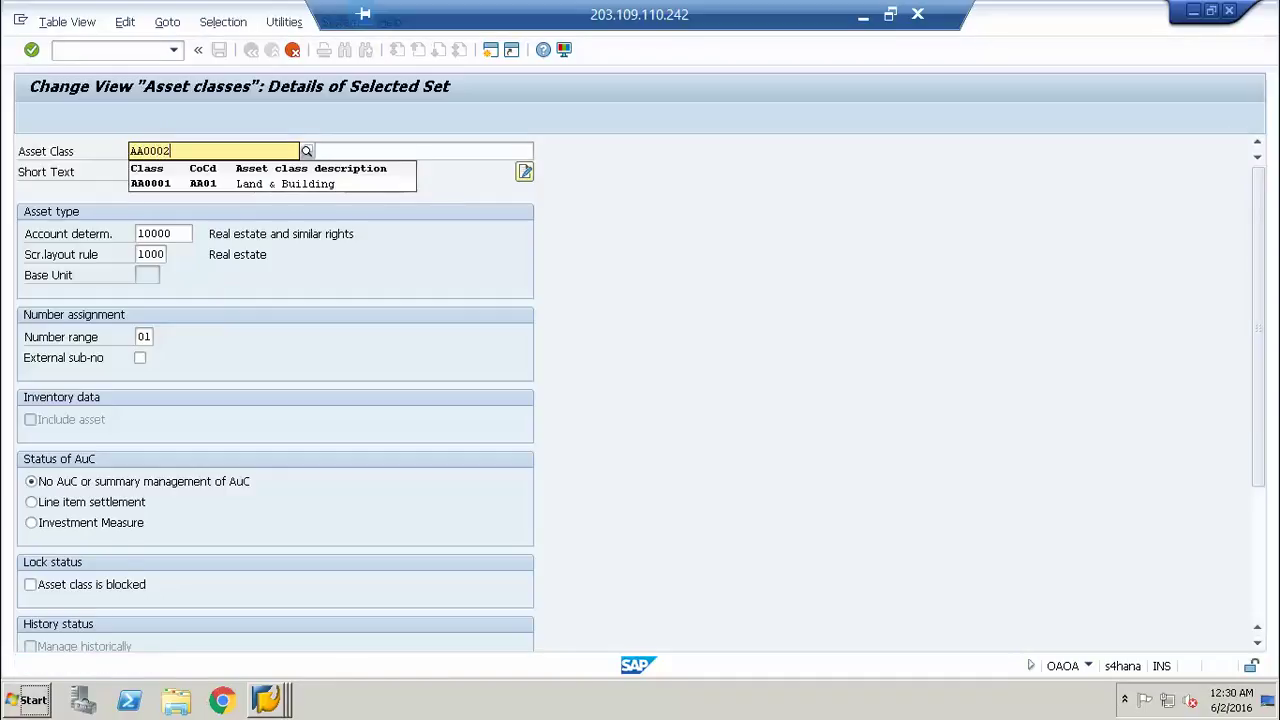
key("Tab")
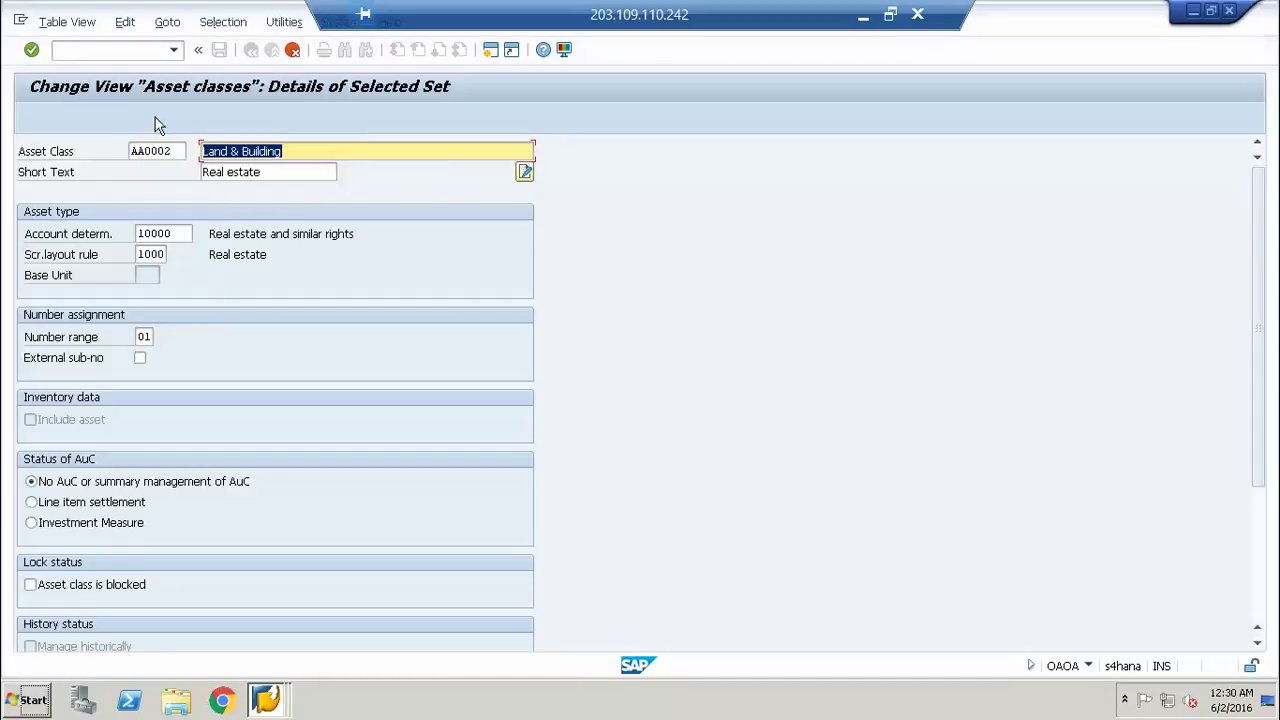
type("Plan ")
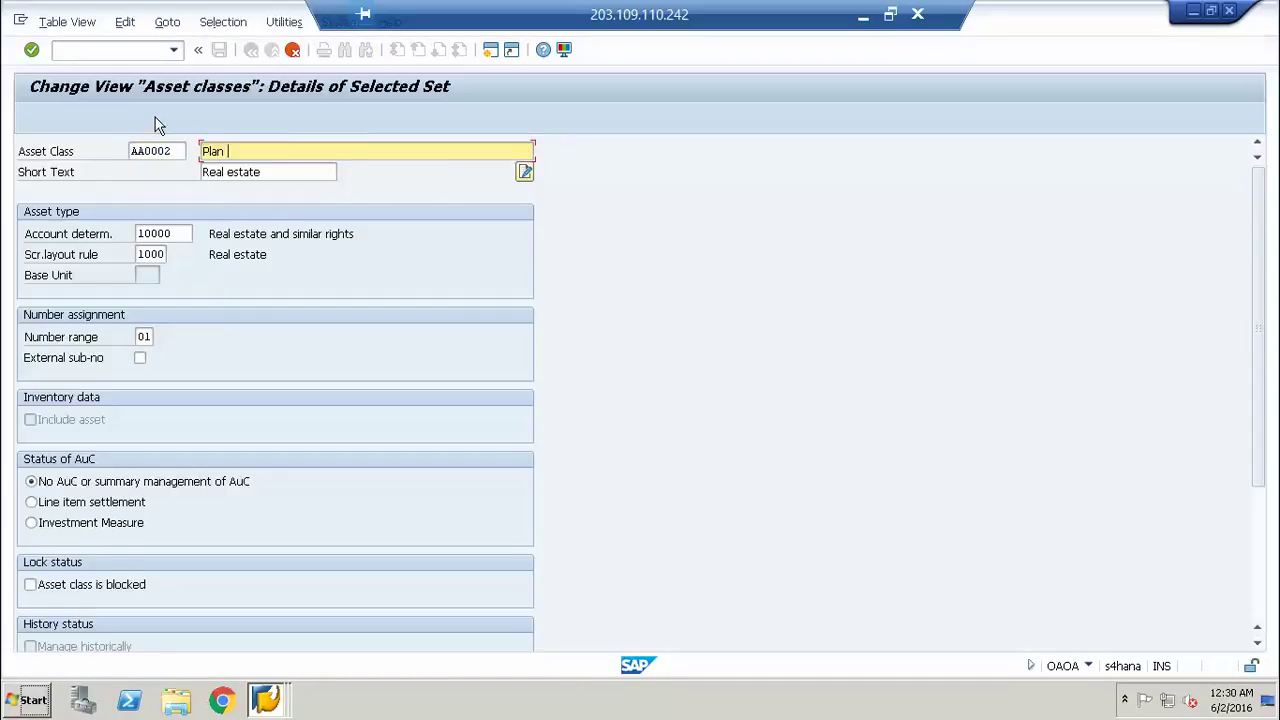
type("& Machinery")
Step: Set the account determination of asset class AA0002 to 20000 (Machinery and Equipment)
left_click(183, 235)
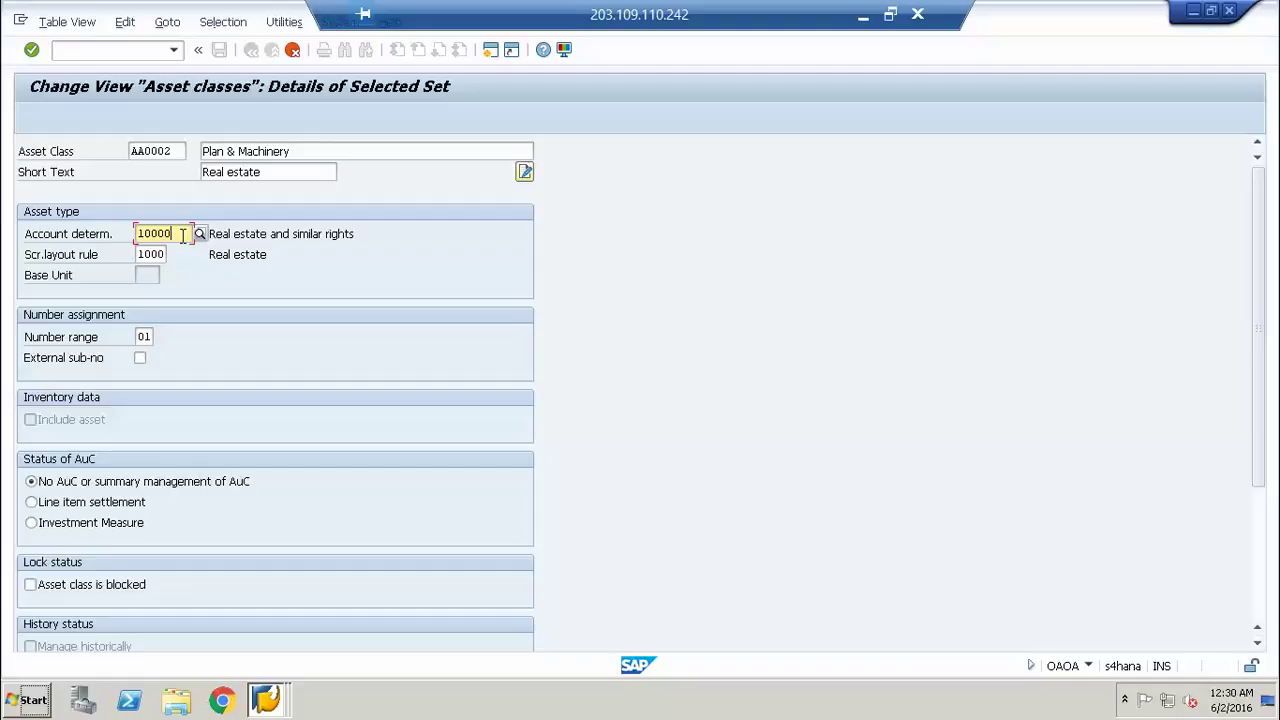
key("F4")
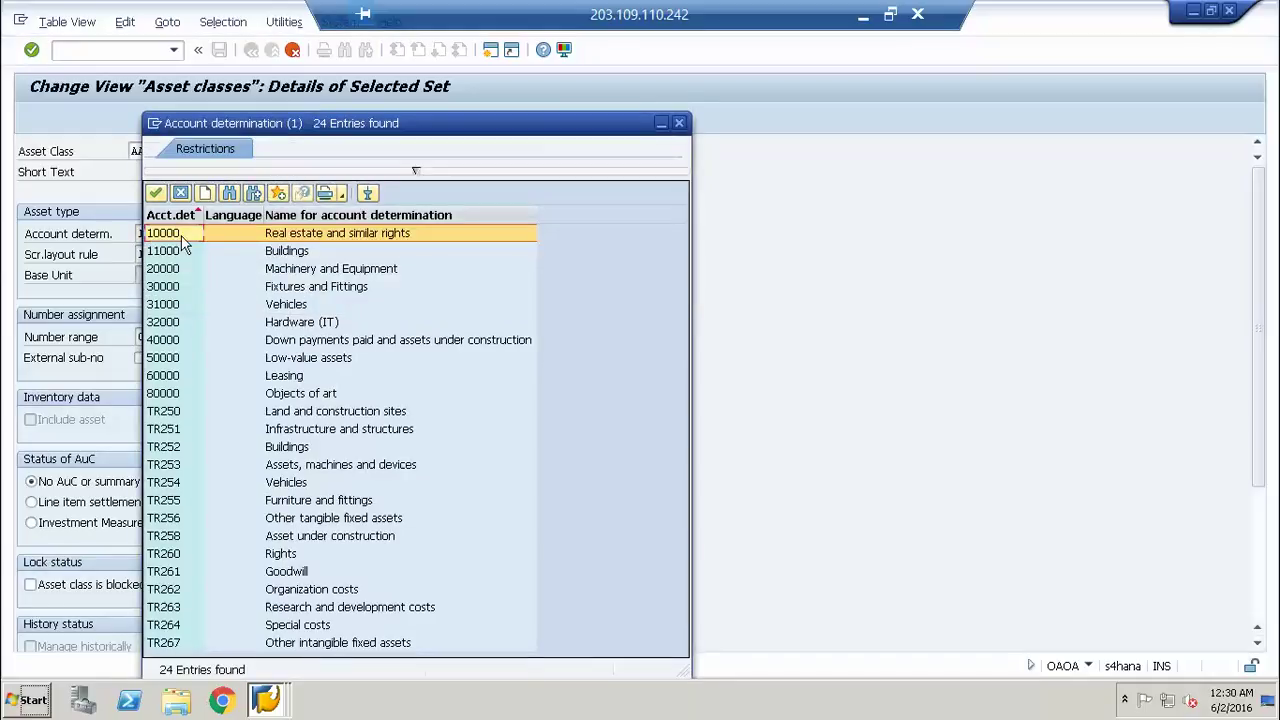
key("Down")
key("Down")
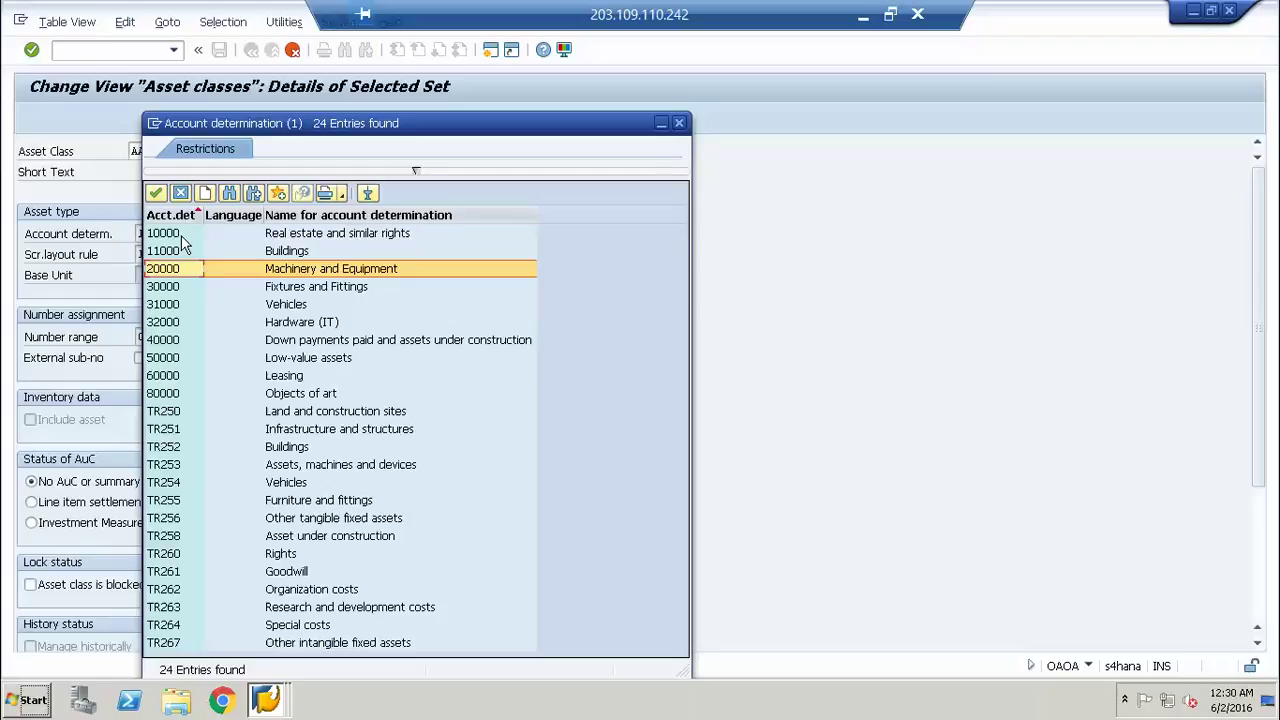
key("Return")
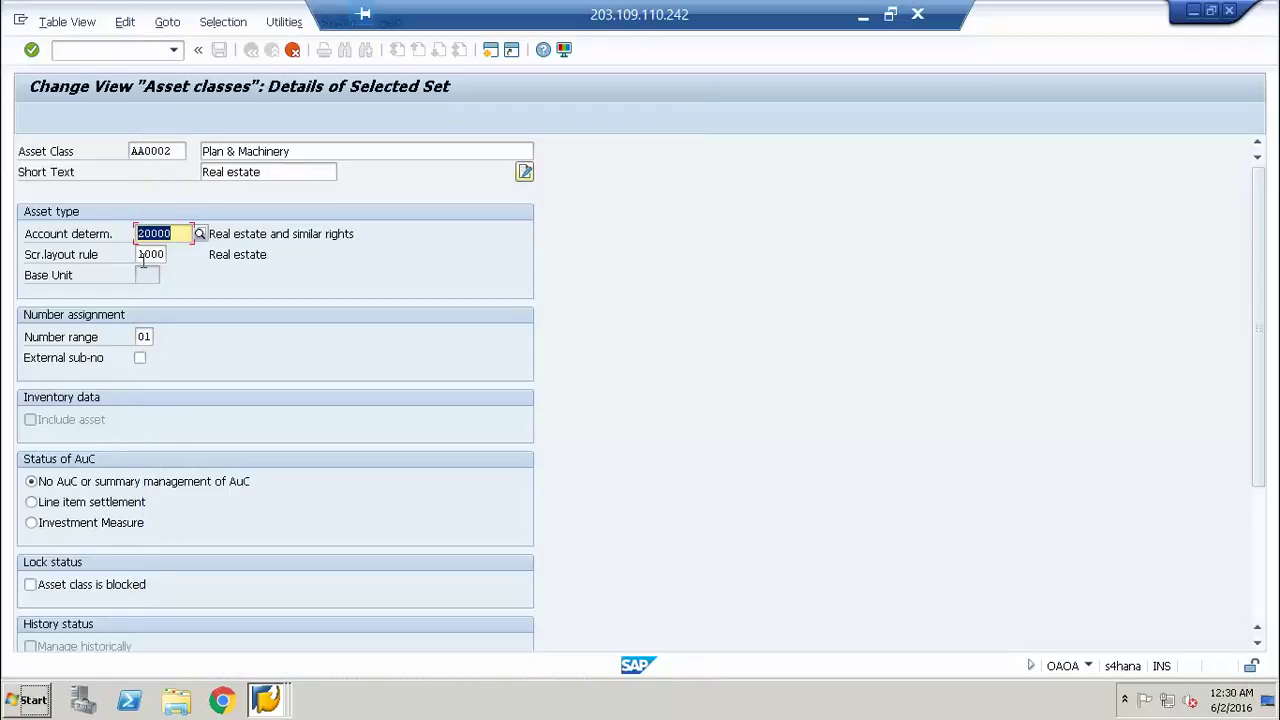
Step: Set the screen layout rule of asset class AA0002 to 2000 (General machines)
left_click(145, 256)
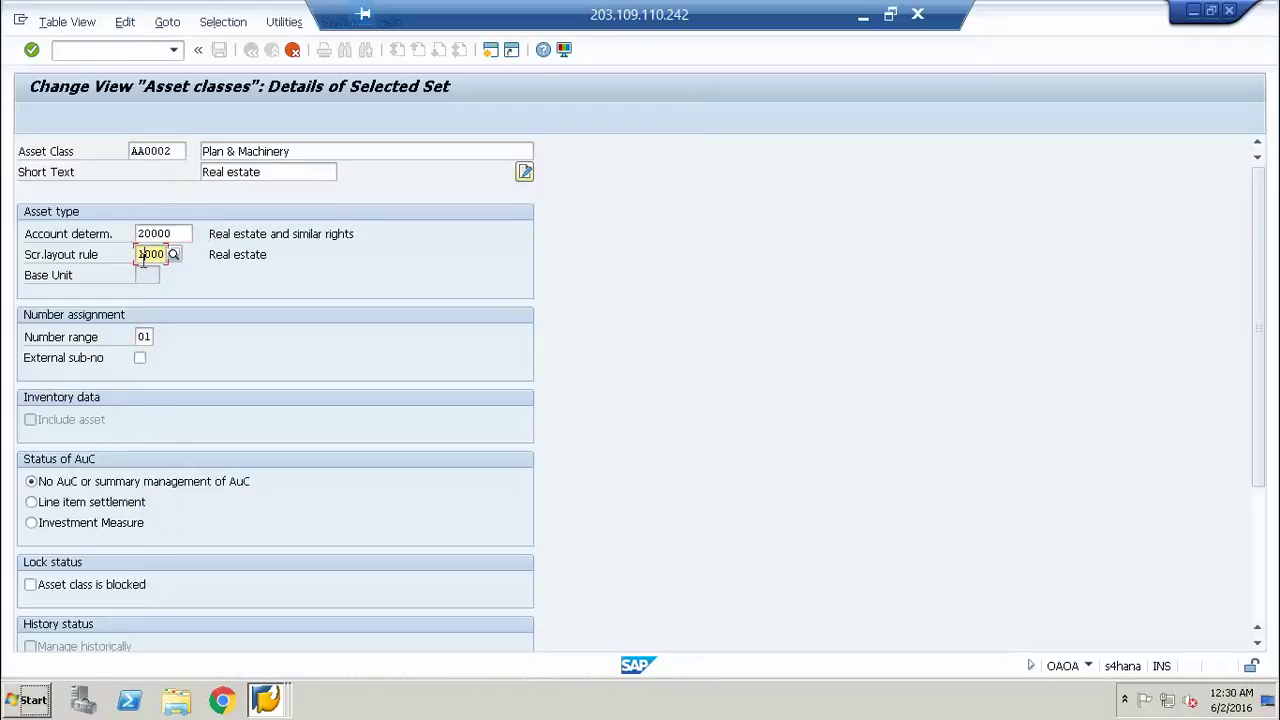
key("F4")
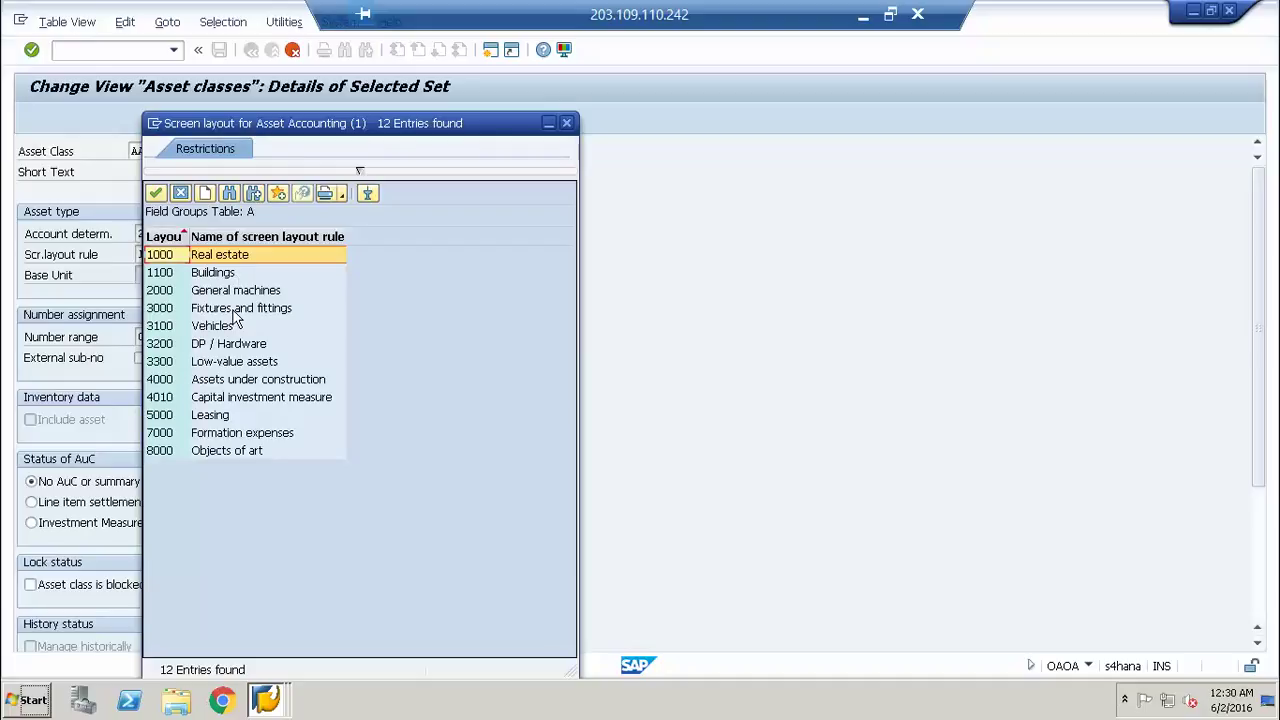
double_click(210, 290)
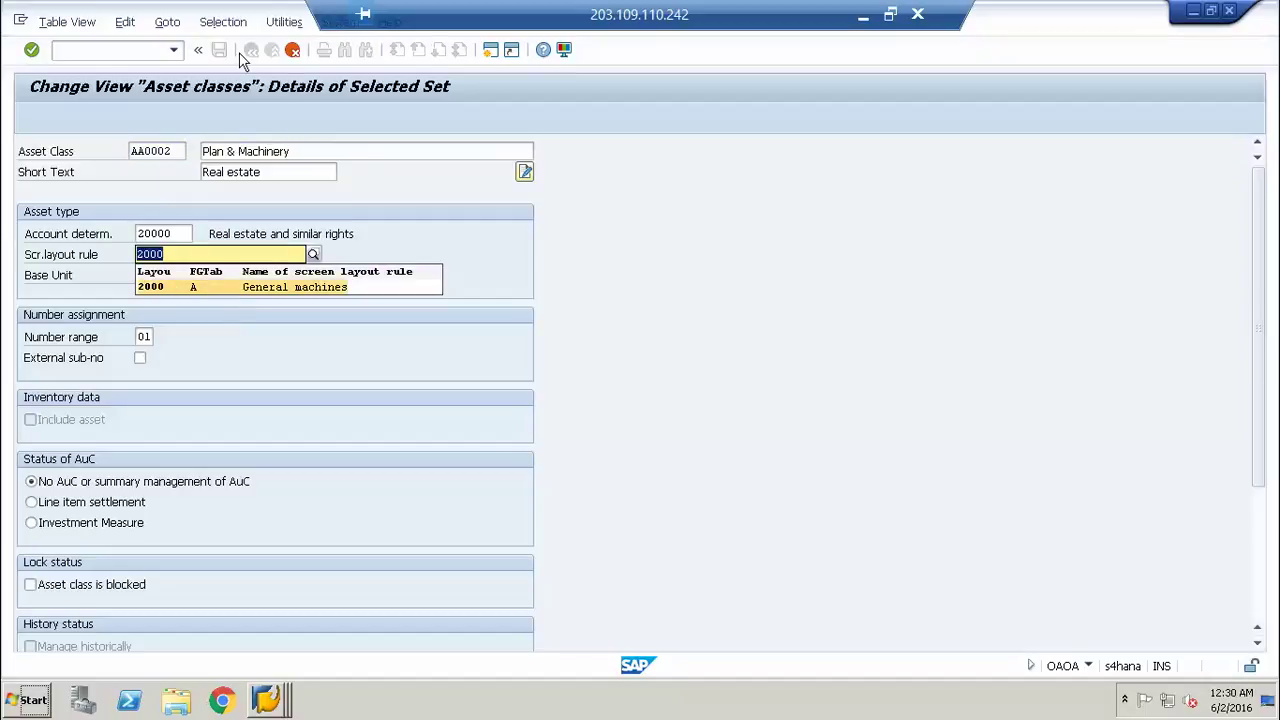
key("Return")
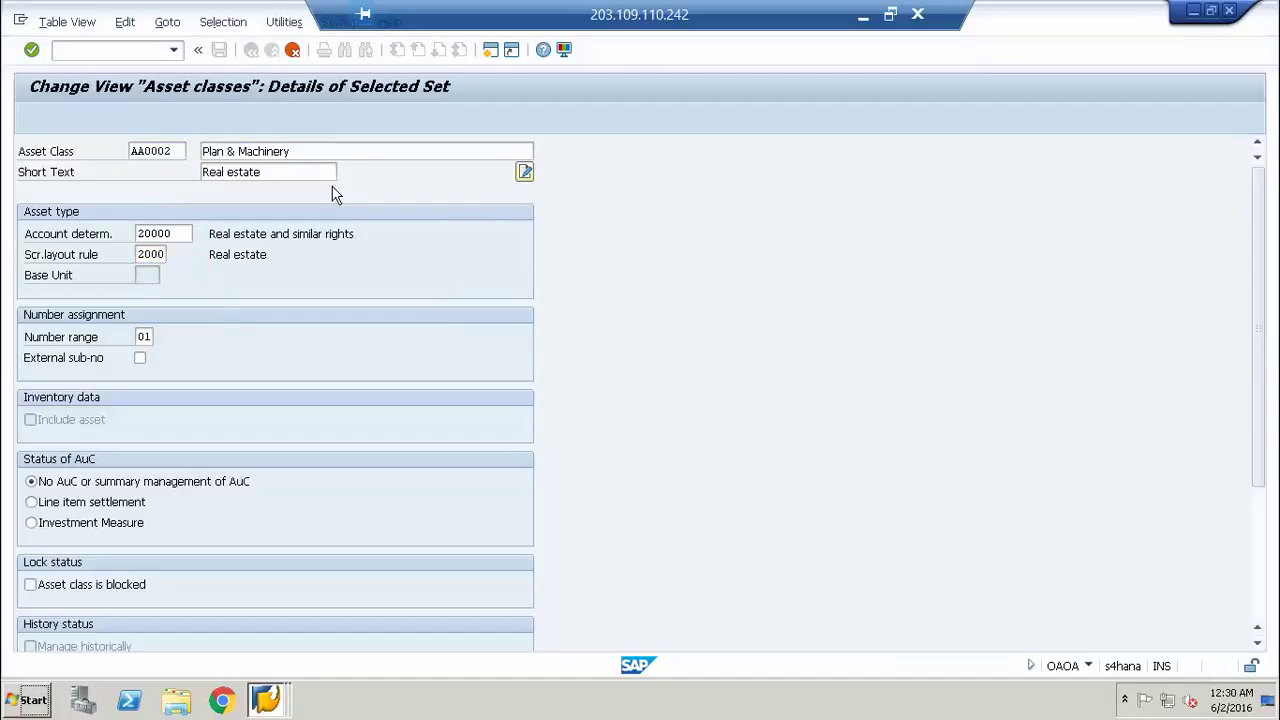
Step: Confirm and save asset class AA0002, and correct its description to "Plant & Machinery"
key("Return")
left_click(219, 50)
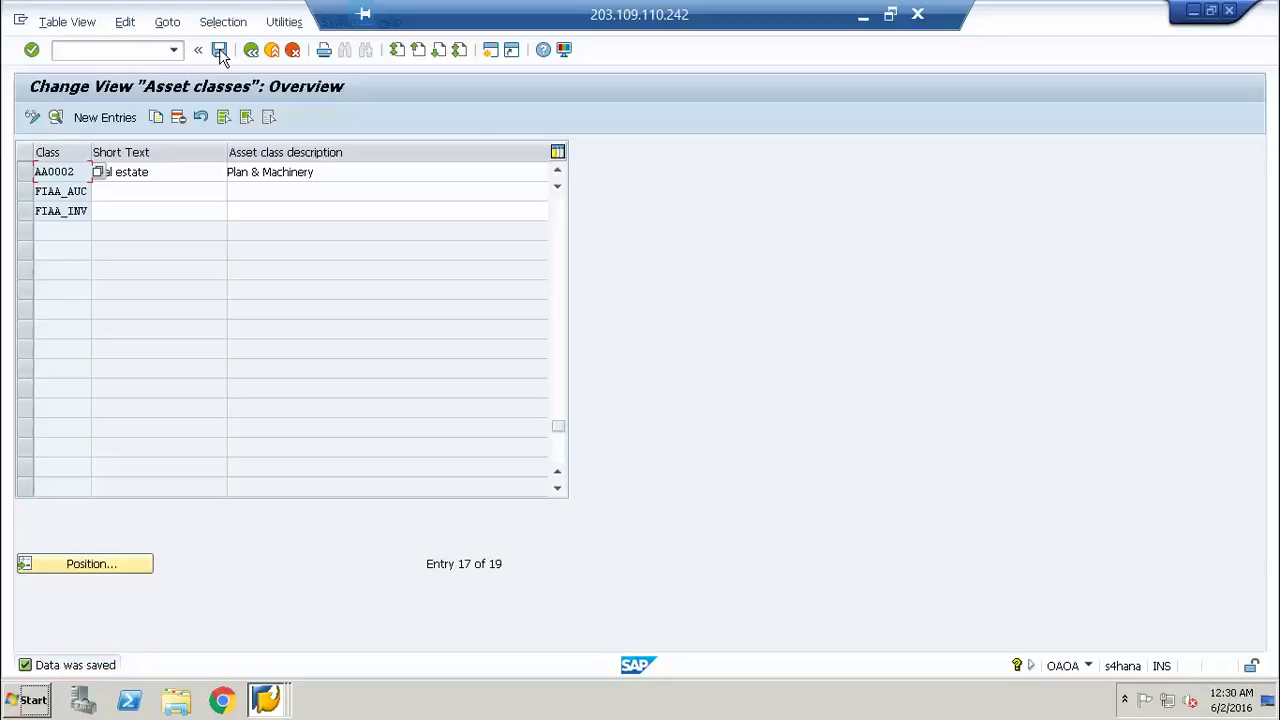
left_click(249, 176)
type("t")
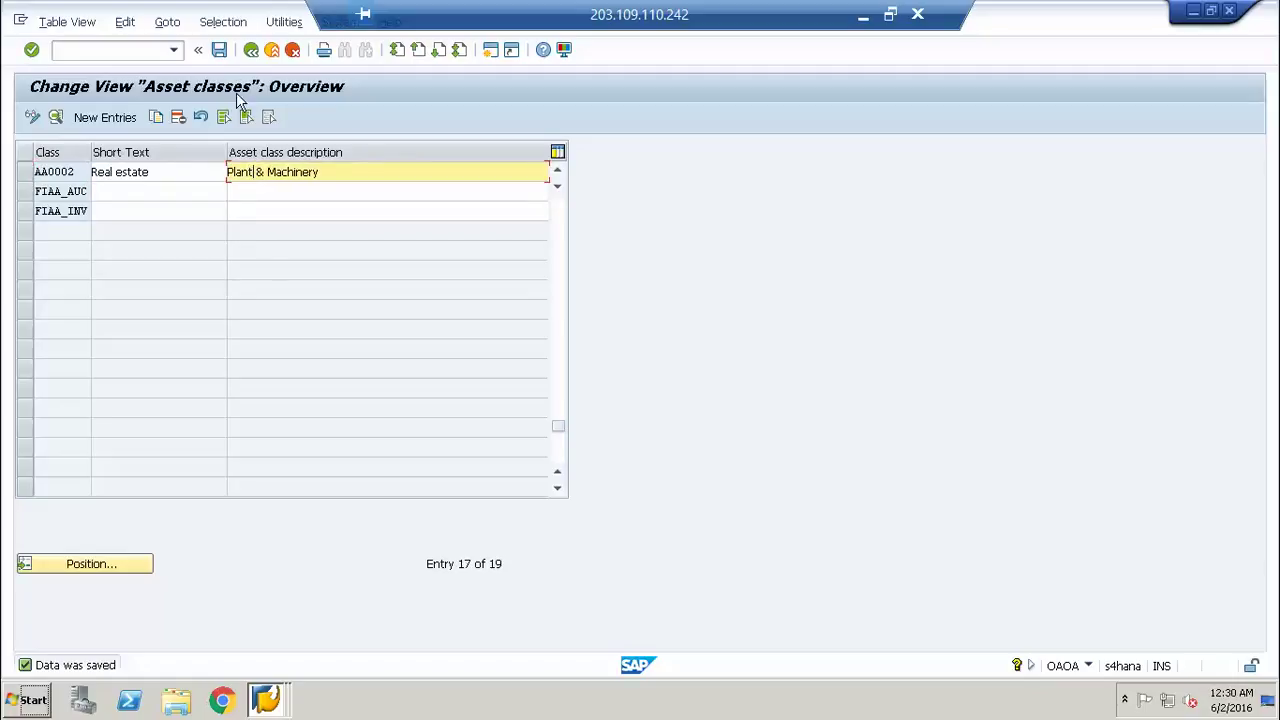
Step: Start a copy of asset class AA0002 and enter the description "Computer & Equipments"
left_click(25, 172)
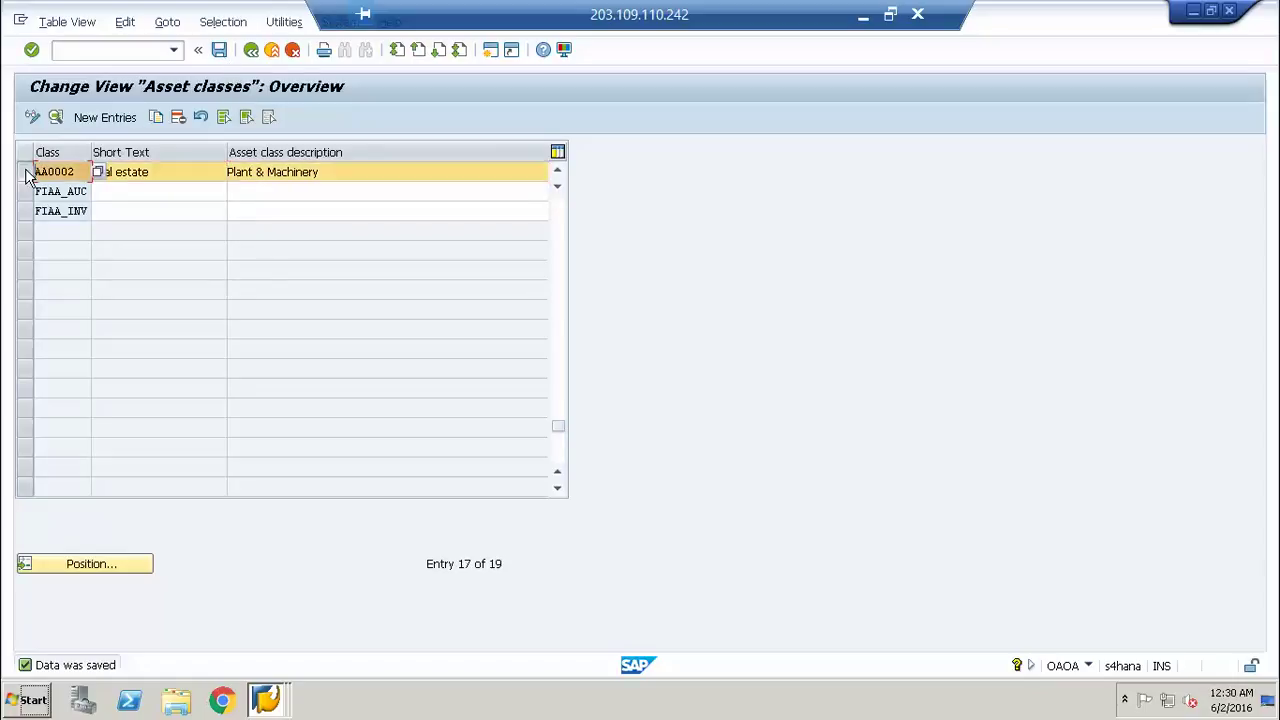
left_click(157, 117)
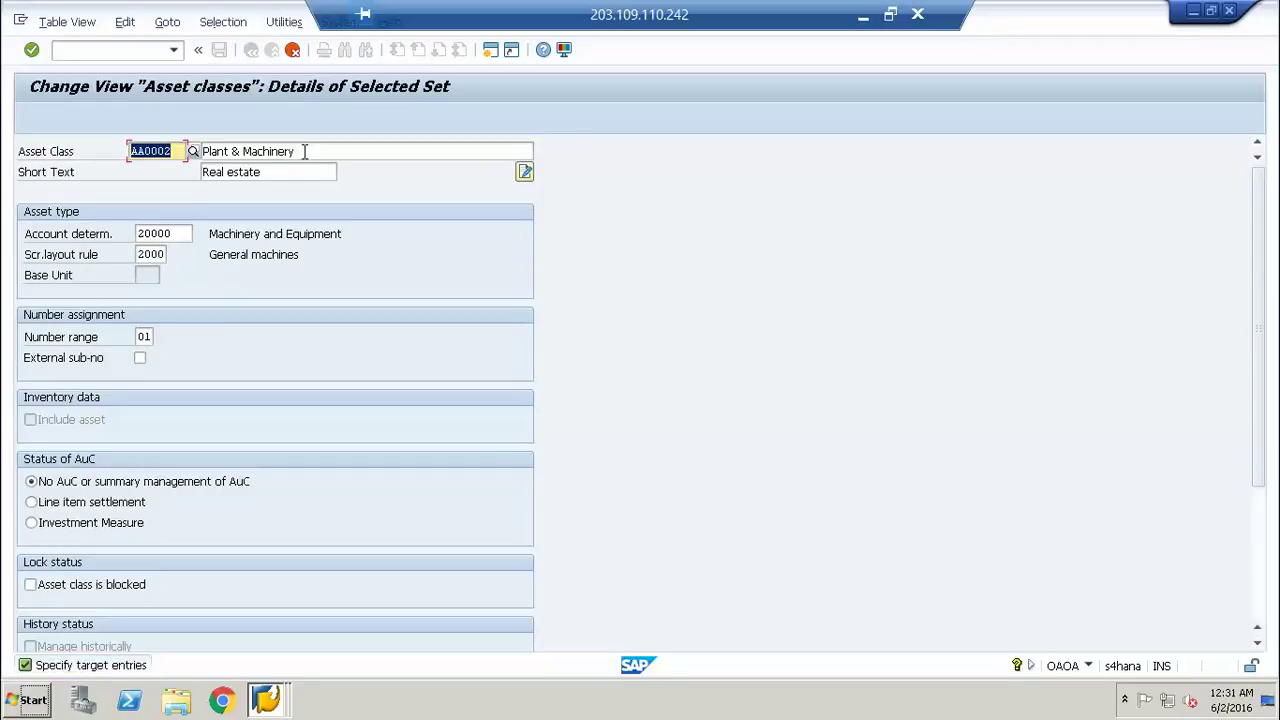
left_click_drag(305, 151, 43, 147)
type("Co")
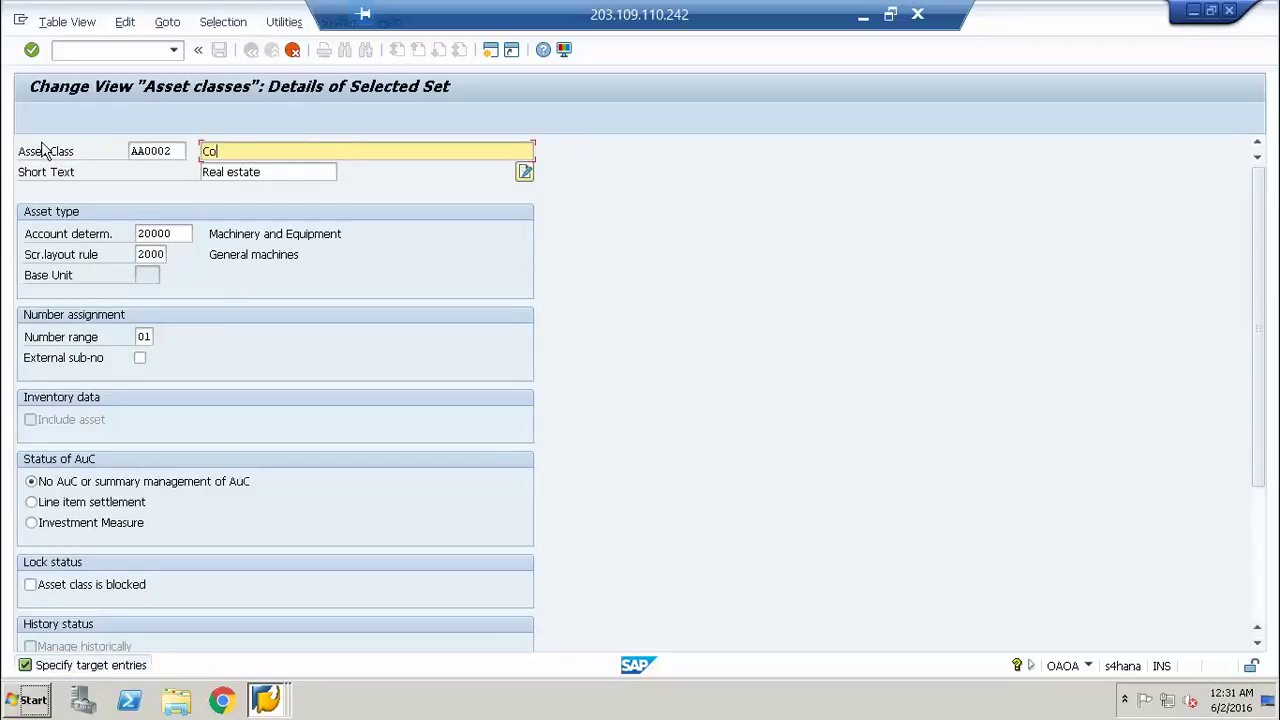
type("mputer & Equipments")
key("Tab")
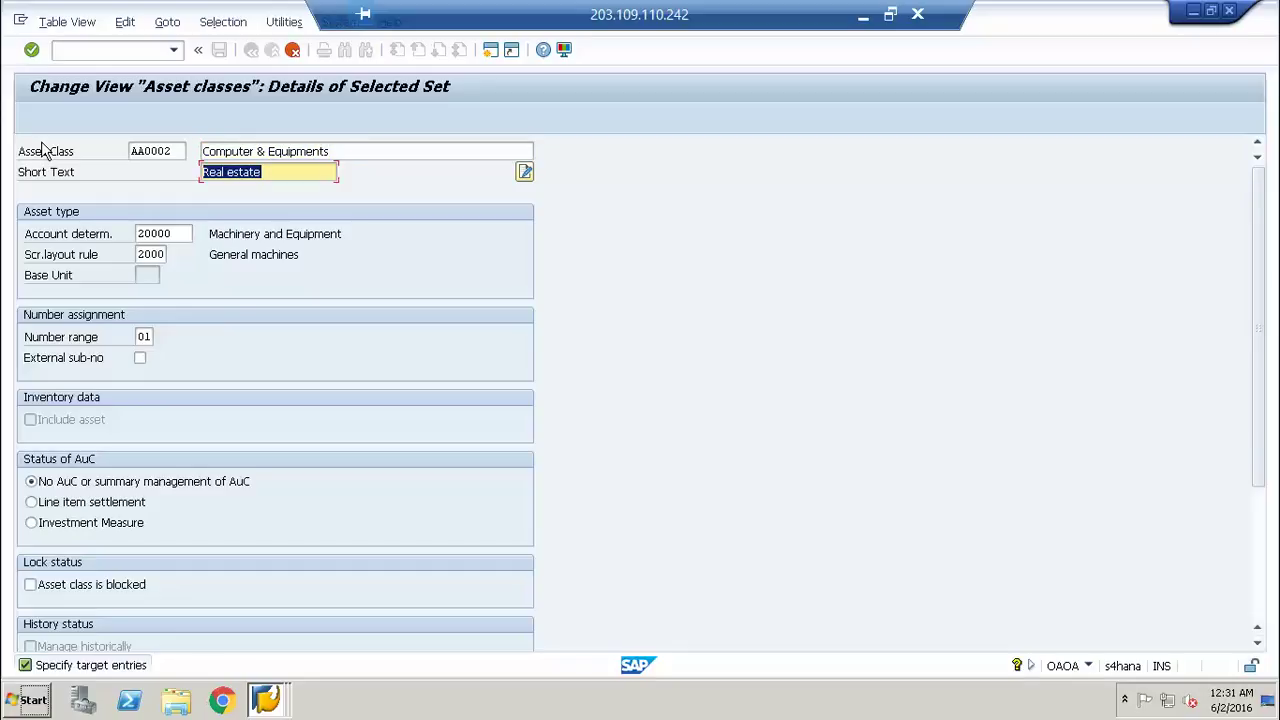
Step: Set the short text of the copied Computer & Equipments asset class to "Computers"
type("Compiters")
key("BackSpace")
key("BackSpace")
key("BackSpace")
key("BackSpace")
key("BackSpace")
type("ute")
Step: Set the account determination of the copied Computer & Equipments asset class to 32000 (Hardware (IT))
key("Tab")
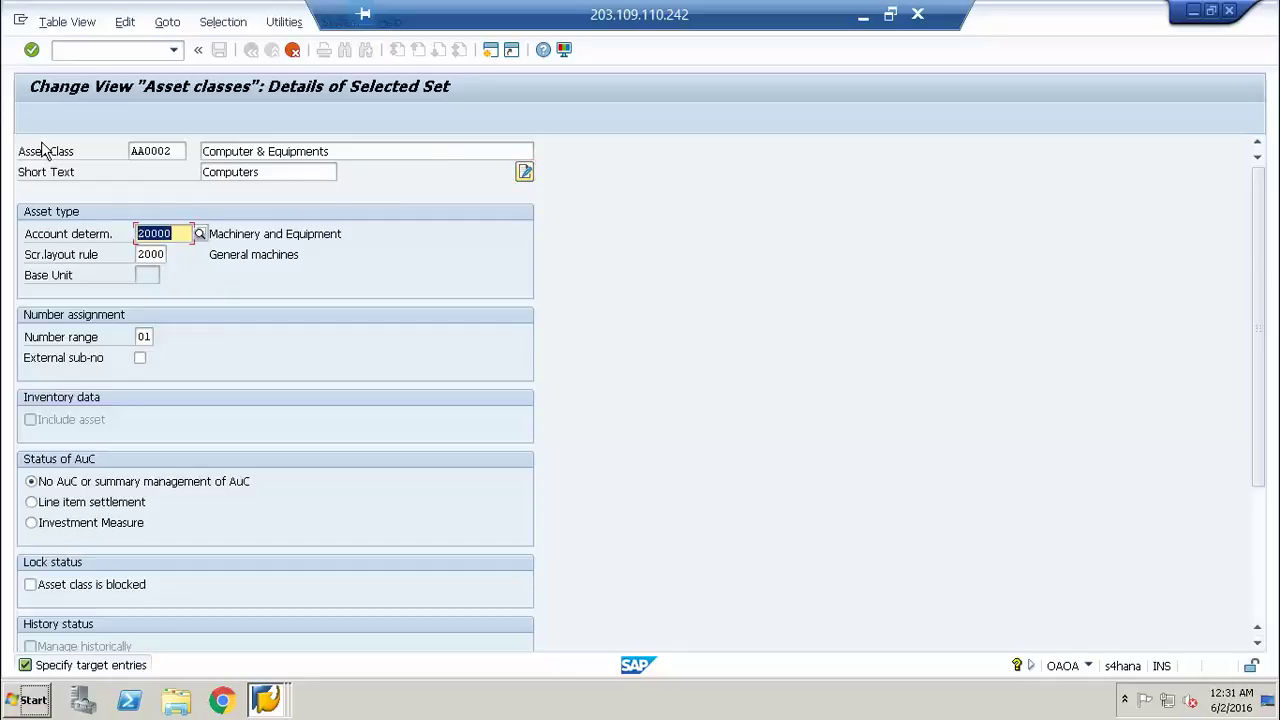
key("F4")
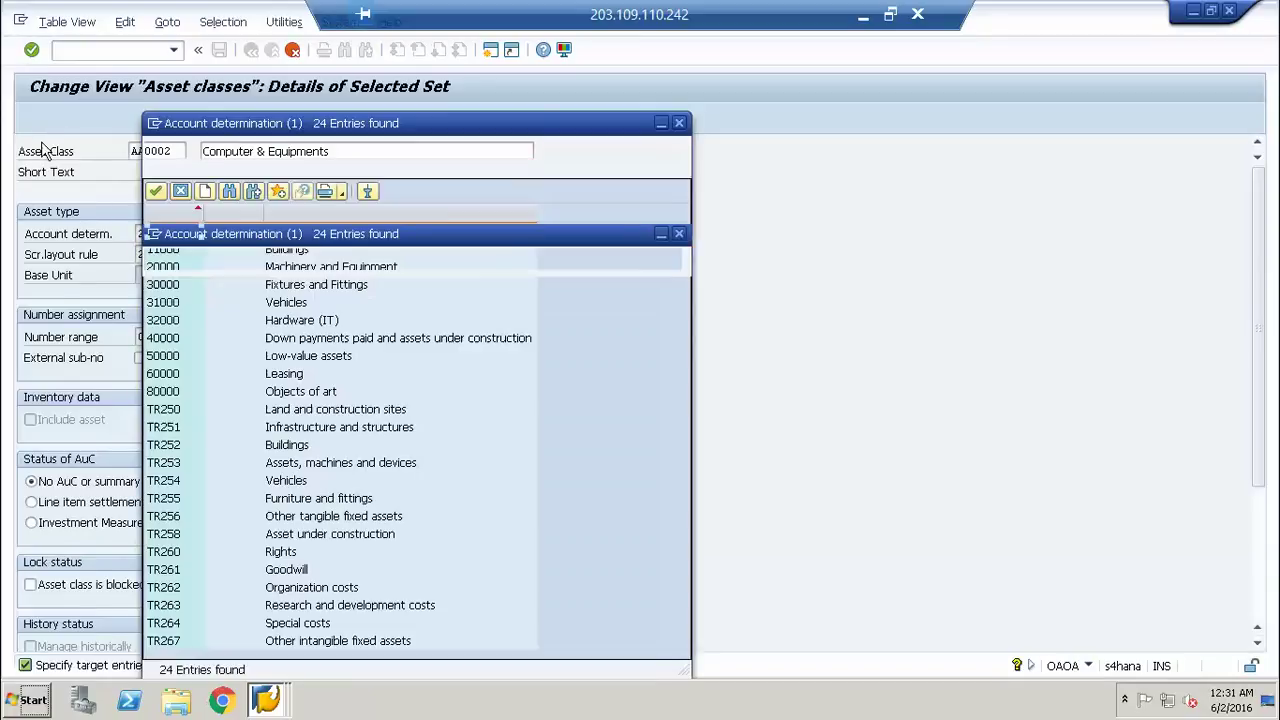
key("Down")
key("Down")
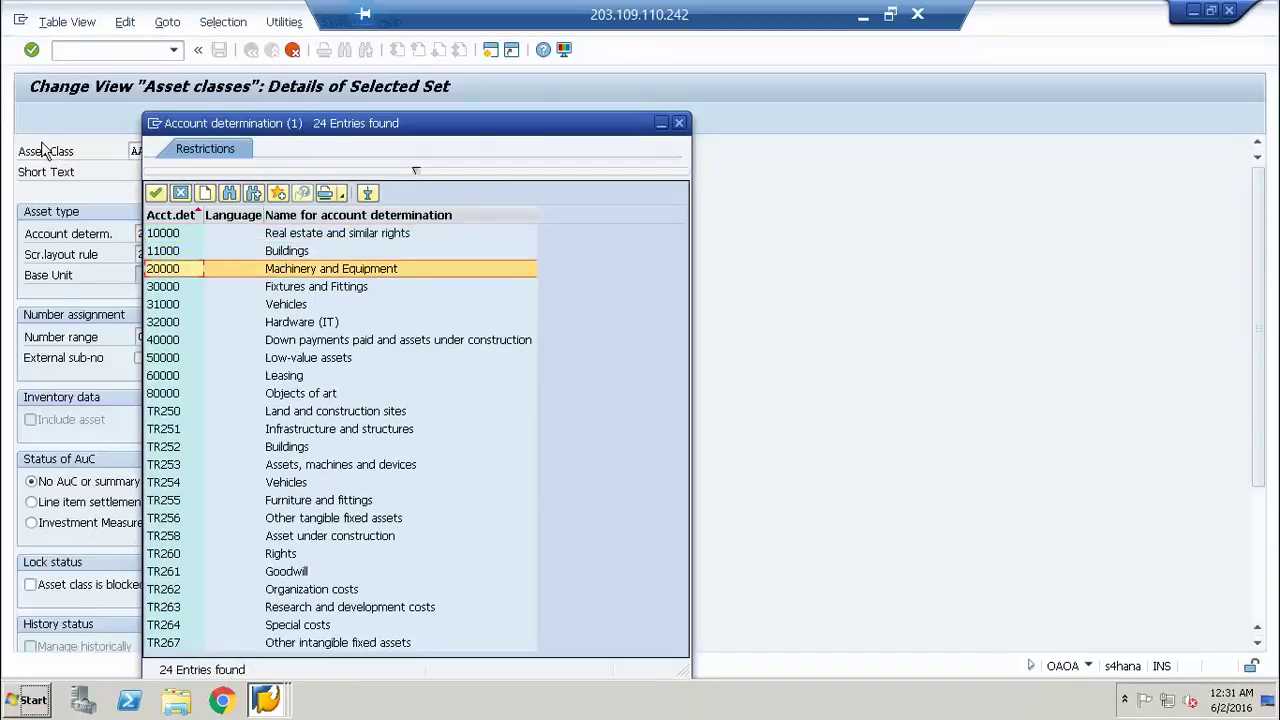
key("Down")
key("Down")
key("Down")
key("Down")
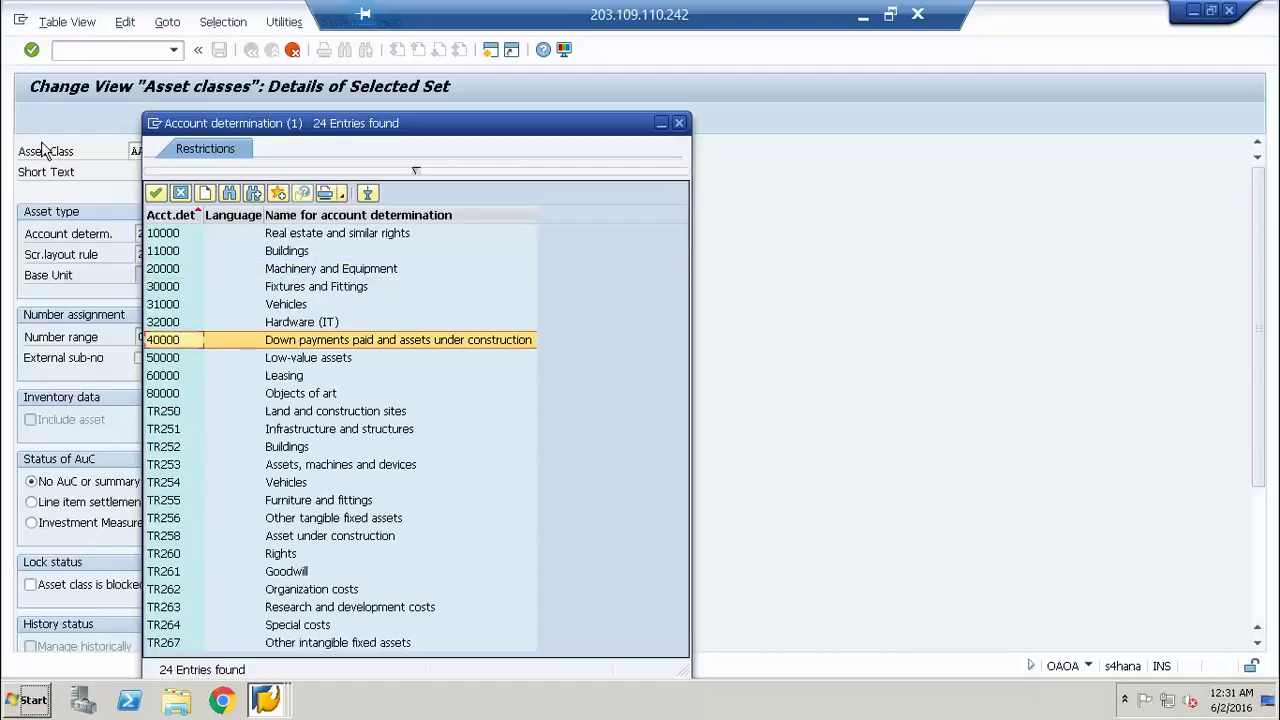
key("Up")
key("Up")
key("Up")
key("Up")
key("Down")
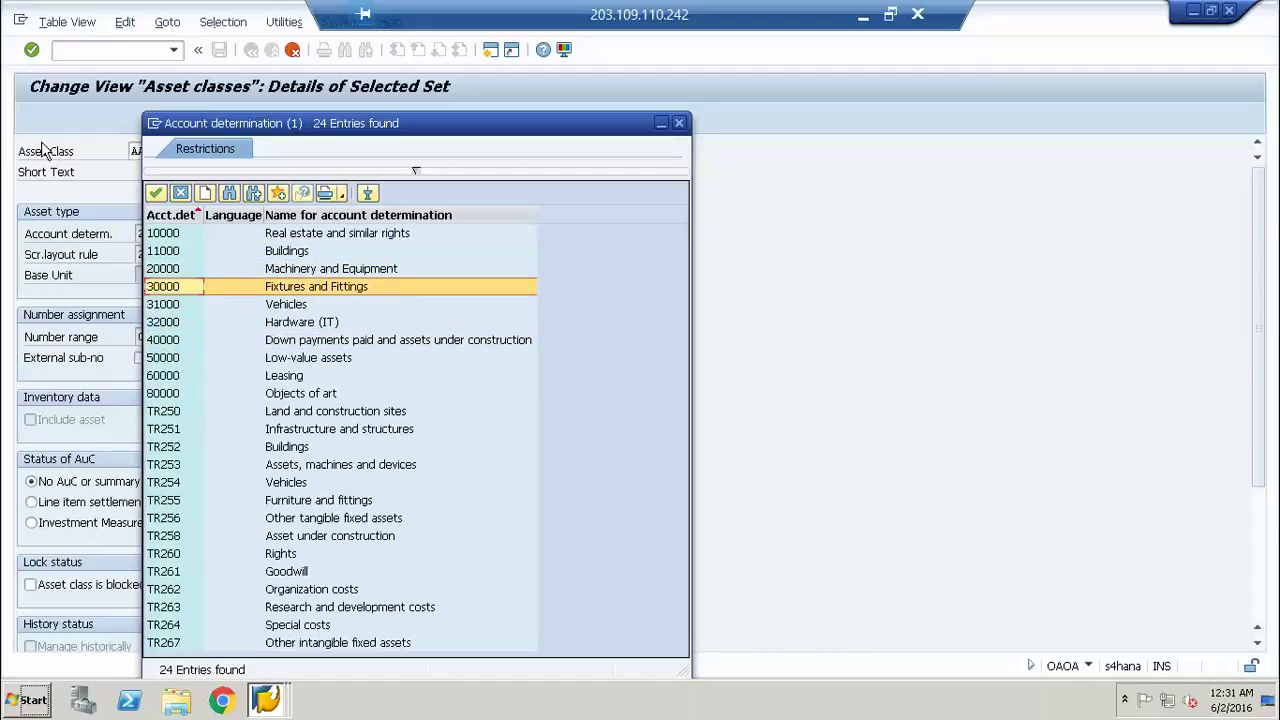
key("Down")
key("Down")
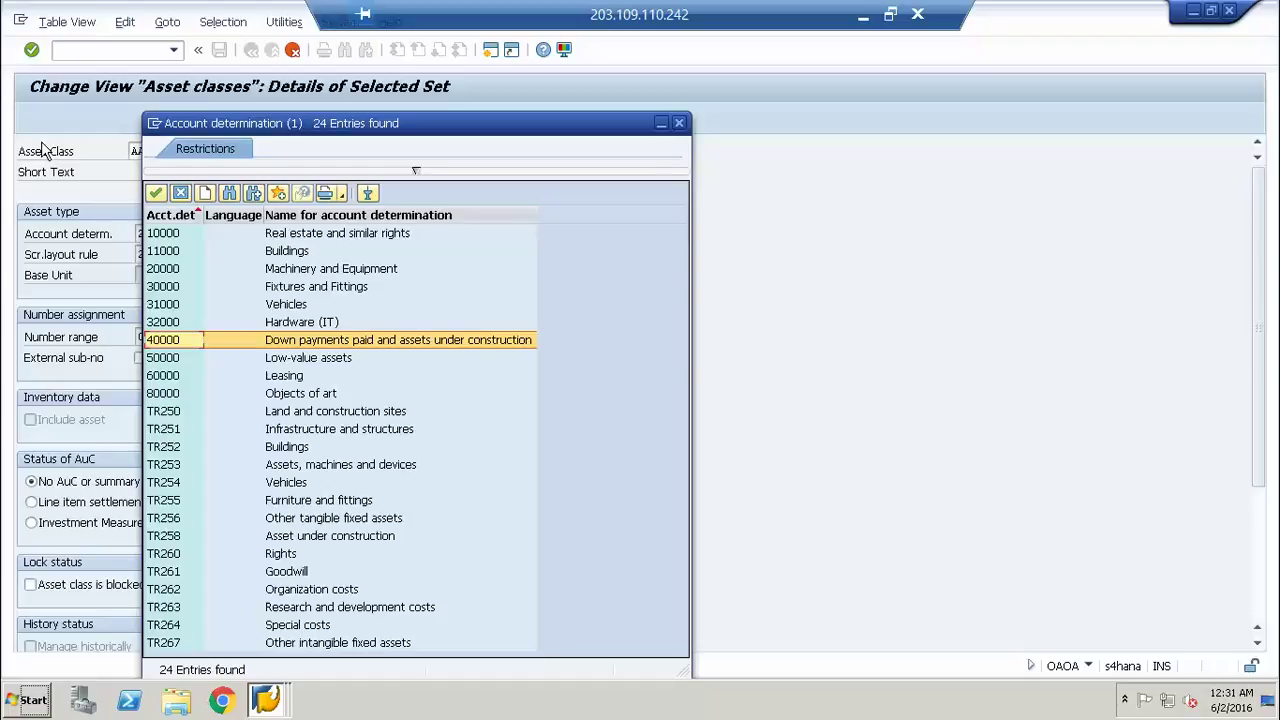
key("Up")
key("Return")
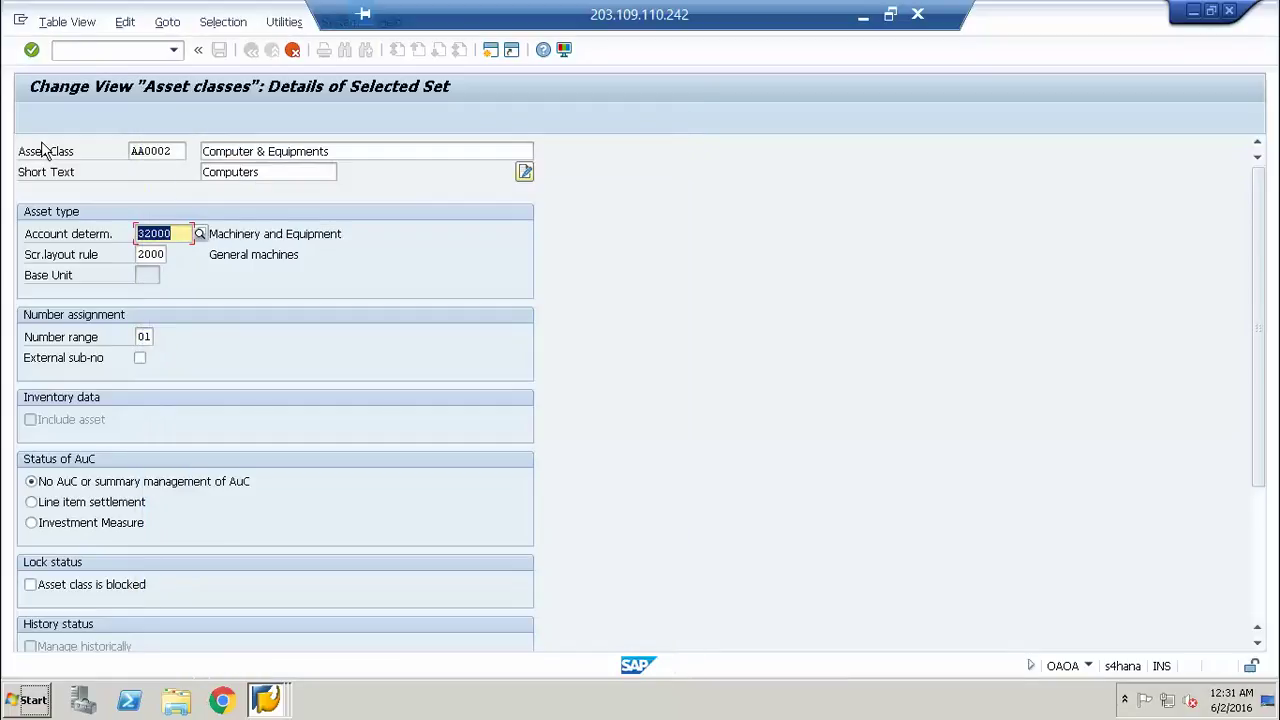
Step: Set the screen layout rule of the copied Computer & Equipments class to 3000 (Fixtures and fittings)
key("Tab")
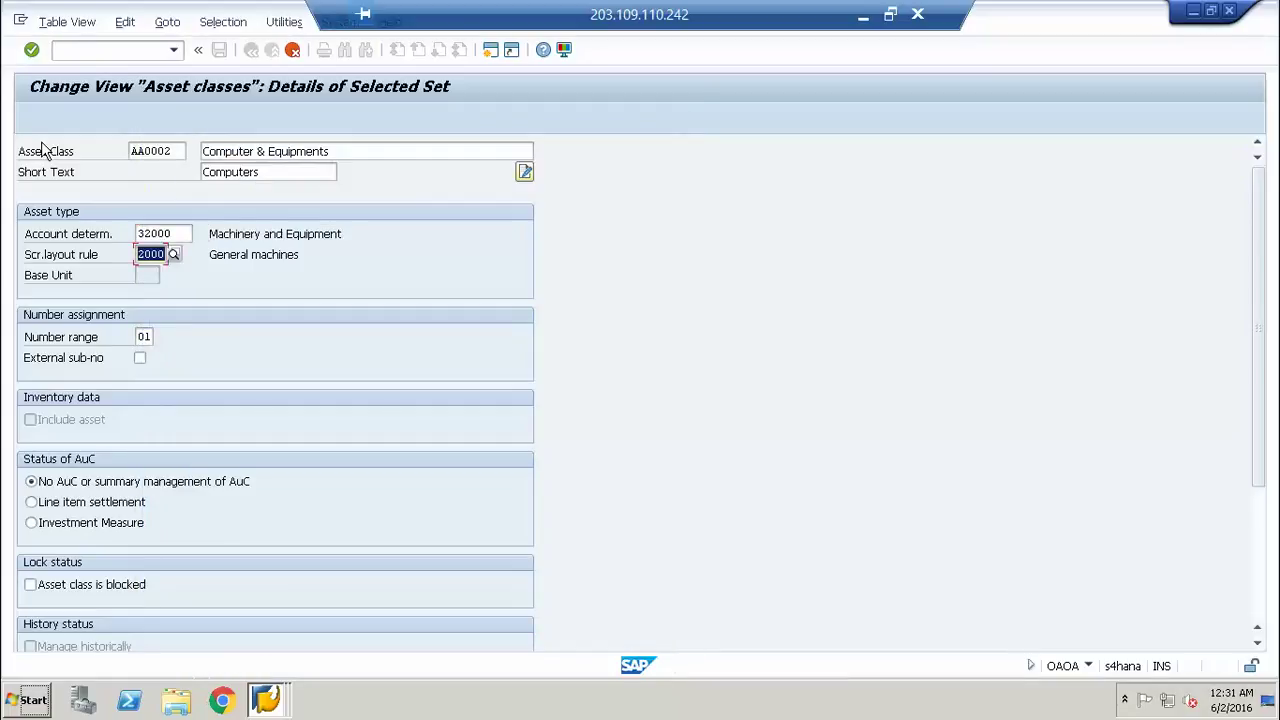
key("F4")
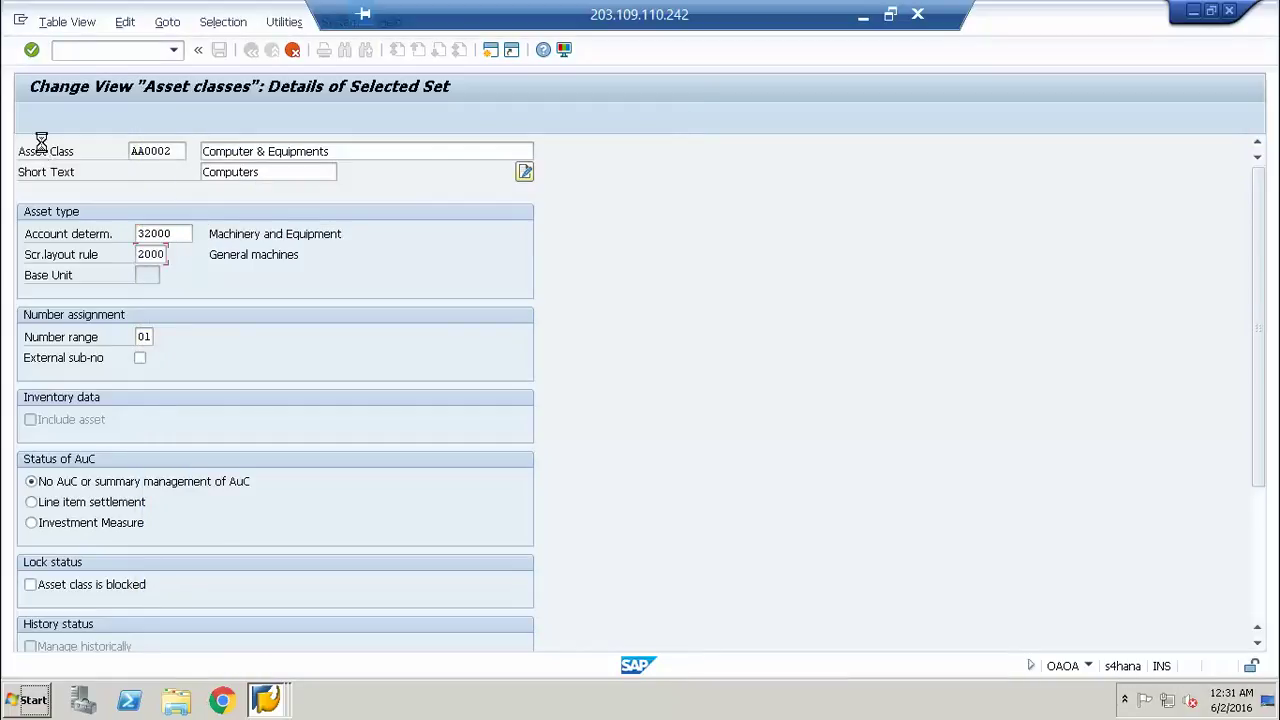
key("Down")
key("Down")
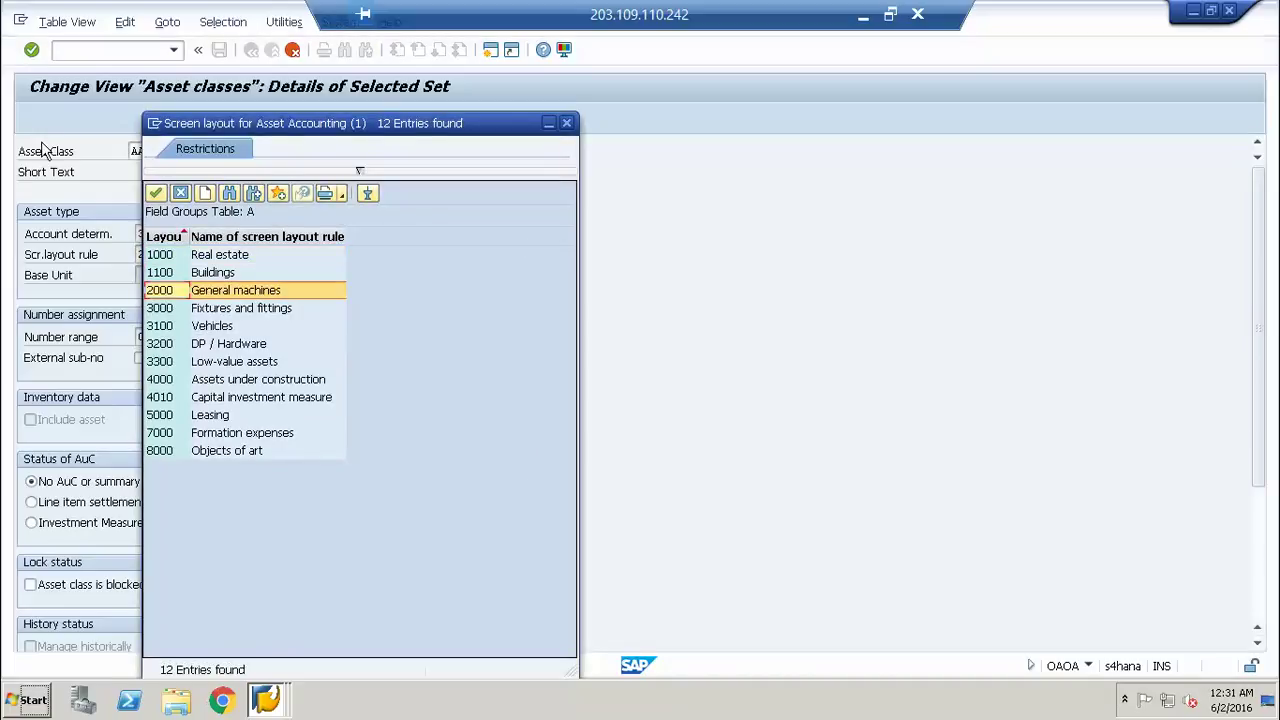
key("Down")
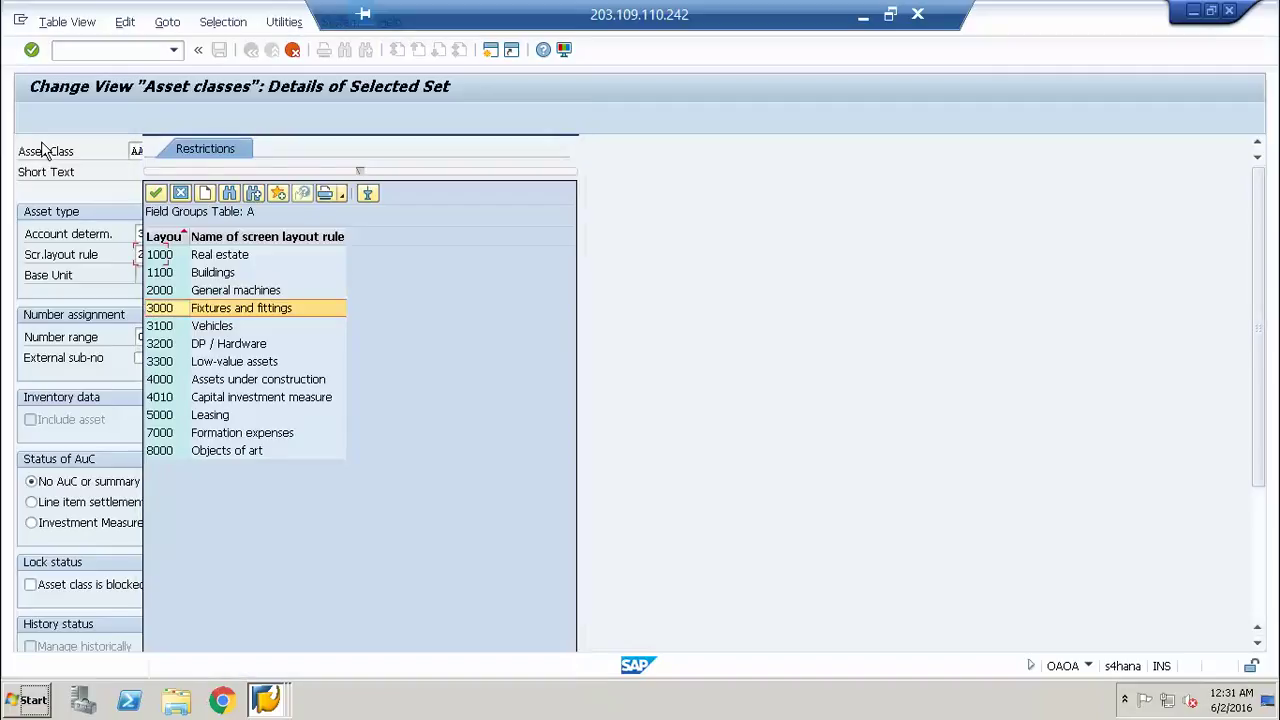
key("Return")
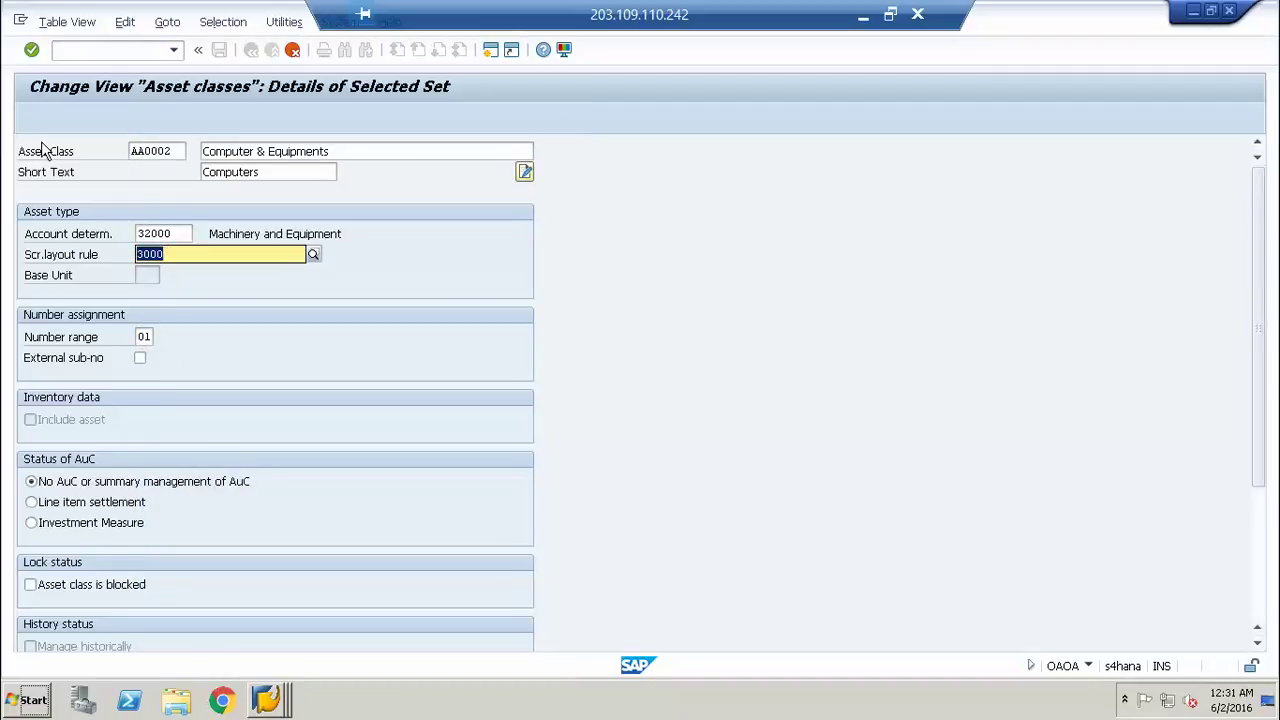
Step: Give the copied Computer & Equipments class the key A0003 and save it
key("Return")
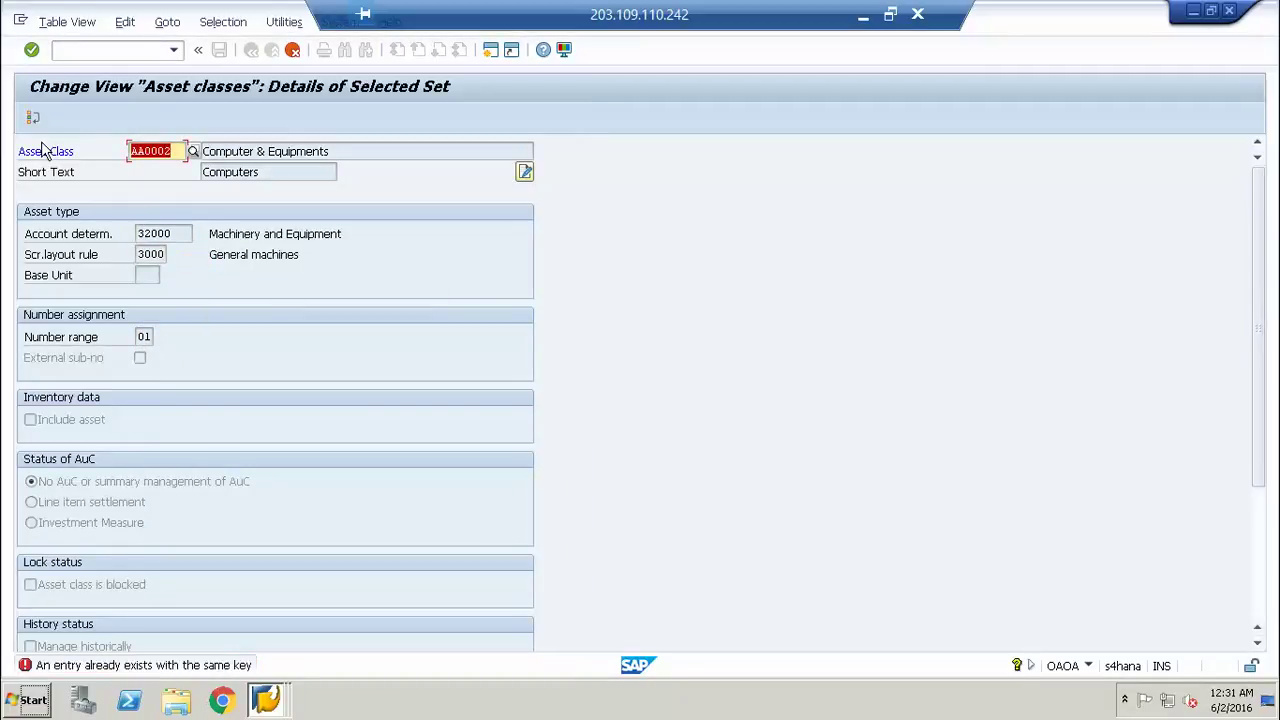
type("A0003")
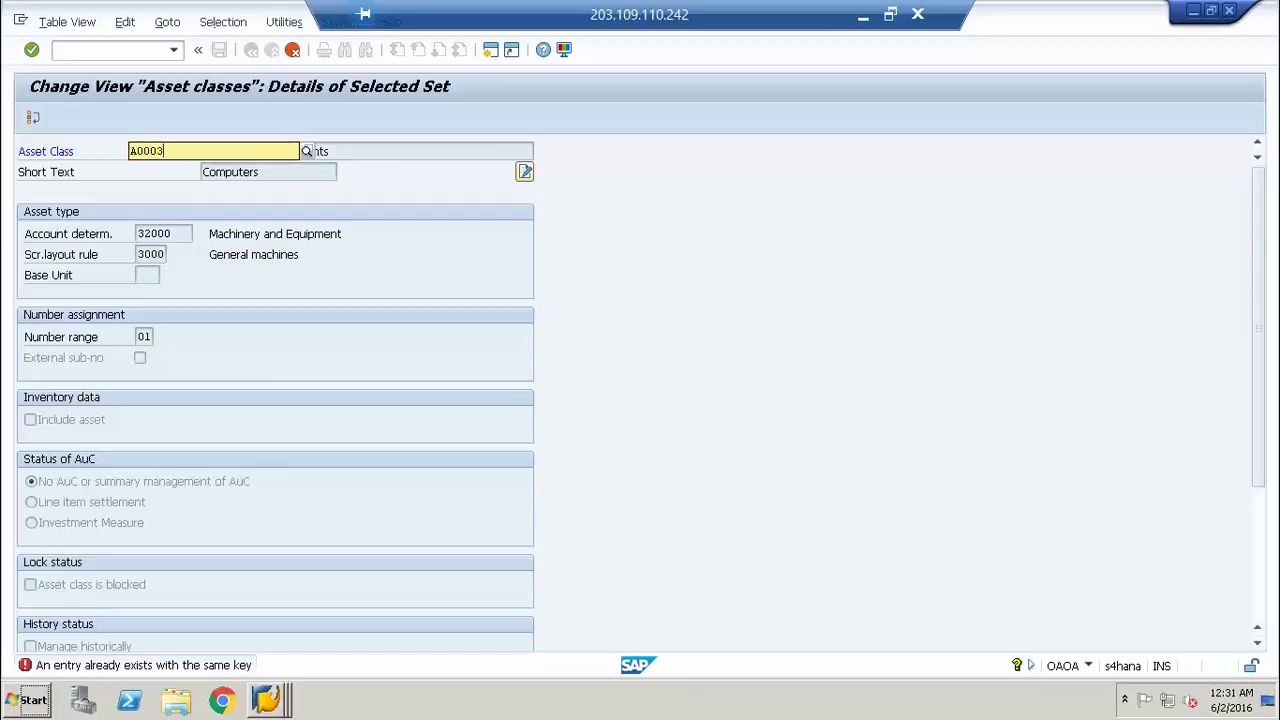
key("Return")
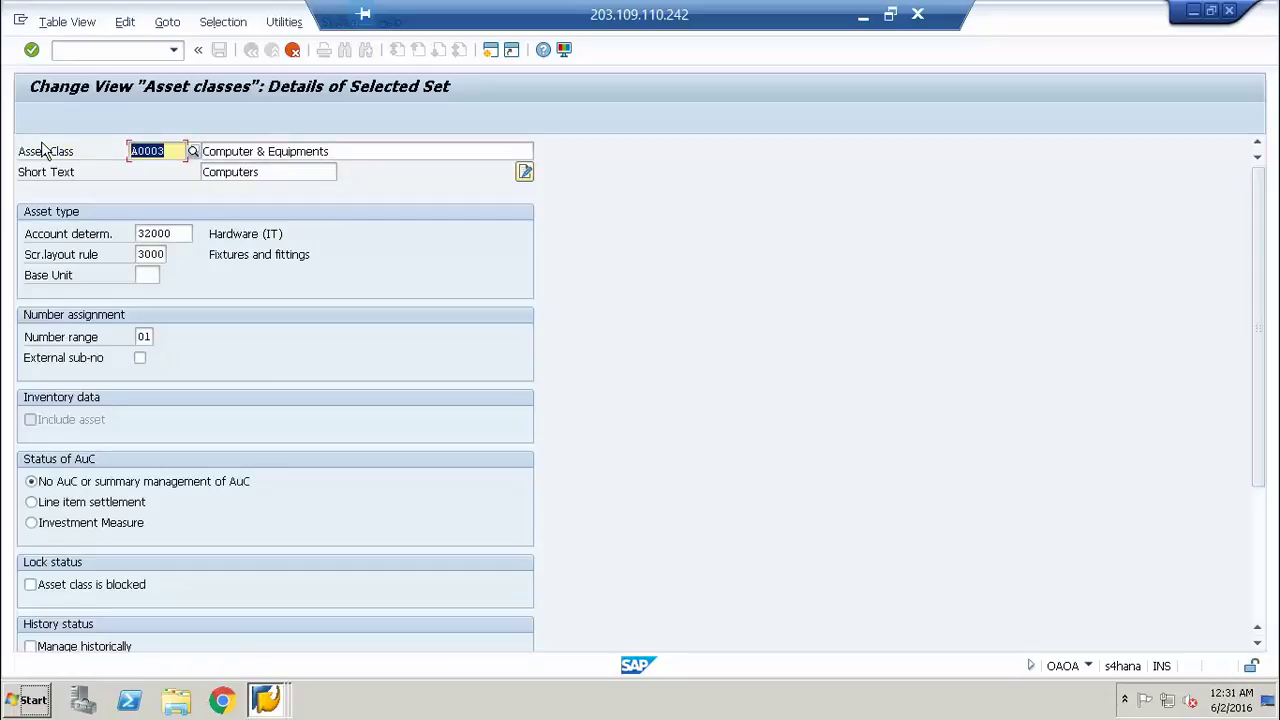
key("Return")
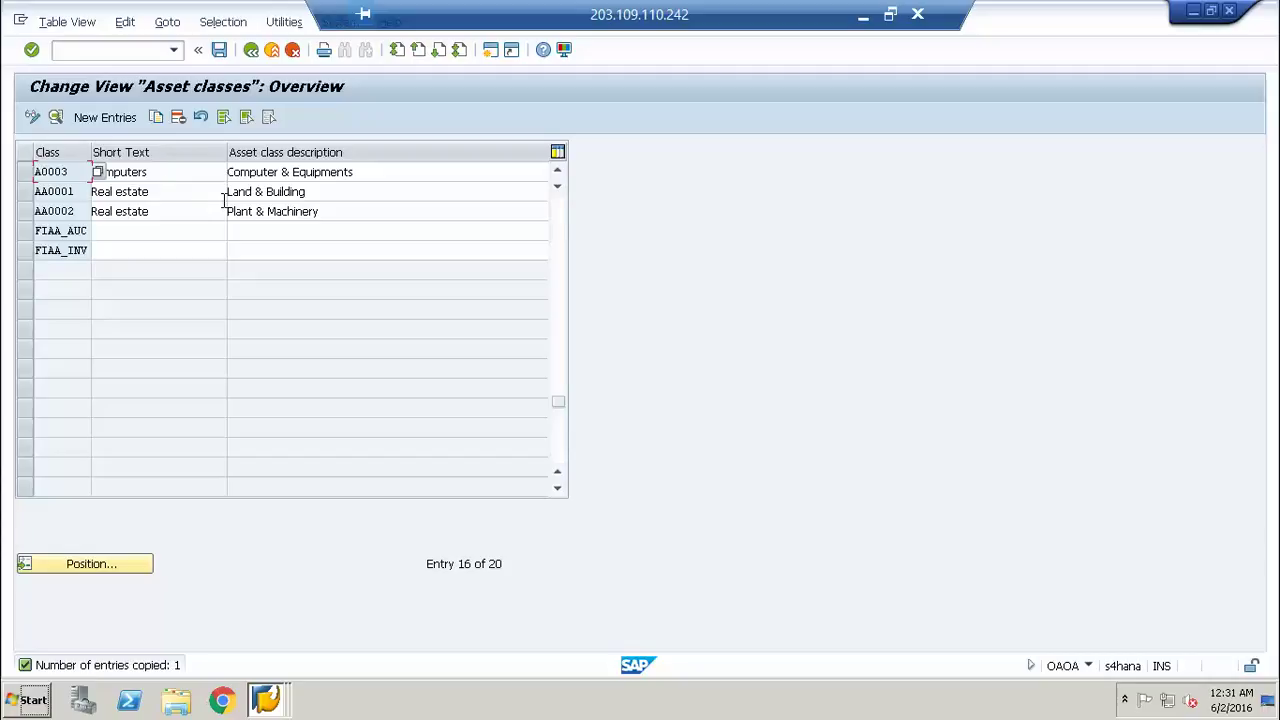
key("ctrl+s")
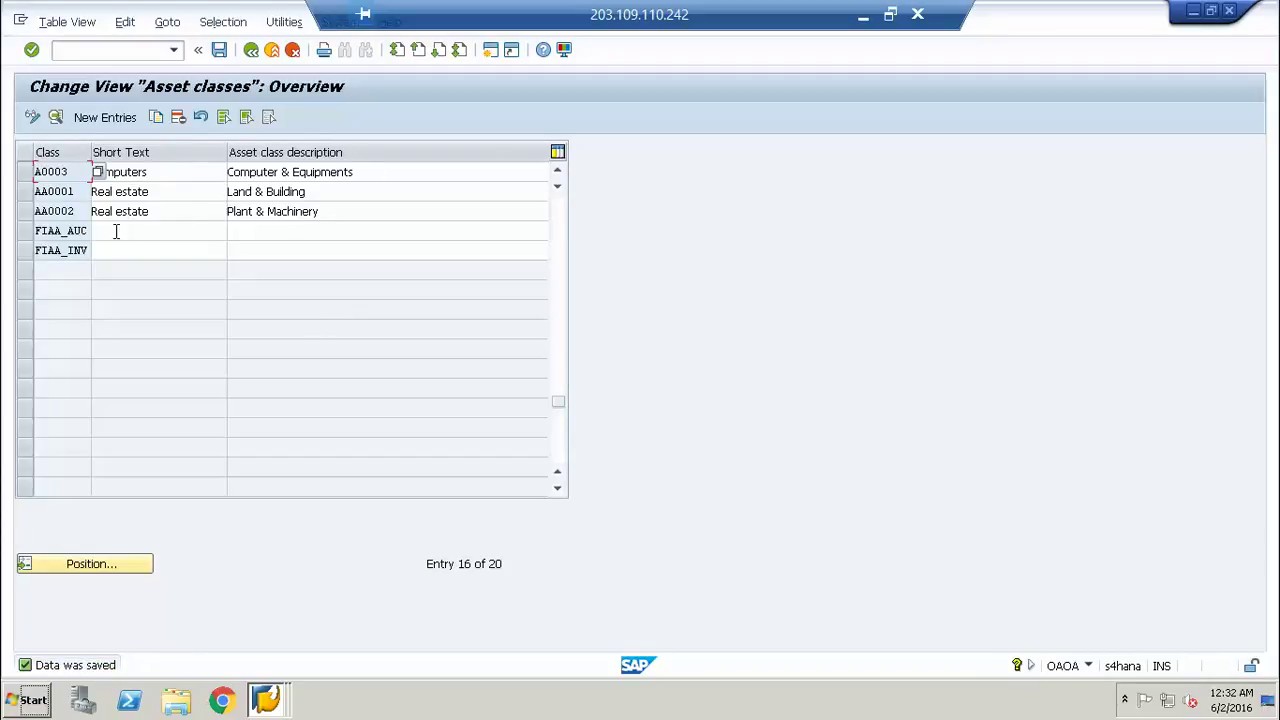
double_click(70, 172)
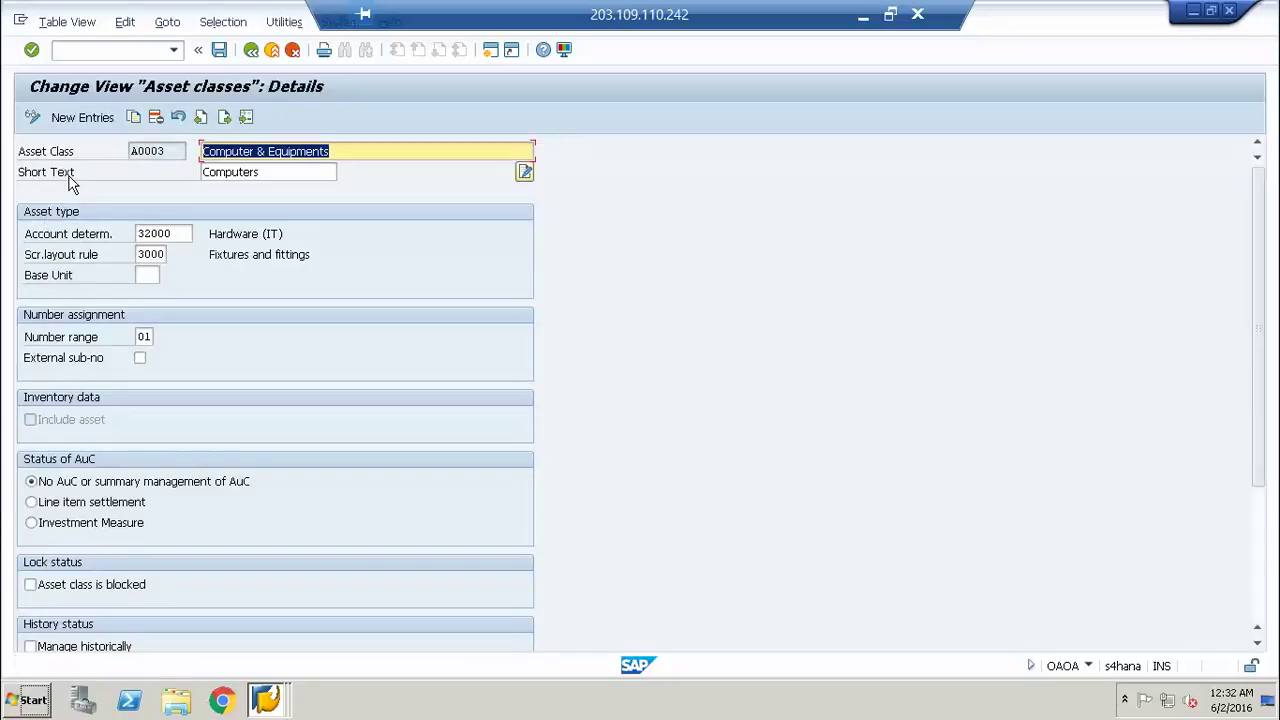
left_click(253, 52)
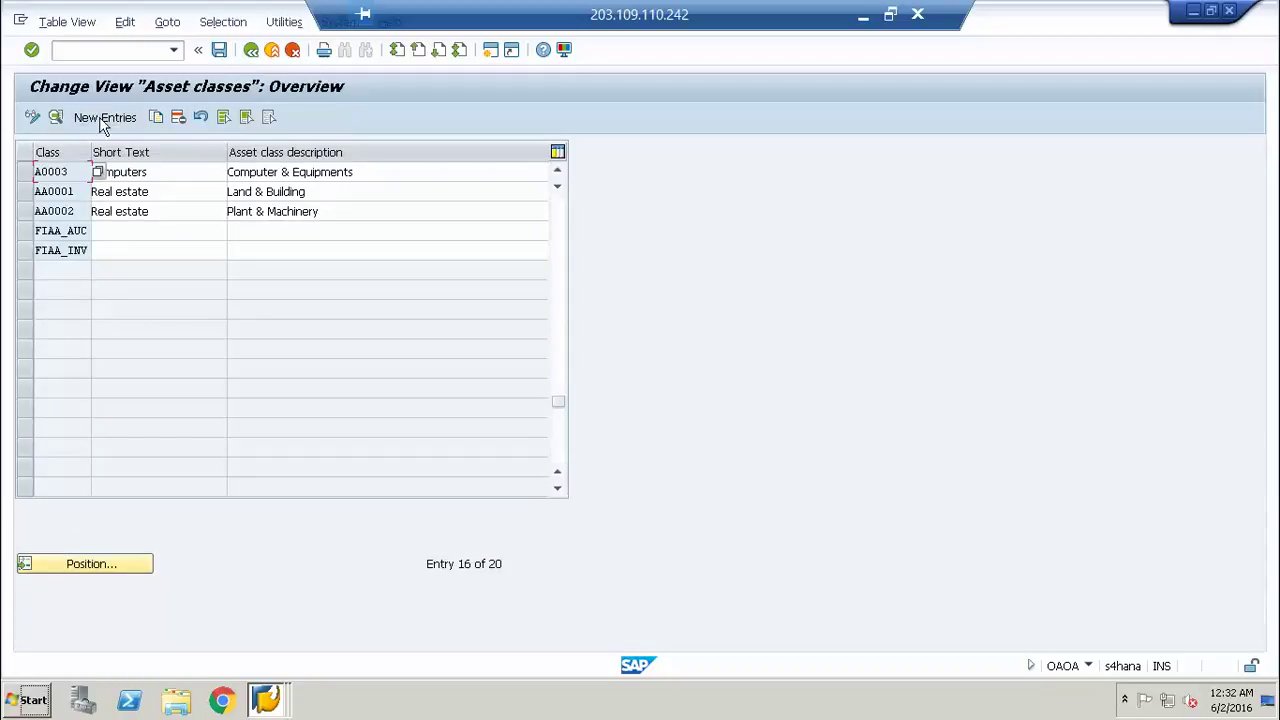
Step: Start a copy of asset class AA0001 (Land & Building) under the new key AA0004
left_click(25, 193)
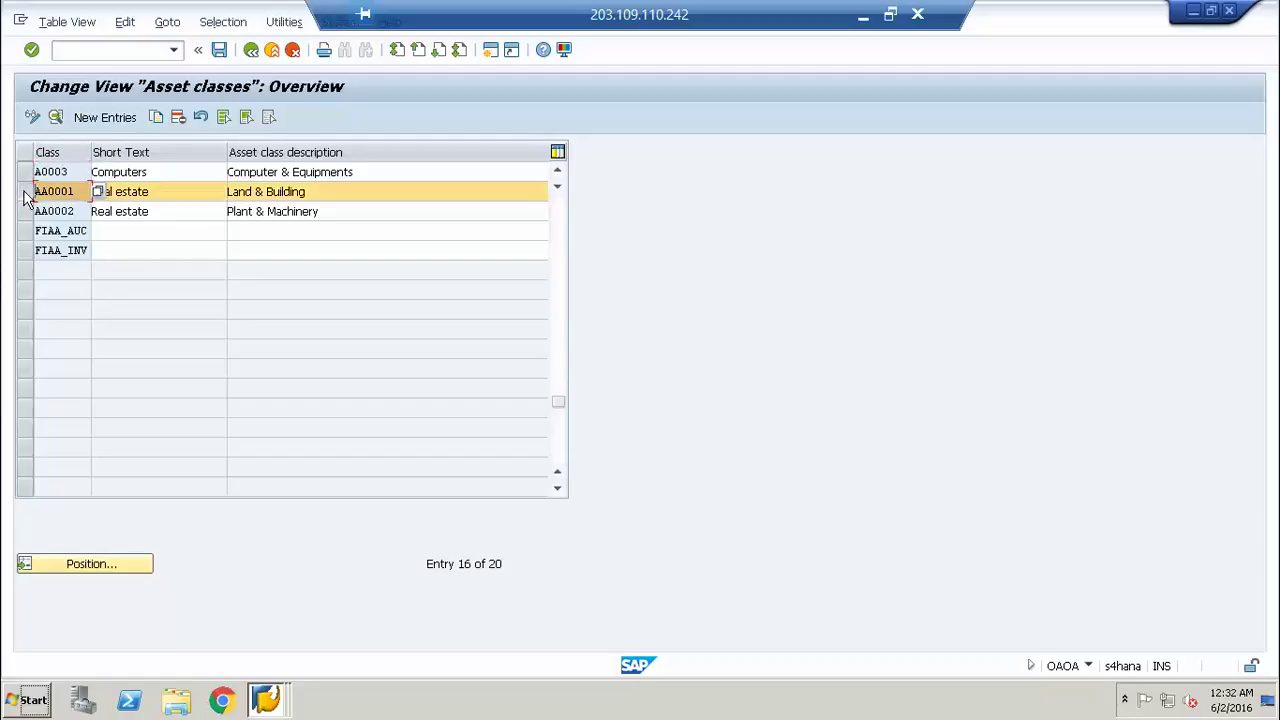
left_click(157, 118)
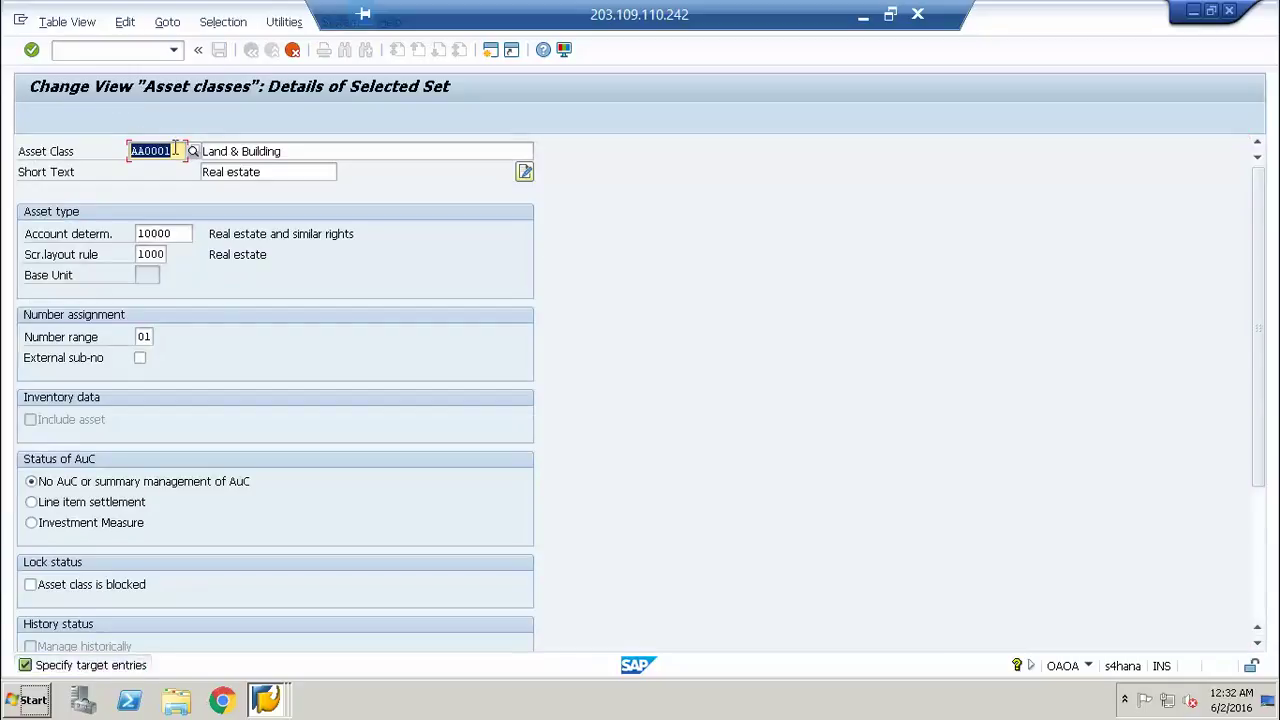
left_click(175, 150)
key("BackSpace")
type("4")
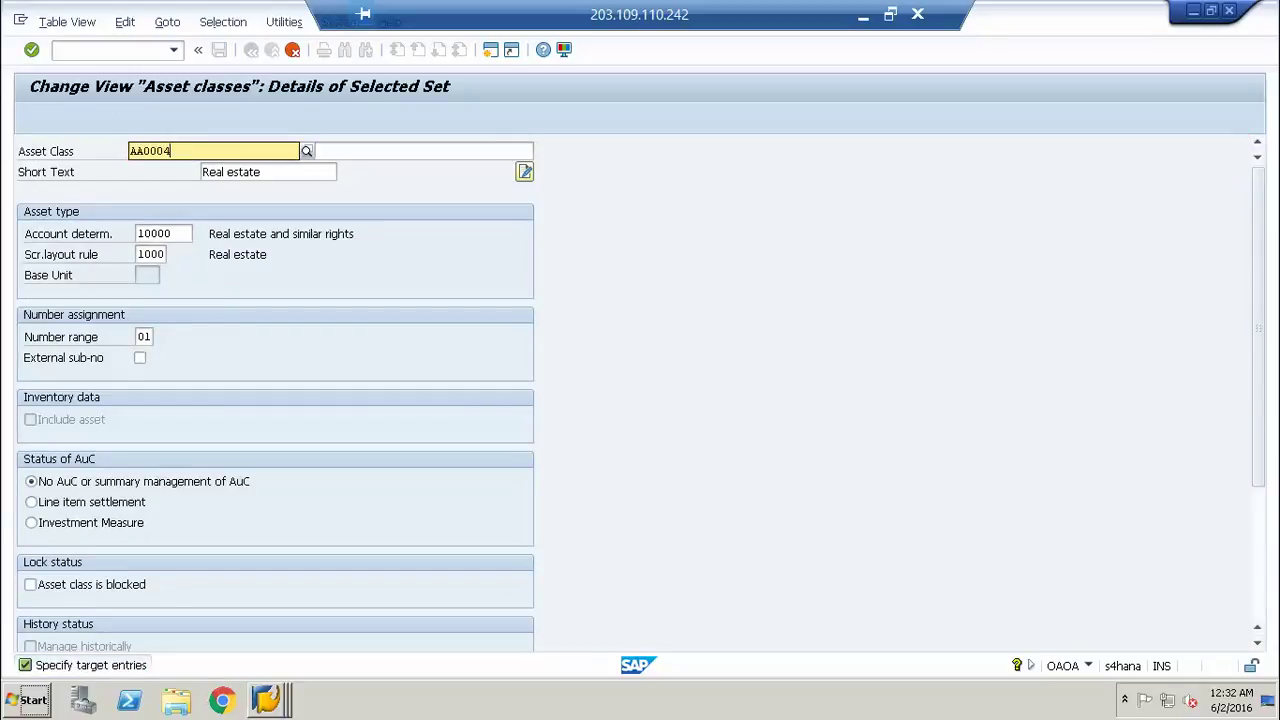
Step: Replace the description of asset class AA0004 with "Computer & Hardware"
left_click(356, 152)
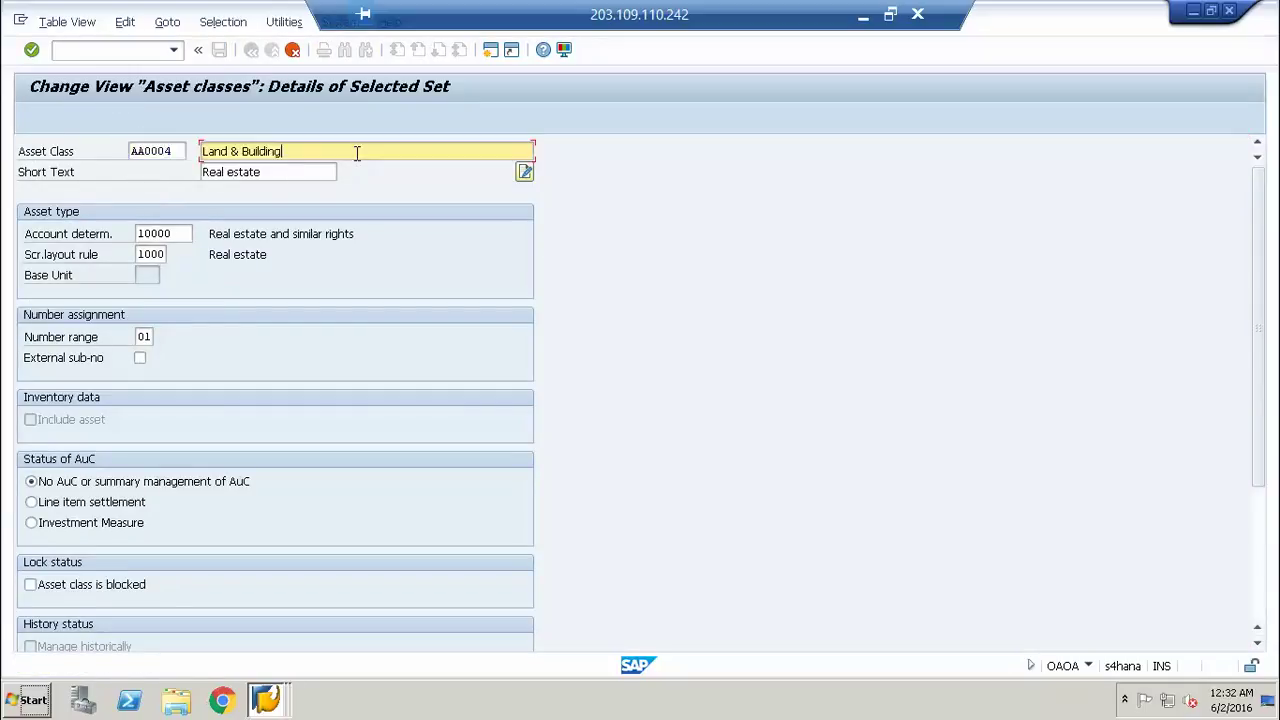
key("BackSpace")
key("BackSpace")
key("BackSpace")
key("BackSpace")
key("BackSpace")
key("BackSpace")
key("BackSpace")
key("BackSpace")
key("BackSpace")
key("BackSpace")
key("BackSpace")
key("BackSpace")
key("BackSpace")
key("BackSpace")
key("BackSpace")
type("Compuer")
key("BackSpace")
key("BackSpace")
type("ter & Hardware")
Step: Set the account determination of asset class AA0004 to 32000 (Hardware (IT))
left_click(188, 233)
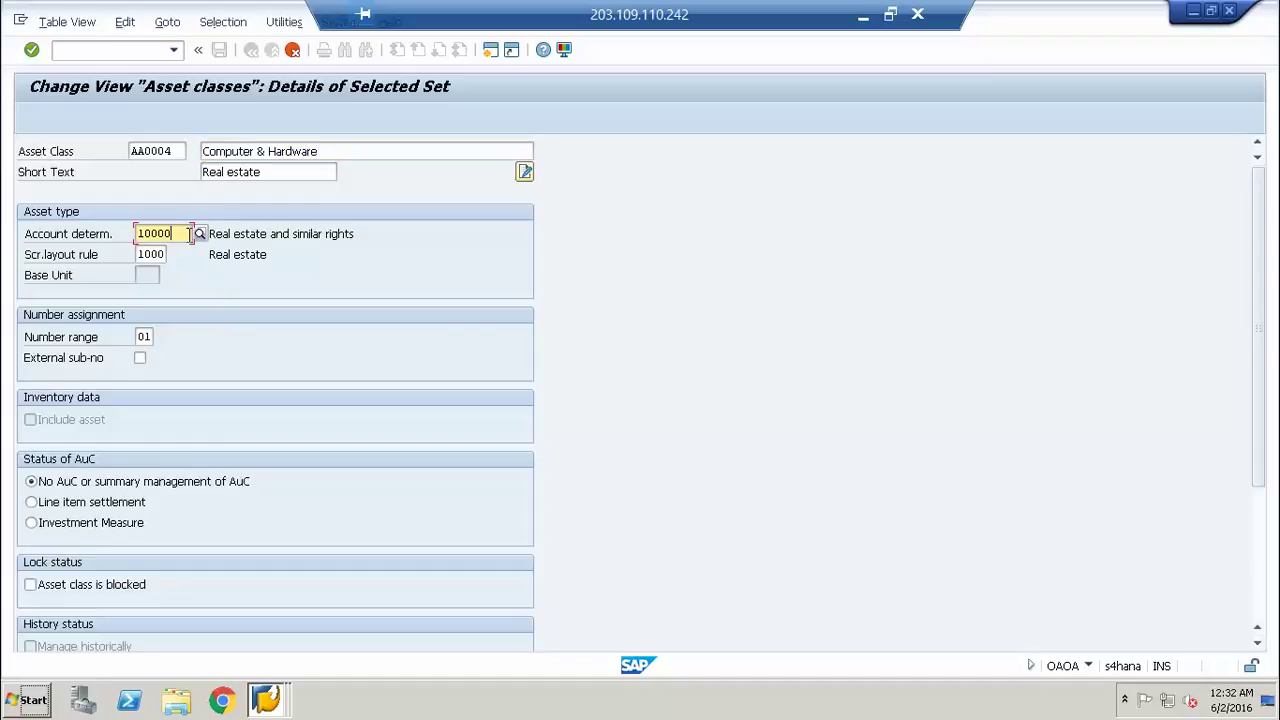
left_click(199, 233)
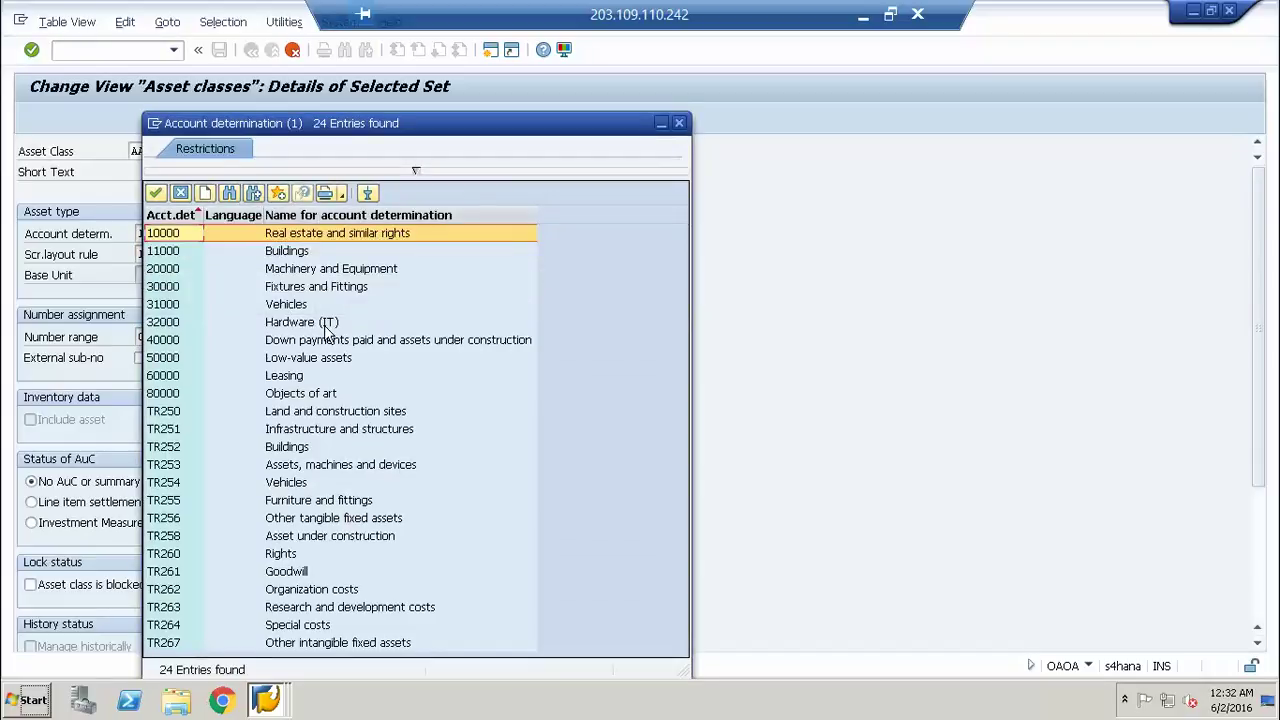
double_click(326, 333)
Step: Set the screen layout rule of asset class AA0004 to 2000 (General machines) and save the new class
key("Tab")
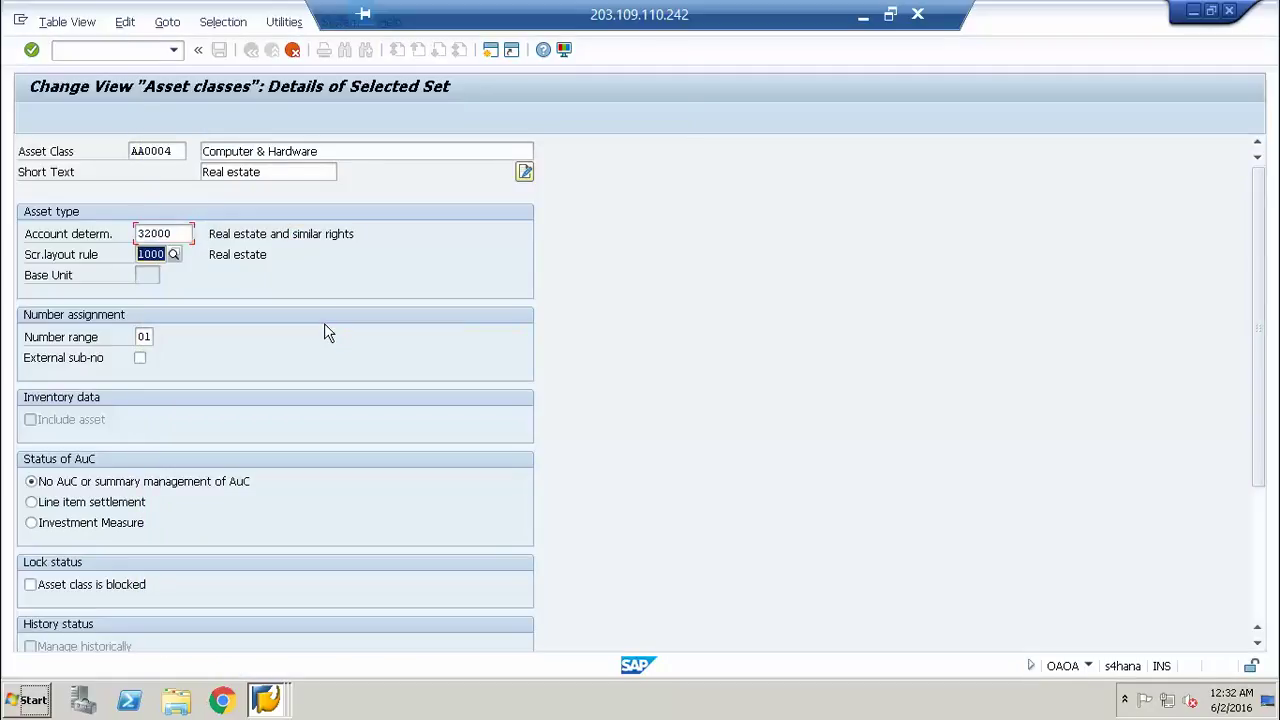
key("F4")
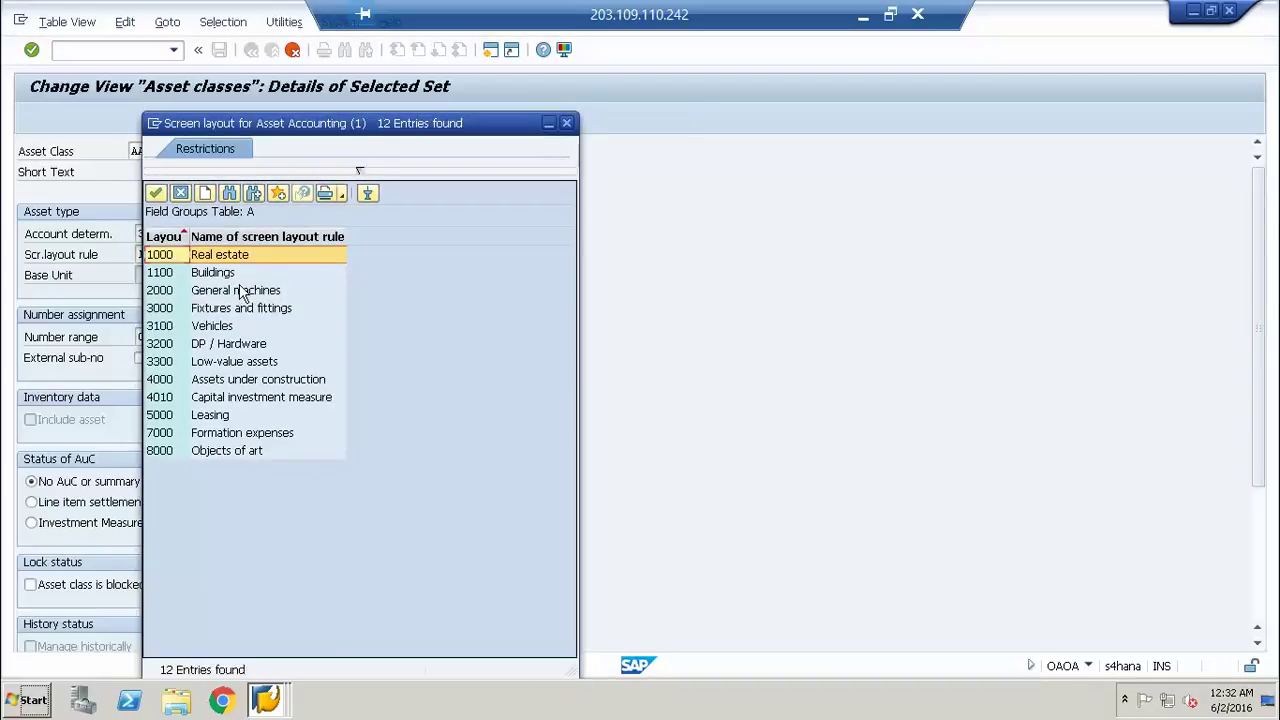
left_click(236, 291)
double_click(236, 291)
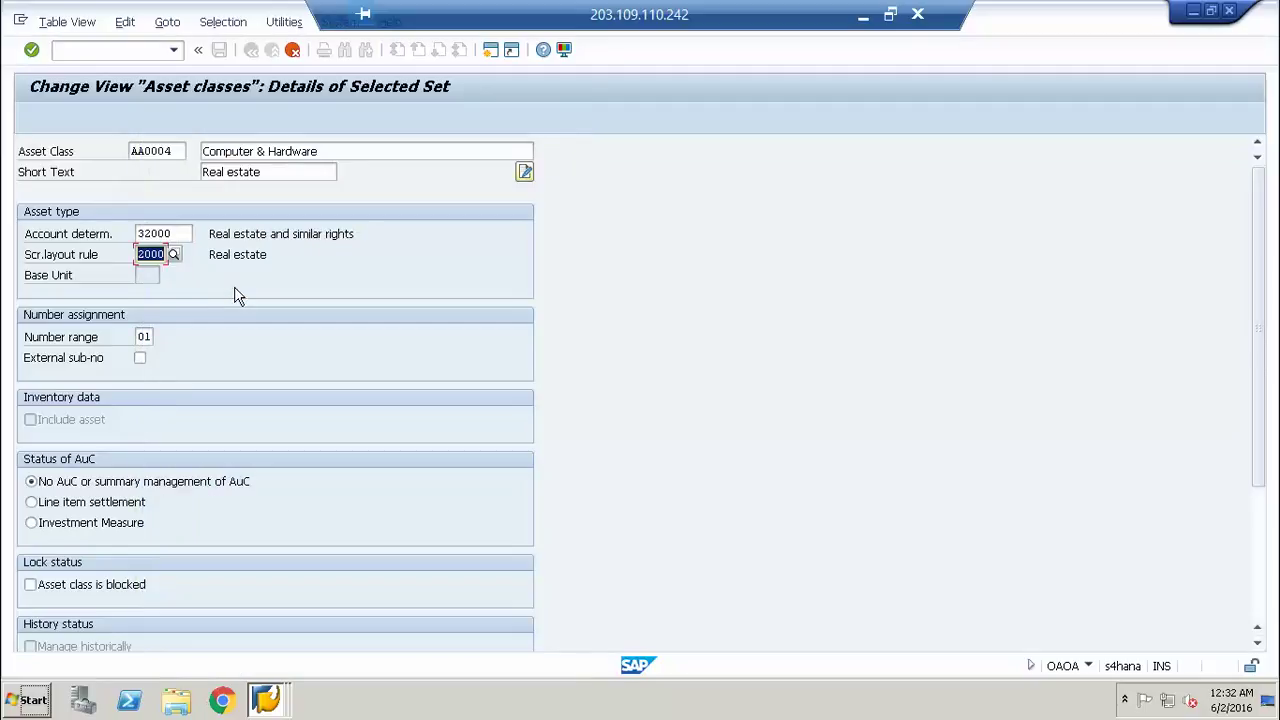
key("Return")
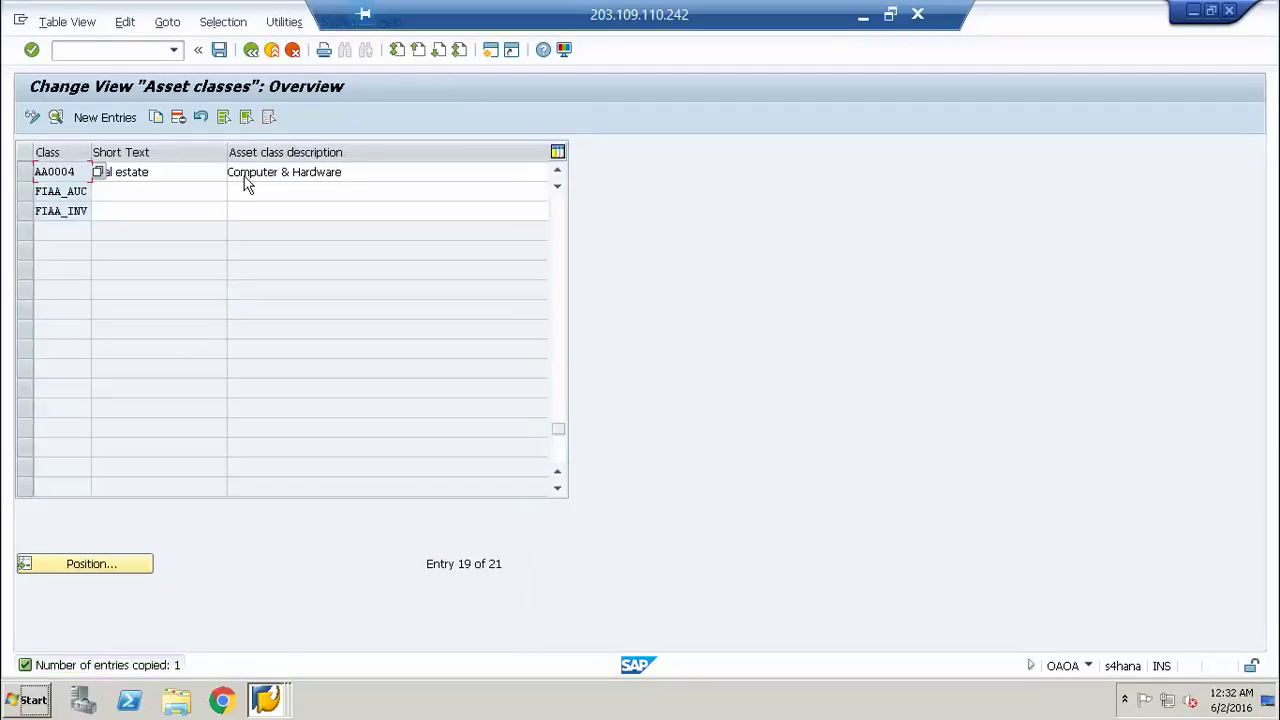
left_click(224, 52)
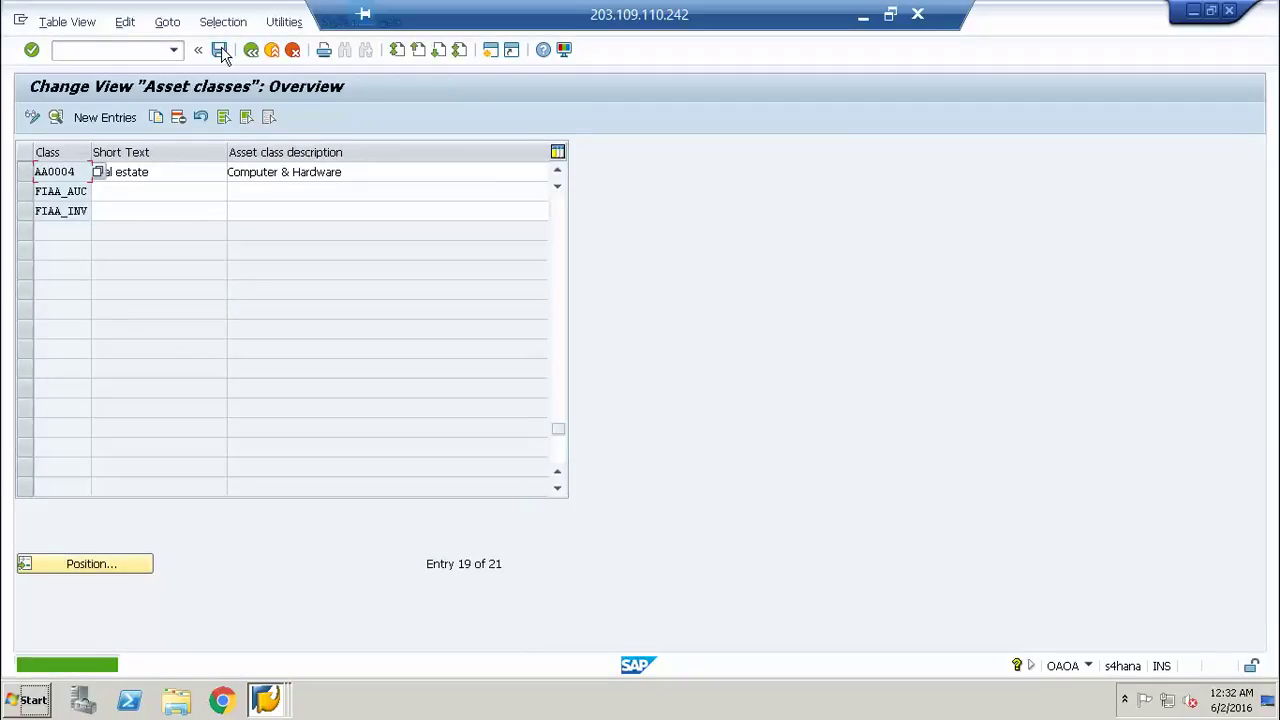
Step: Leave the asset class overview, reopen the Define Asset Classes activity and find the custom classes near the end of the list
left_click(251, 50)
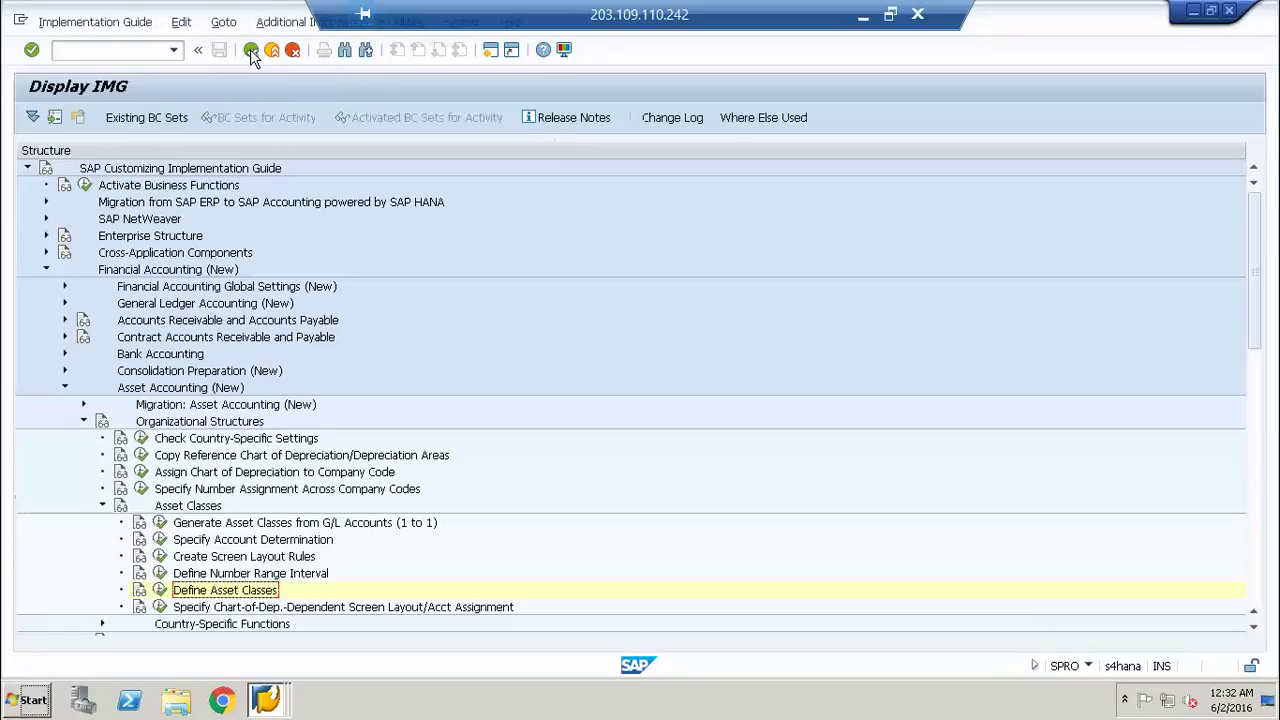
left_click(161, 591)
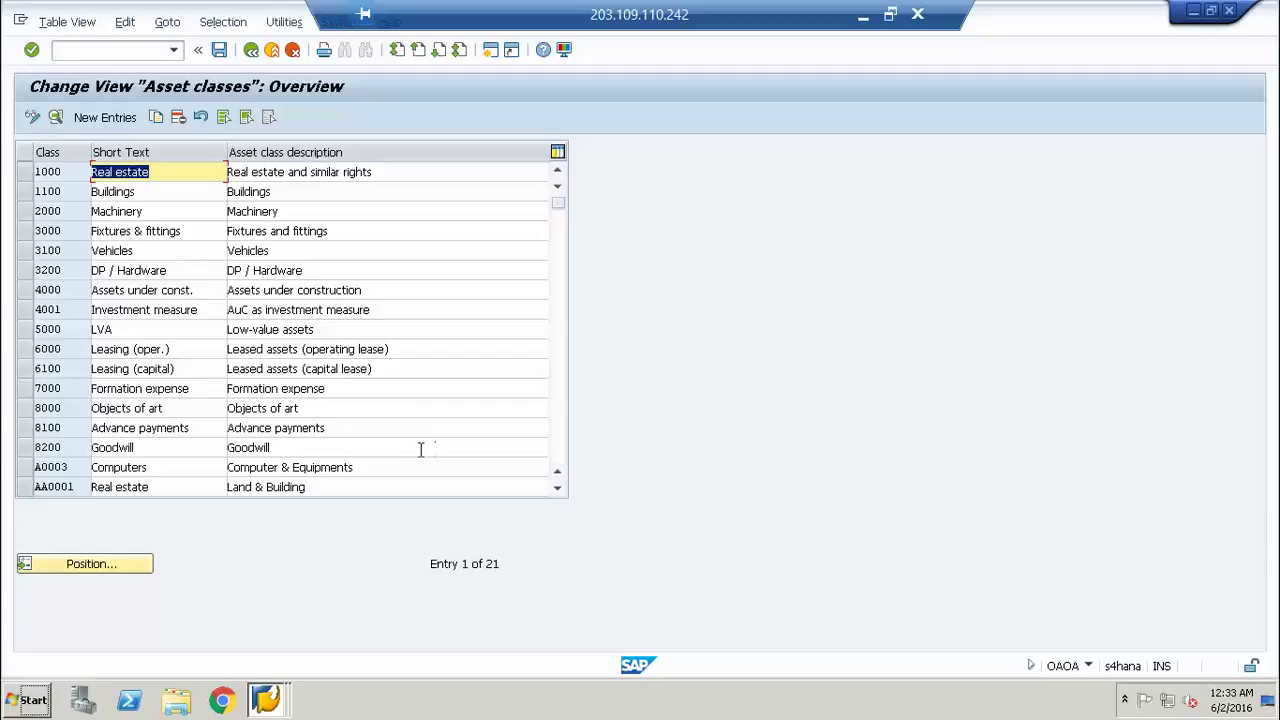
left_click(558, 490)
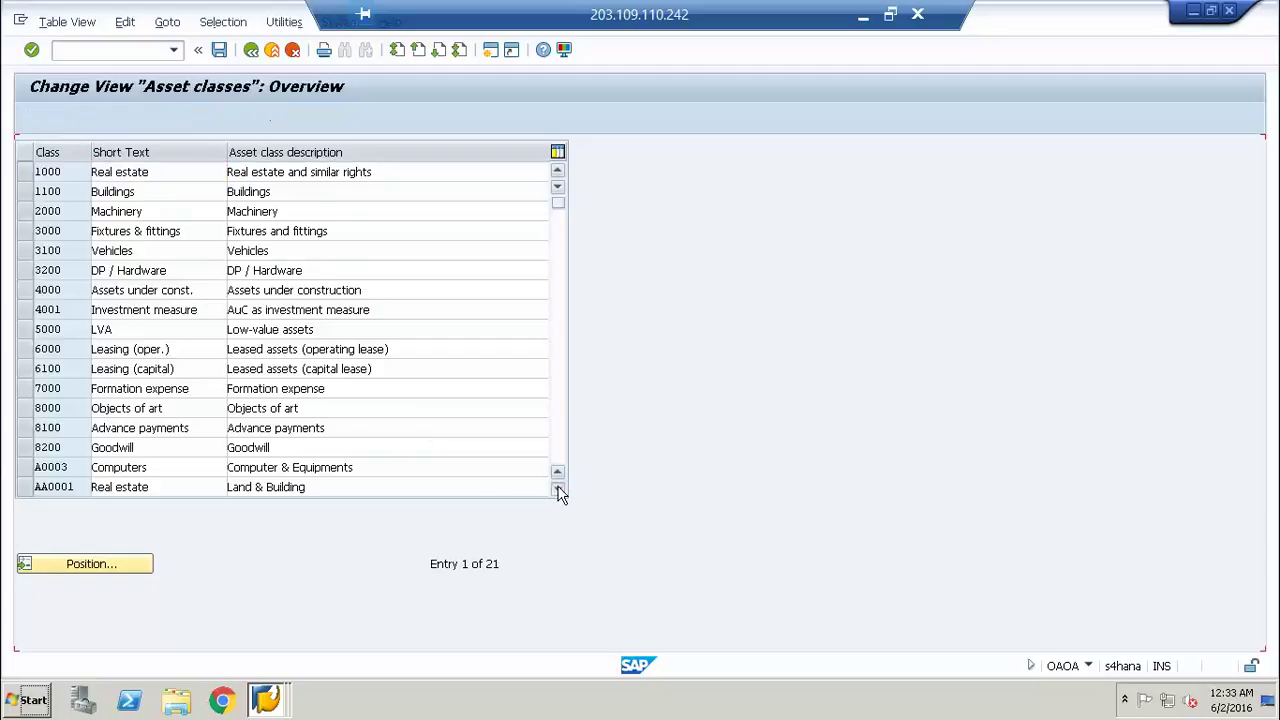
left_click(558, 490)
left_click(558, 490)
left_click(558, 490)
left_click(558, 490)
left_click(558, 490)
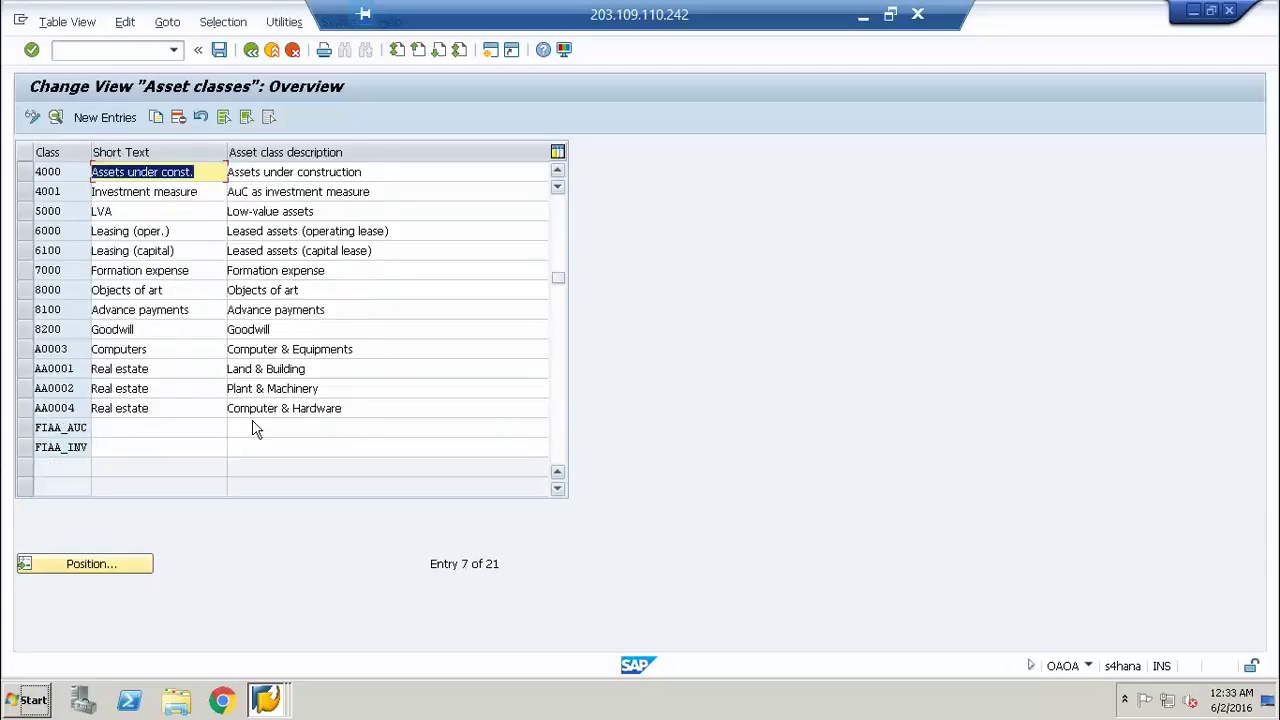
Step: Start a copy of asset class A0003 (Computer & Equipments) under the new key A00003
left_click(24, 349)
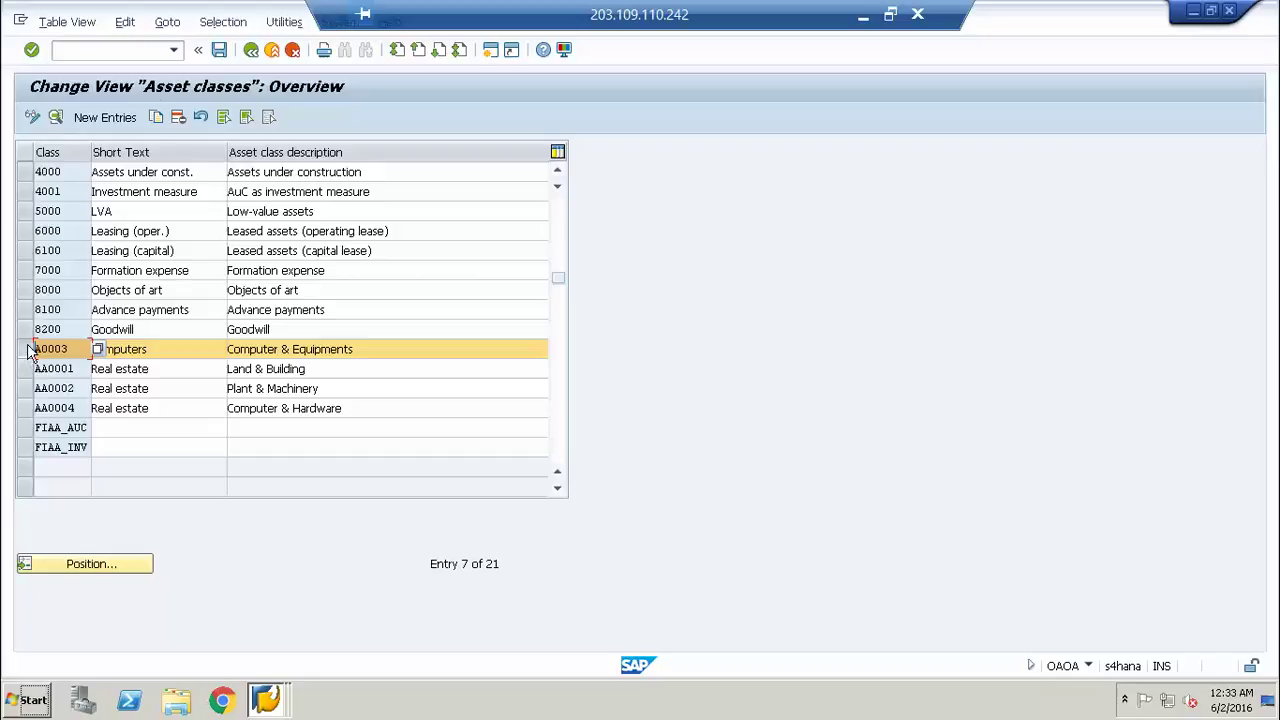
left_click(156, 117)
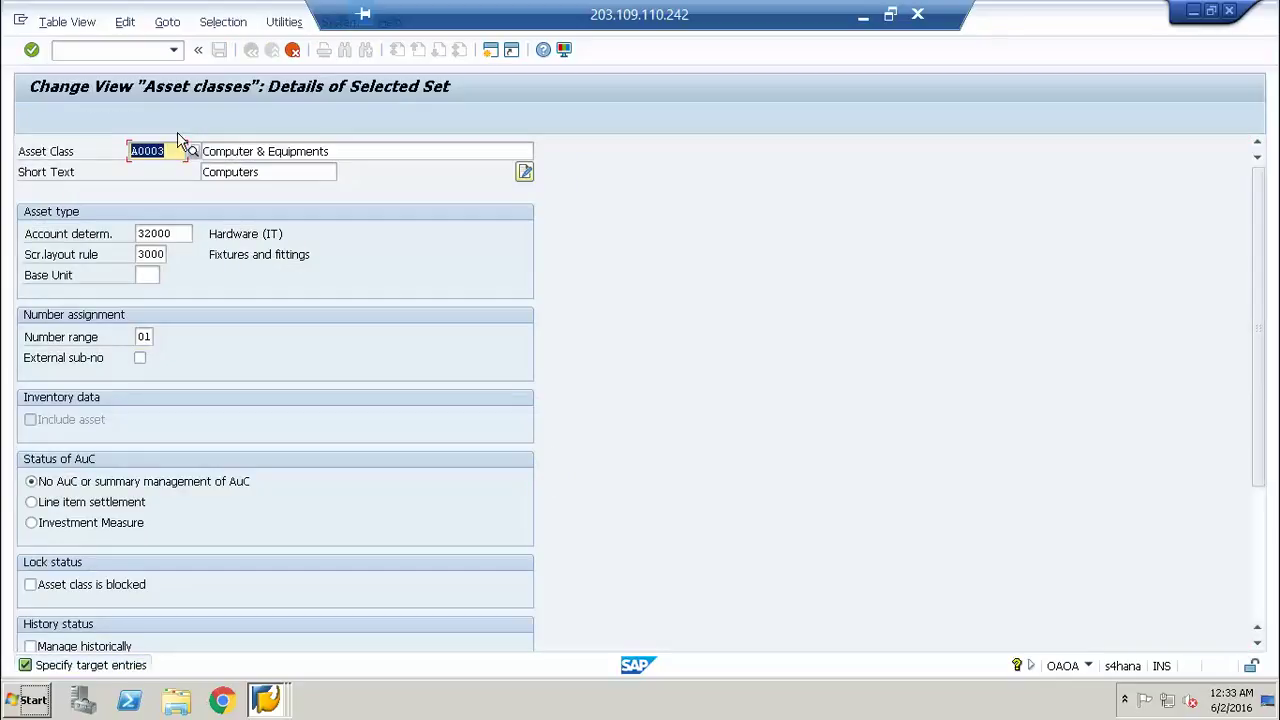
left_click(177, 149)
key("BackSpace")
type("0")
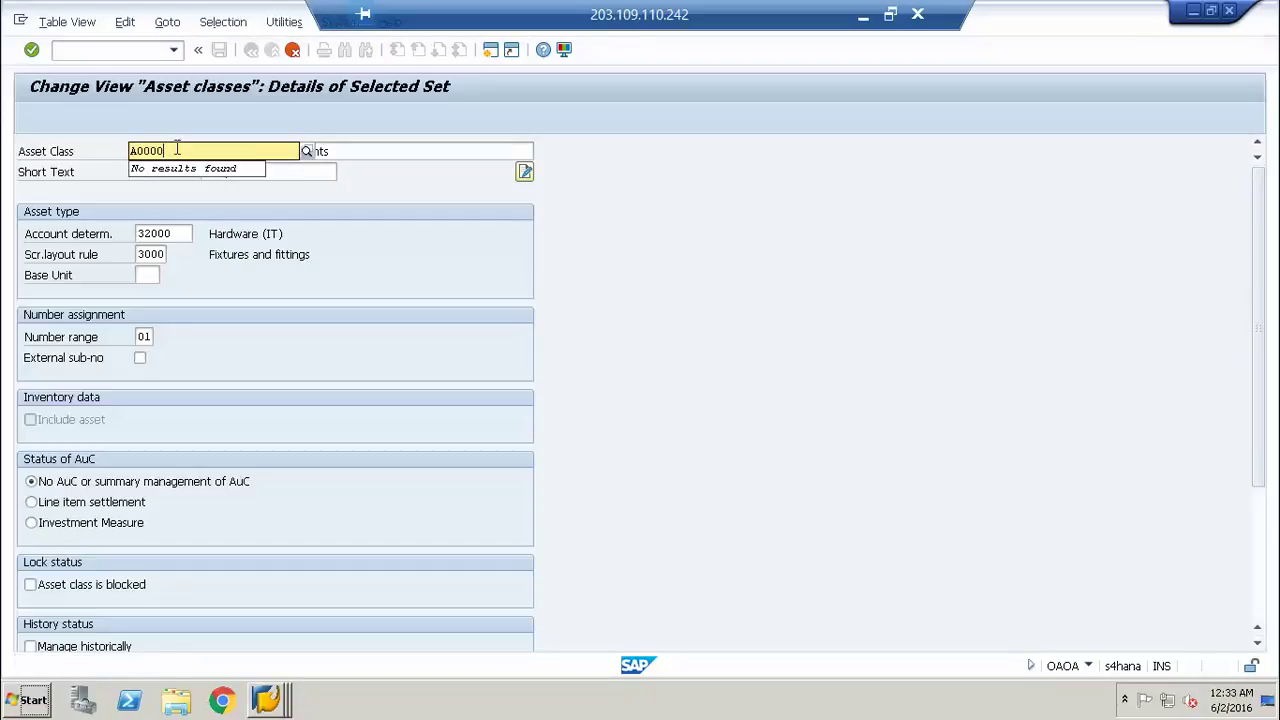
type("3")
Step: Set the description of asset class A00003 to "Intangibles" and its short text to "Goodwill"
left_click(370, 147)
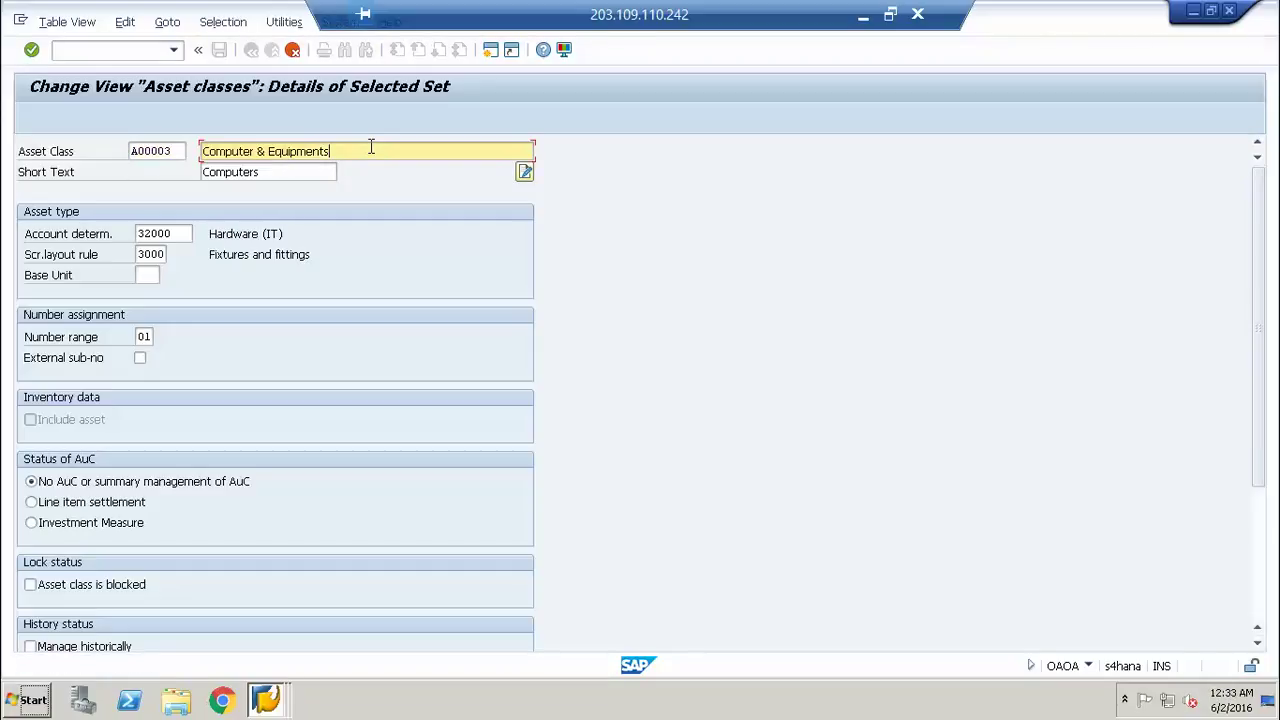
left_click_drag(353, 151, 3, 145)
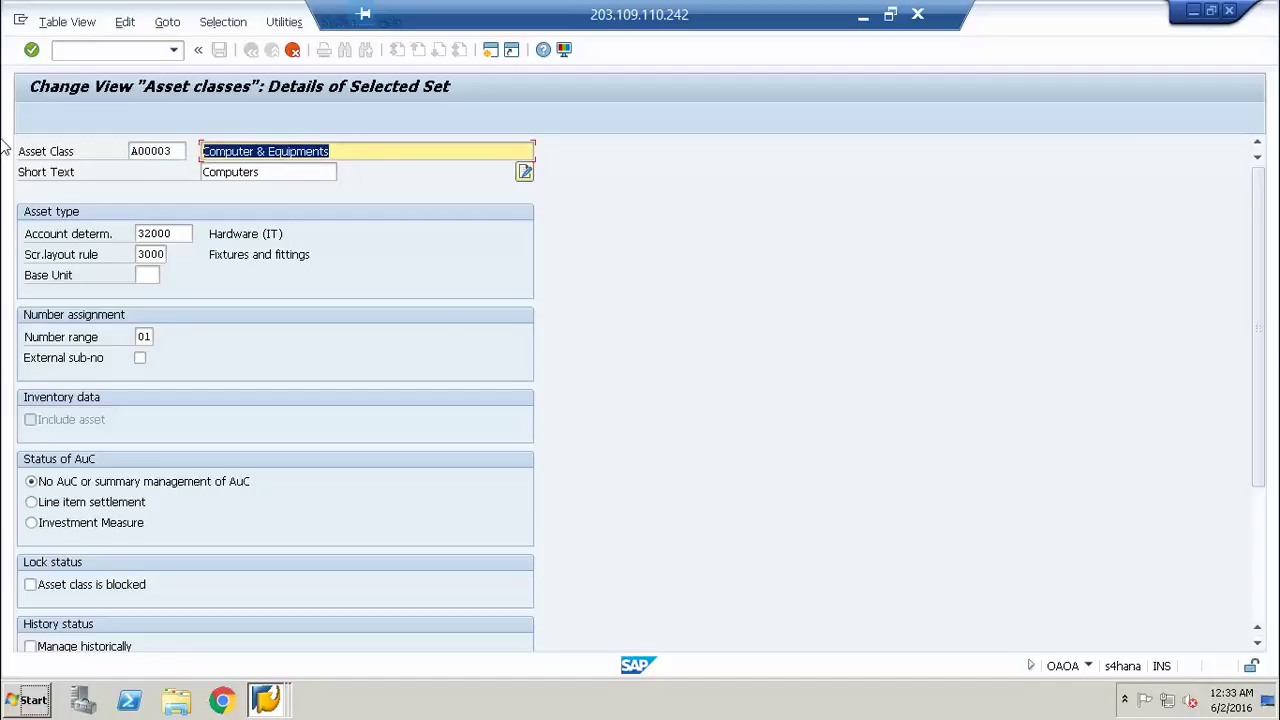
type("Intabgi")
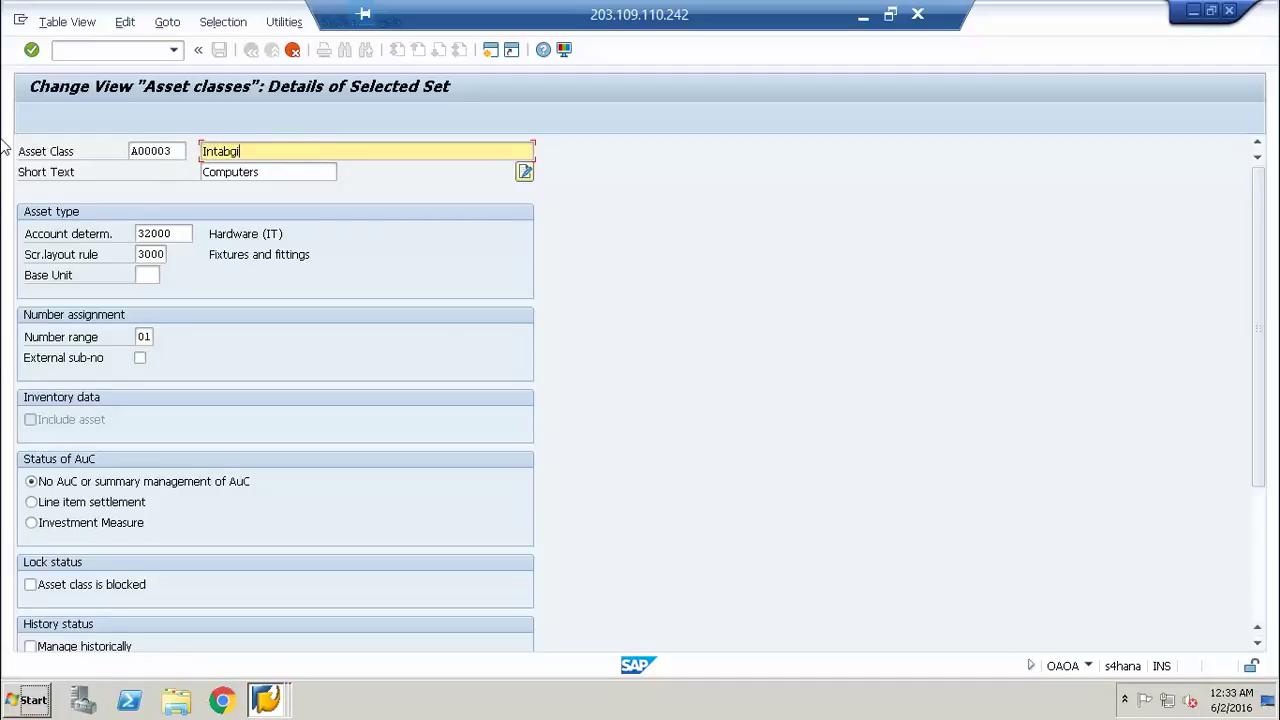
key("BackSpace")
key("BackSpace")
key("BackSpace")
key("BackSpace")
key("BackSpace")
type("angibles")
key("Tab")
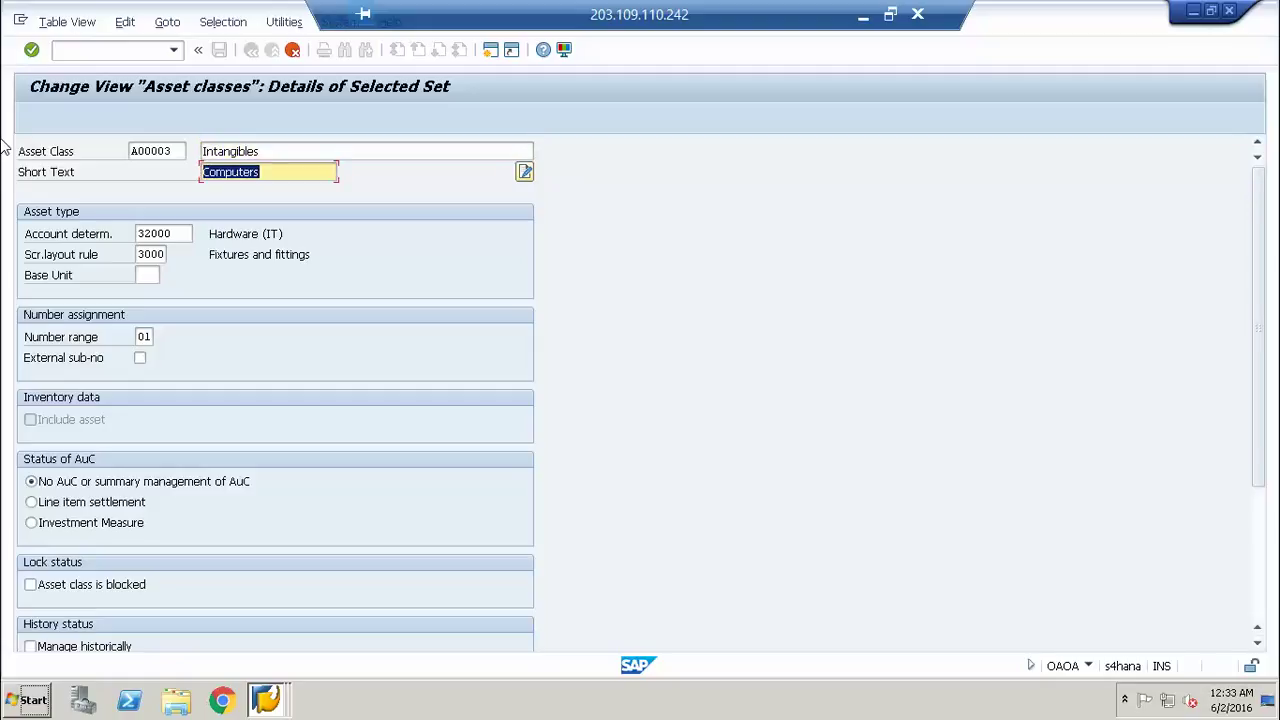
type("Goodwill")
key("Tab")
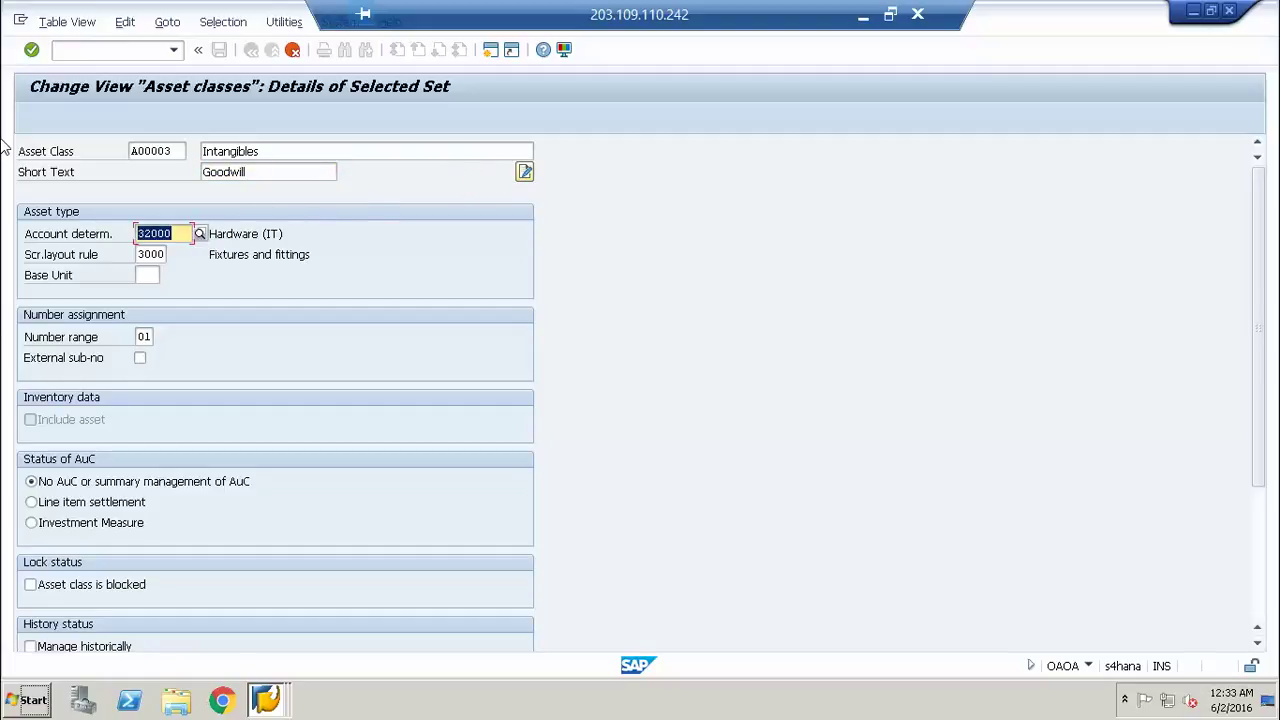
Step: Set the account determination of asset class A00003 to TR261 (Goodwill) and save the new class to the proposed customizing request
key("Return")
key("F4")
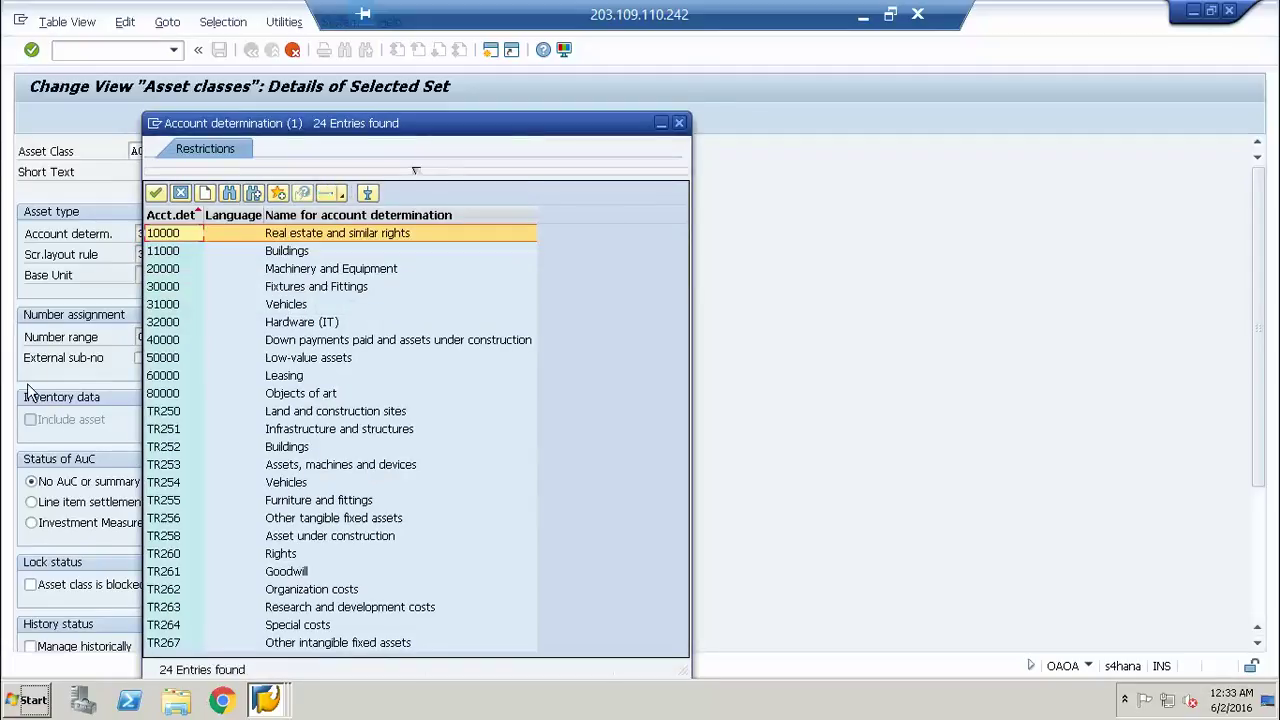
double_click(302, 576)
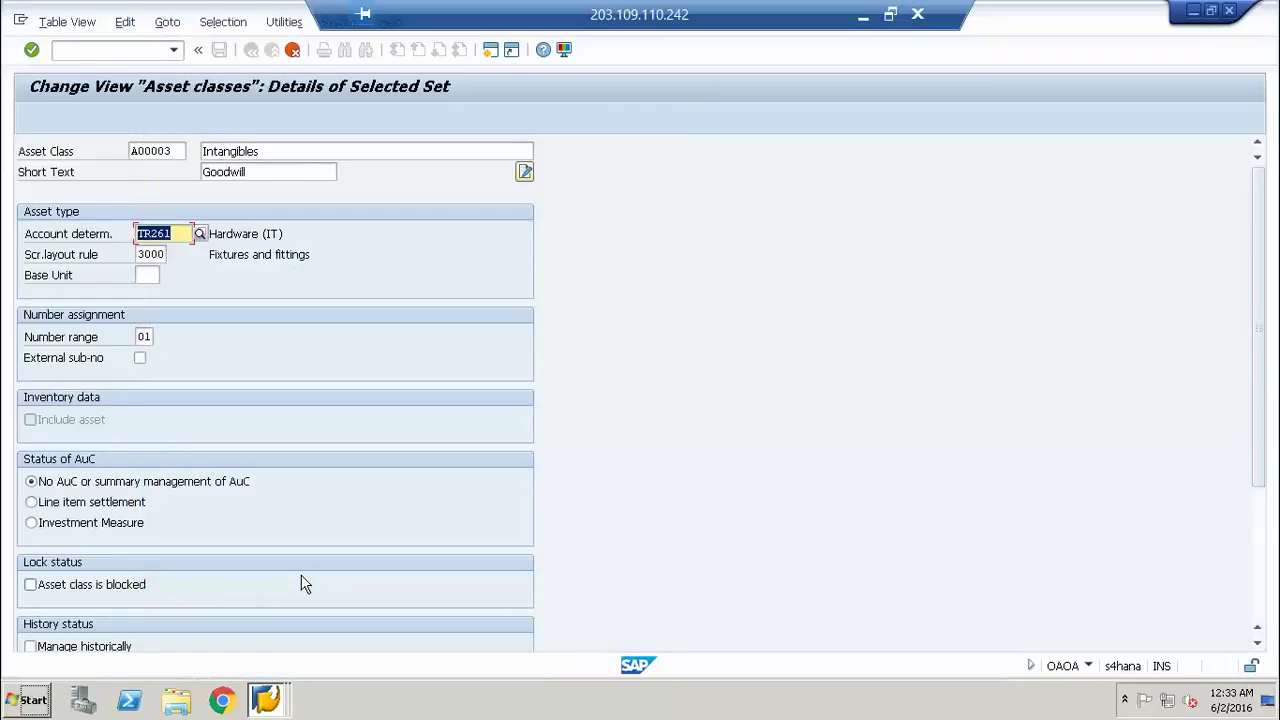
key("Return")
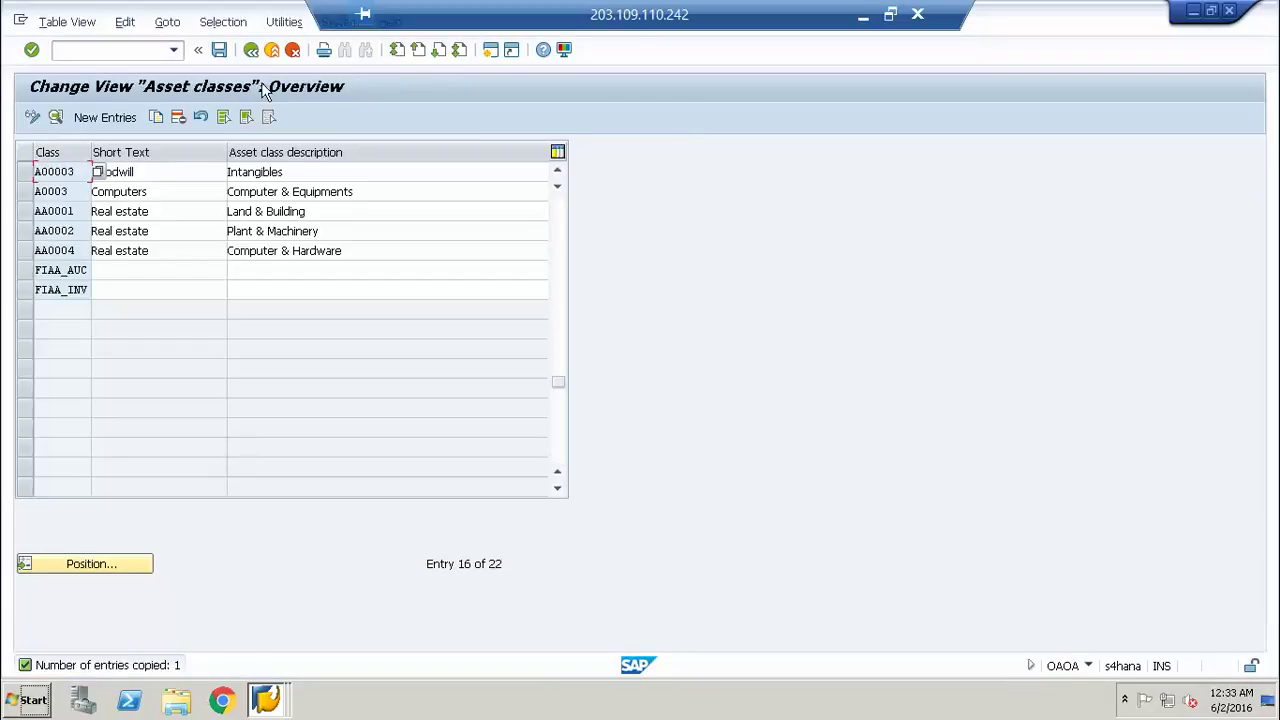
left_click(222, 54)
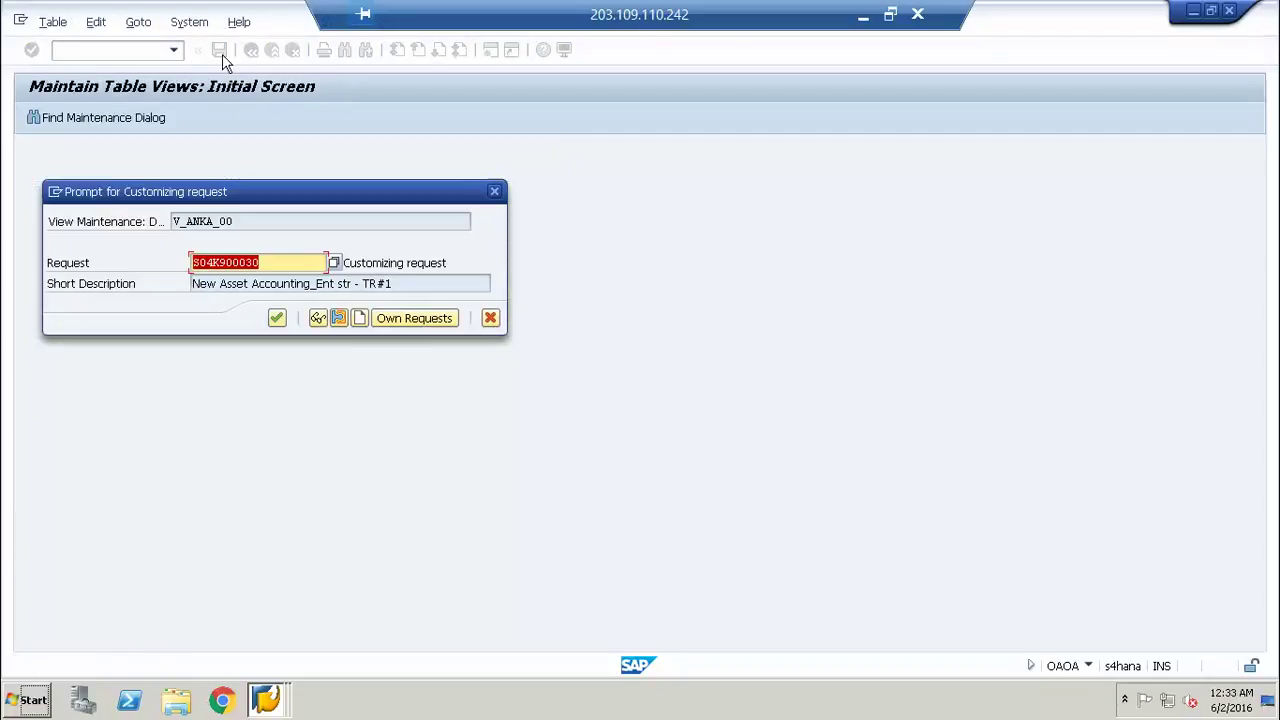
key("Return")
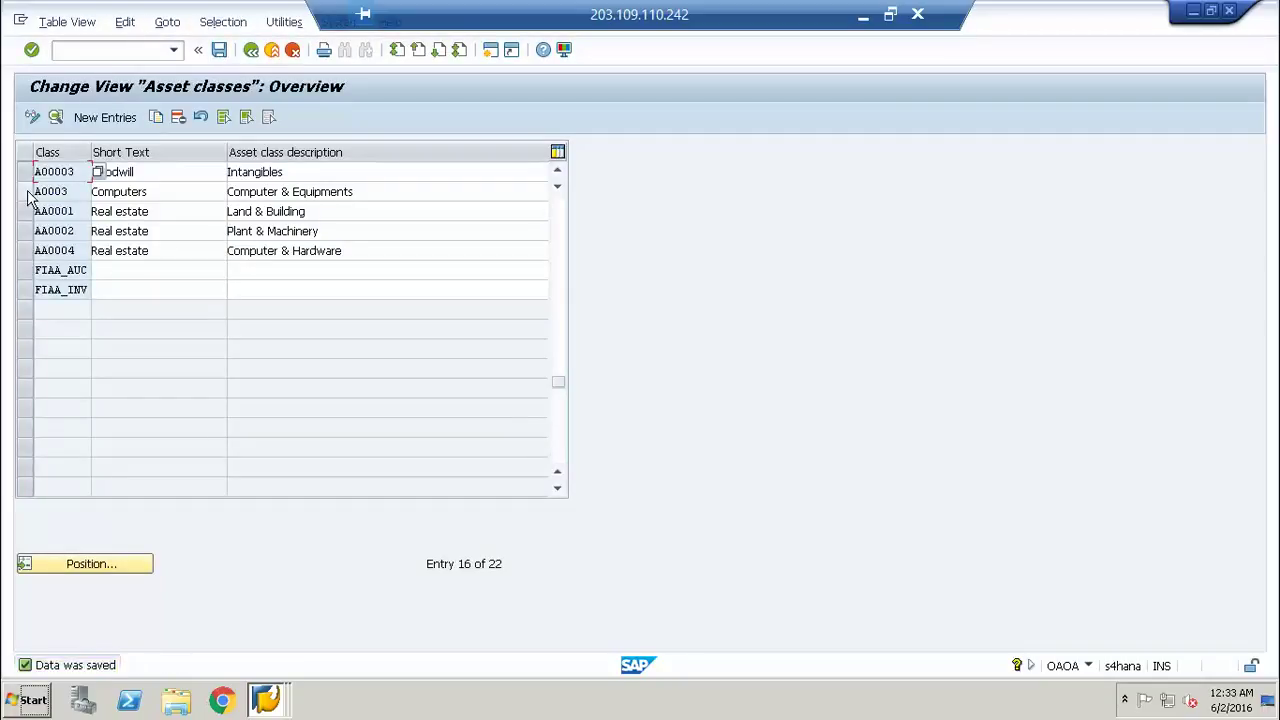
Step: Delete asset class A0003 (Computer & Equipments) and save the change
left_click(27, 192)
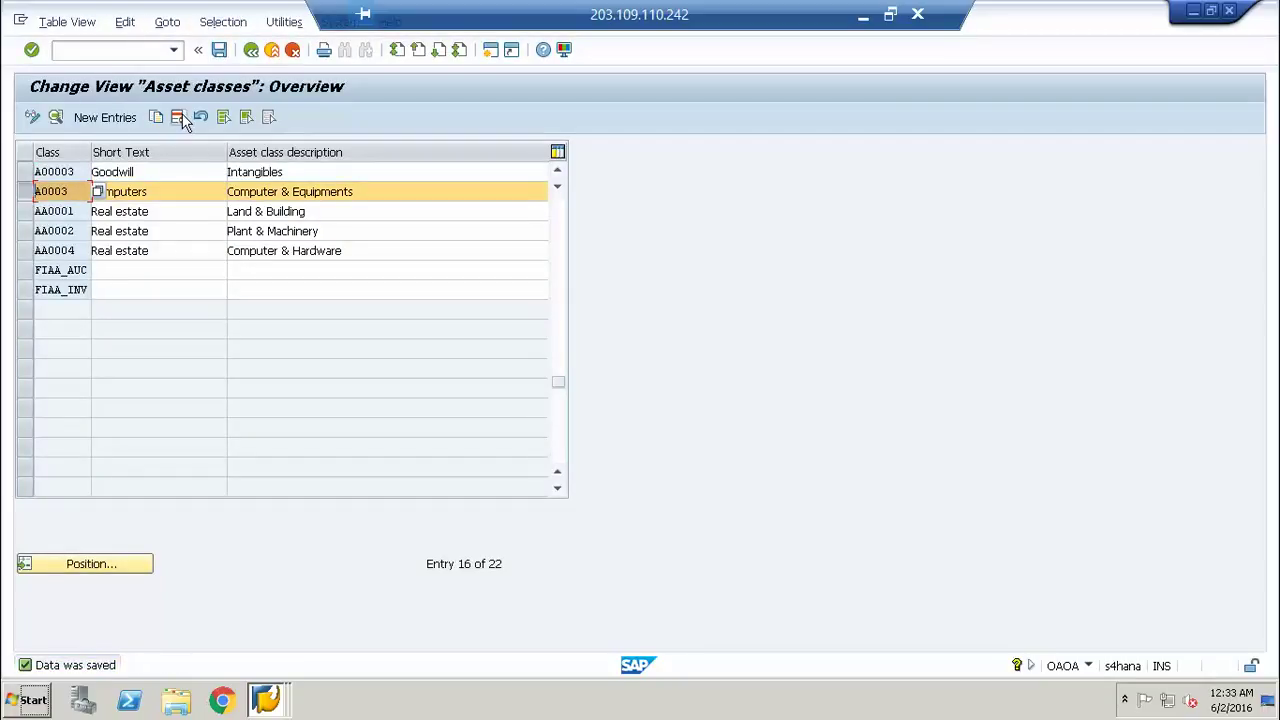
left_click(178, 118)
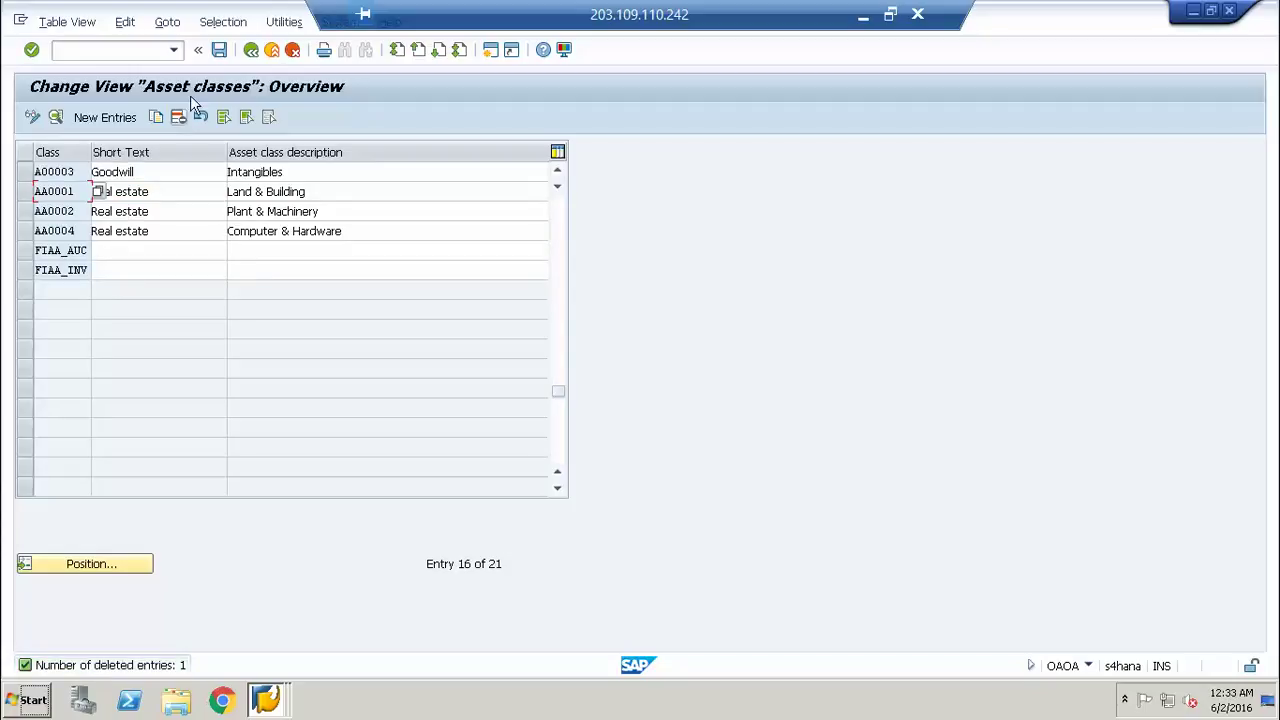
left_click(219, 50)
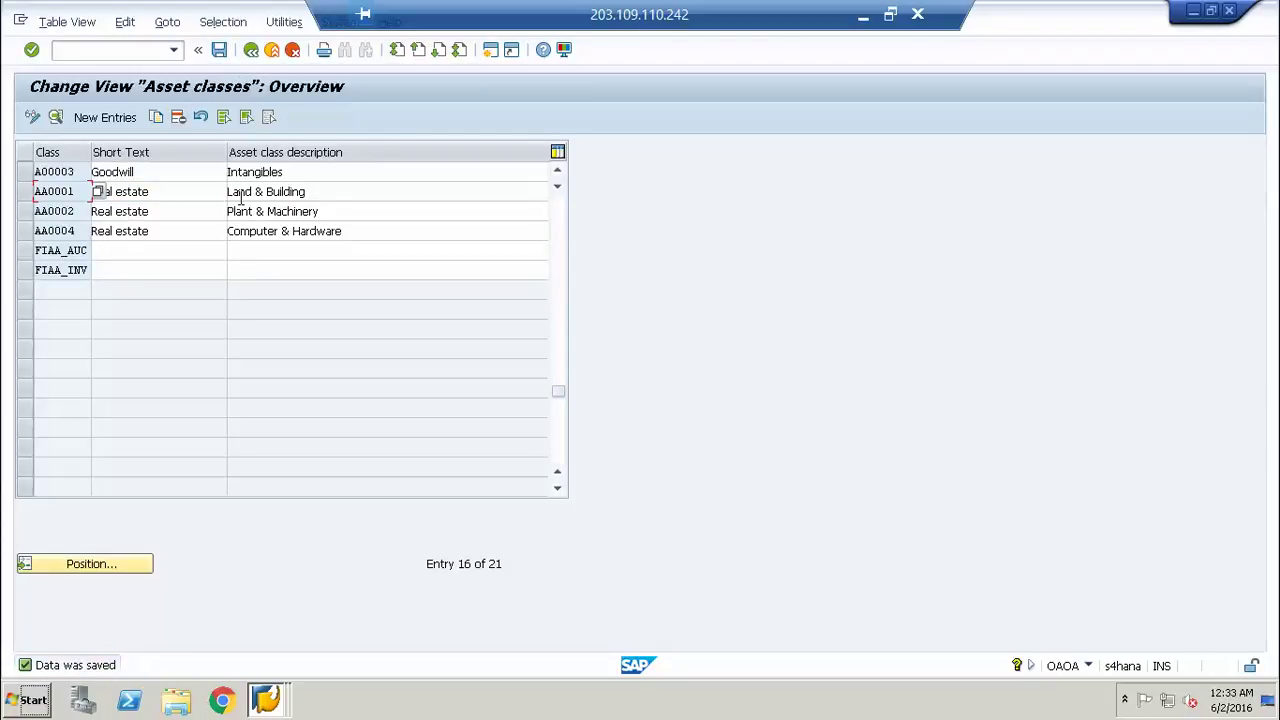
Step: Copy asset class A00003 (Intangibles) under the new key AA0003 and save it
left_click(27, 174)
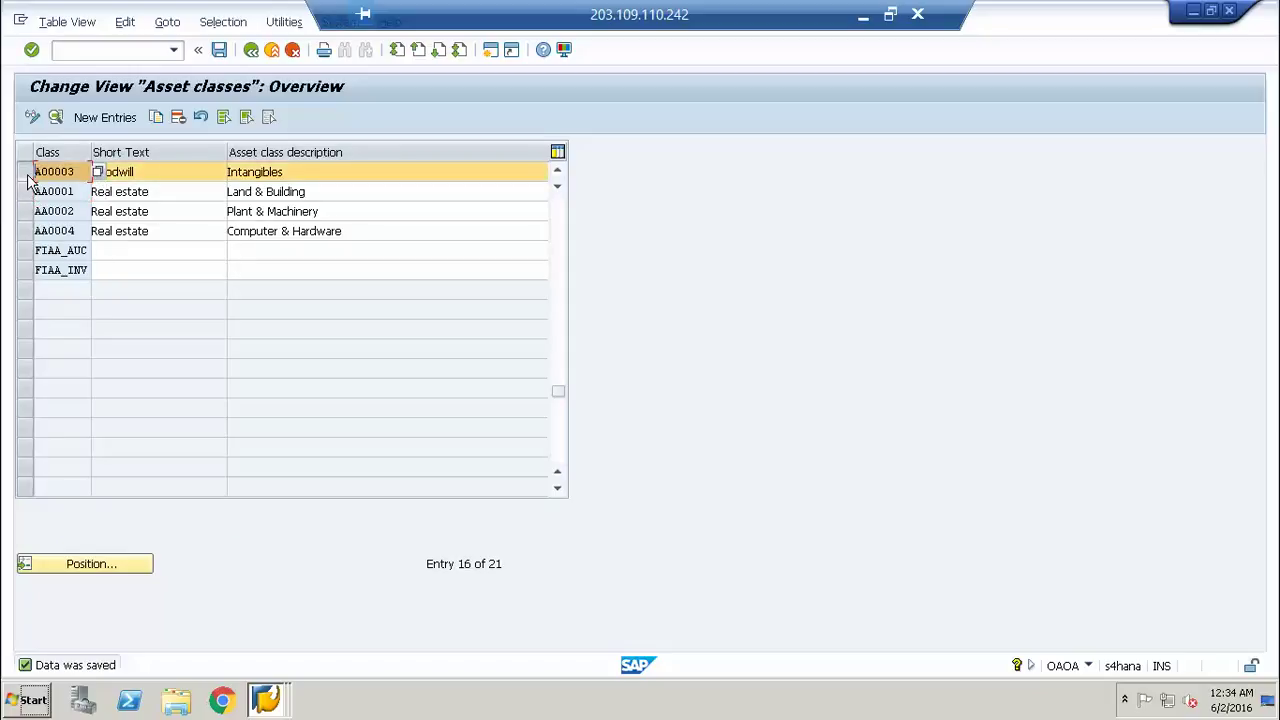
left_click(156, 118)
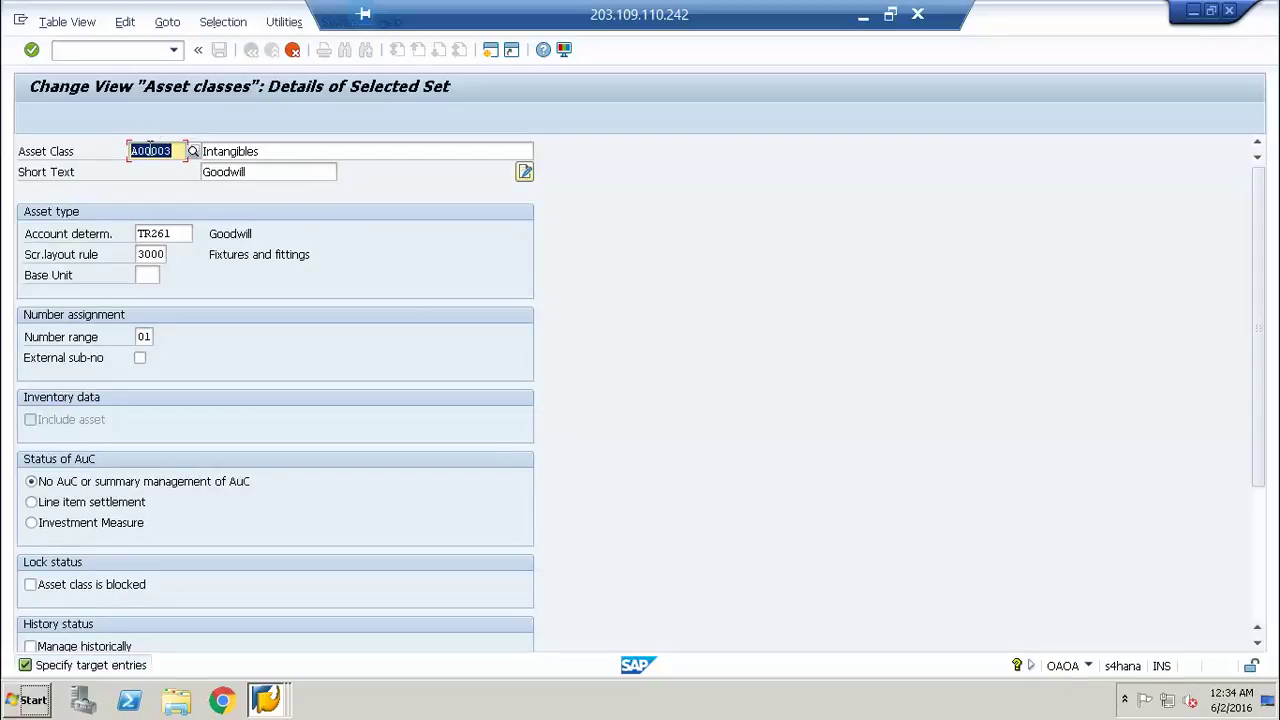
left_click(147, 151)
key("BackSpace")
type("AC")
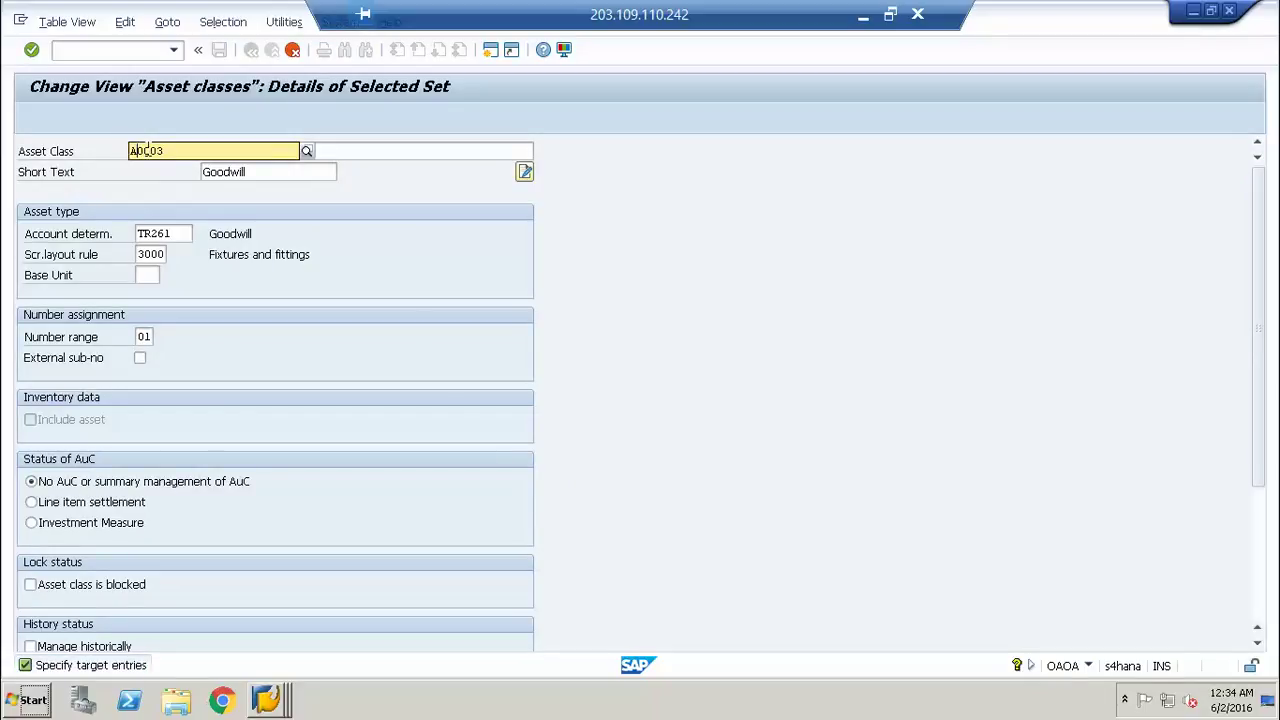
key("Return")
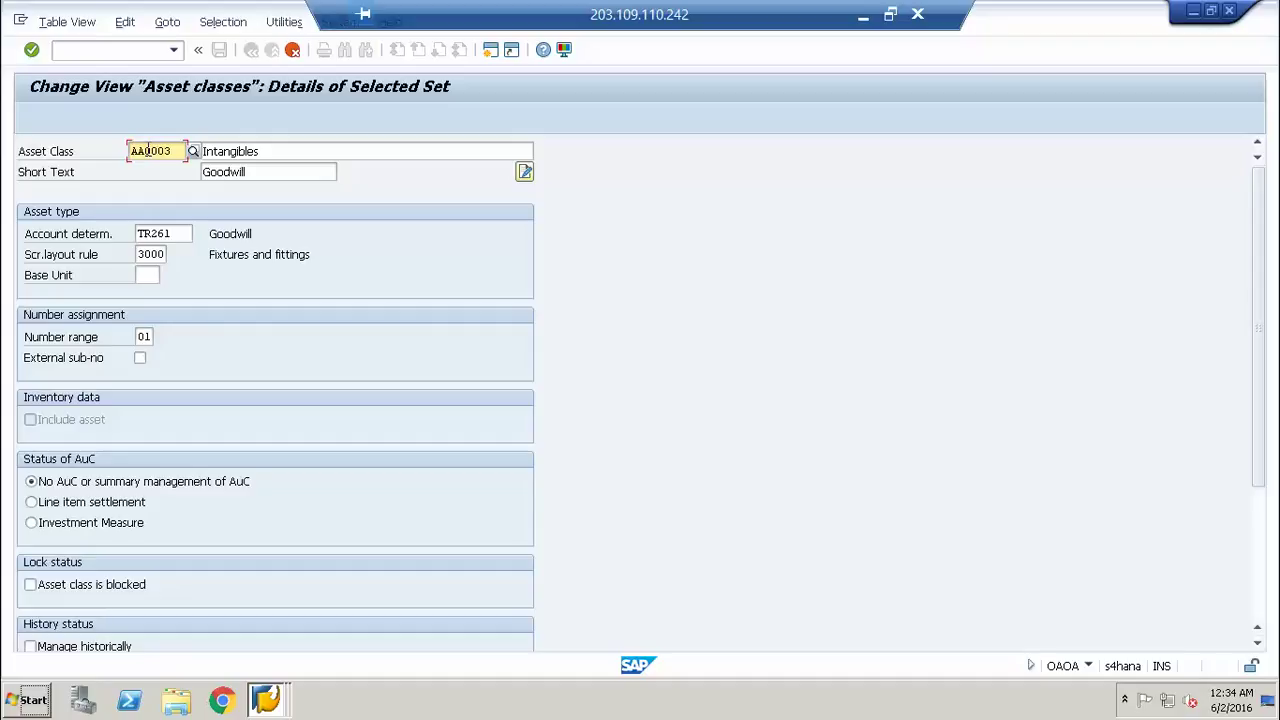
key("Return")
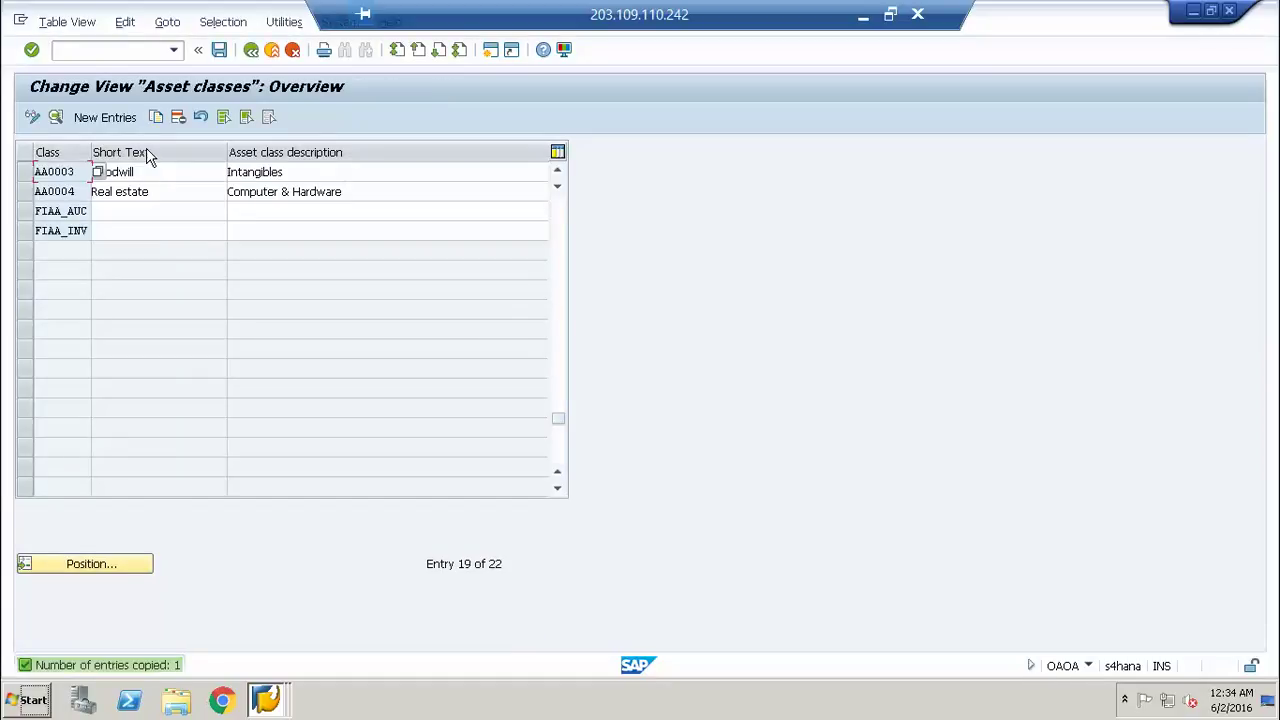
left_click(218, 50)
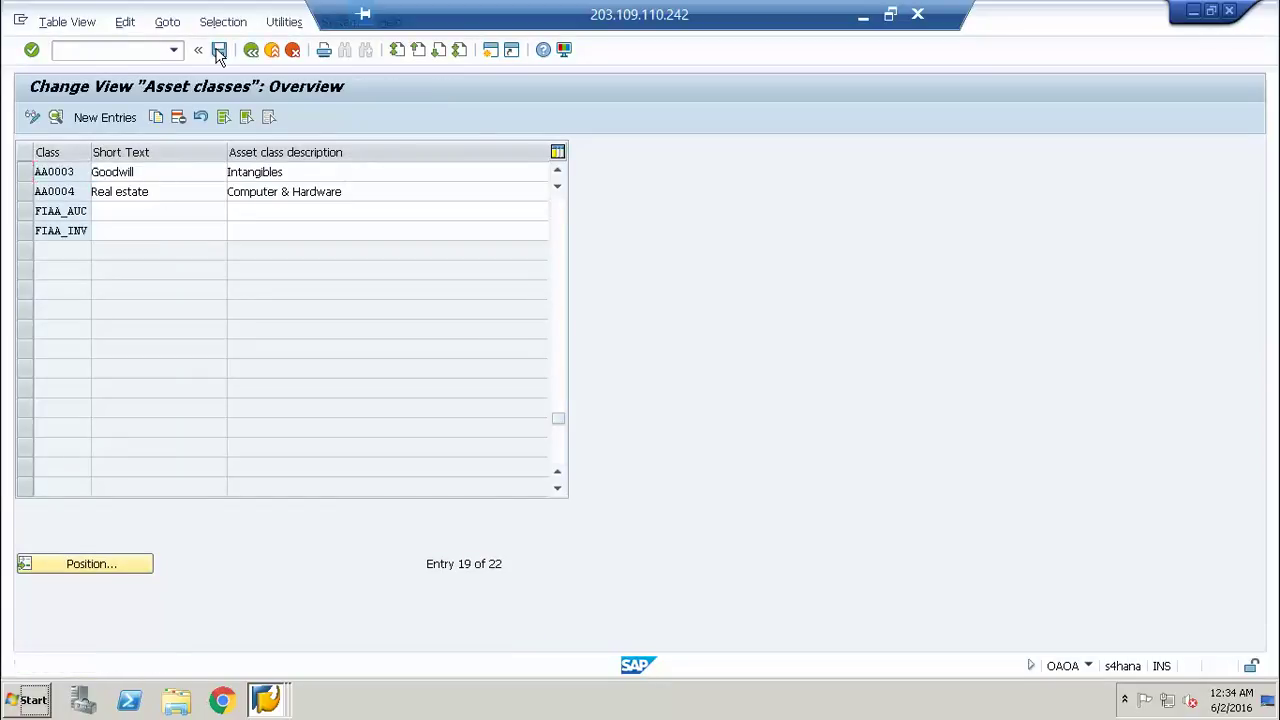
Step: Delete the misnumbered asset class A00003 (Intangibles) and save the change
left_click(560, 347)
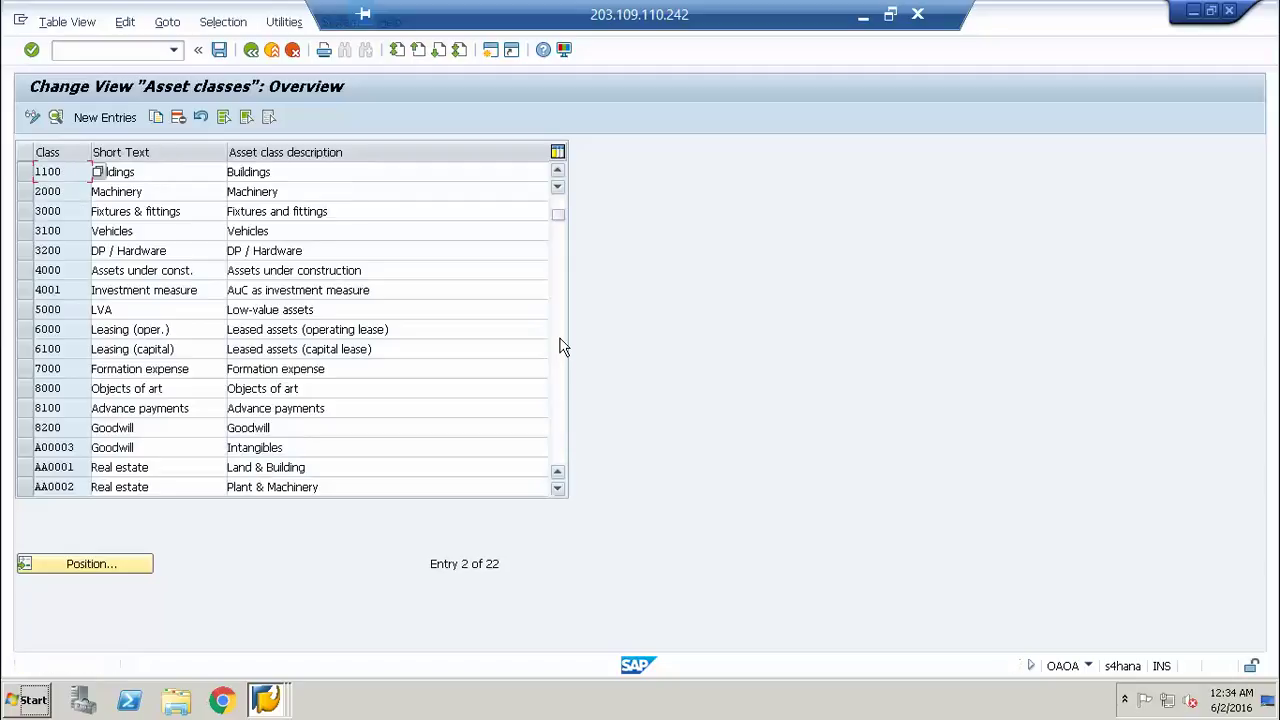
left_click(24, 447)
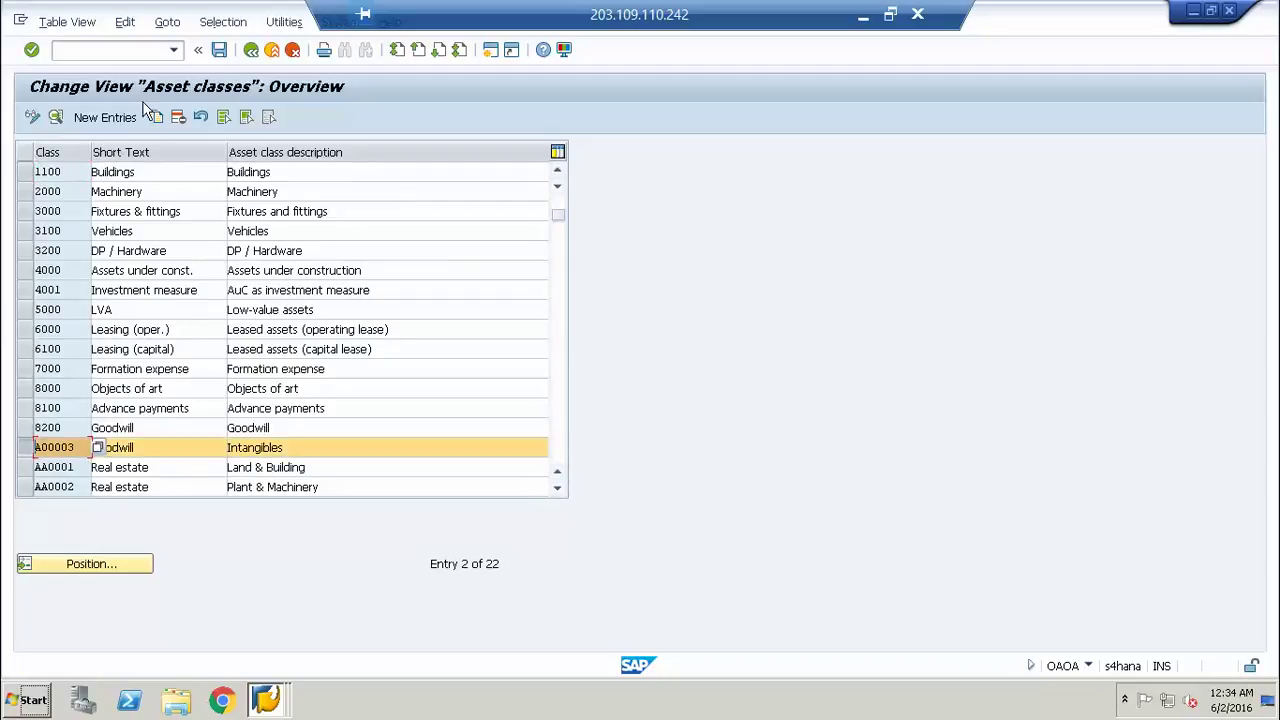
left_click(182, 119)
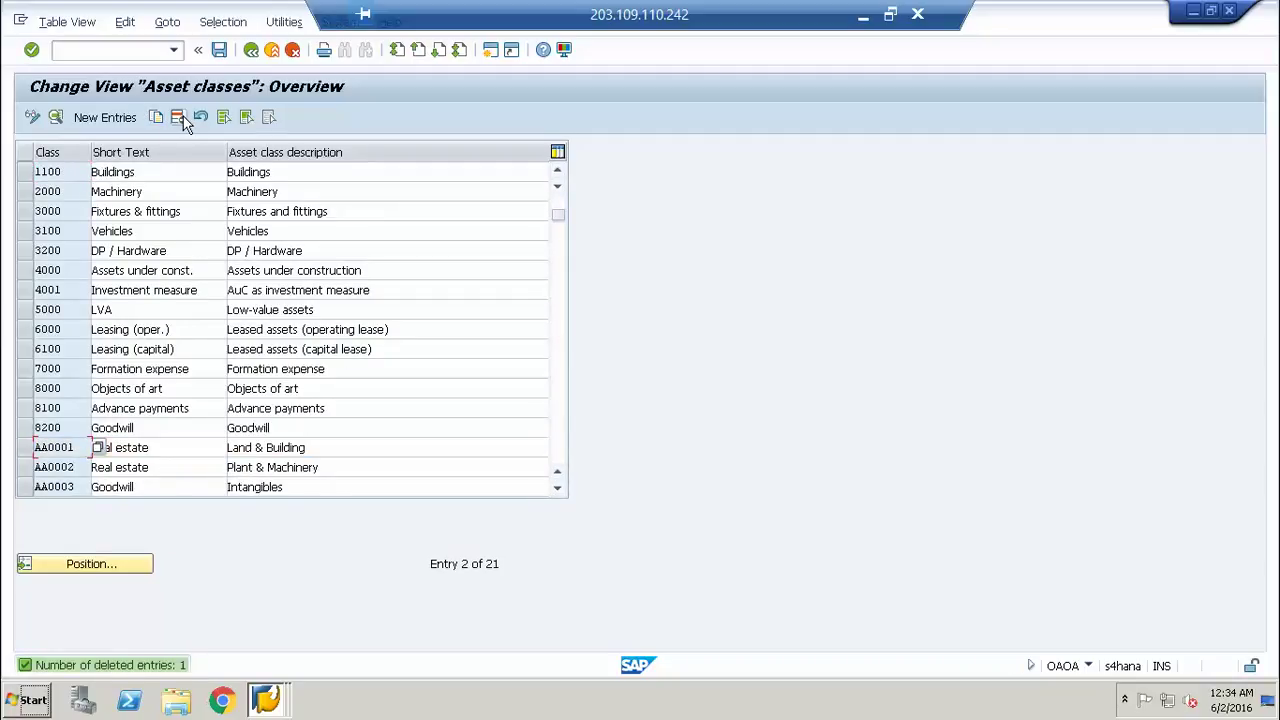
left_click(219, 50)
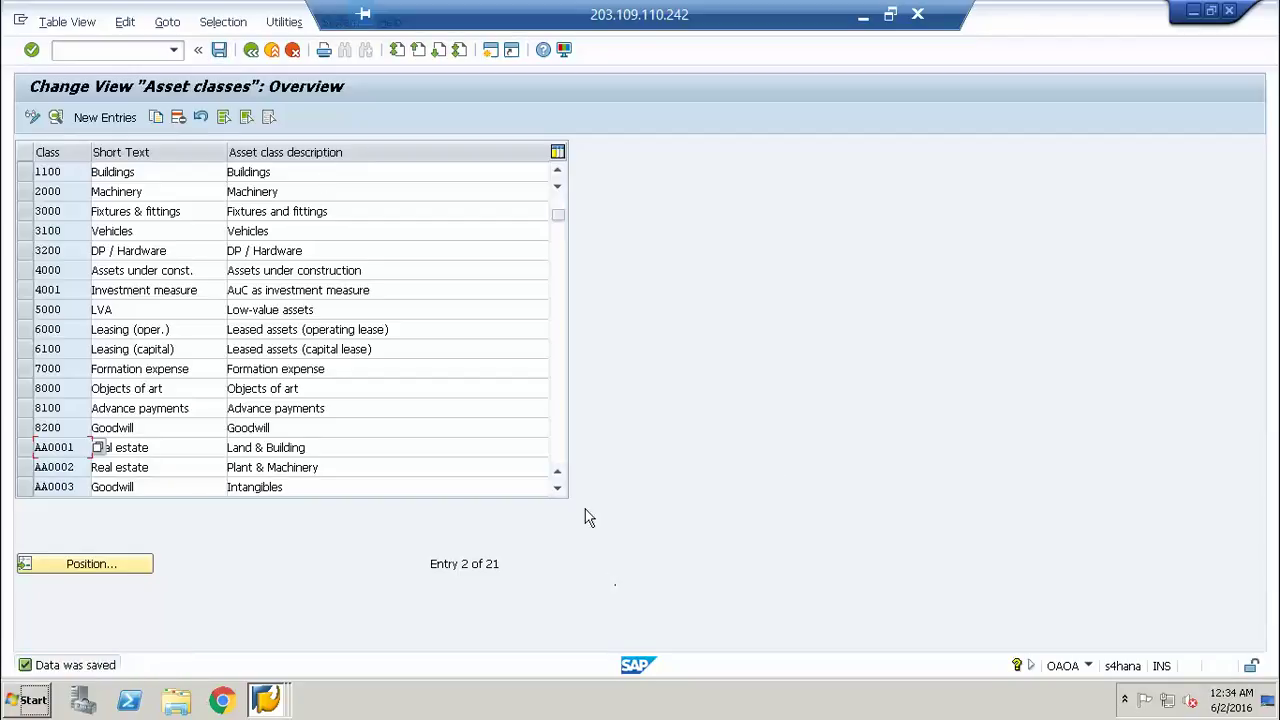
Step: Select the four asset classes AA0001, AA0002, AA0003 and AA0004 in the asset class list
left_click(557, 488)
left_click(557, 488)
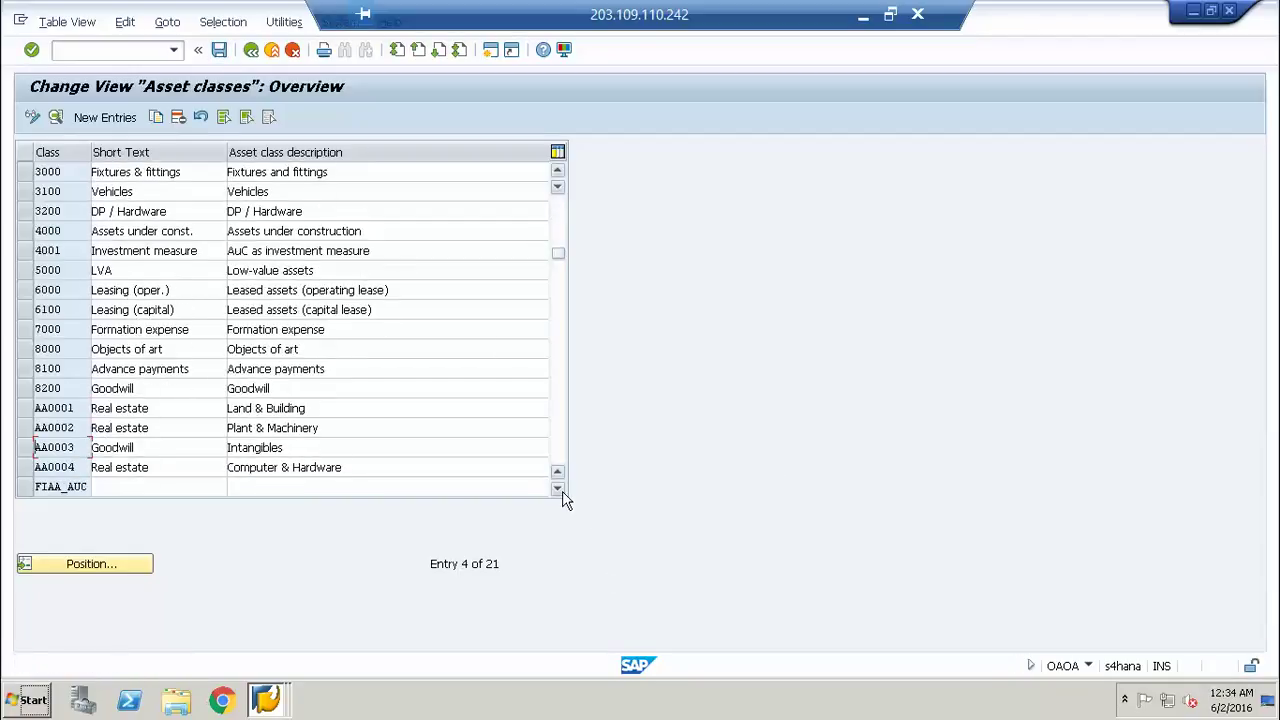
left_click(557, 488)
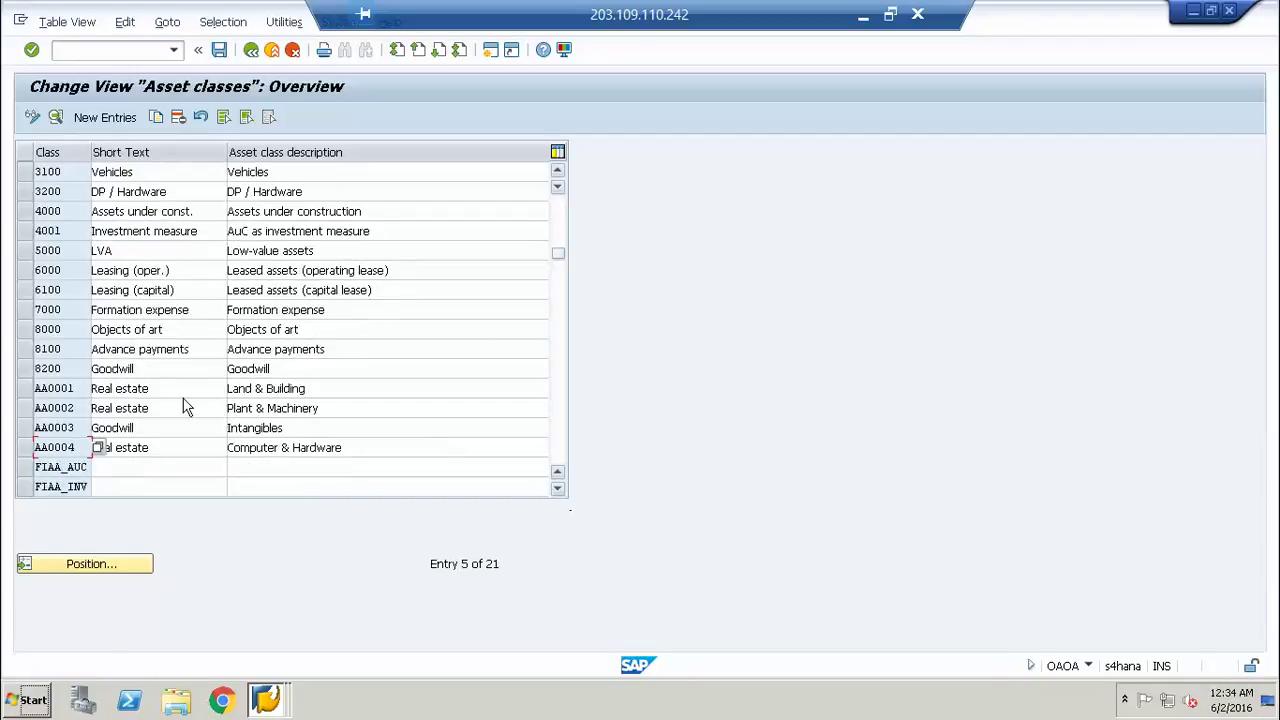
left_click(24, 388)
left_click(24, 408)
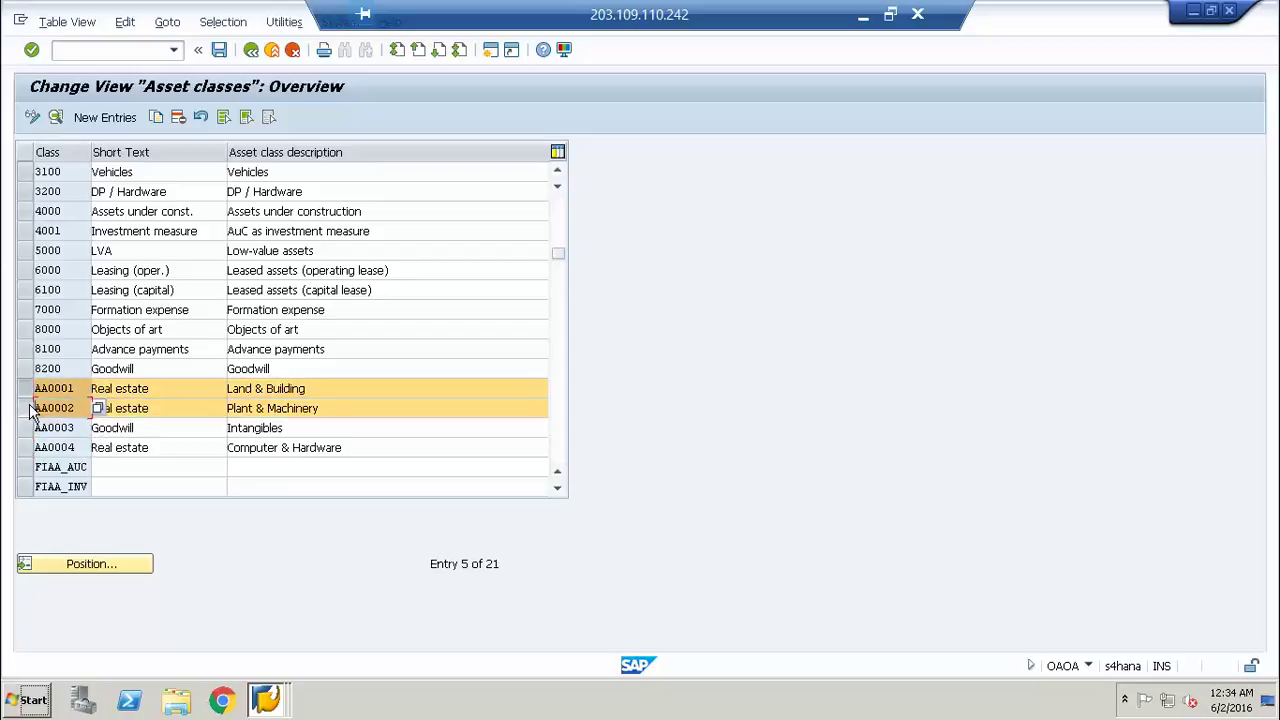
left_click(24, 428)
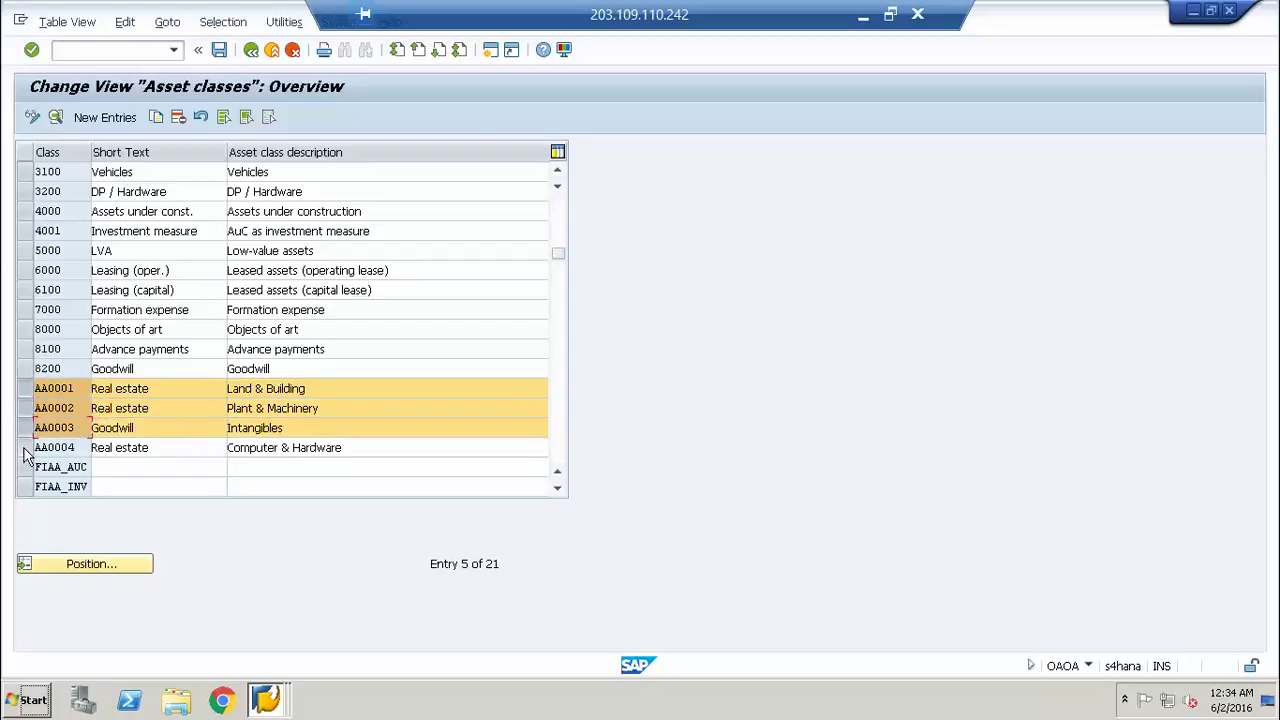
left_click(25, 448)
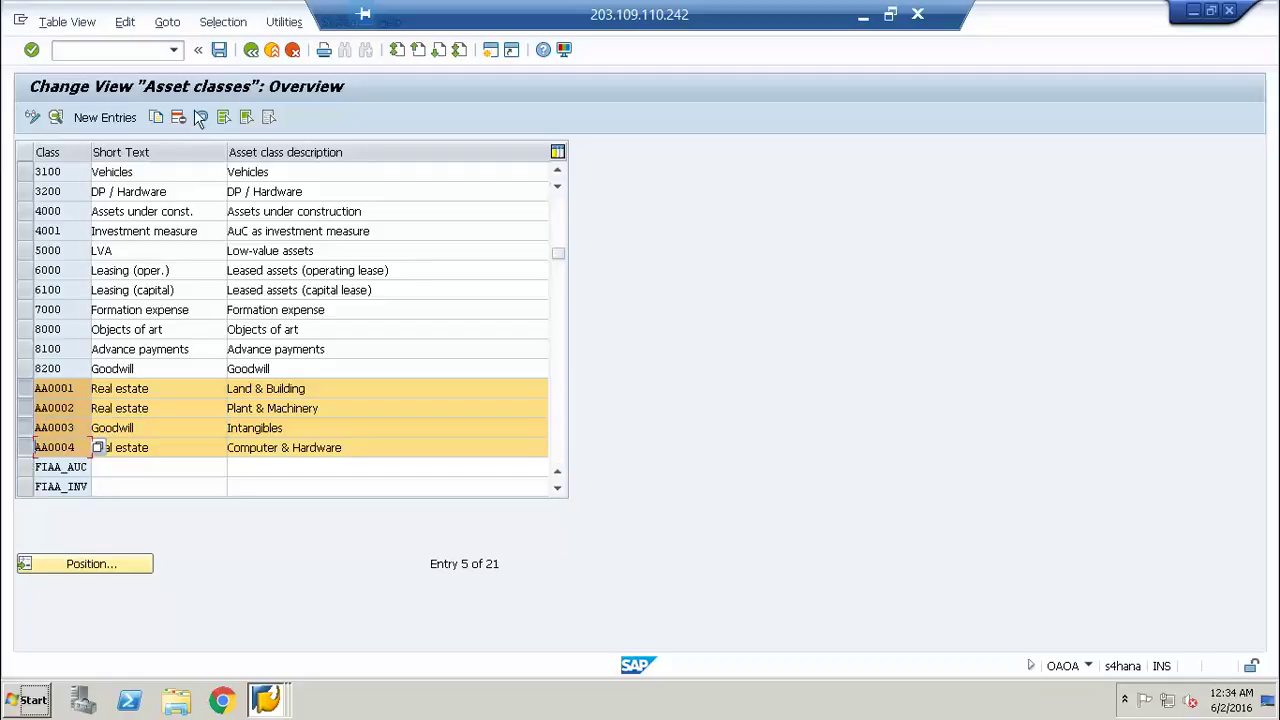
Step: Leave the asset class overview and return to the implementation guide
left_click(250, 52)
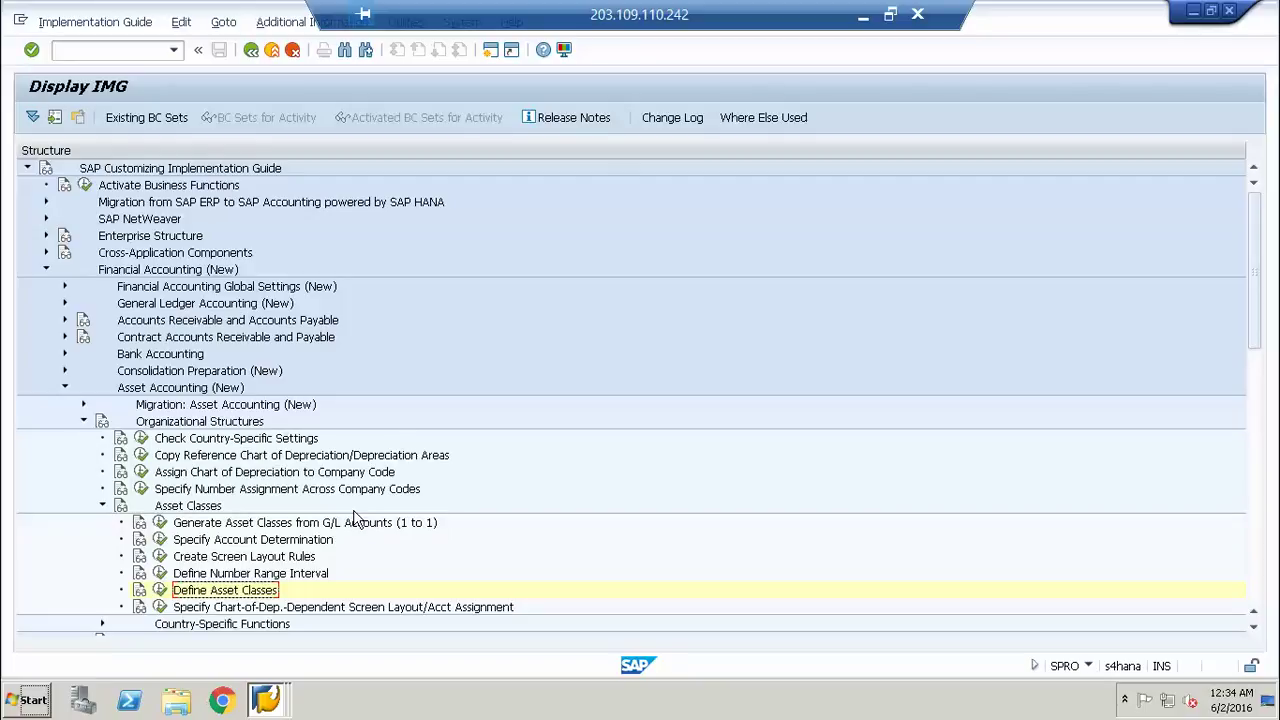
left_click(861, 22)
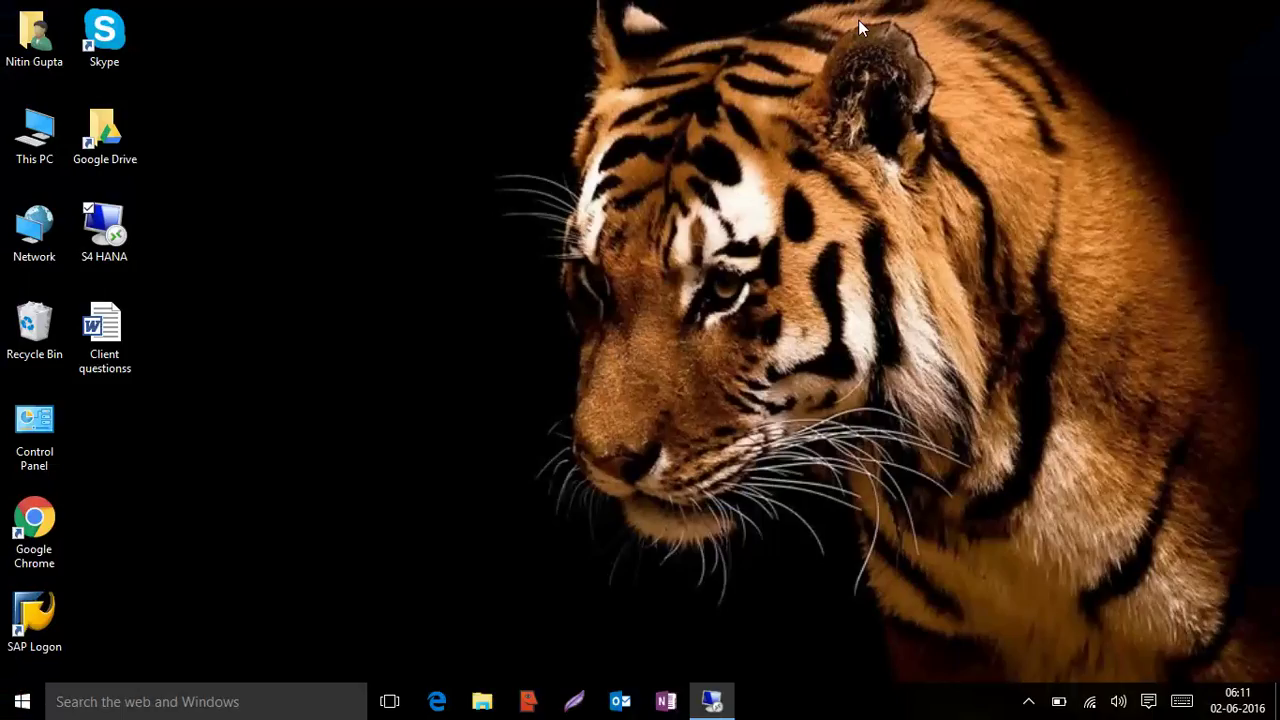
left_click(1028, 706)
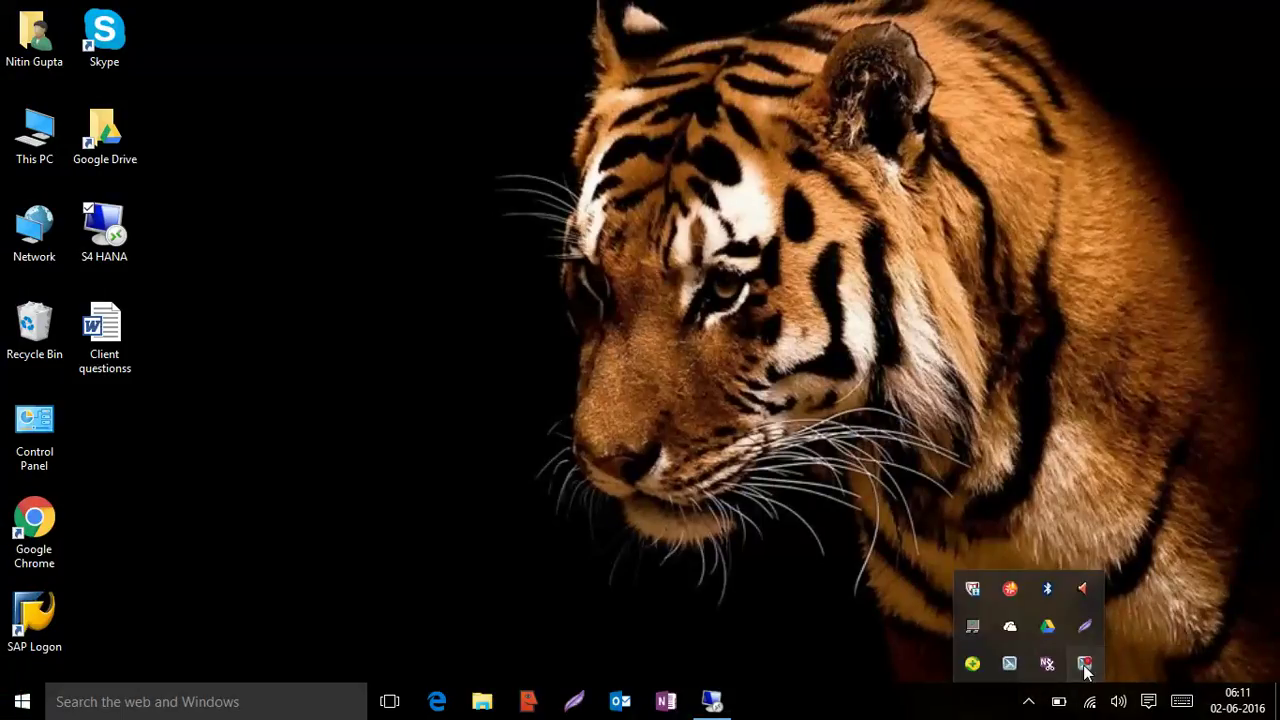
left_click(702, 706)
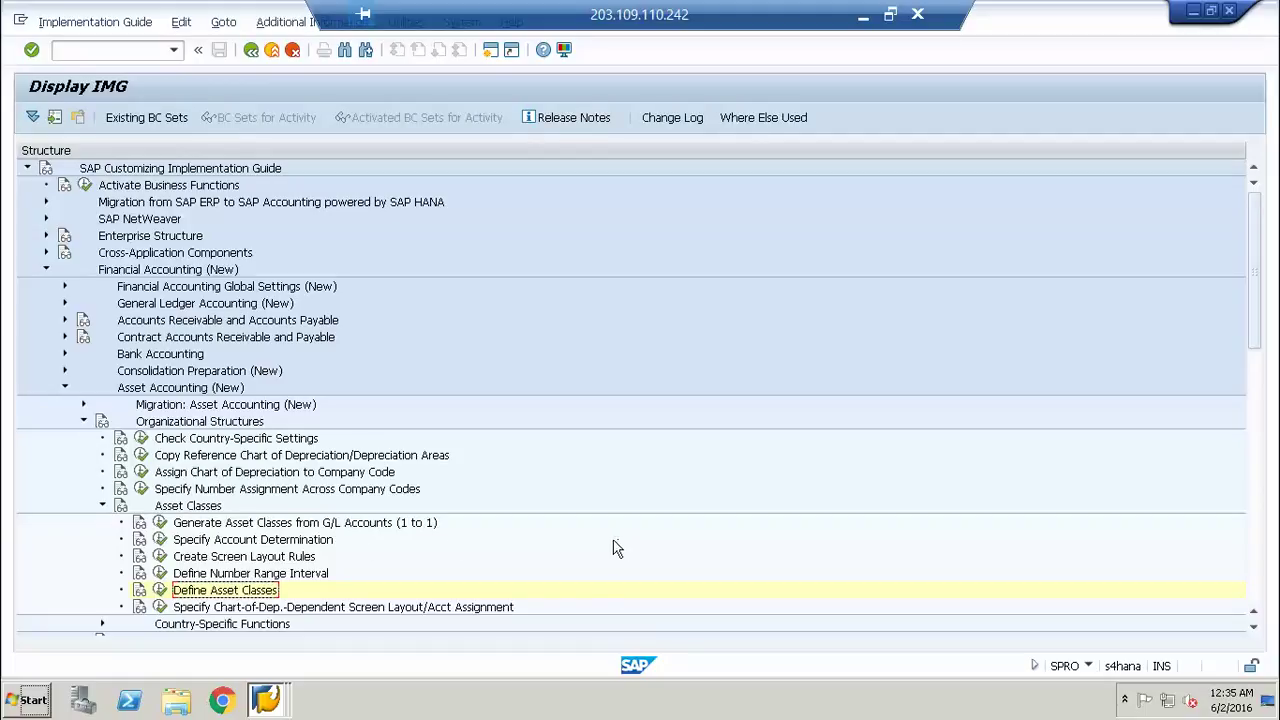
Step: Run Specify Chart-of-Dep.-Dependent Screen Layout/Acct Assignment and open the chart-of-depreciation-dependent data of asset class AA0001 (Land & Building)
left_click(262, 608)
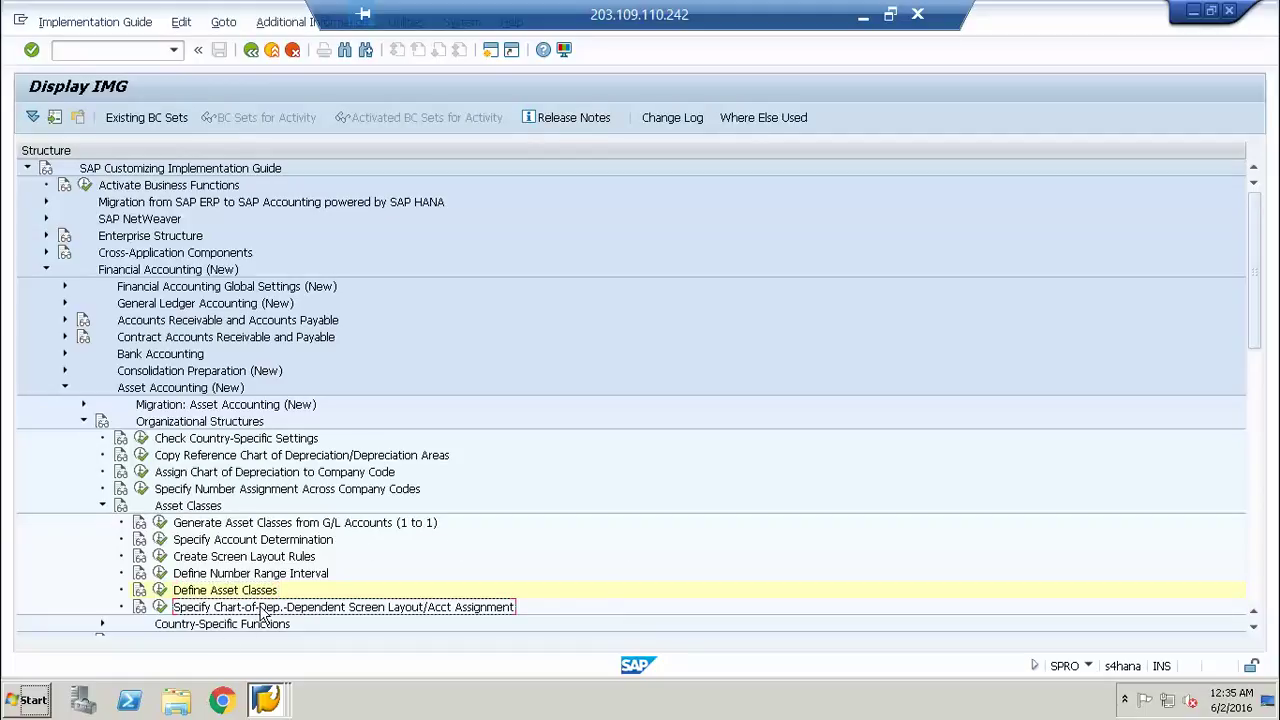
left_click(159, 607)
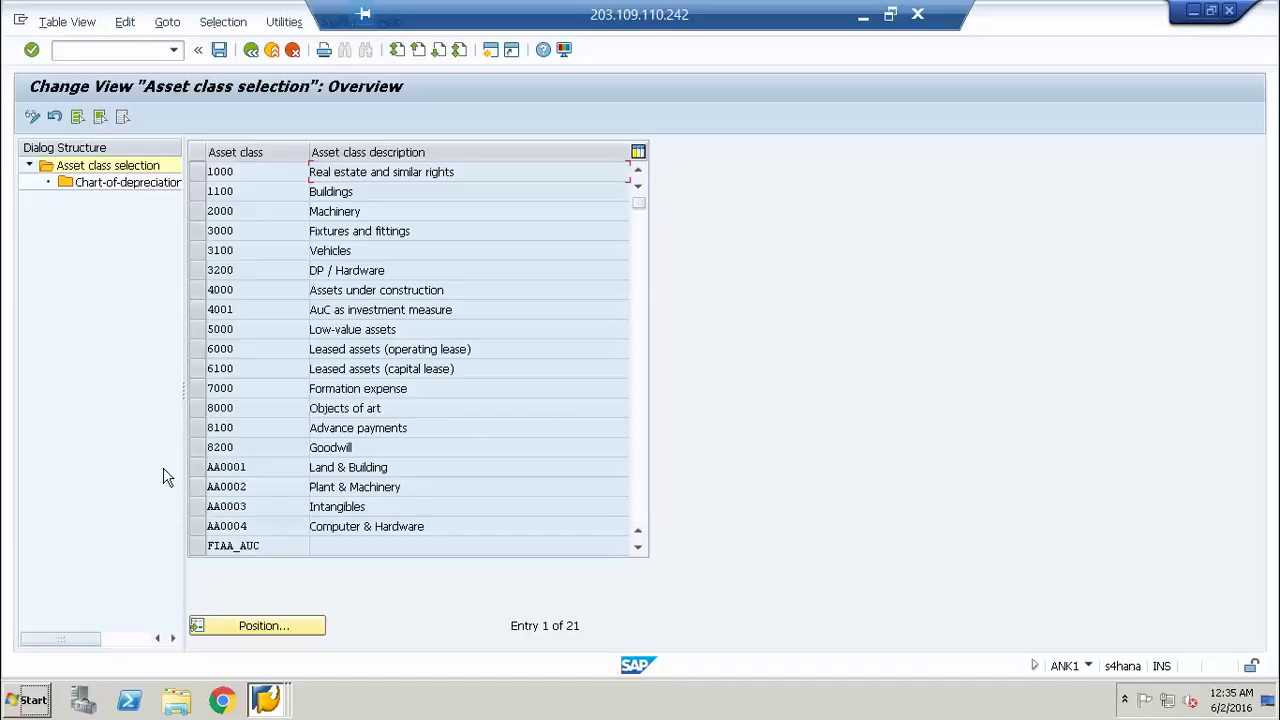
left_click(197, 467)
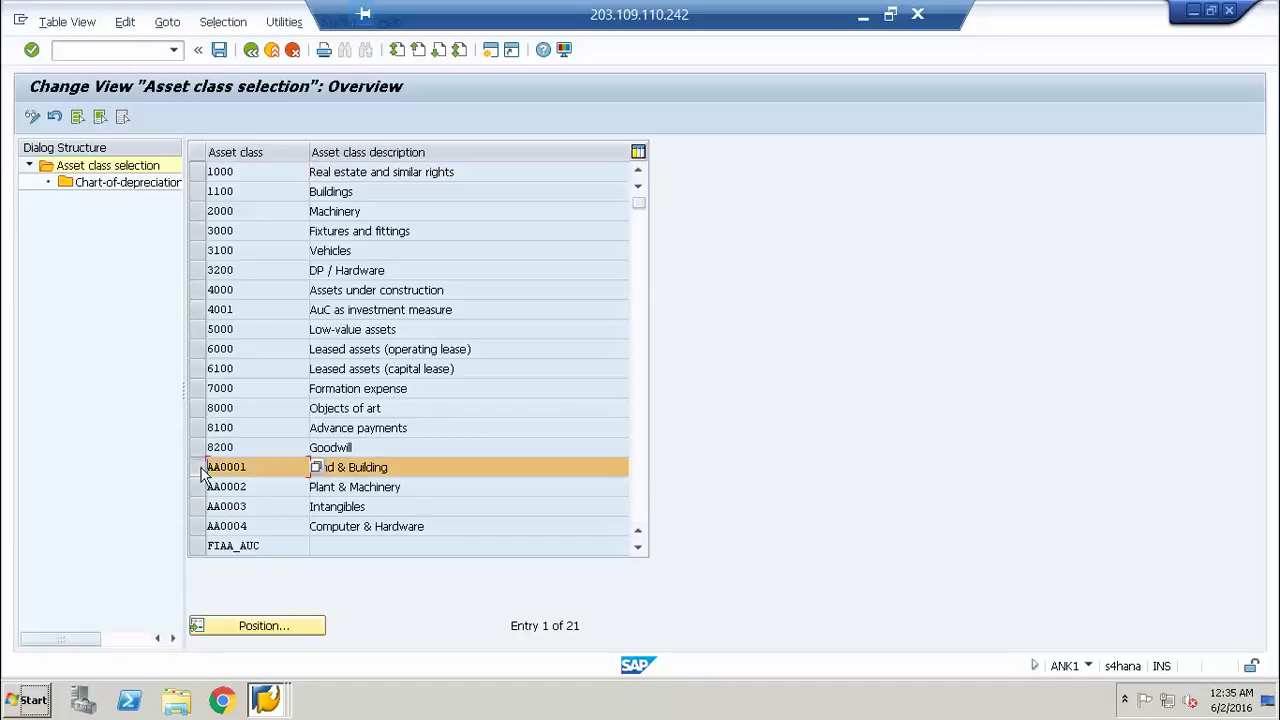
double_click(84, 183)
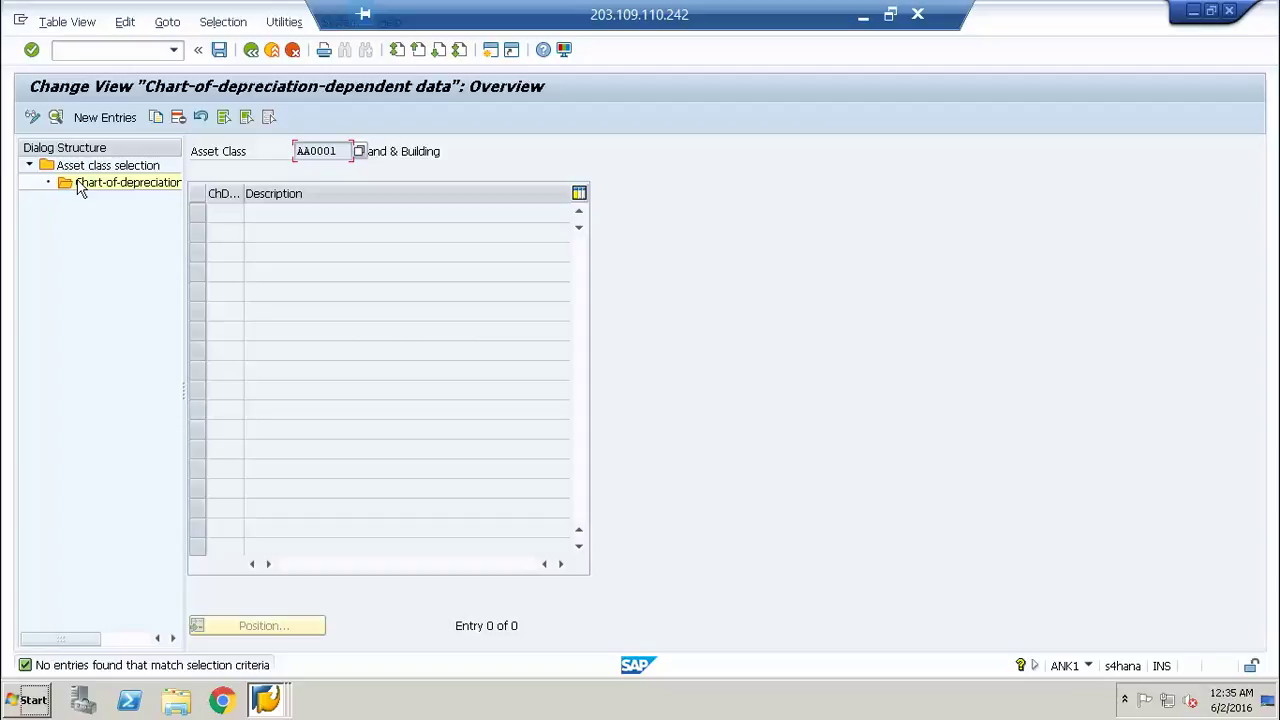
Step: Add chart of depreciation AUS to asset class AA0001, save it in the New Asset Accounting_Ent str - TR#1 request and return to the asset class selection
left_click(92, 120)
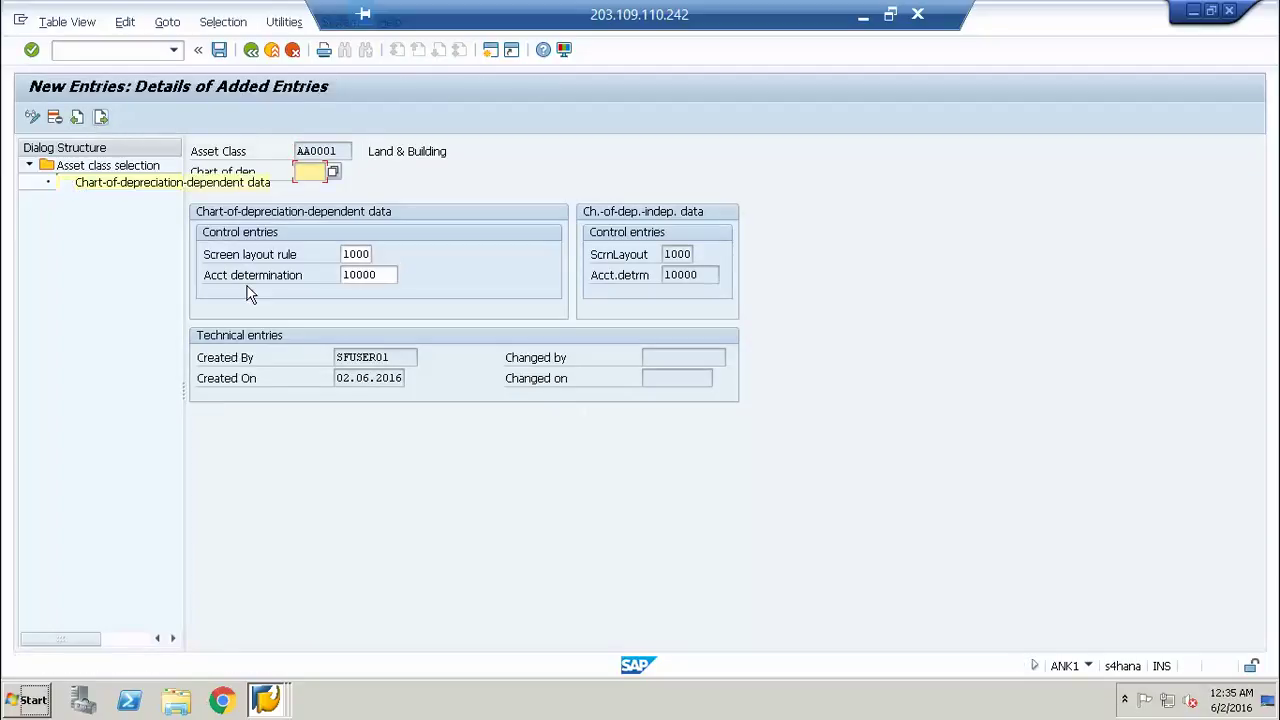
type("AUS")
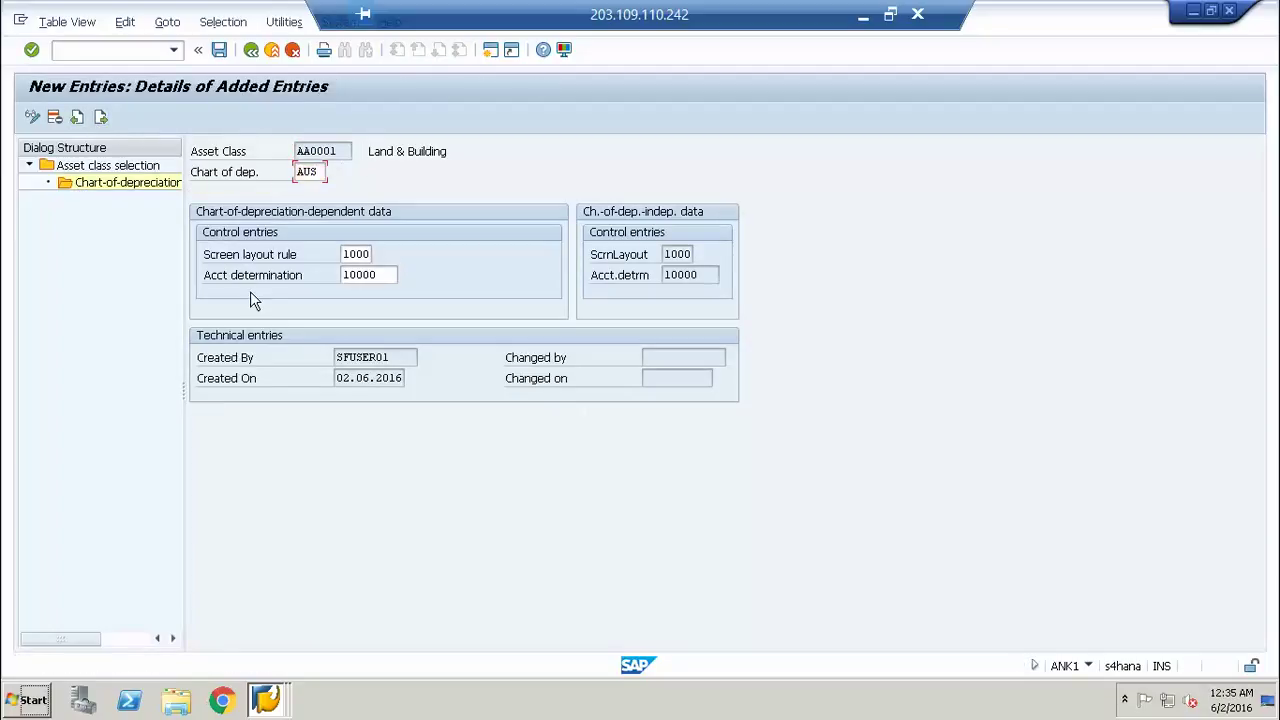
key("Return")
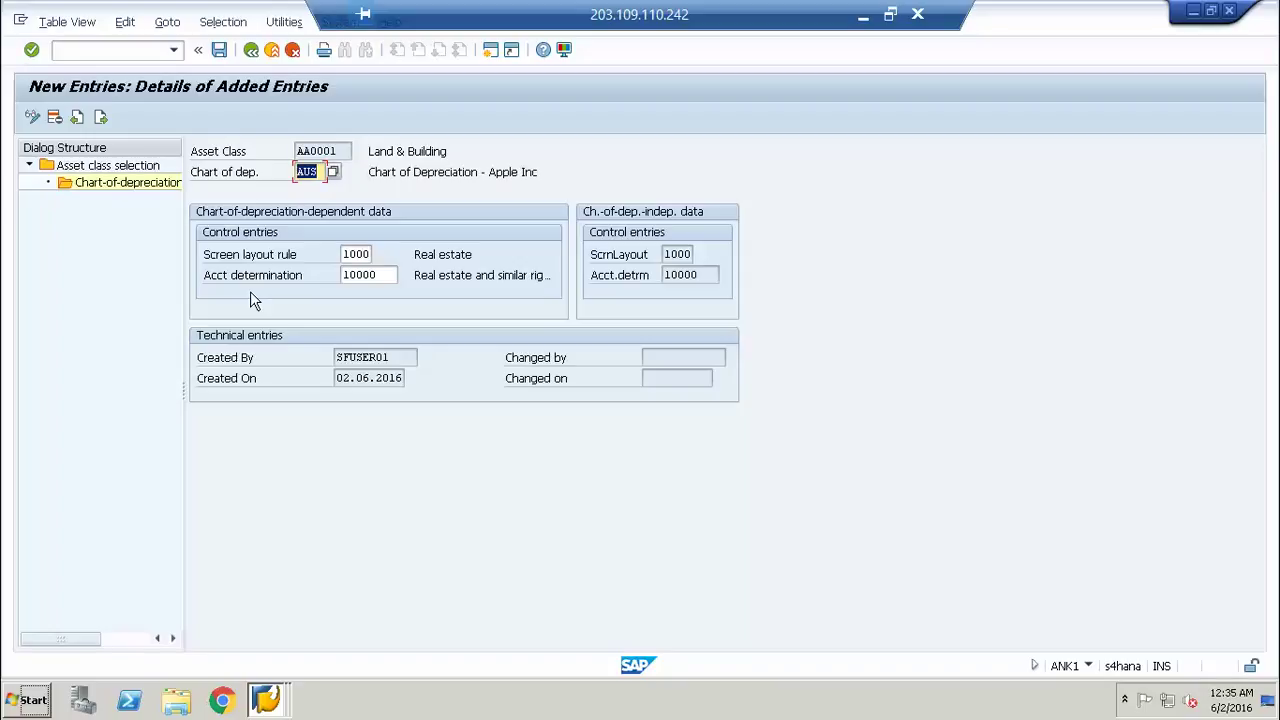
key("ctrl+s")
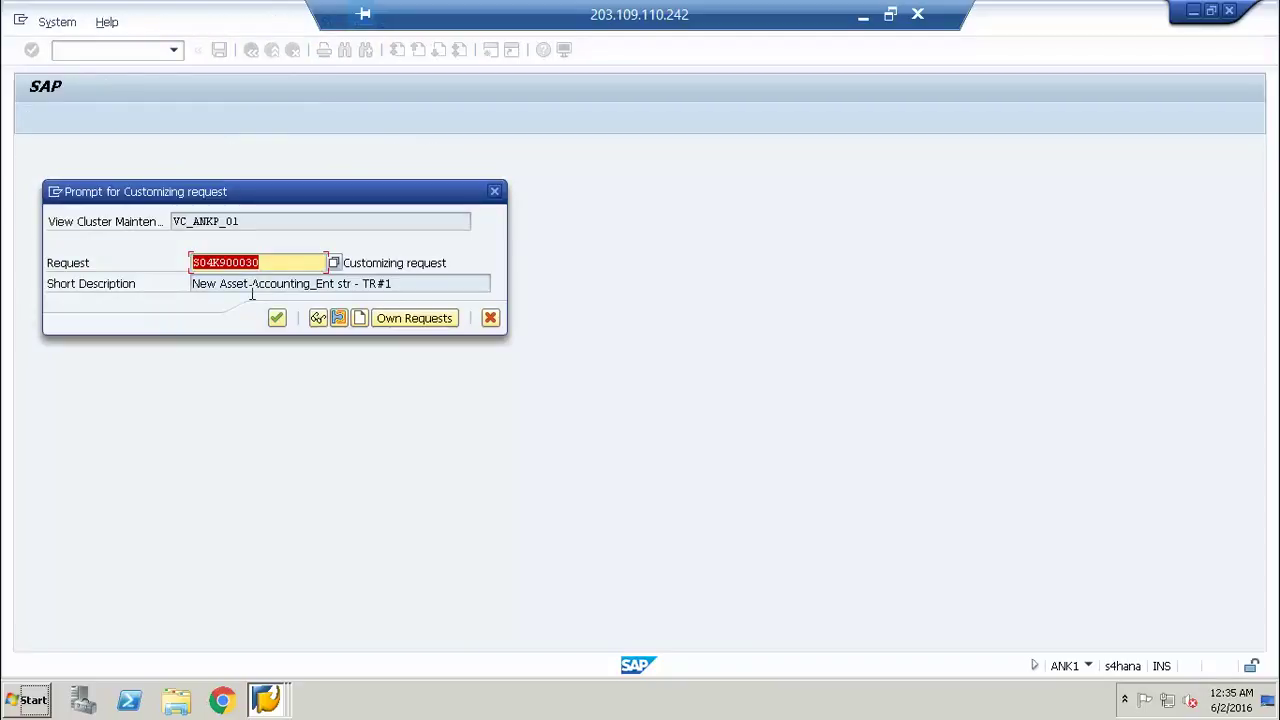
key("Return")
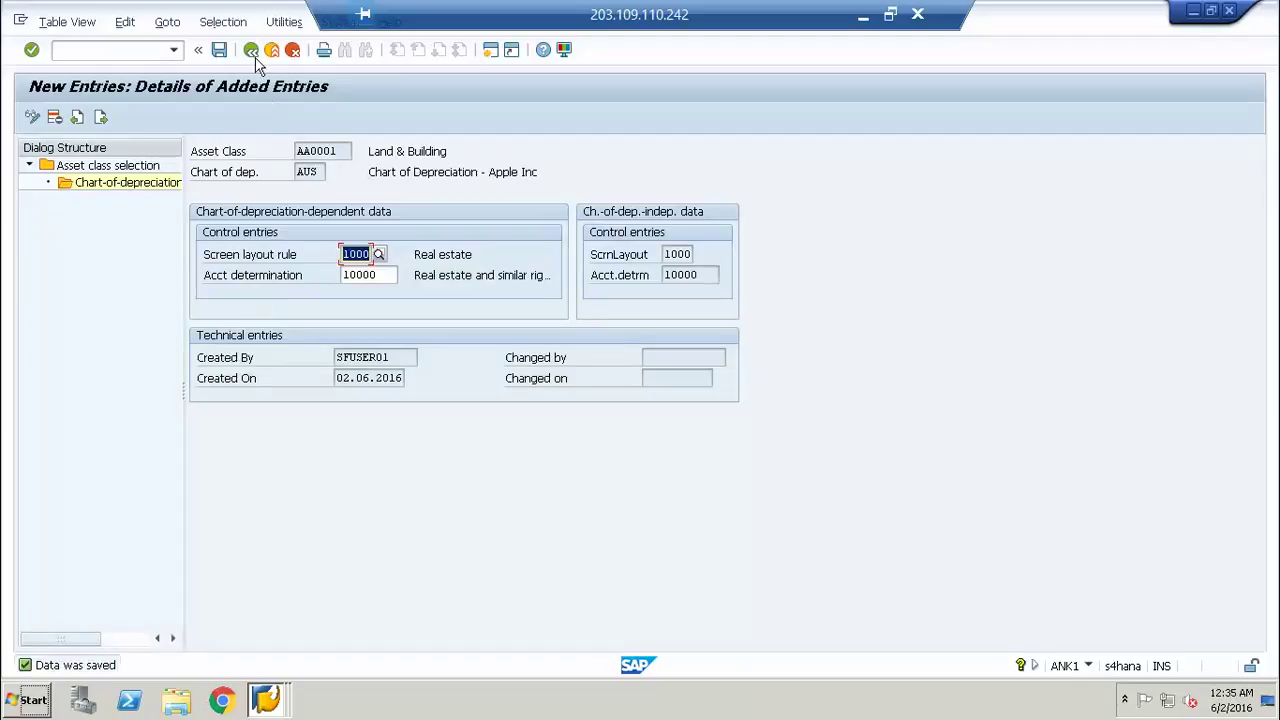
left_click(251, 50)
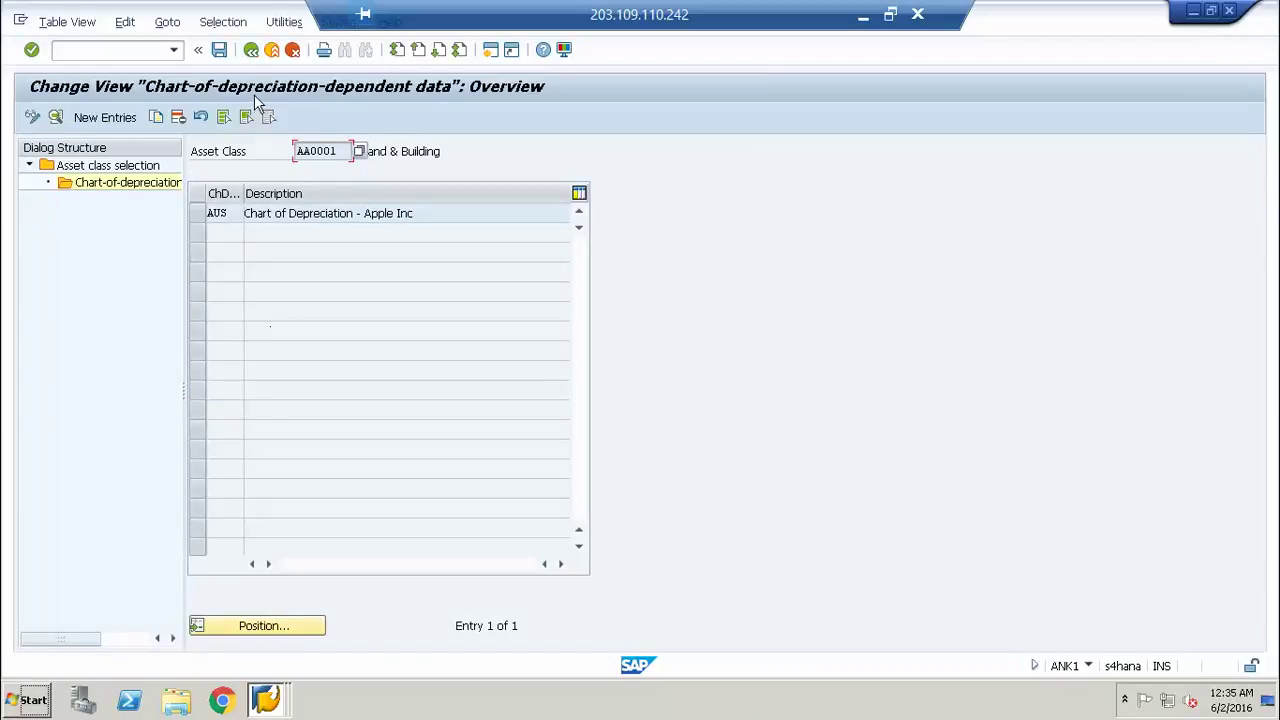
left_click(251, 50)
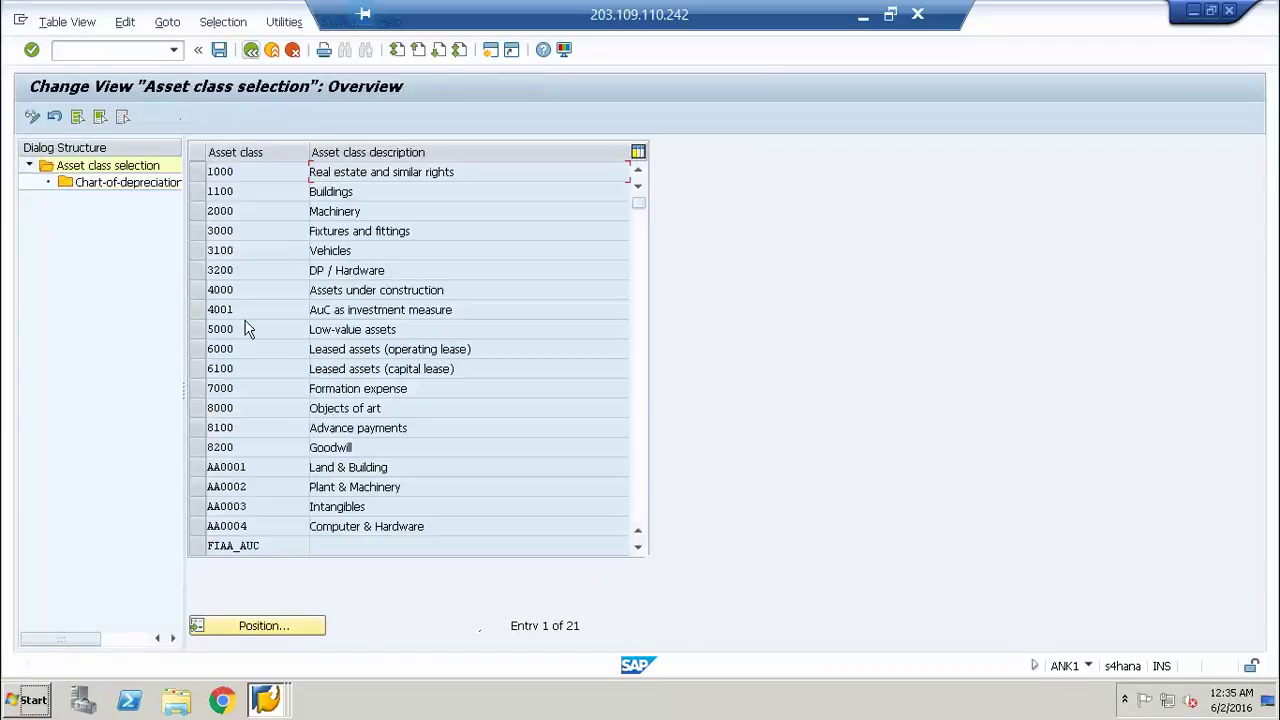
Step: Add chart of depreciation AUS to asset class AA0002 (Plant & Machinery), save it and return to the asset class selection
left_click(198, 490)
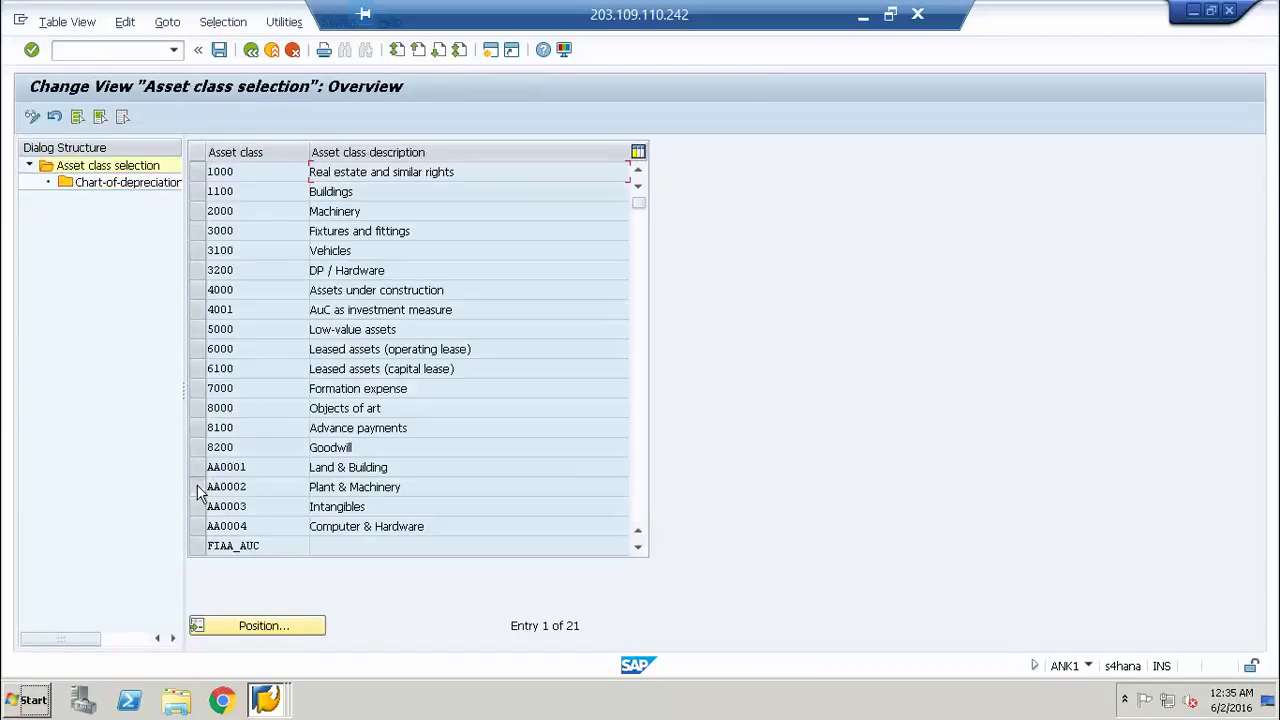
double_click(123, 186)
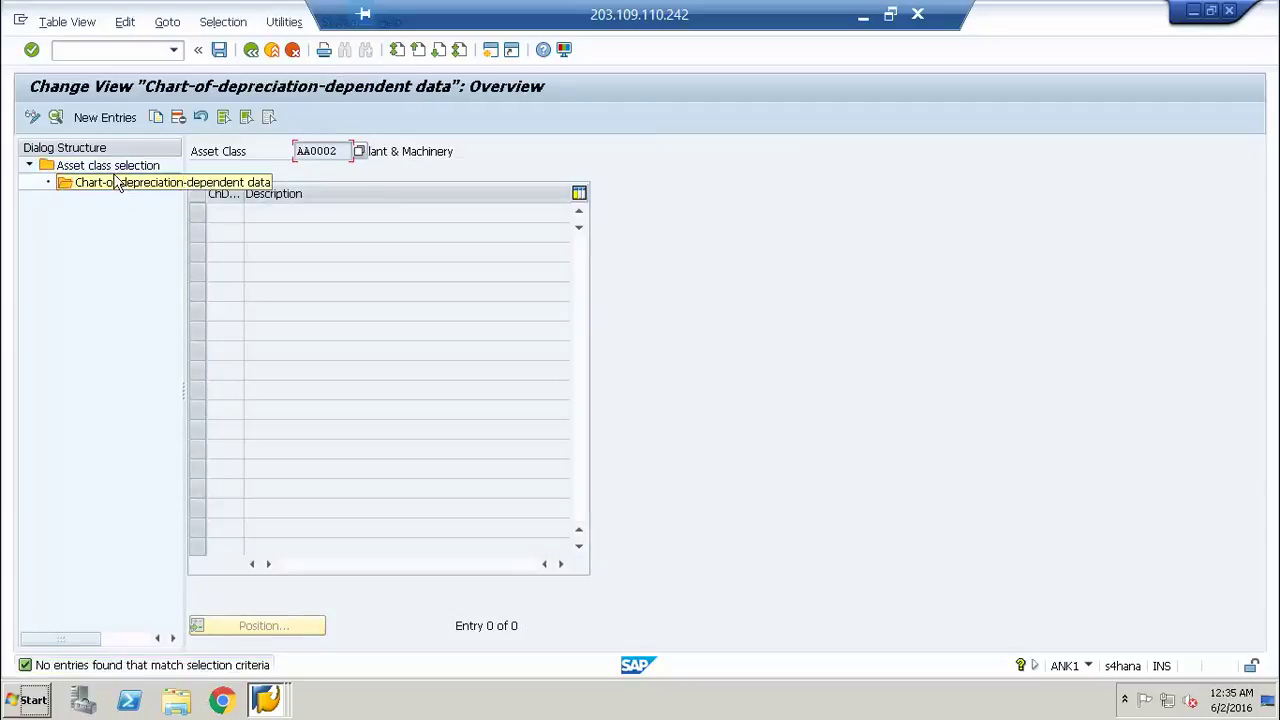
left_click(105, 116)
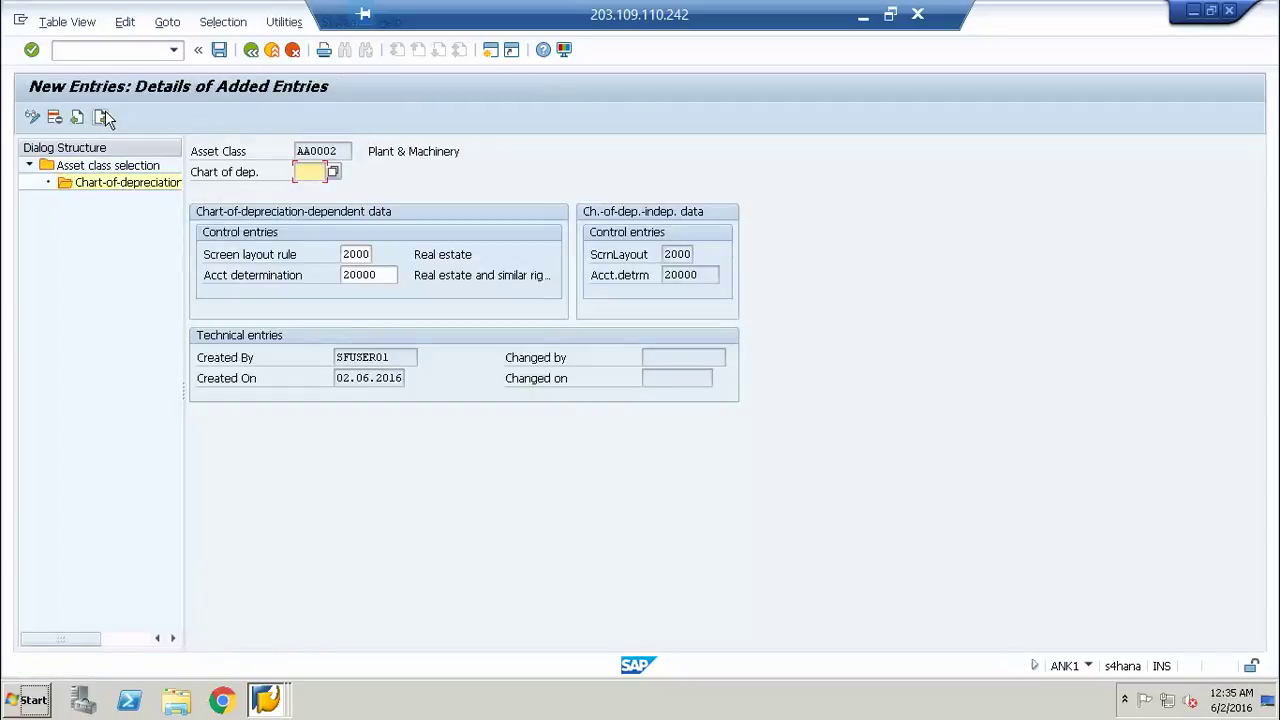
type("AUS")
key("Return")
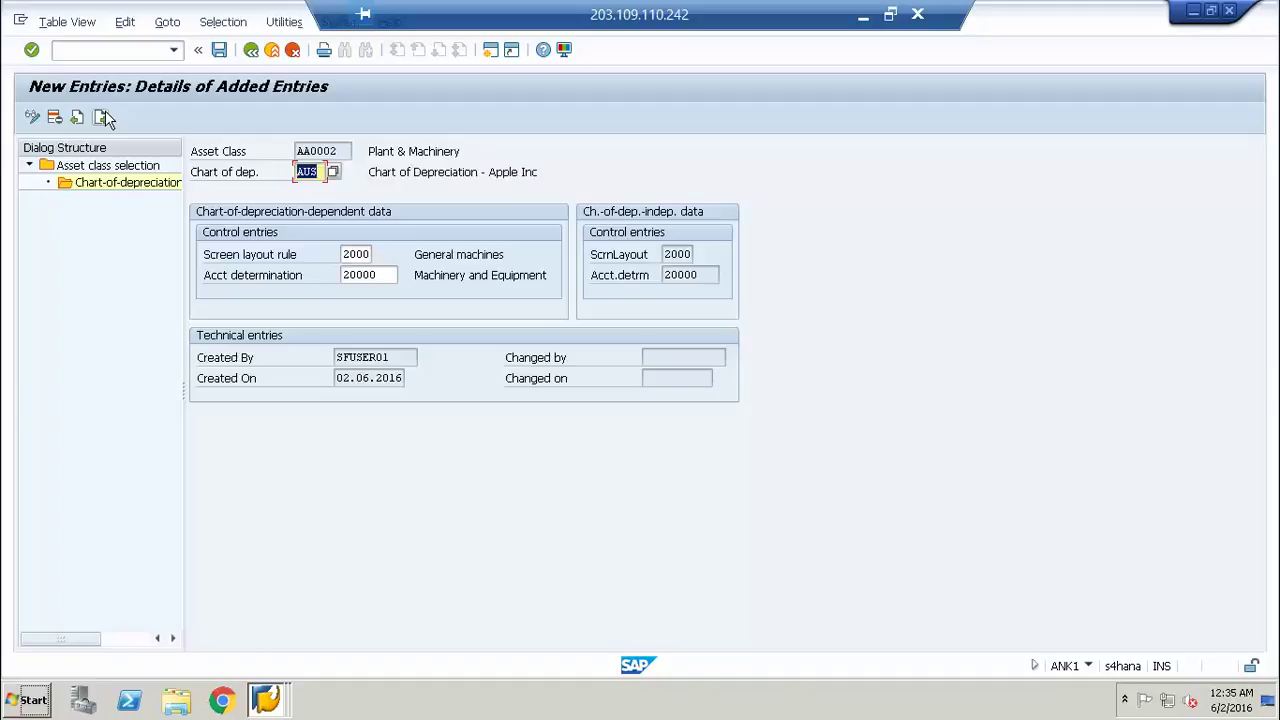
key("ctrl+s")
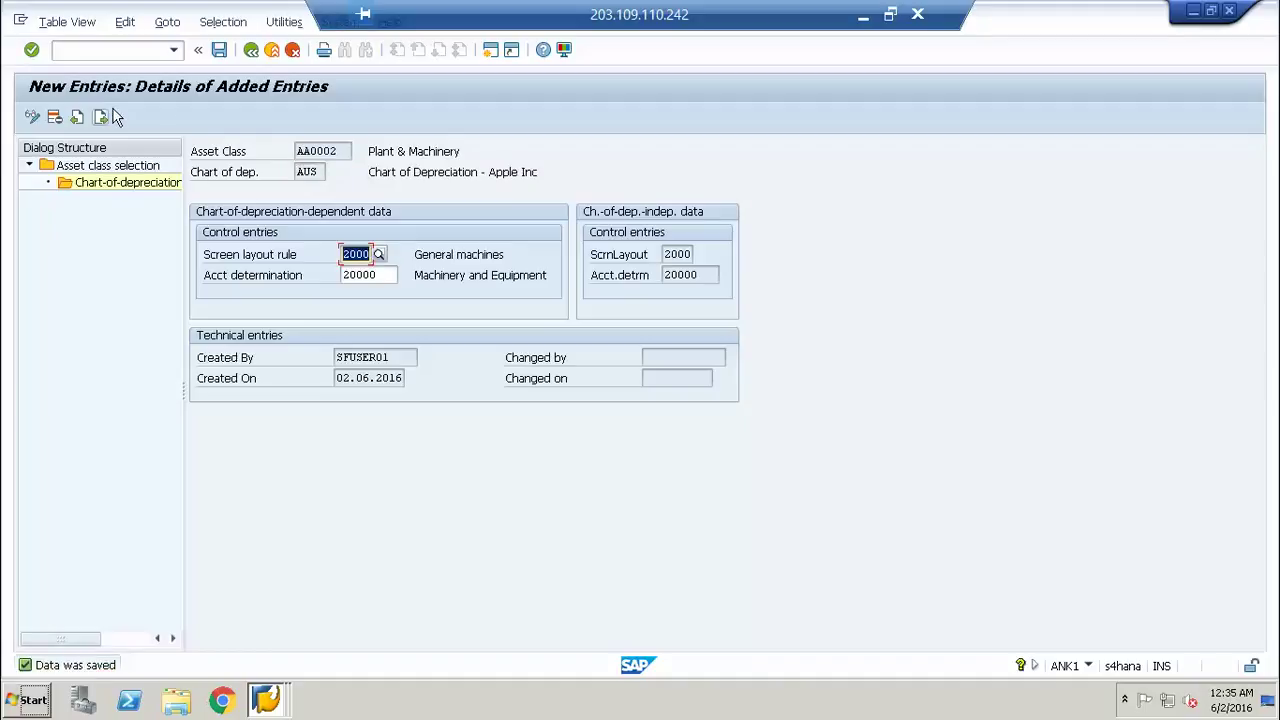
left_click(251, 50)
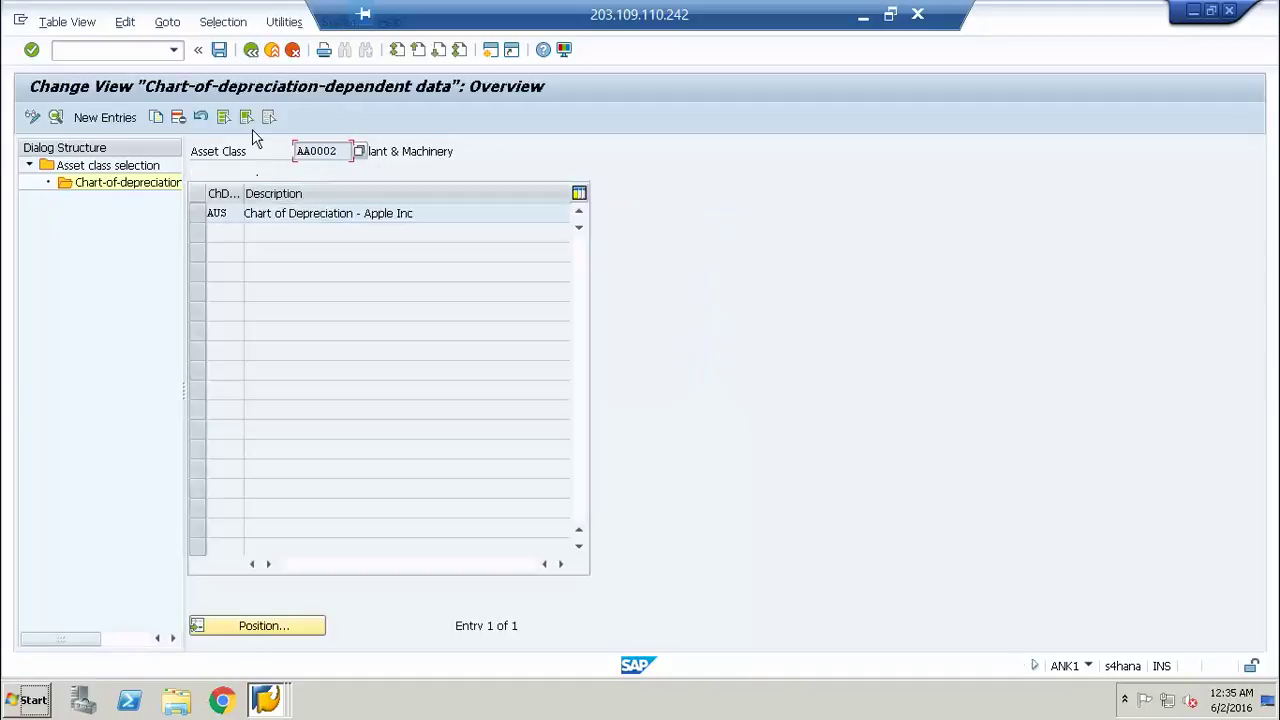
left_click(251, 50)
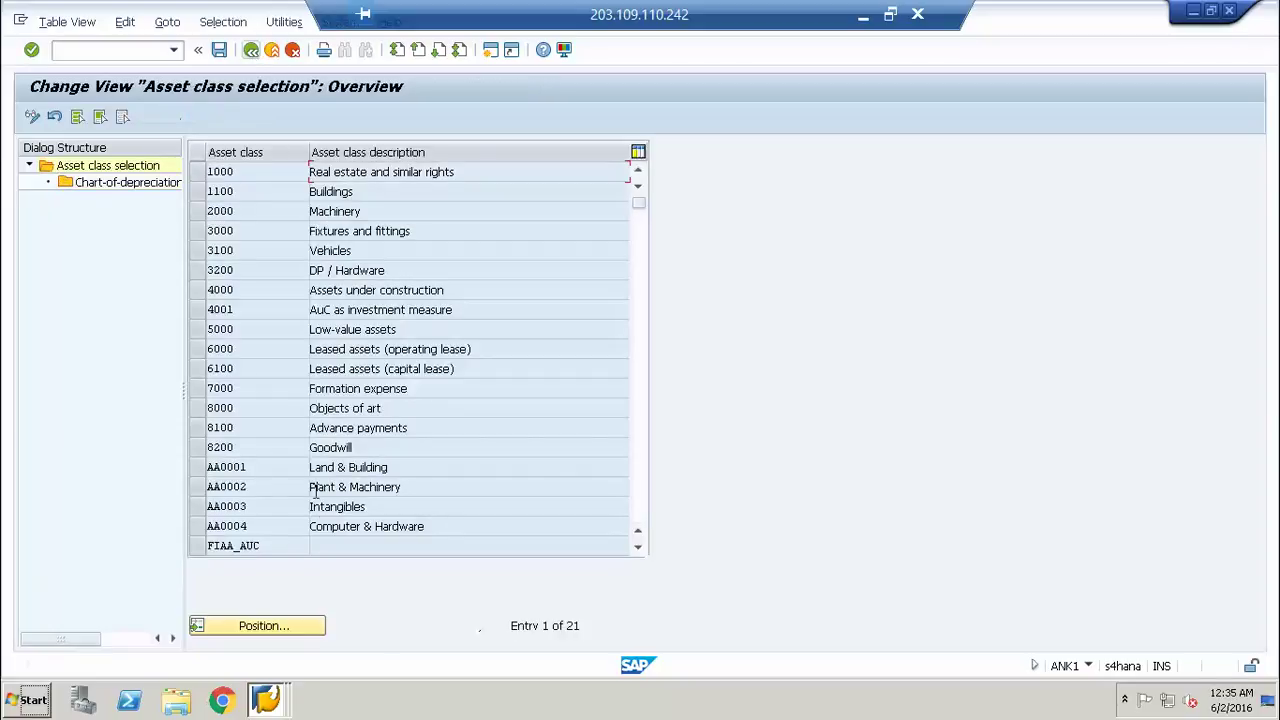
Step: Add chart of depreciation AUS to asset class AA0003 (Intangibles), save it and return to the asset class selection
left_click(206, 510)
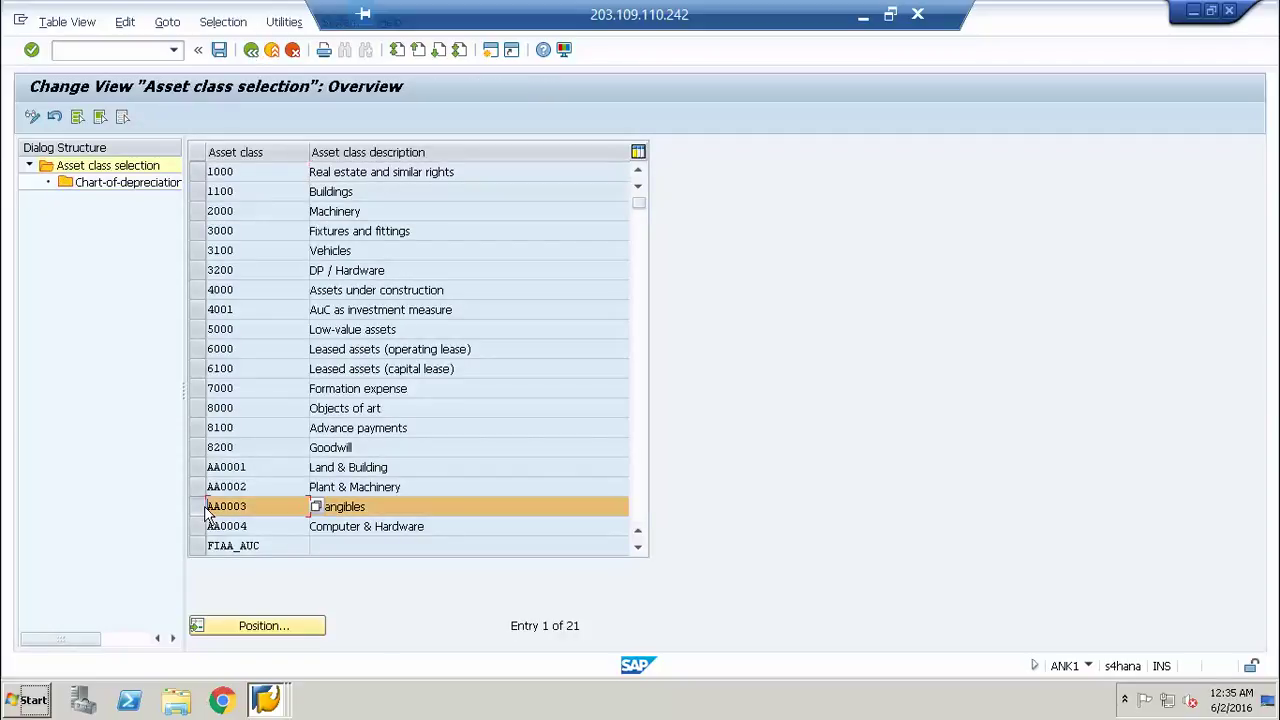
double_click(138, 188)
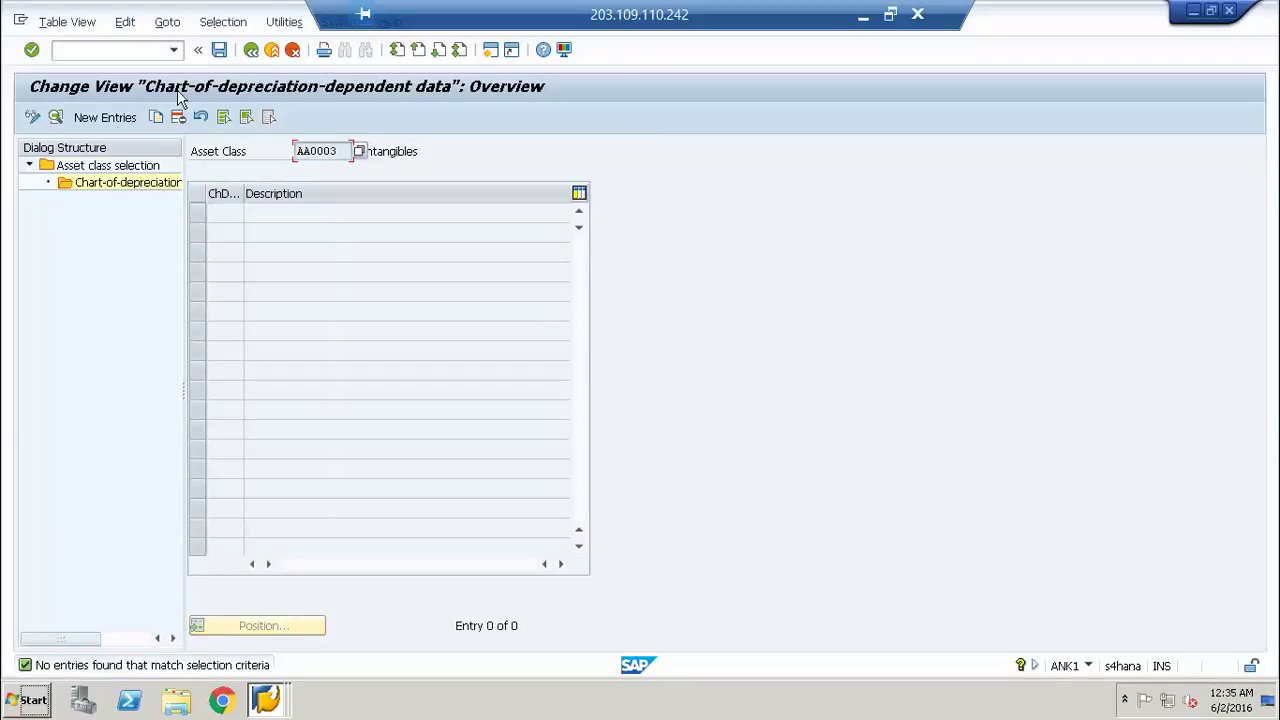
left_click(117, 124)
type("aus")
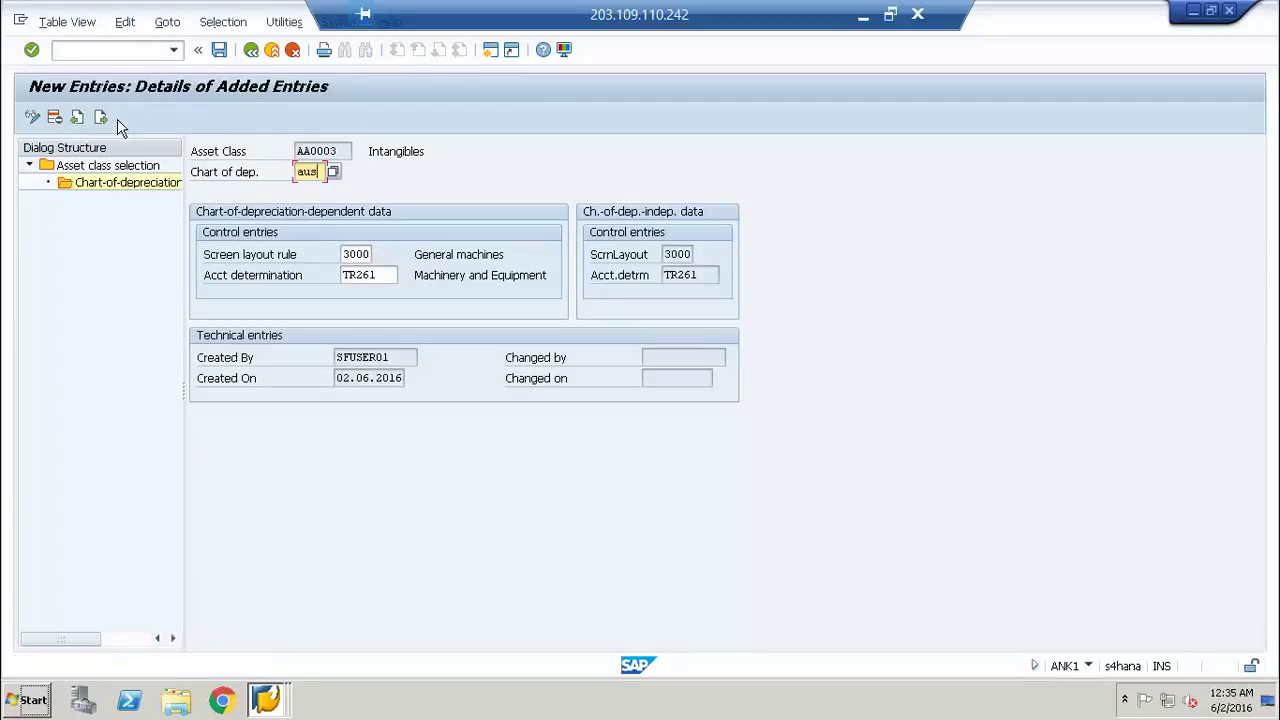
key("Return")
key("ctrl+s")
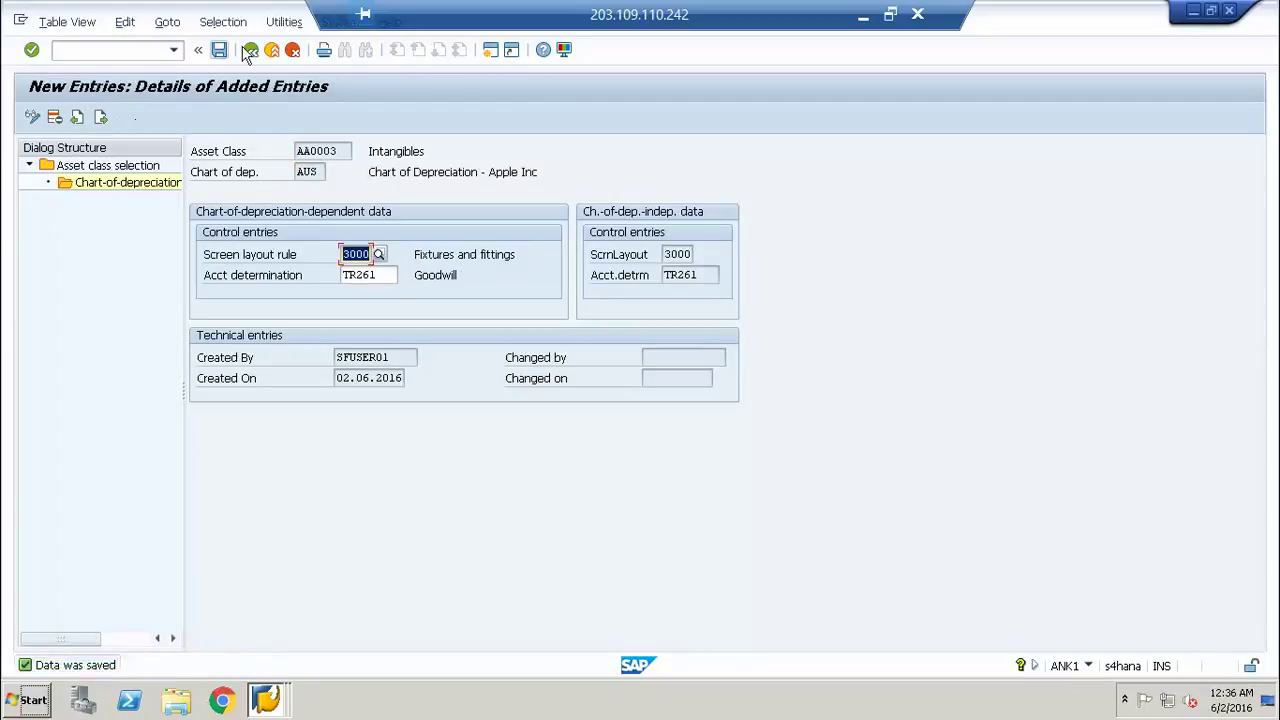
left_click(253, 52)
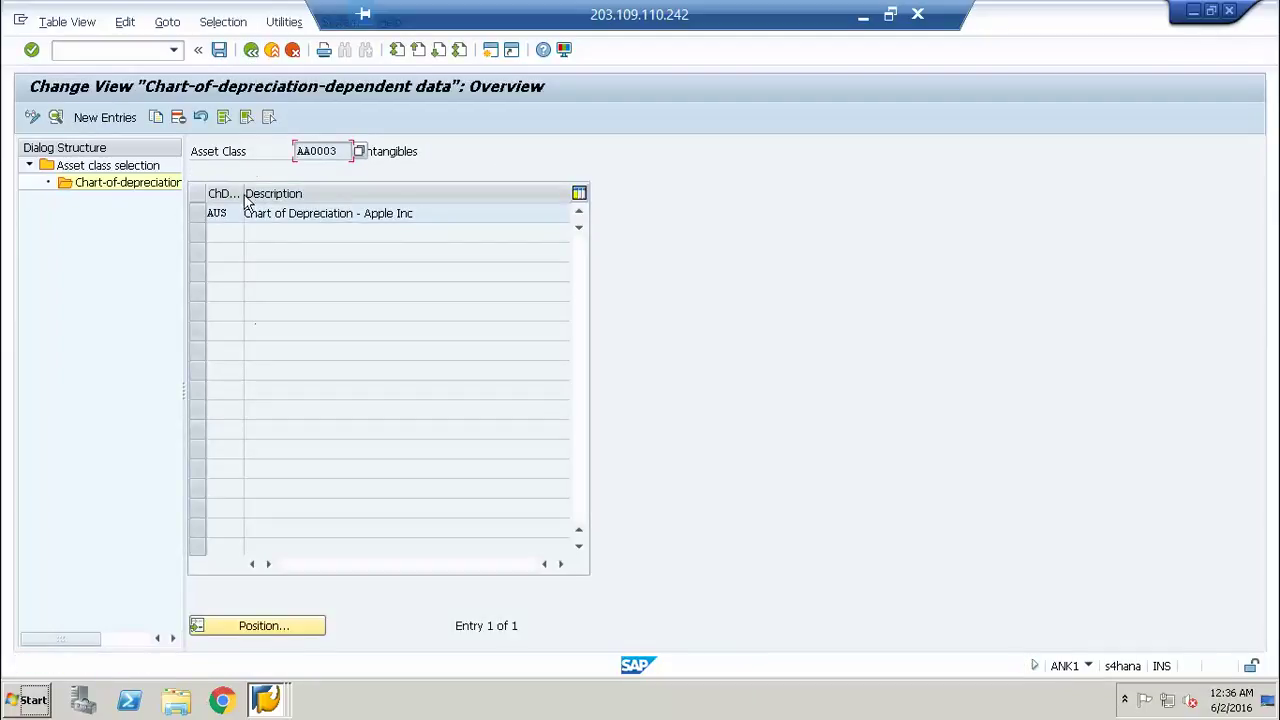
left_click(253, 50)
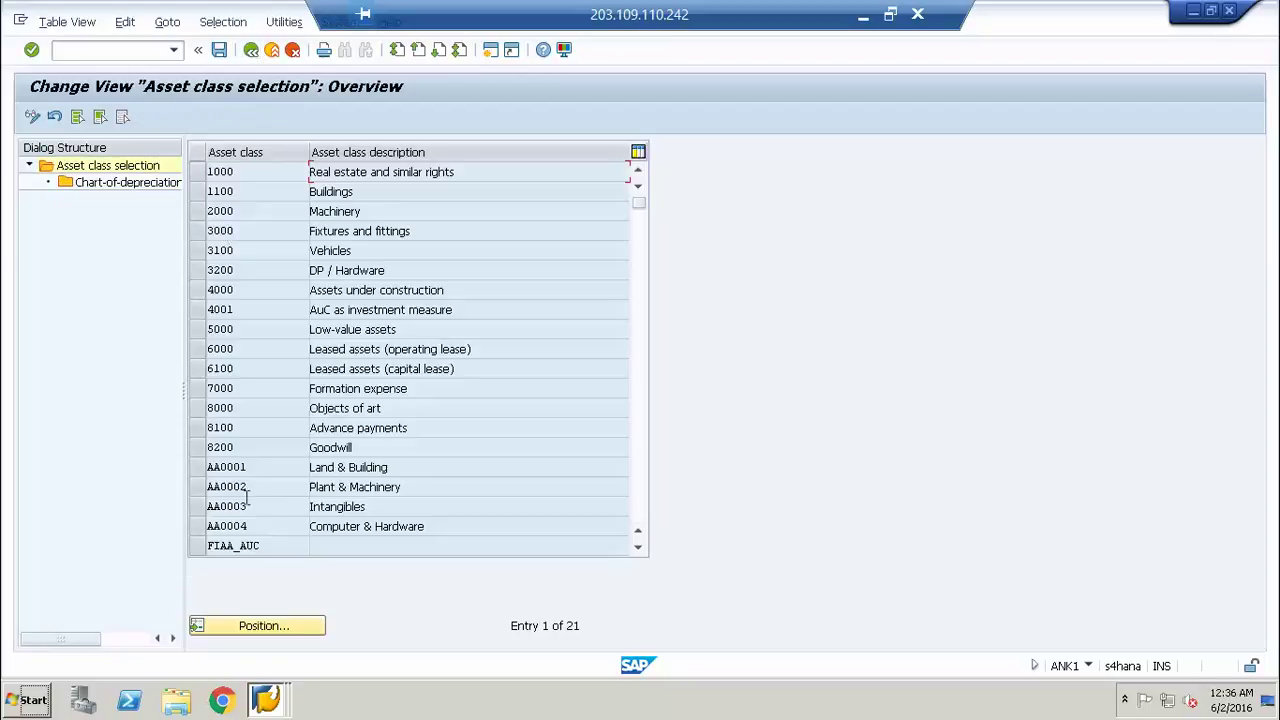
Step: Add chart of depreciation AUS to asset class AA0004 (Computer & Hardware), save it and return to the implementation guide
left_click(196, 530)
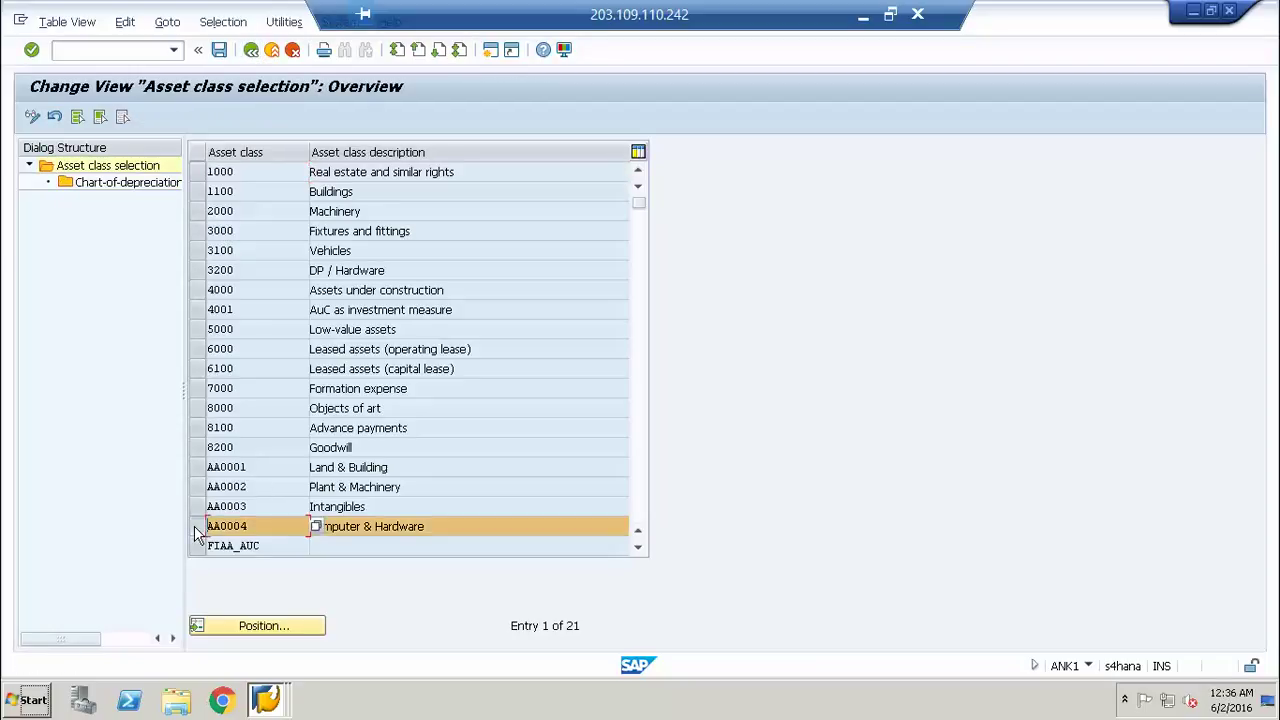
double_click(97, 188)
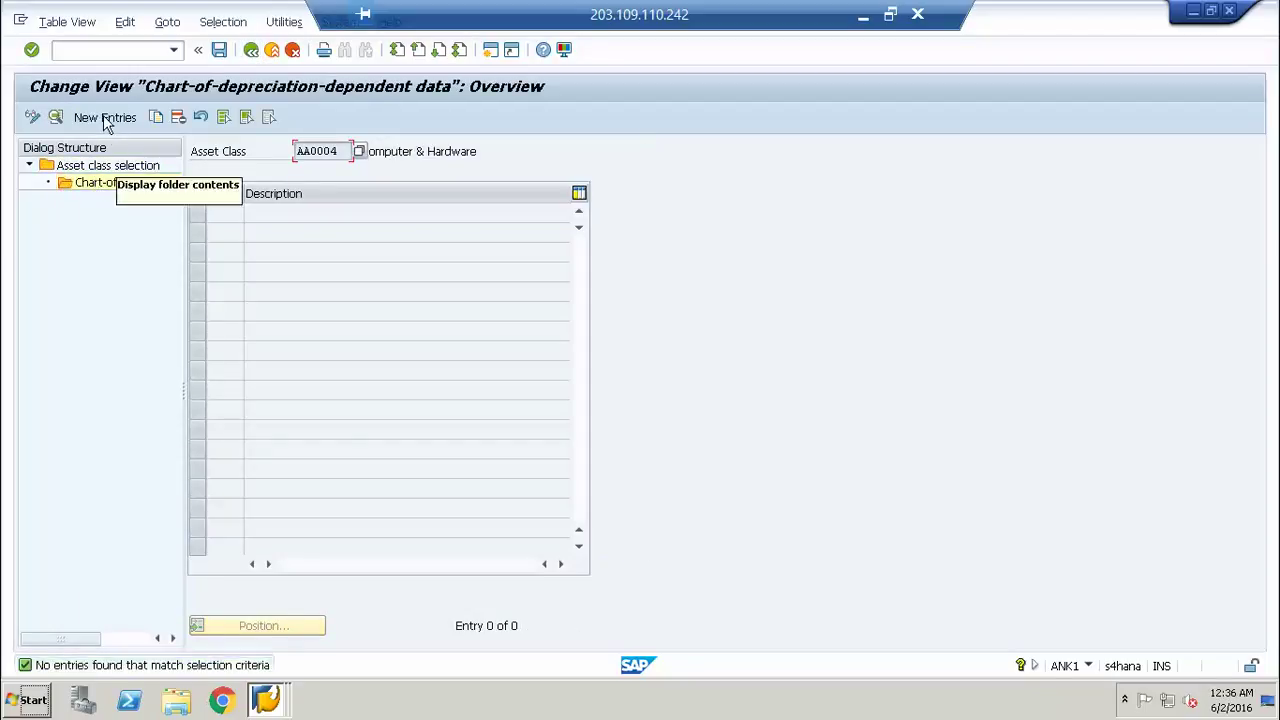
left_click(105, 119)
type("aus")
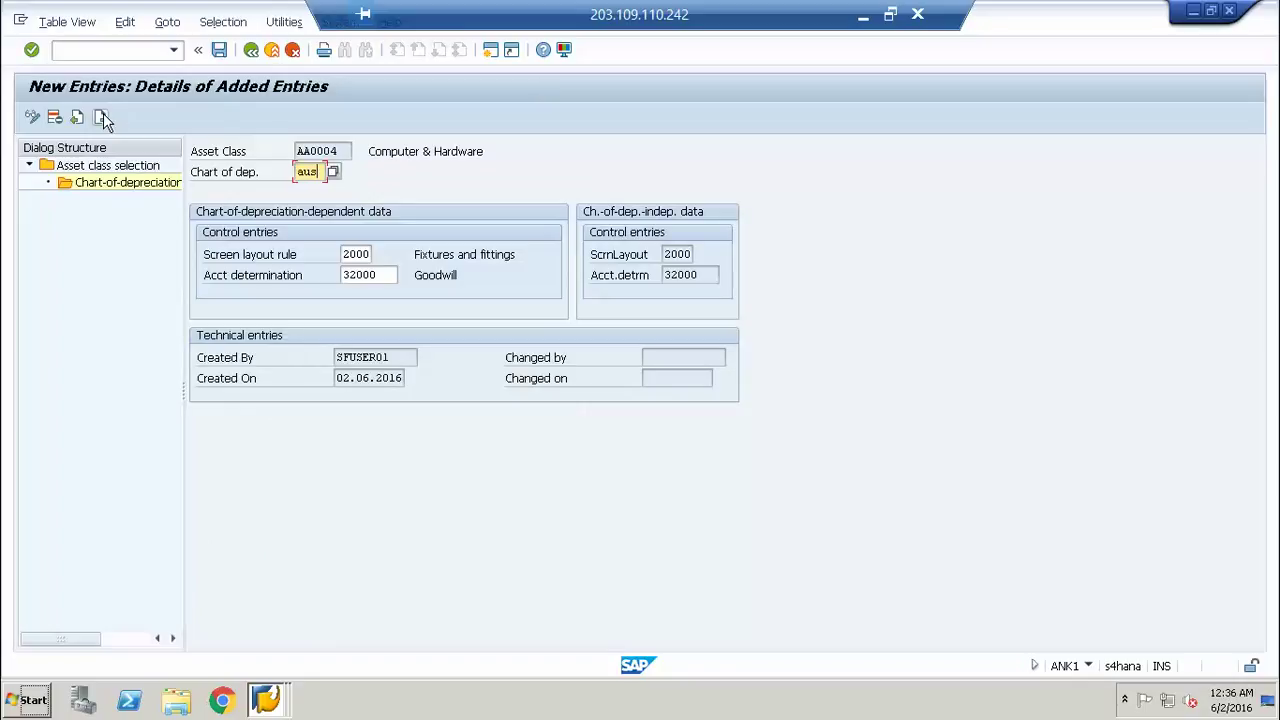
key("ctrl+s")
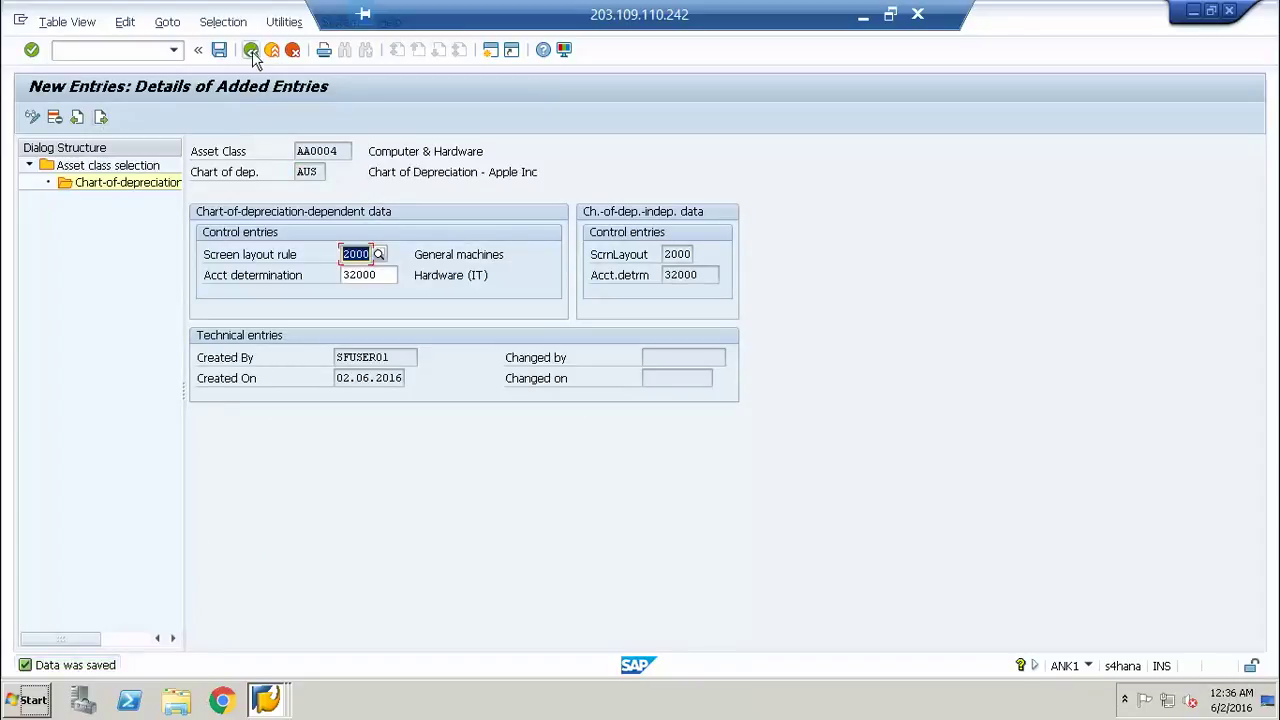
left_click(251, 50)
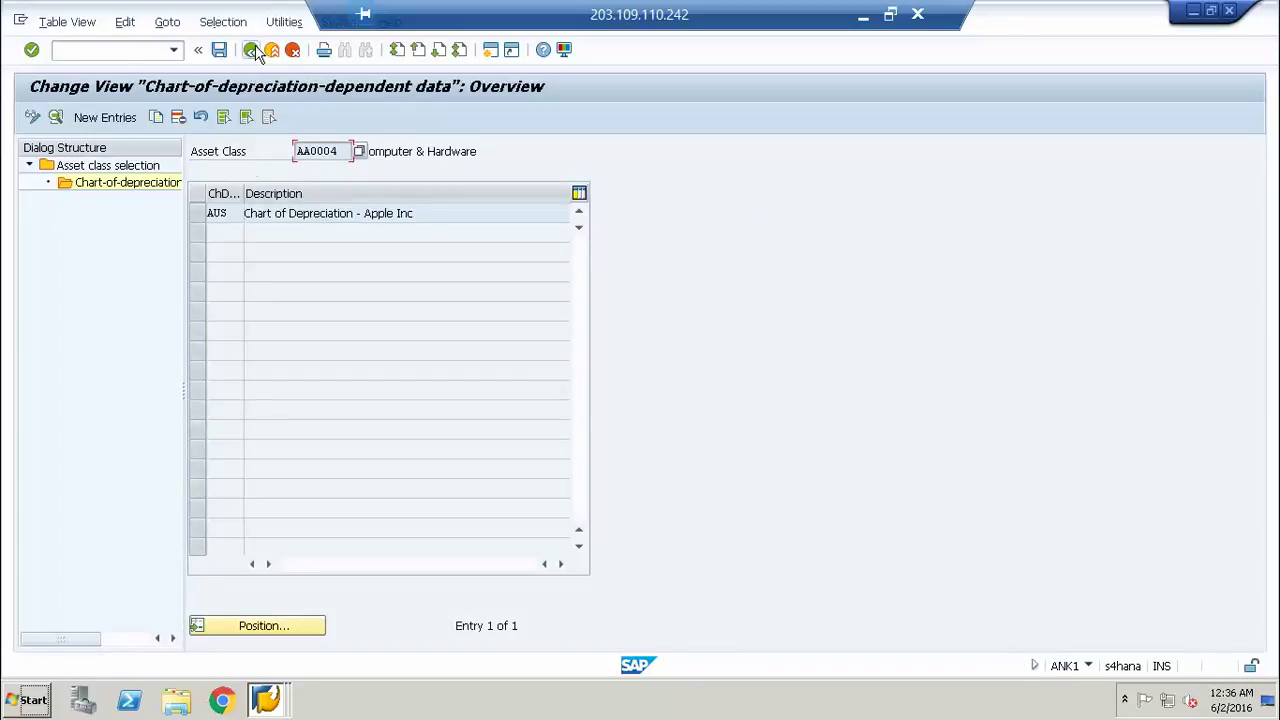
left_click(251, 50)
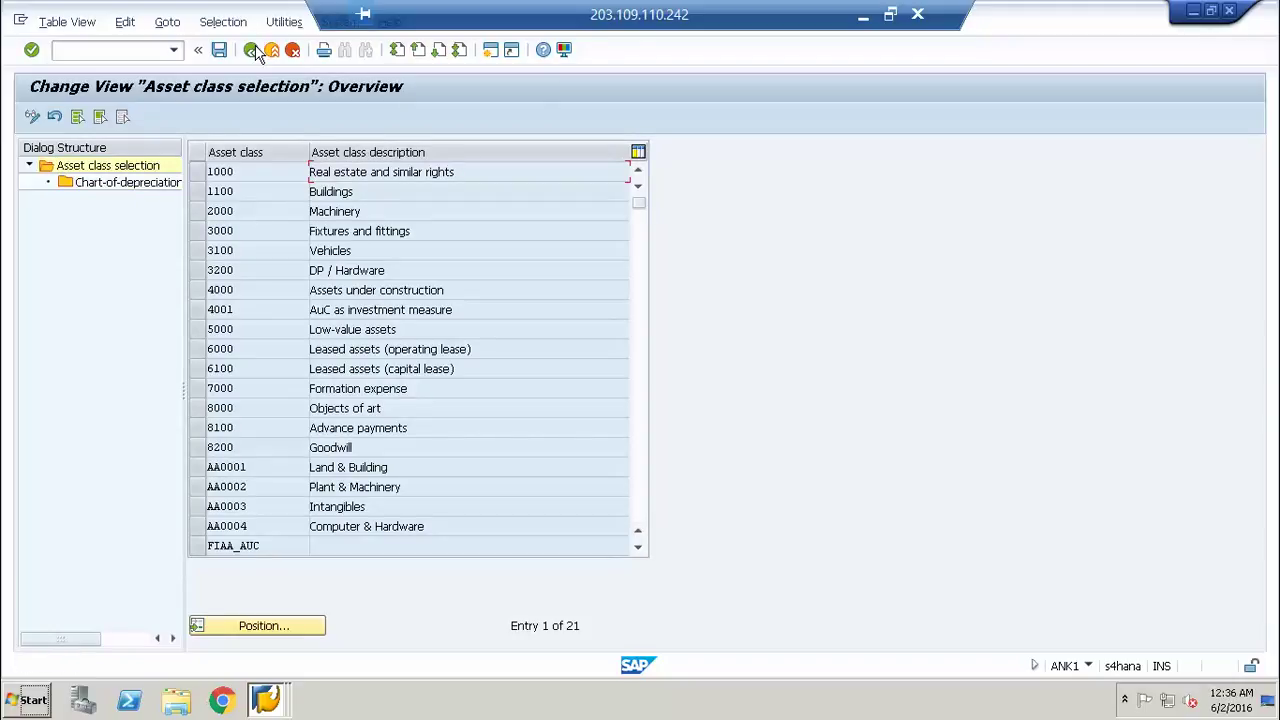
left_click(251, 50)
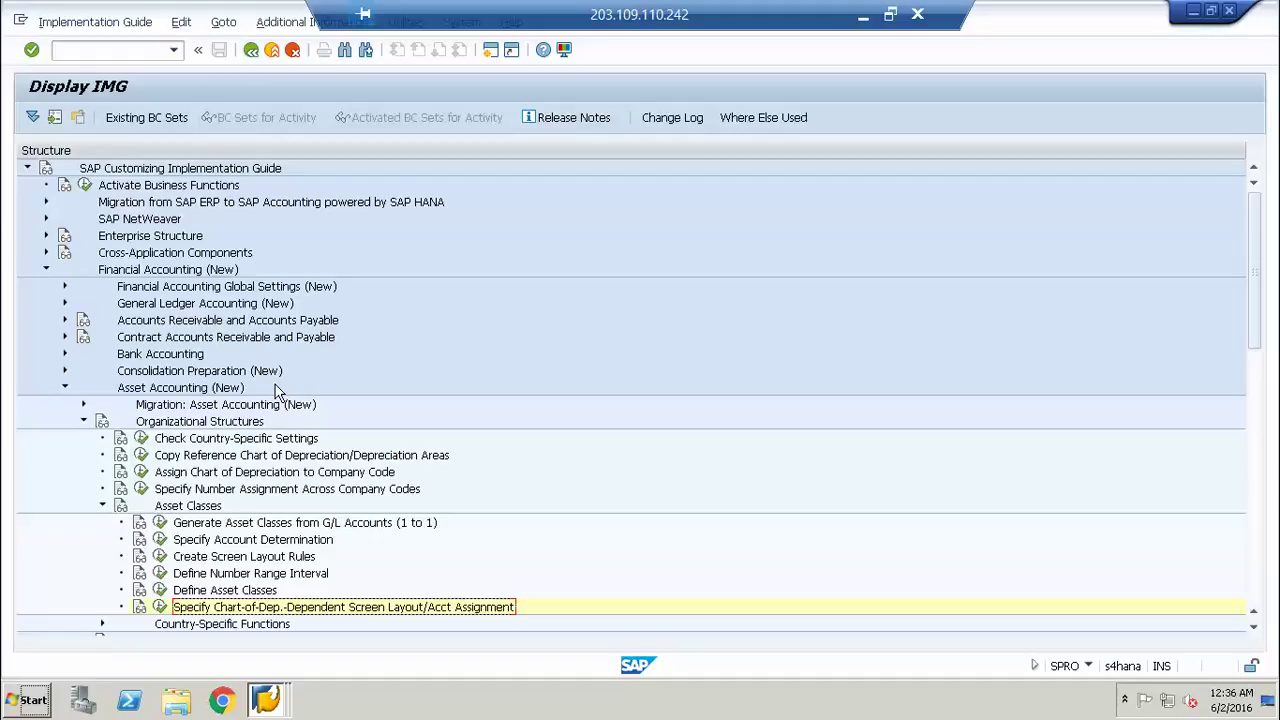
Step: Open the Define Screen Layout for Asset Master Data activity from the Master Data screen layout settings of Asset Accounting (New)
left_click(102, 506)
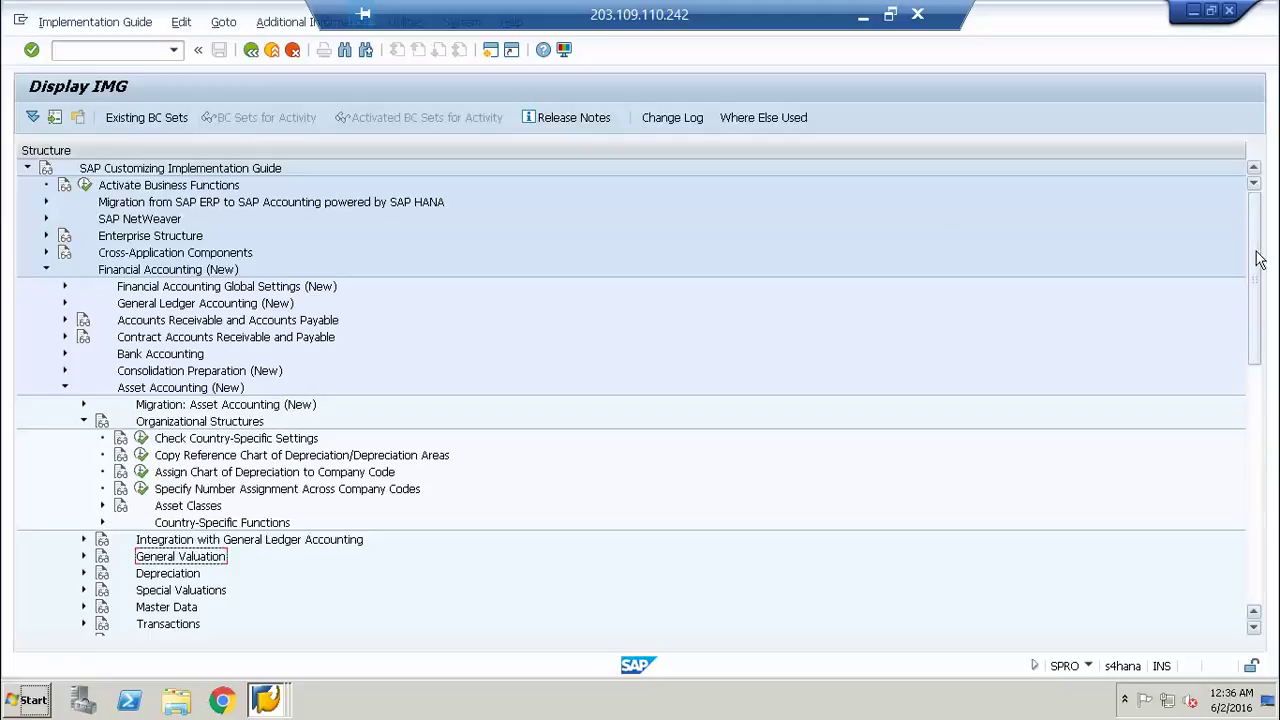
left_click_drag(1258, 259, 1253, 300)
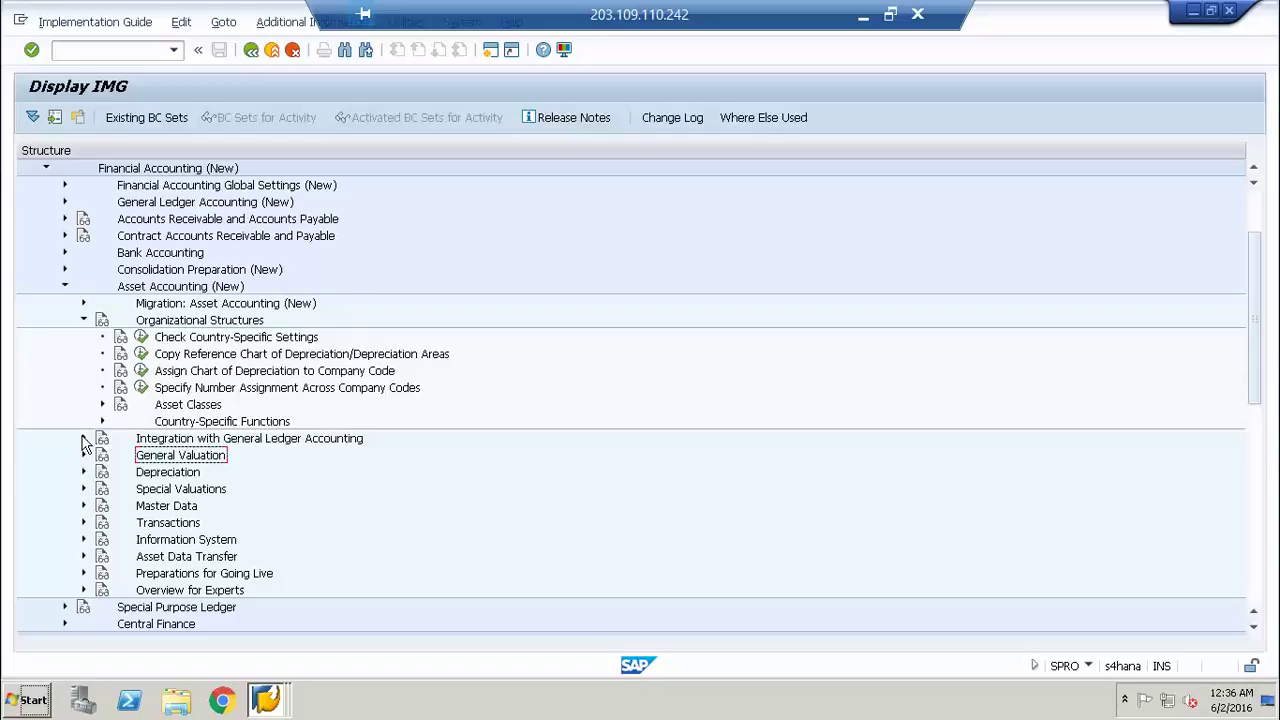
left_click(84, 439)
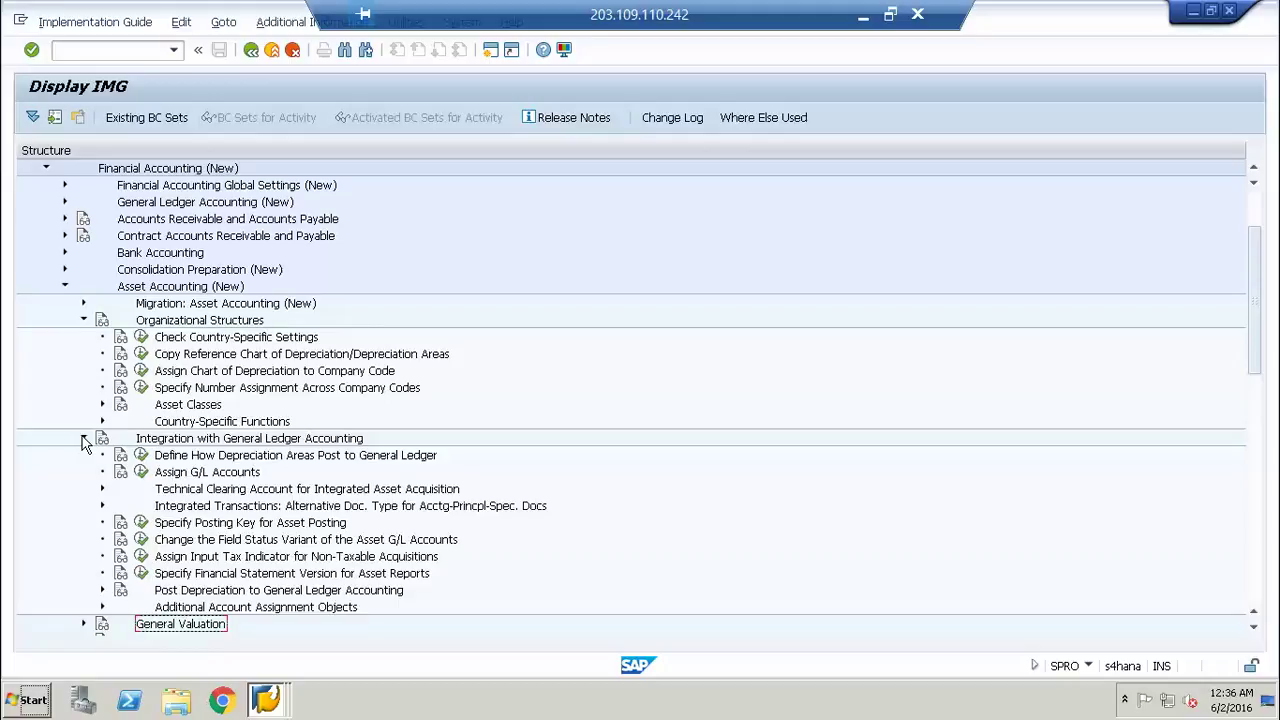
left_click(84, 439)
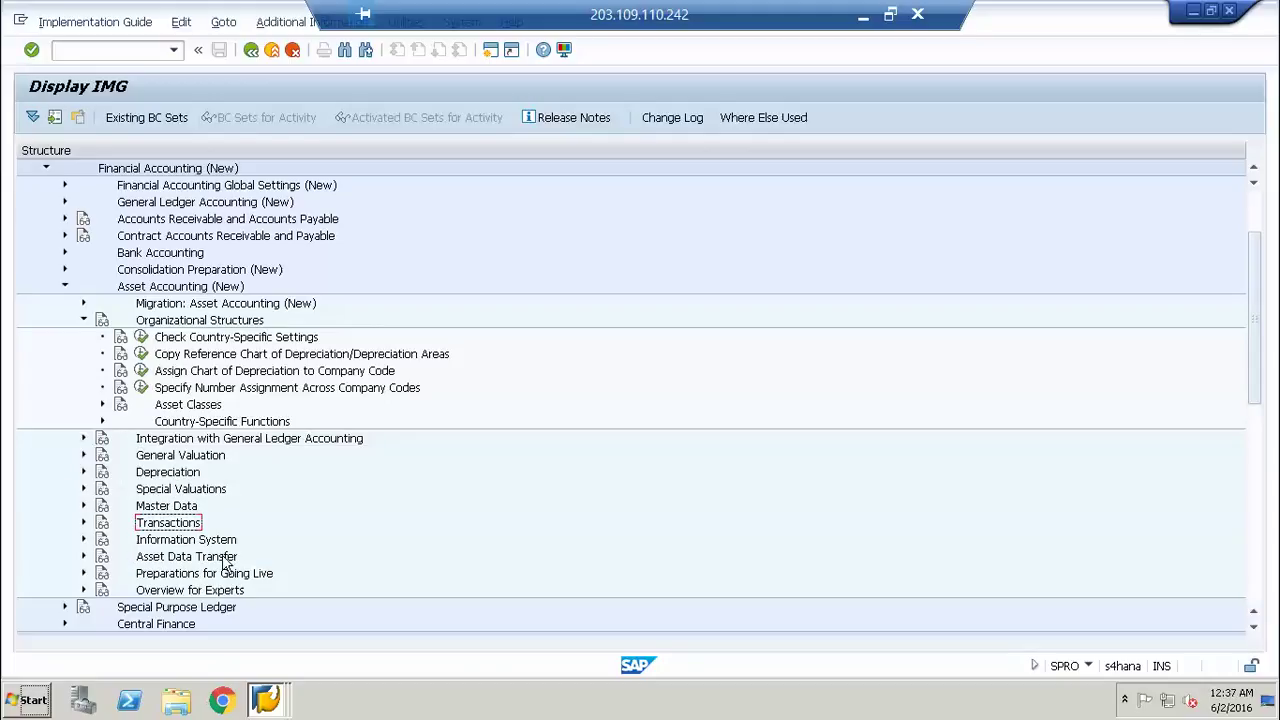
left_click(84, 507)
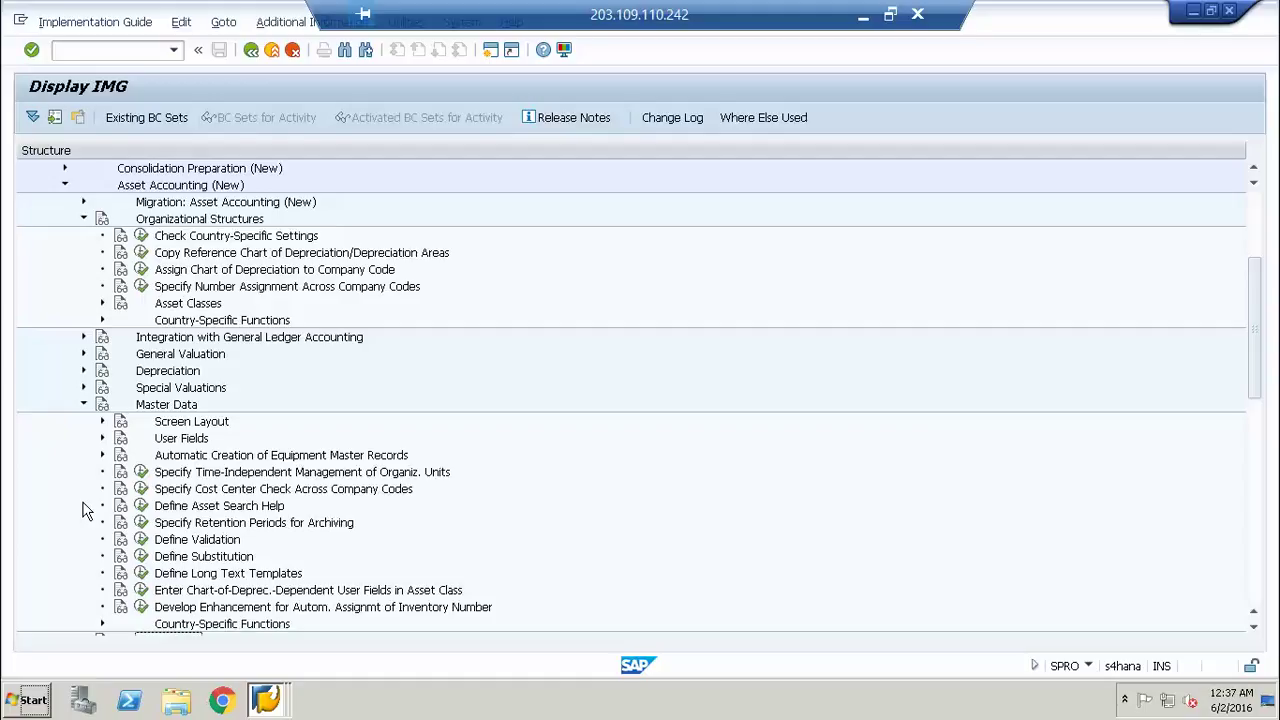
left_click(102, 421)
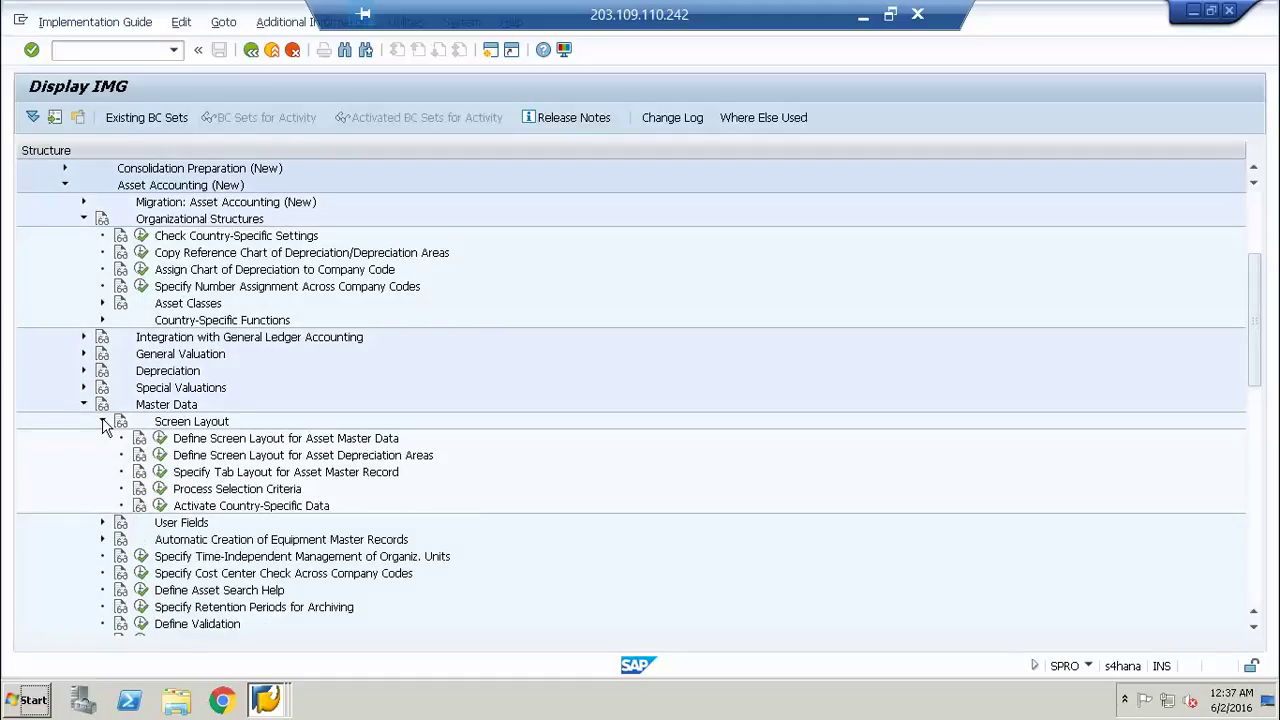
left_click(222, 444)
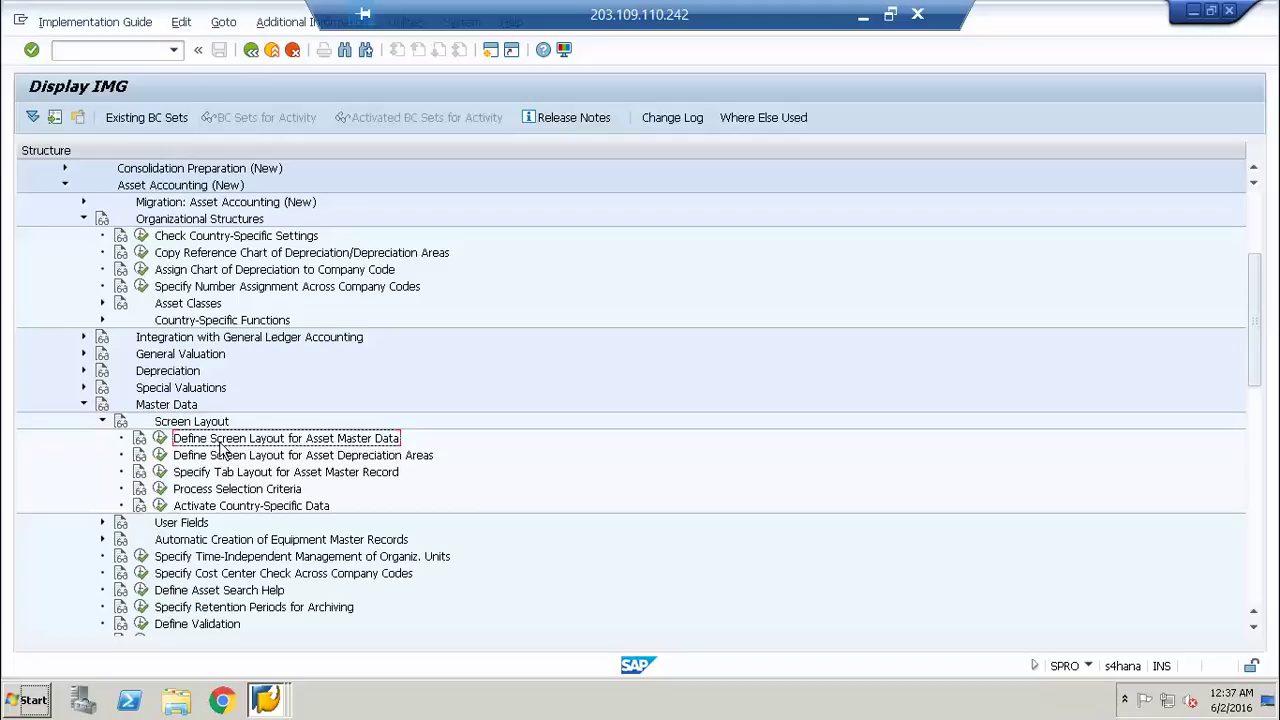
left_click(160, 439)
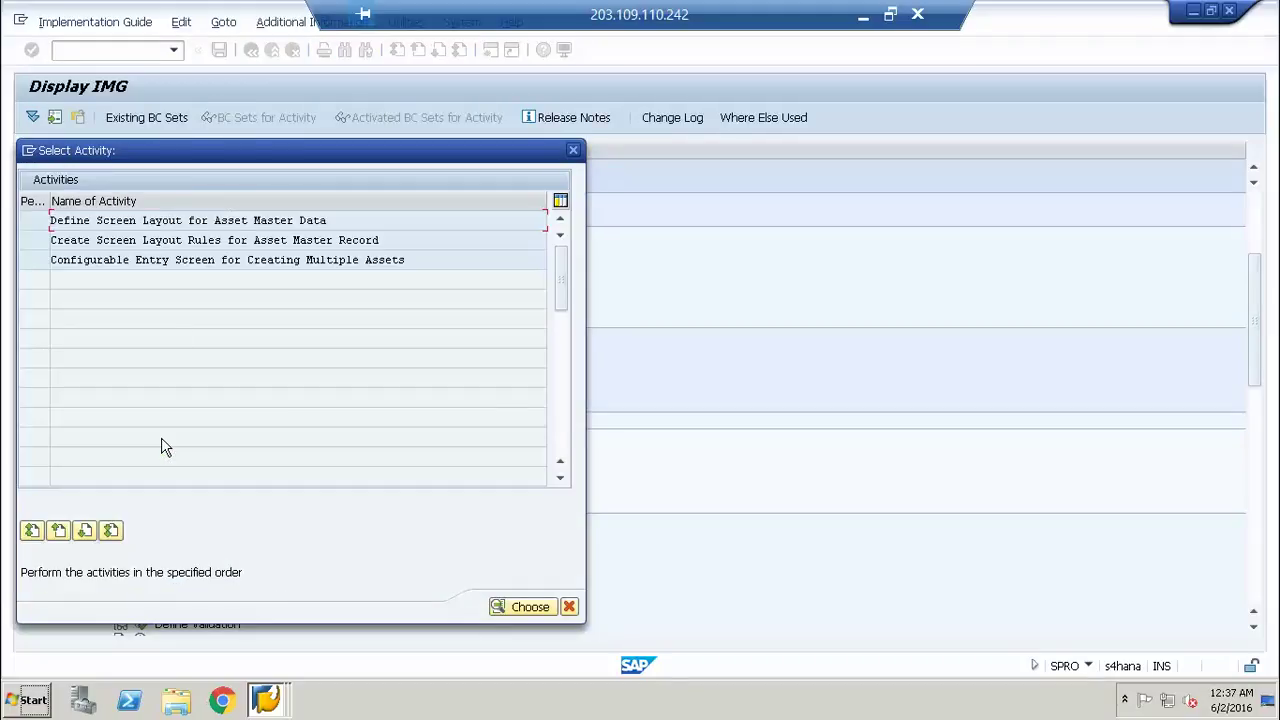
double_click(169, 229)
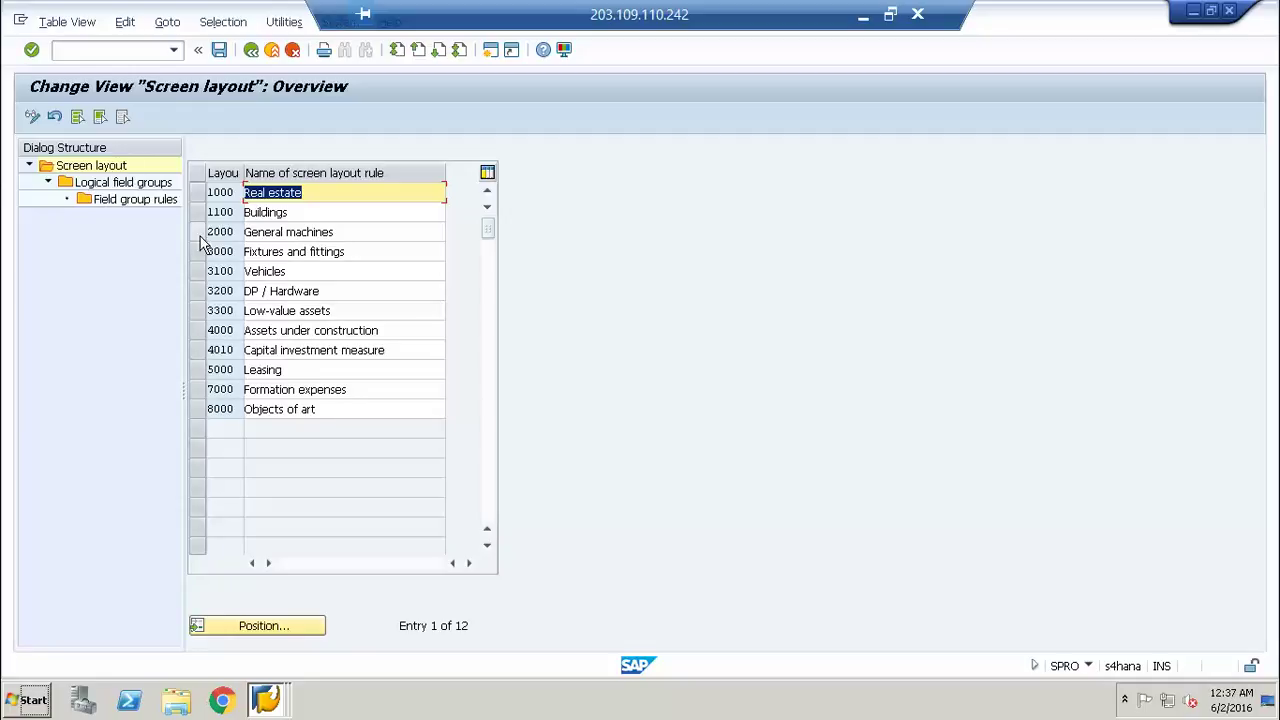
Step: Make Serial number required in the General data rules of screen layout 2000, save in request New Asset Accounting_Ent str - TR#1 and return to the field groups
left_click(200, 236)
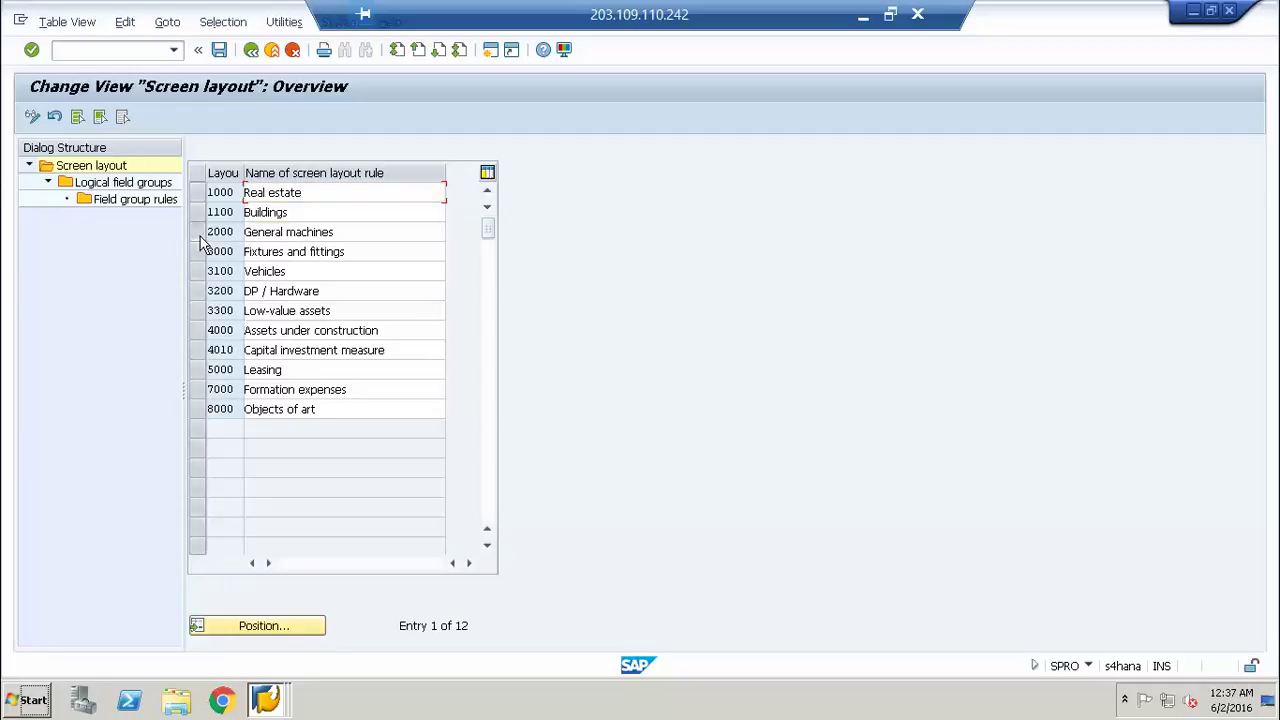
double_click(134, 186)
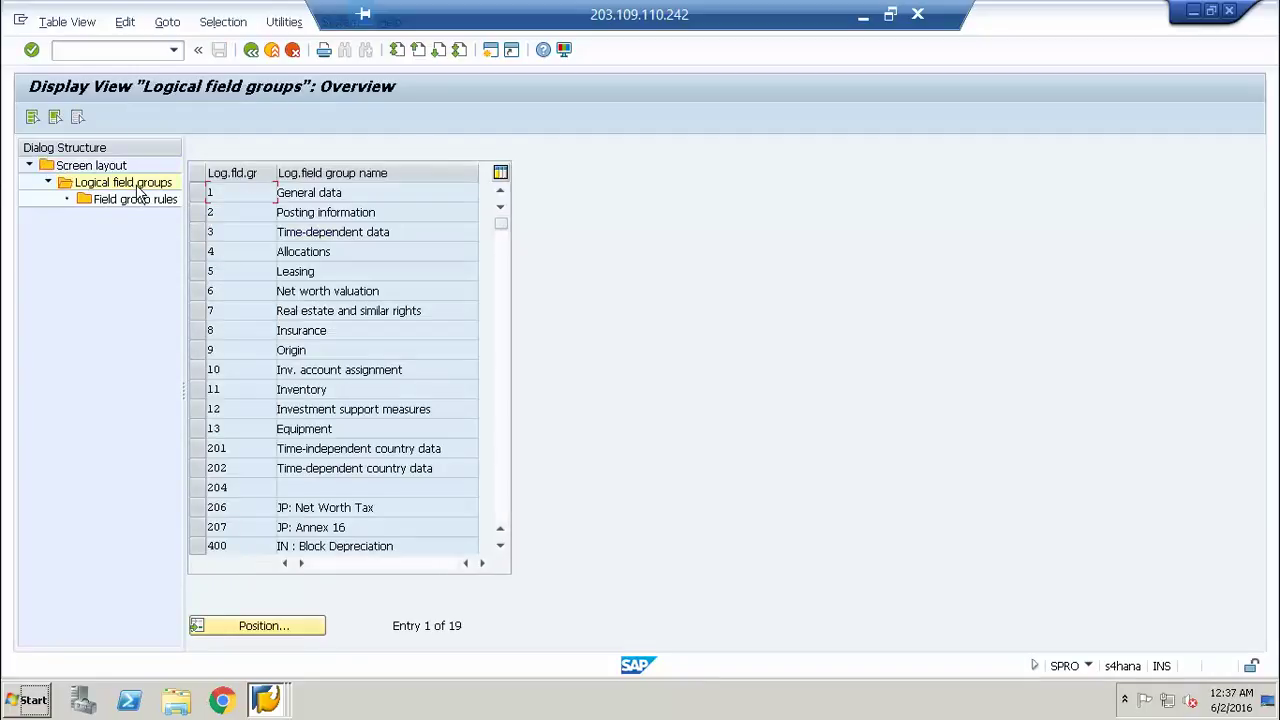
left_click(198, 194)
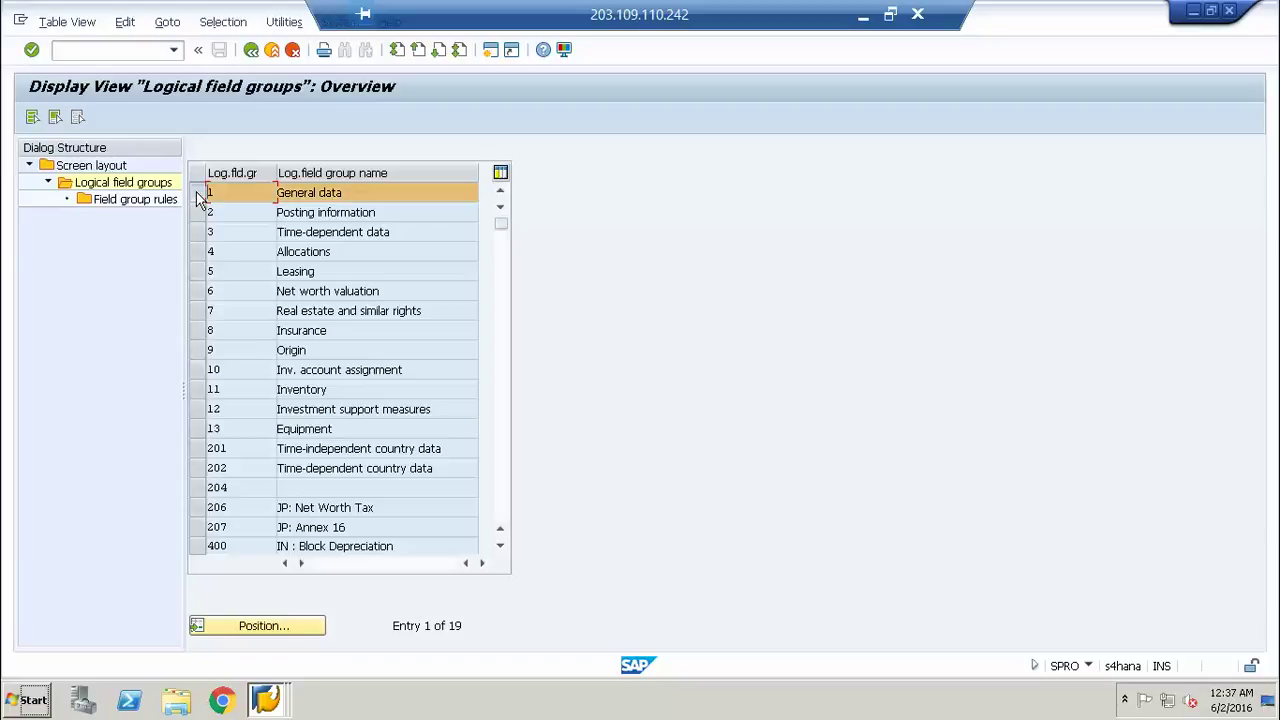
double_click(138, 201)
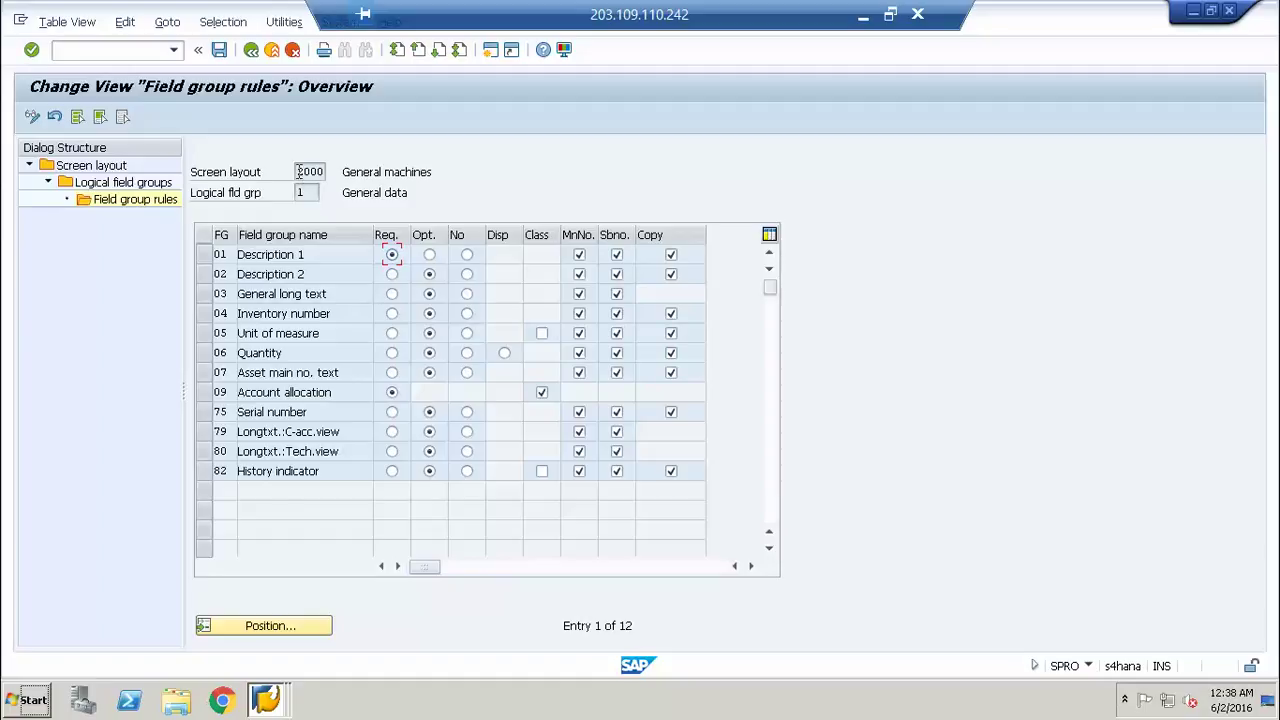
left_click_drag(298, 172, 337, 178)
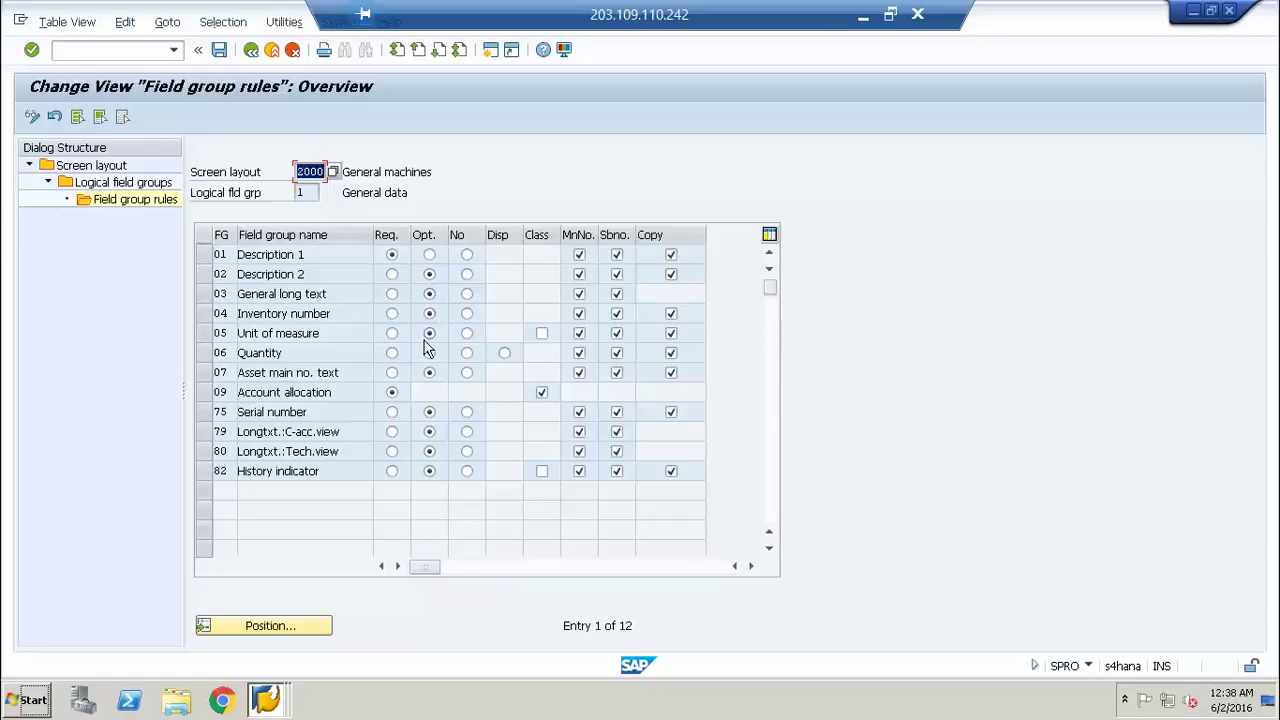
left_click(396, 413)
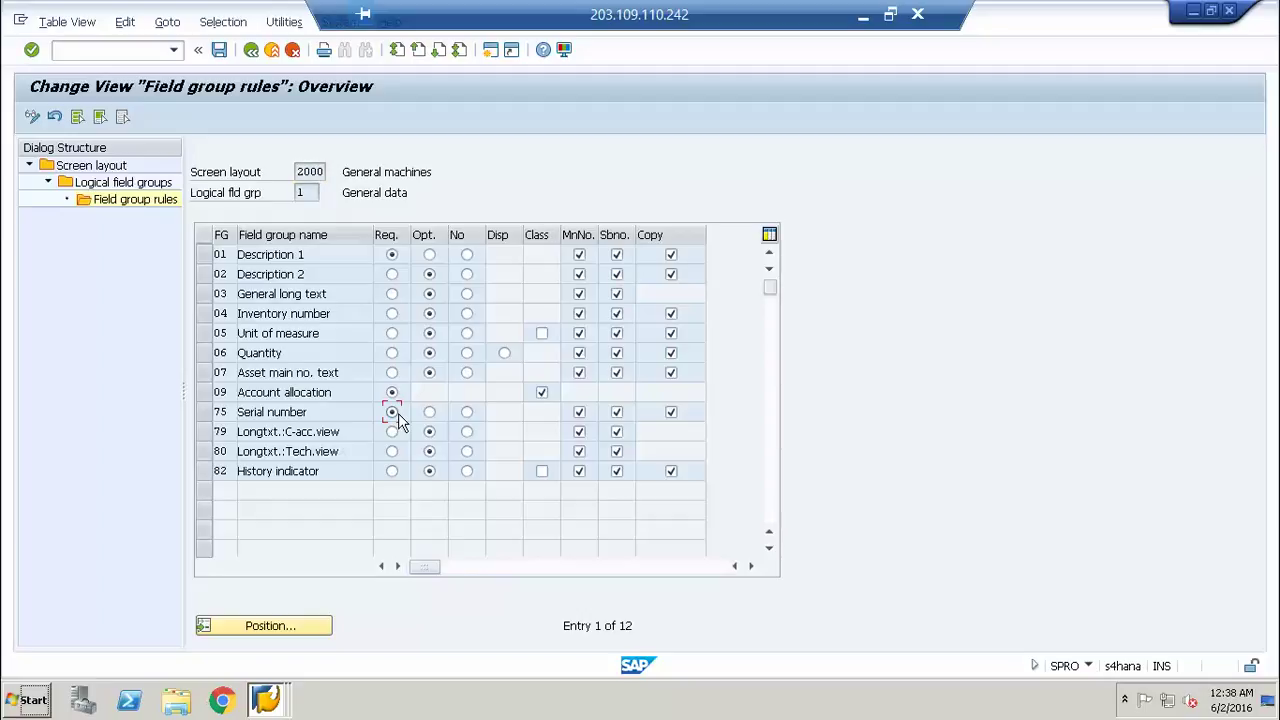
left_click(218, 52)
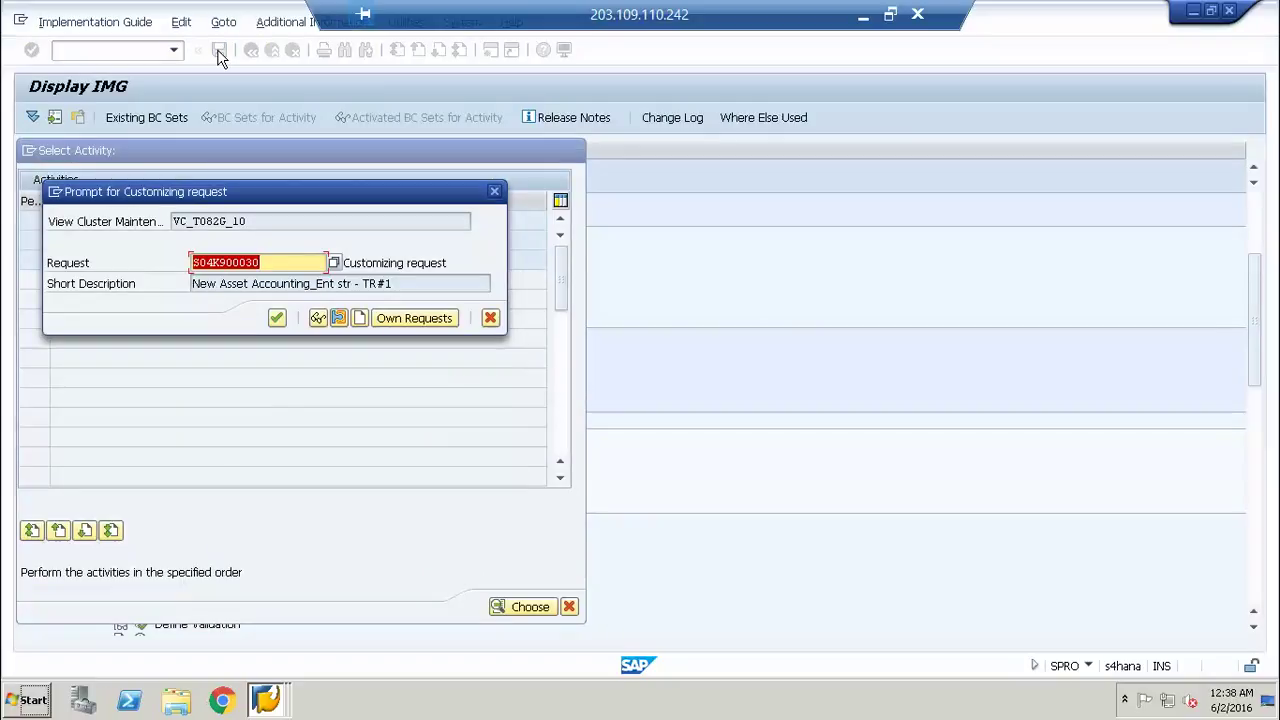
key("Return")
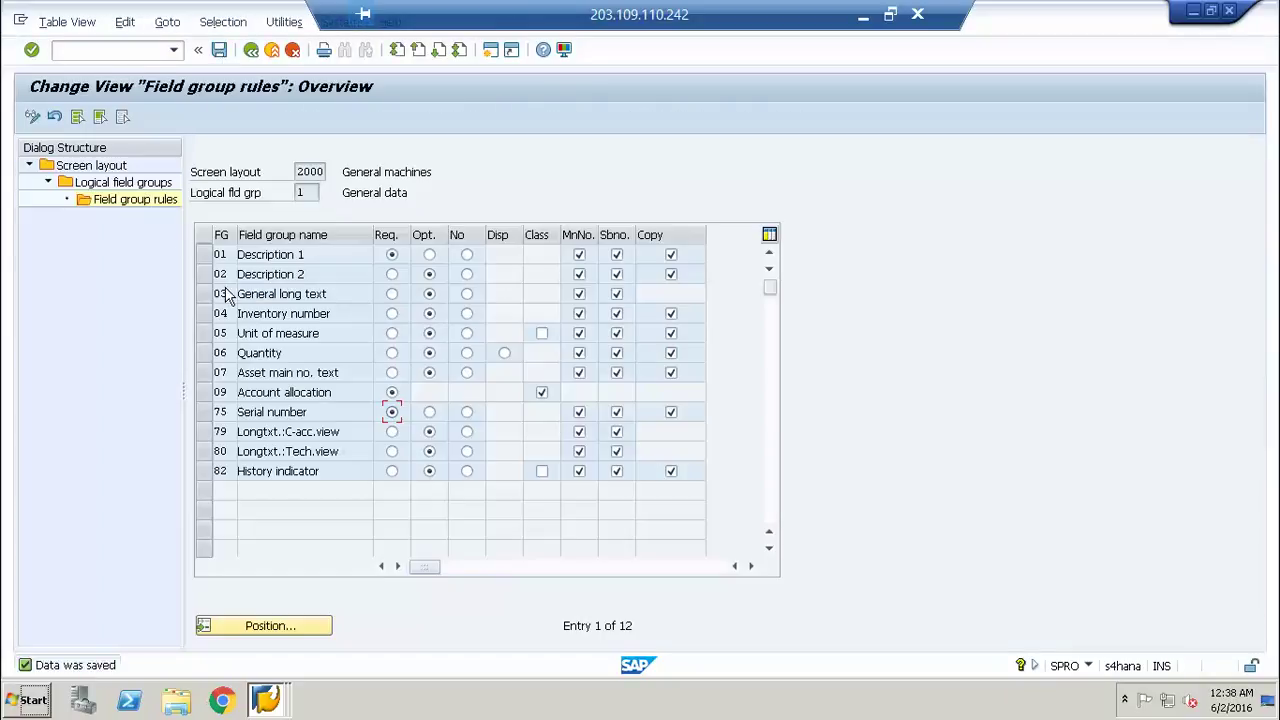
left_click(251, 50)
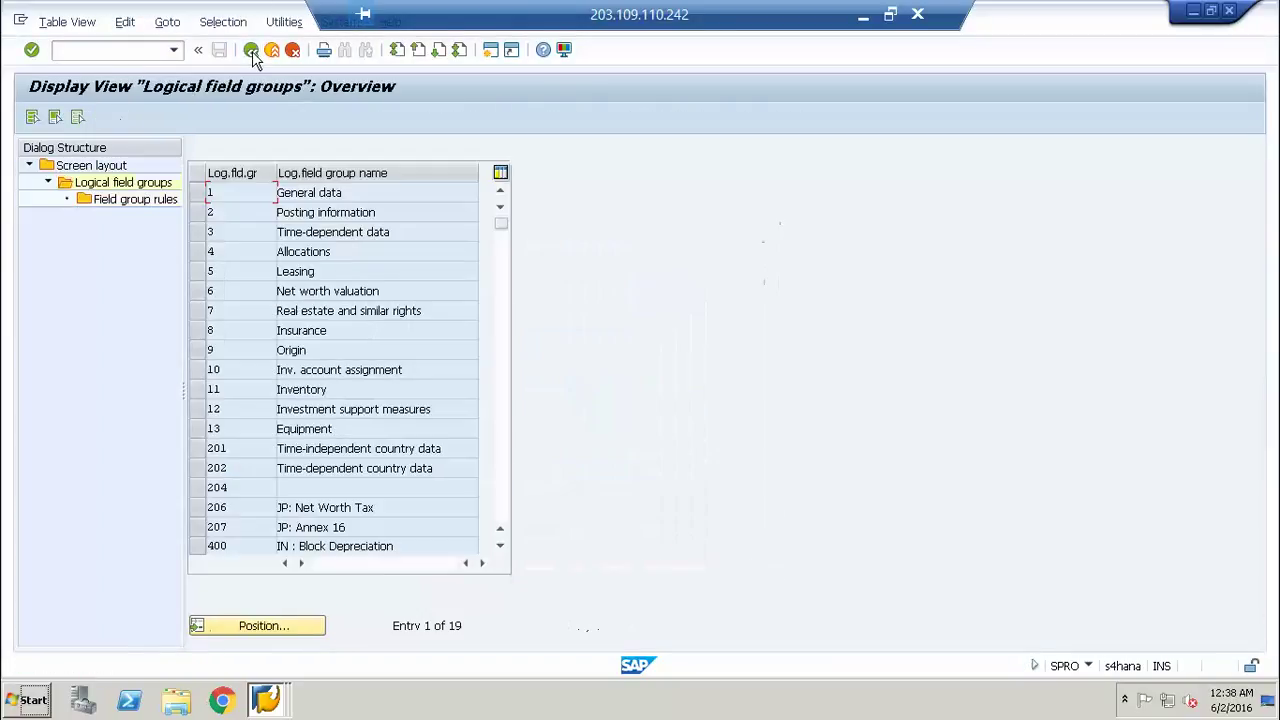
Step: Review the Posting information field group rules of screen layout 2000 and return to the logical field groups
left_click(196, 213)
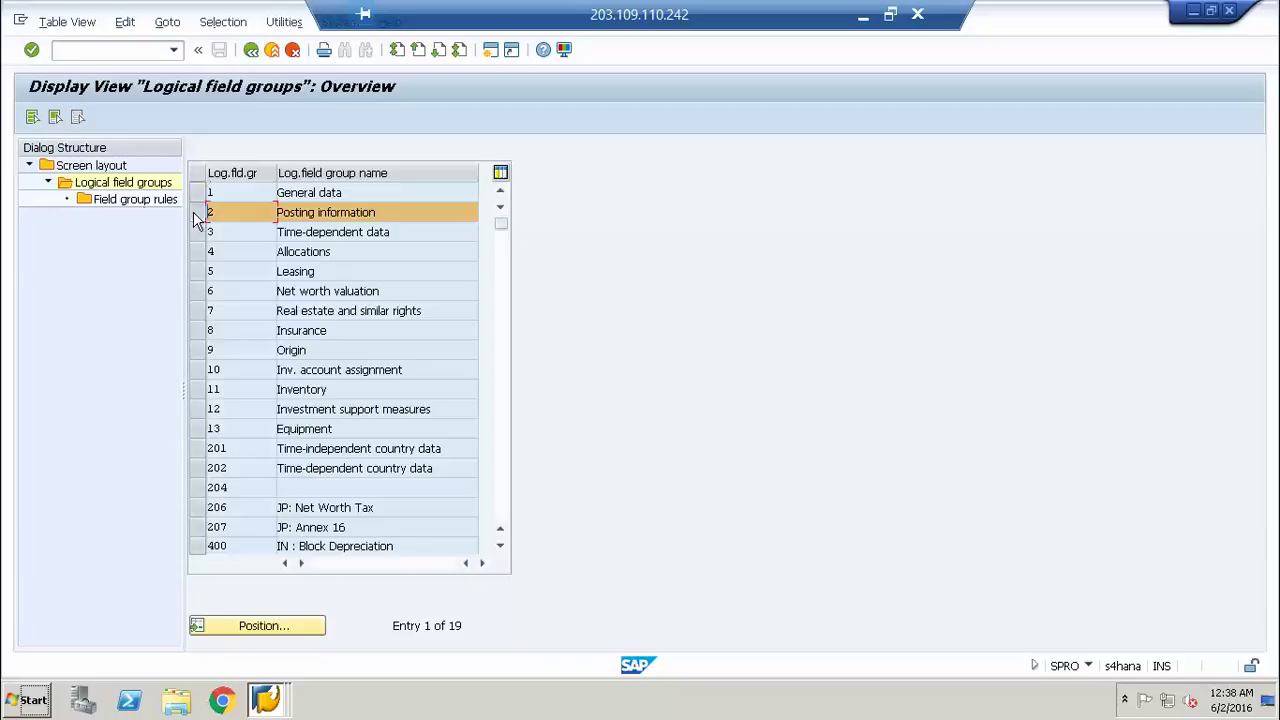
double_click(138, 200)
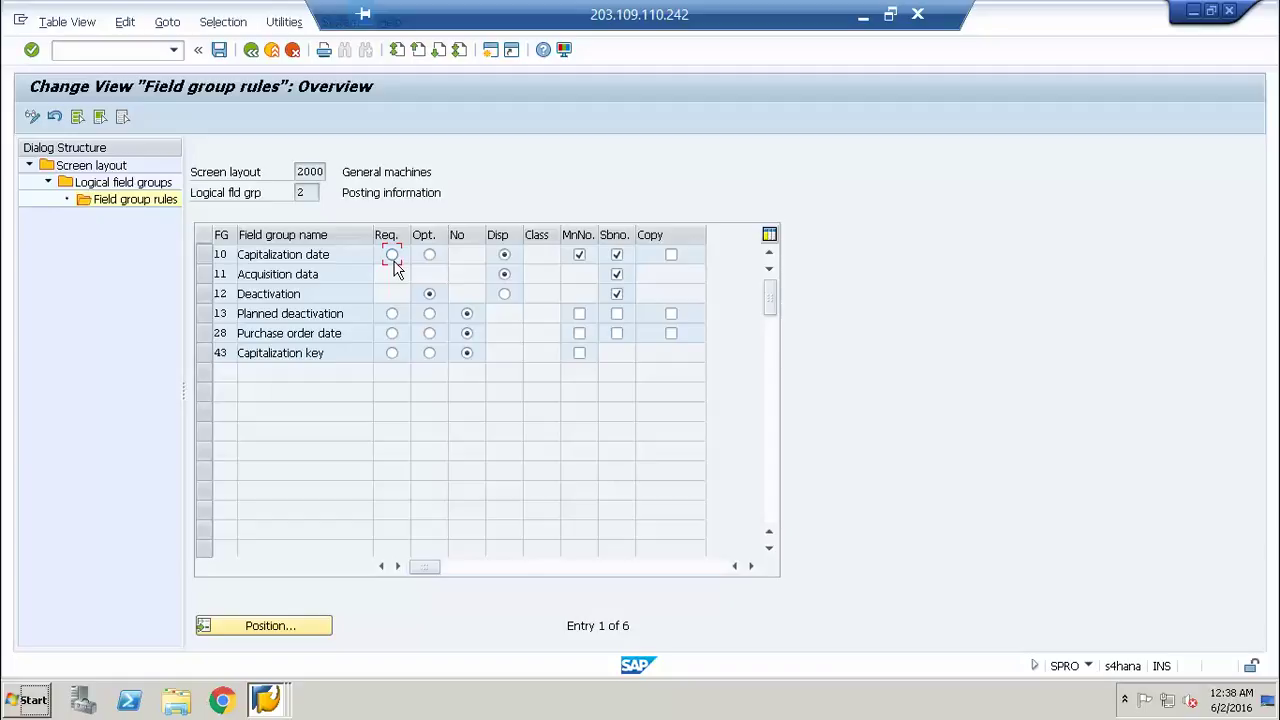
left_click(251, 50)
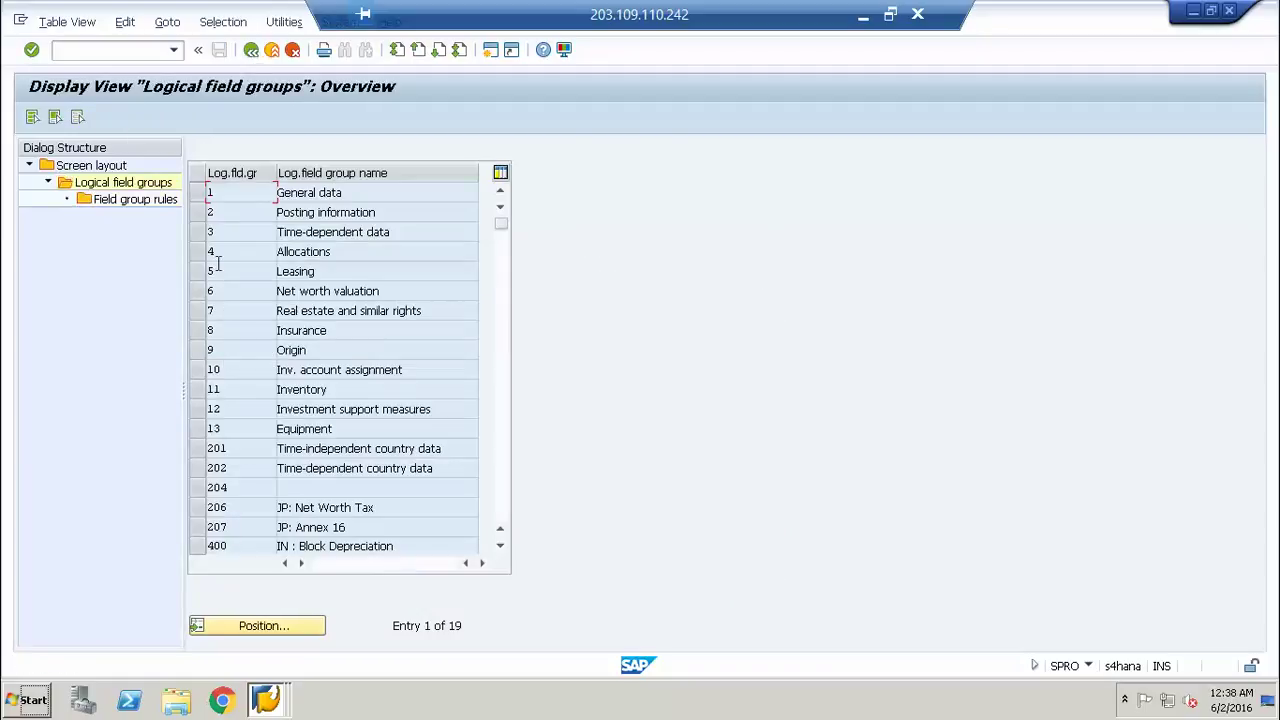
Step: In the Time-dependent data rules of screen layout 2000, make Cost center required and Shutdown optional, keep Business area optional, and try to save
left_click(198, 232)
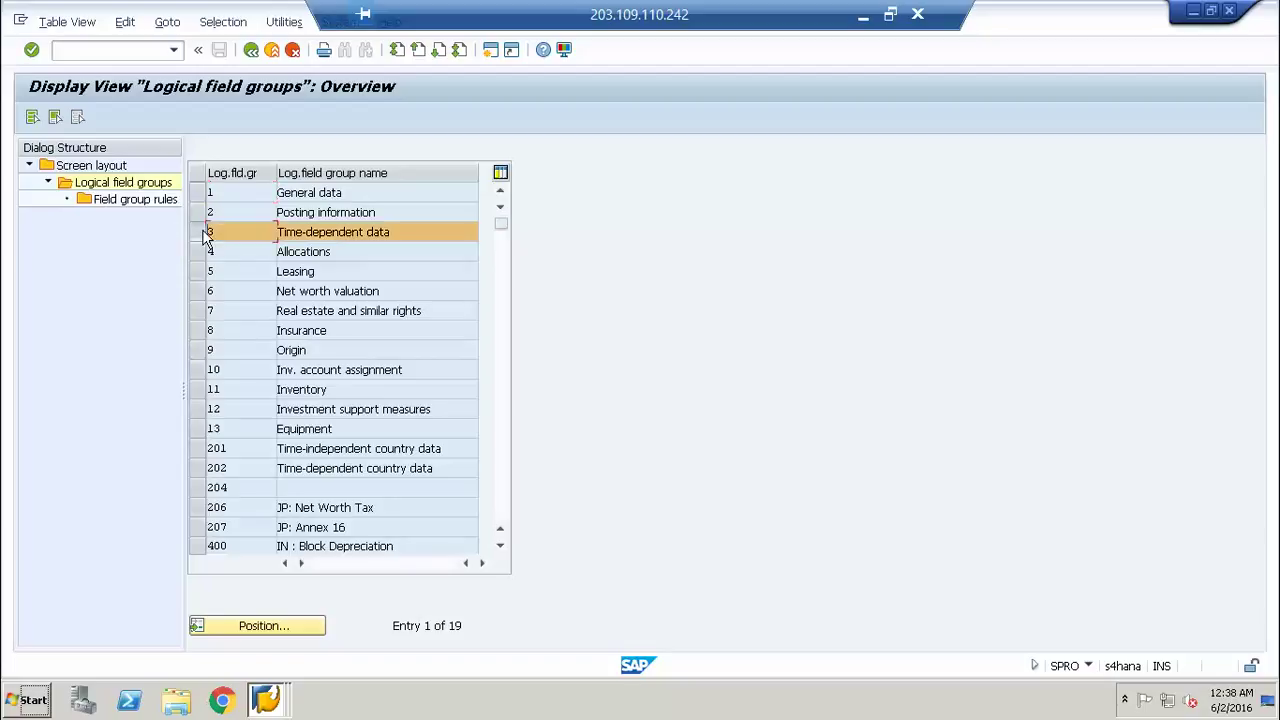
double_click(140, 208)
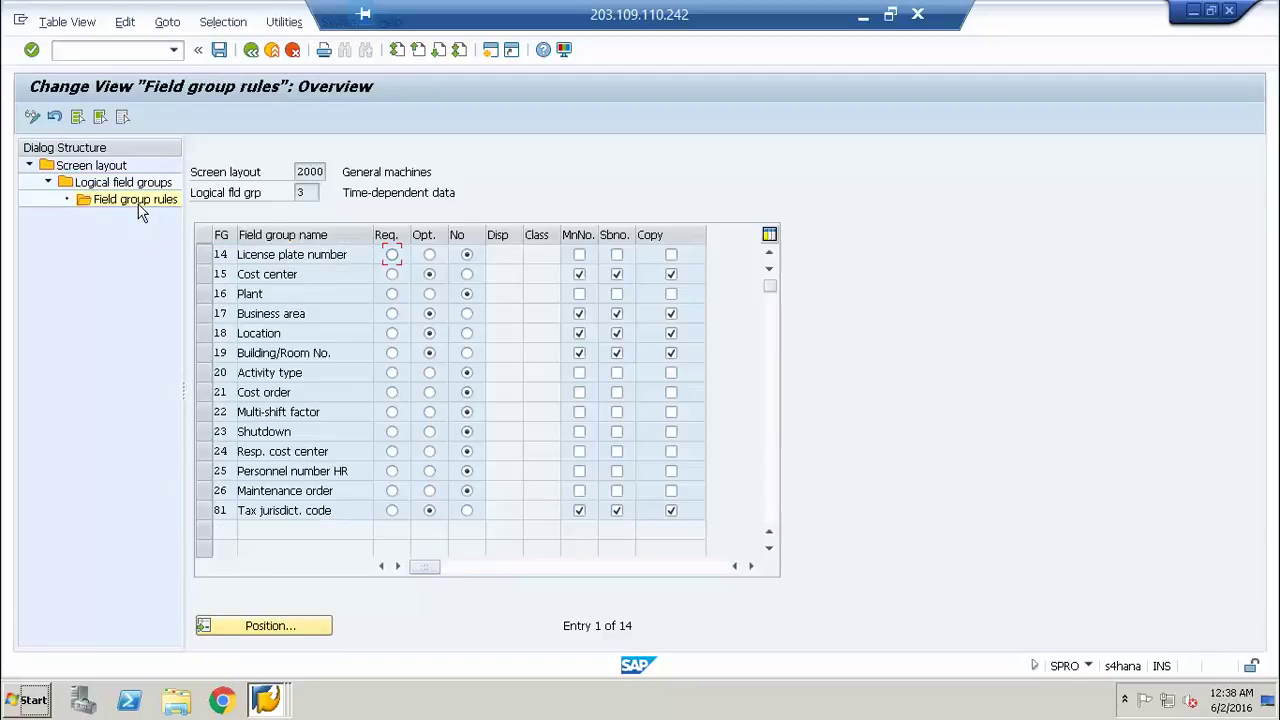
left_click(391, 278)
left_click(429, 433)
left_click(466, 315)
left_click(429, 313)
left_click(220, 50)
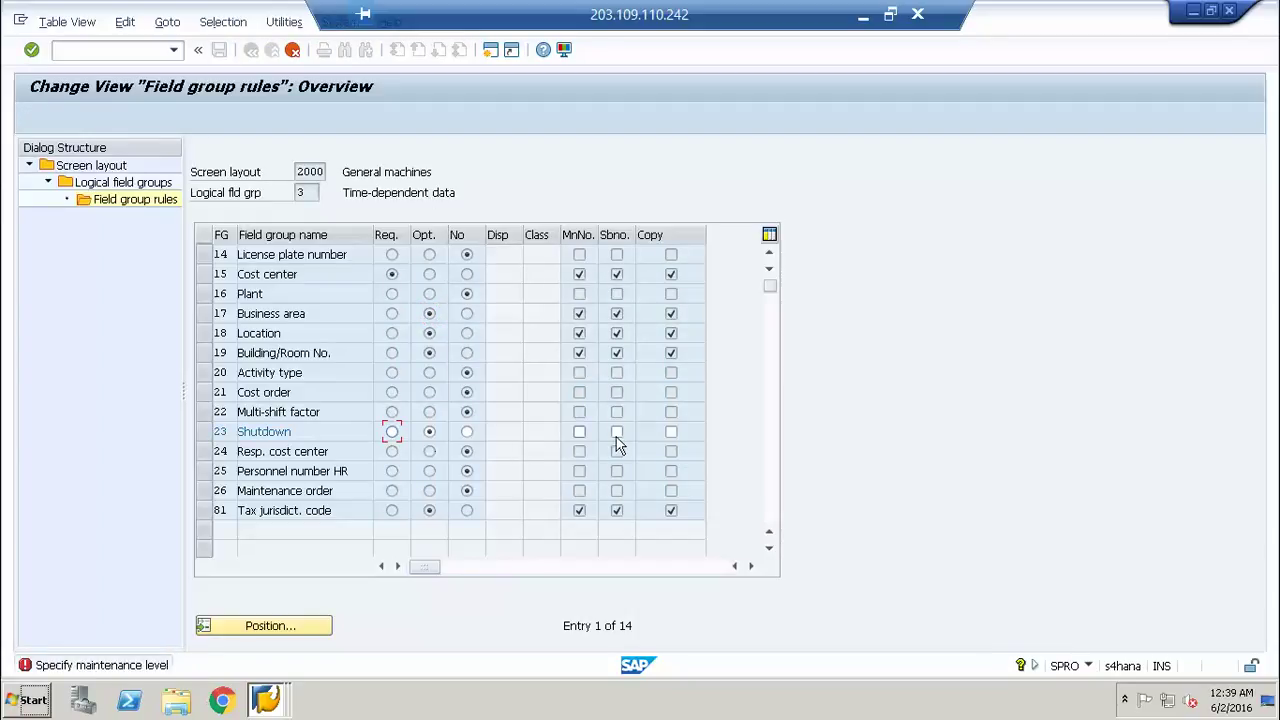
Step: Enable main number, subnumber and copy for the Shutdown field group, save the rules and return to the logical field groups
left_click(584, 436)
left_click(616, 433)
left_click(670, 434)
key("ctrl+s")
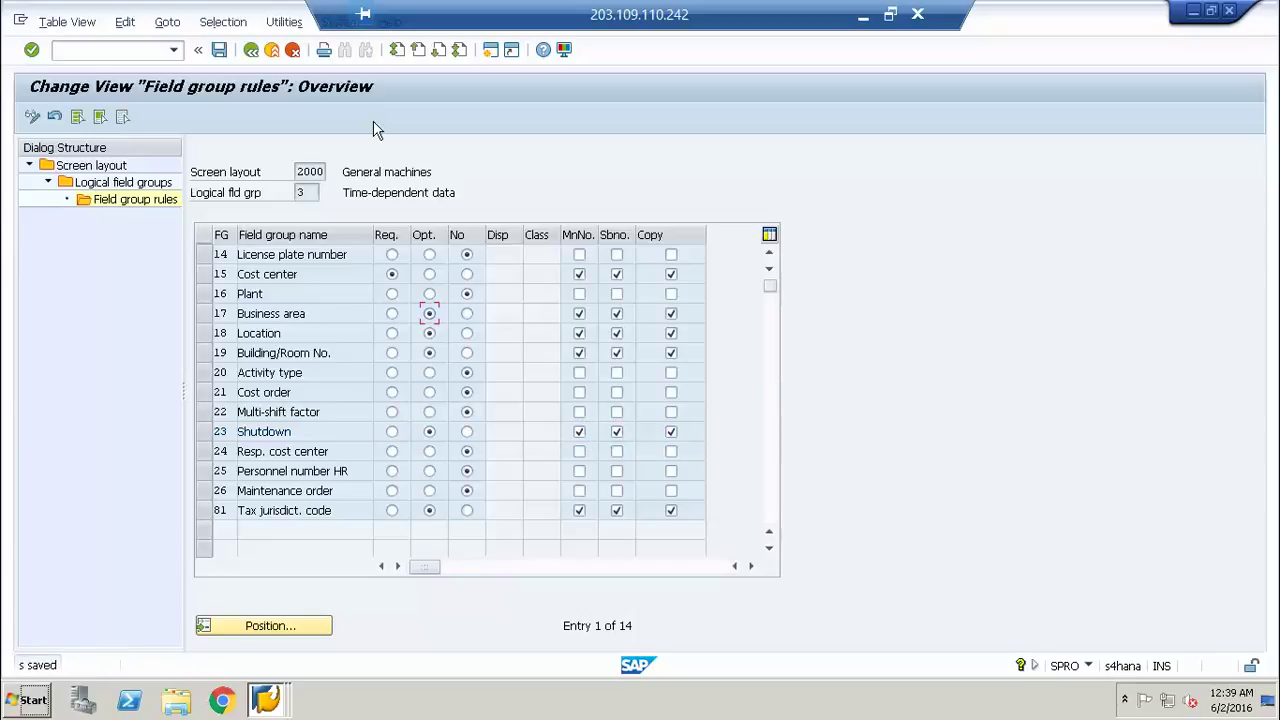
left_click(219, 52)
left_click(219, 52)
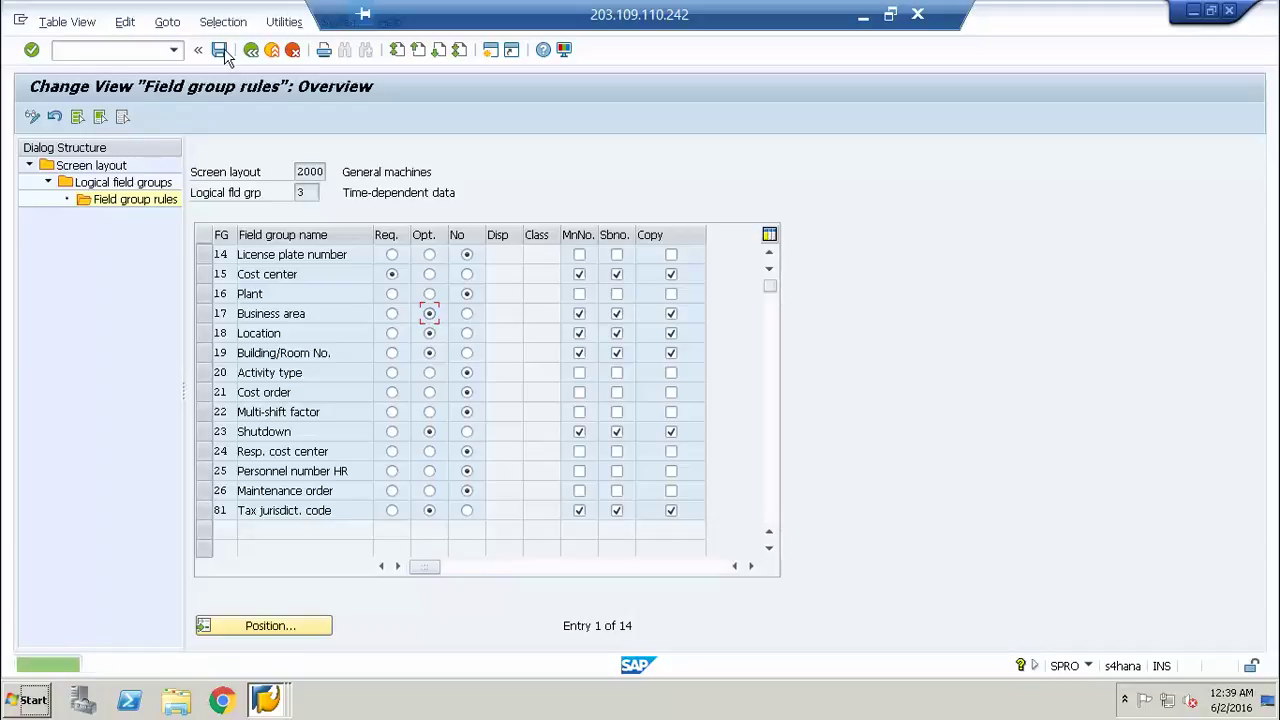
left_click(250, 50)
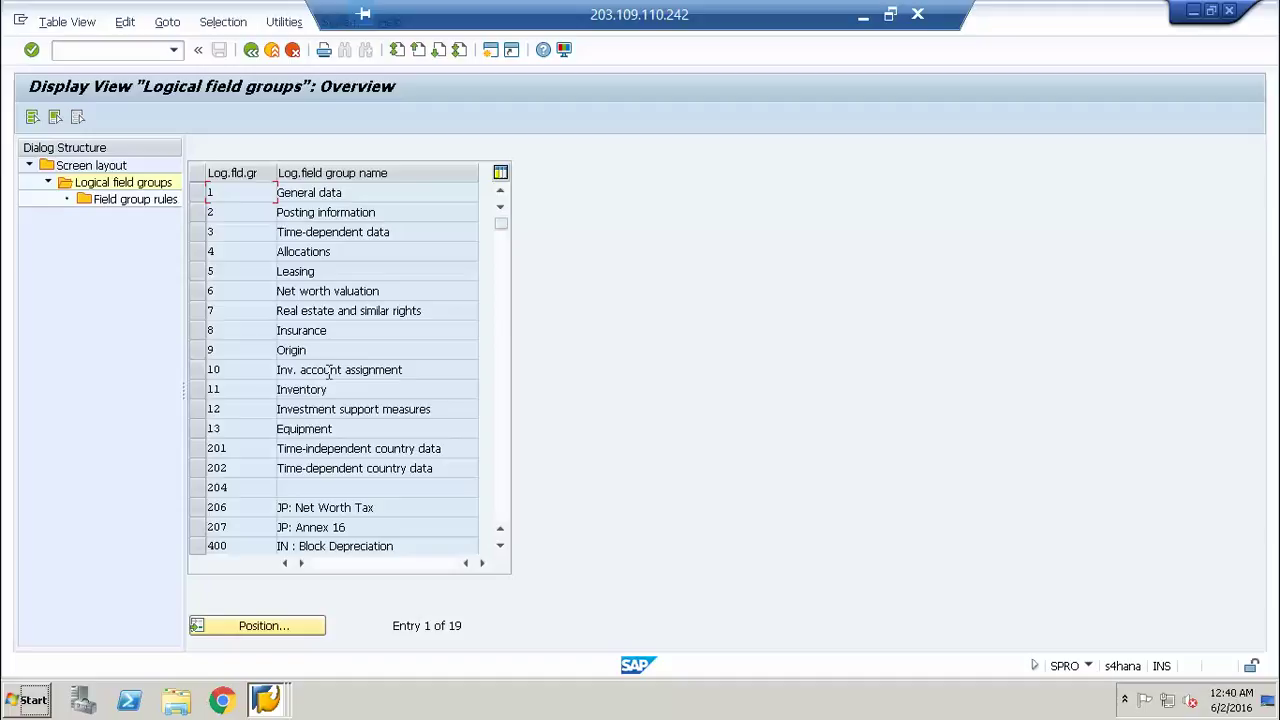
Step: Review the General data field group rules of screen layout 1000 (Real estate) and return to the logical field groups
left_click(251, 51)
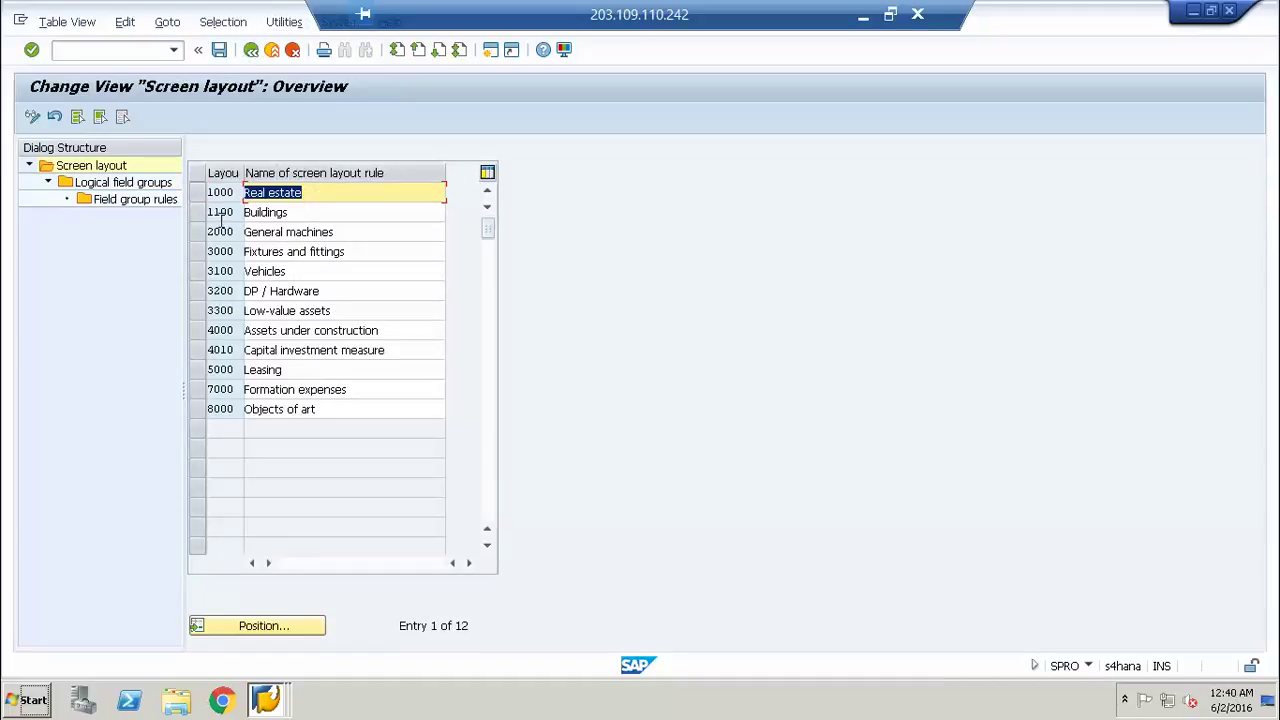
left_click(197, 194)
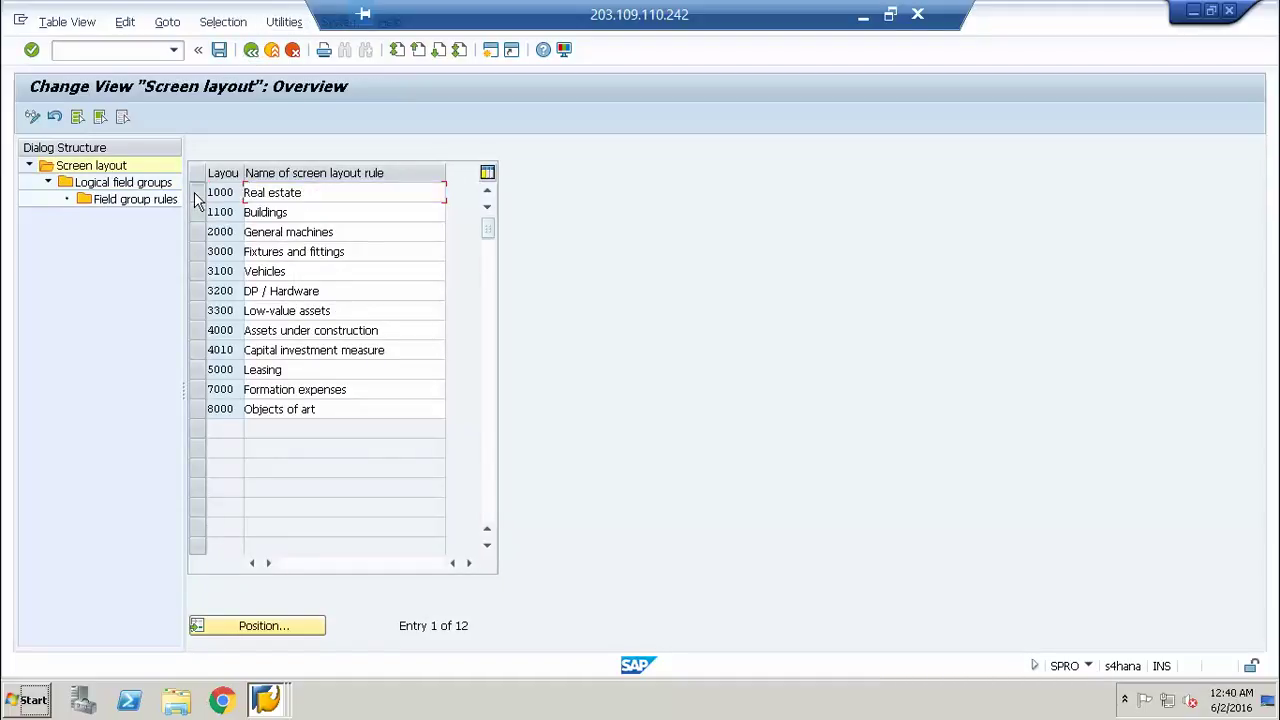
left_click(130, 198)
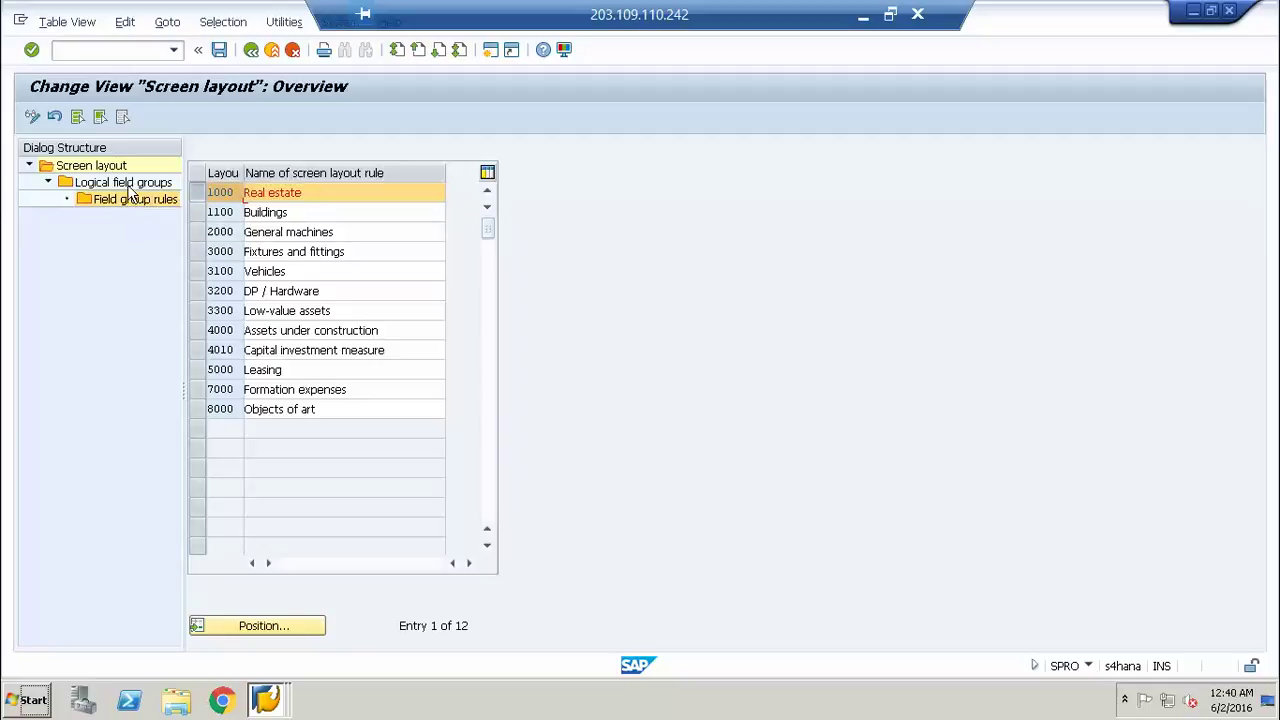
double_click(128, 184)
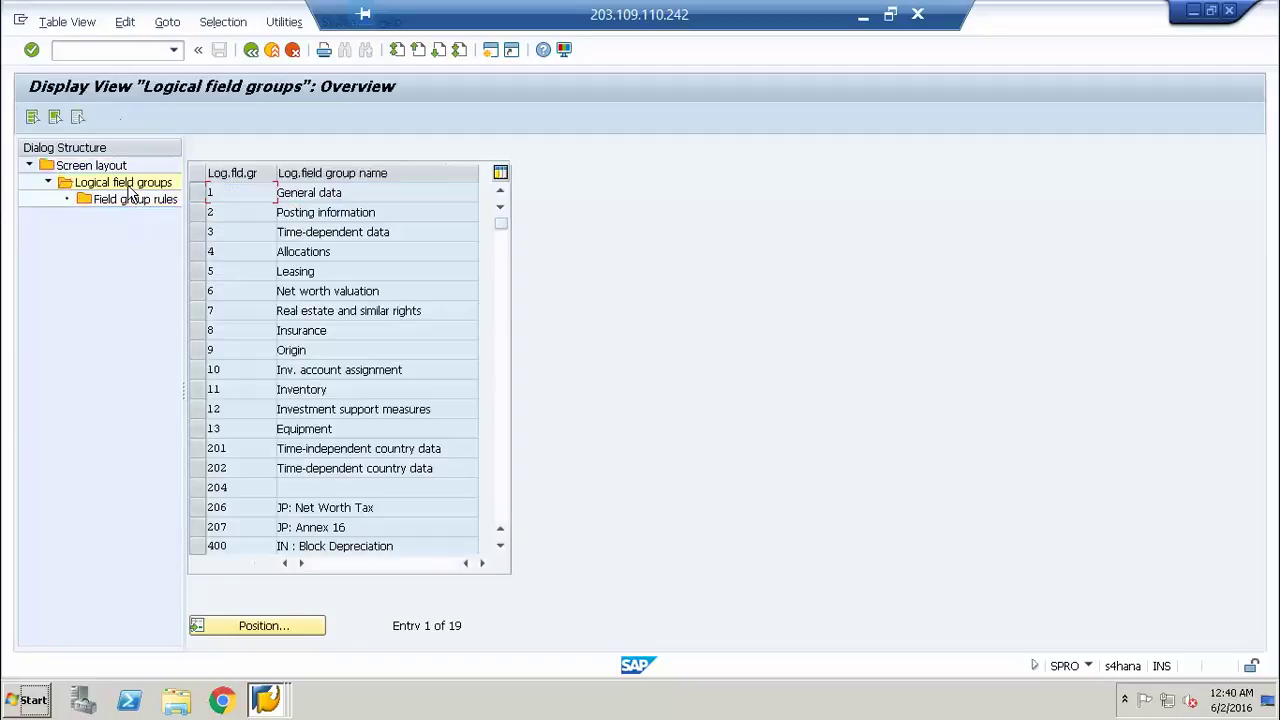
left_click(197, 193)
double_click(130, 200)
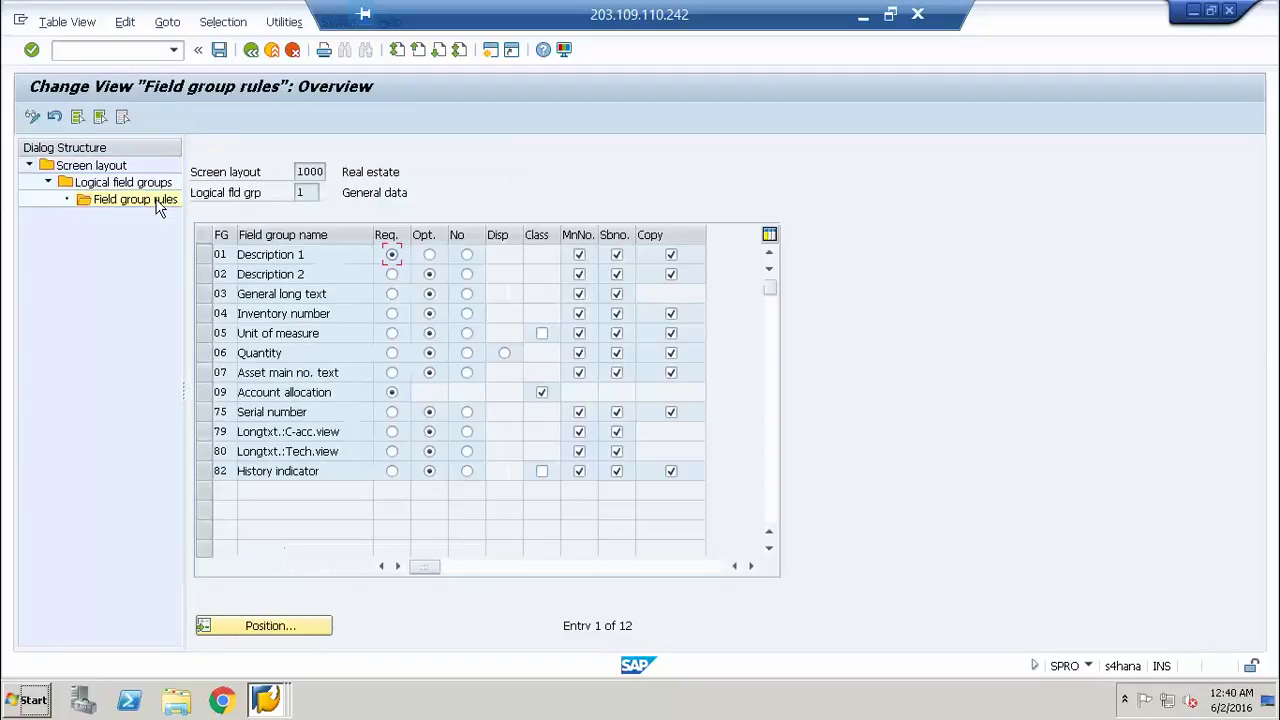
left_click(393, 396)
left_click(251, 50)
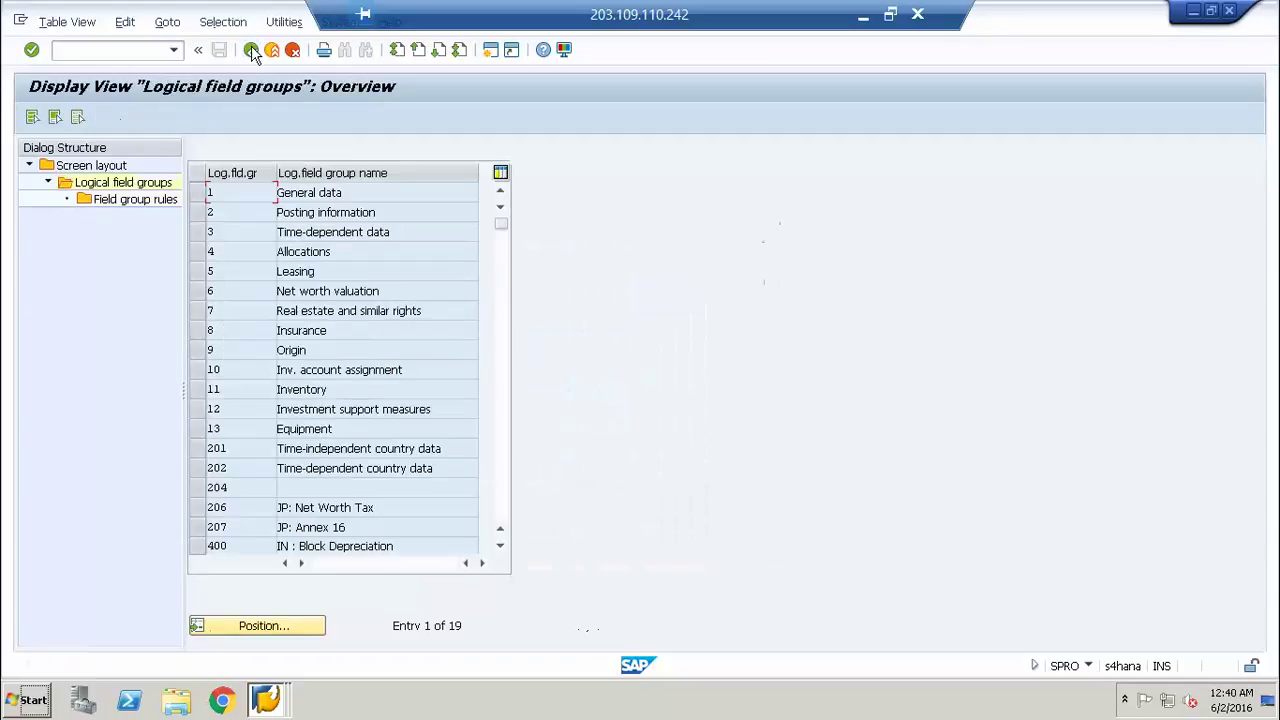
Step: Review the Posting information field group rules of screen layout 1000 (Real estate) and leave them
left_click(197, 212)
double_click(92, 200)
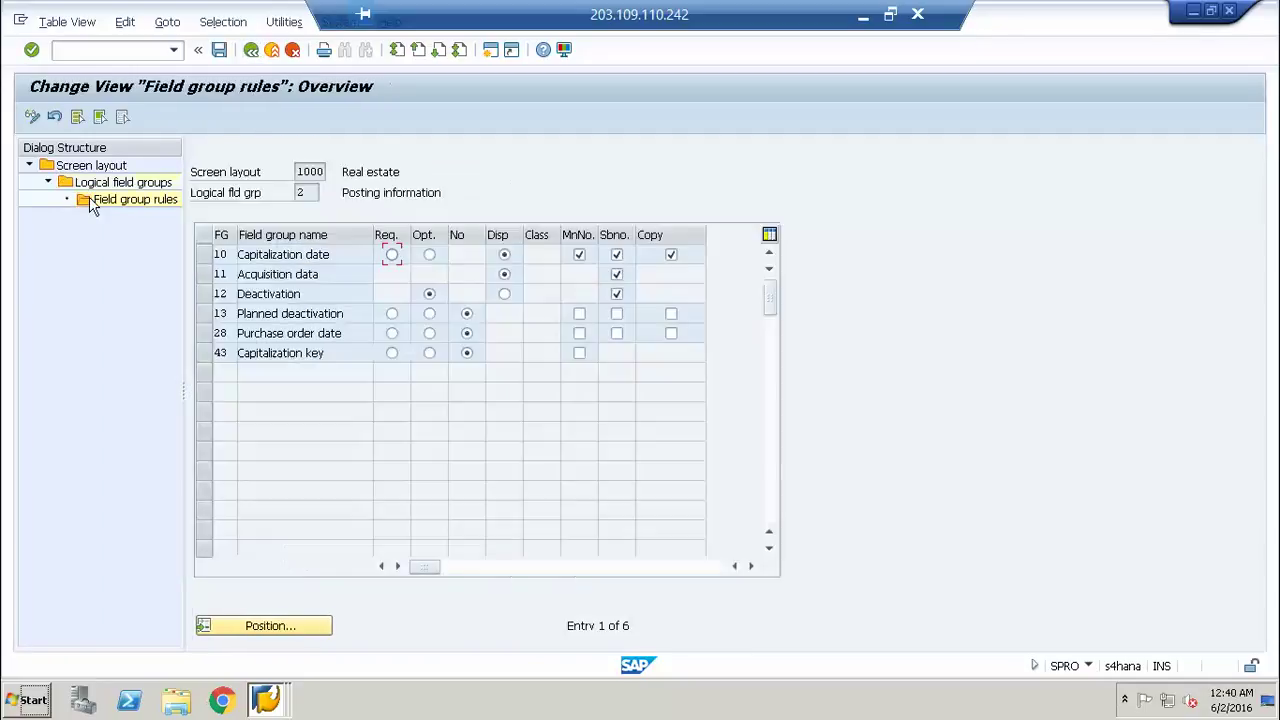
left_click(251, 50)
left_click(251, 50)
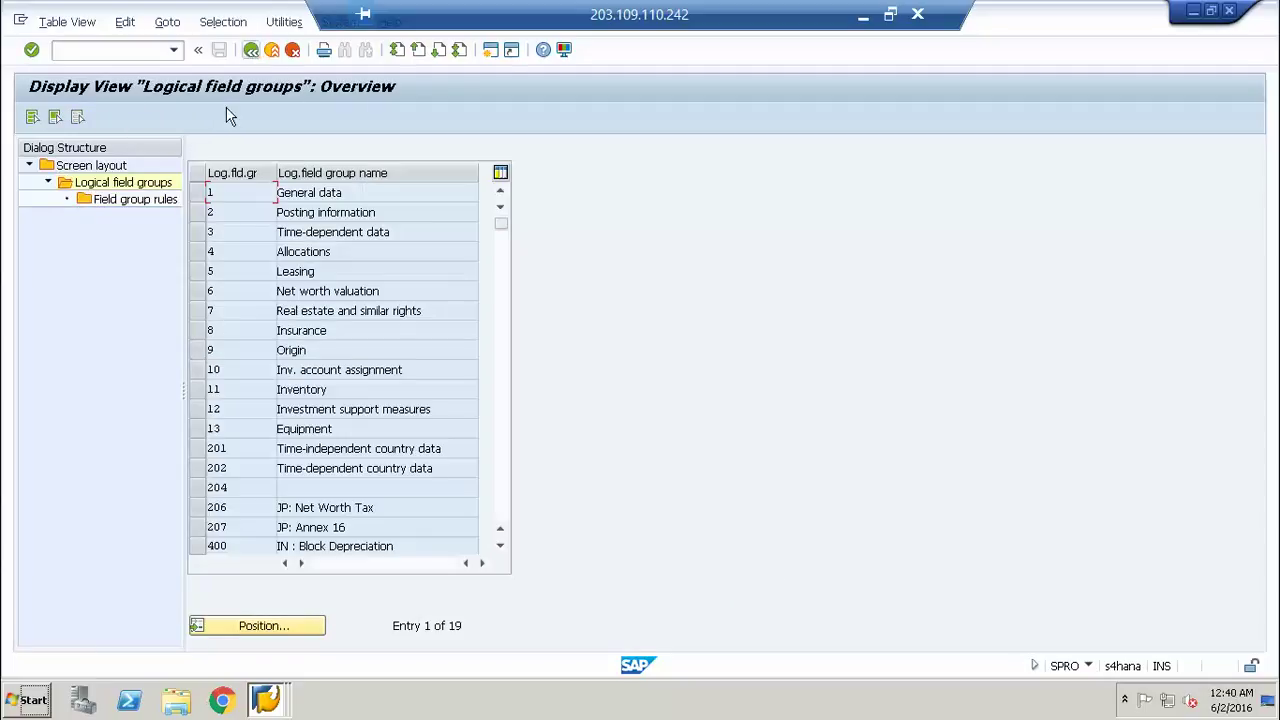
Step: Make Cost center a required field in the Time-dependent data rules of screen layout 1000 (Real estate) and save
left_click(209, 234)
double_click(132, 202)
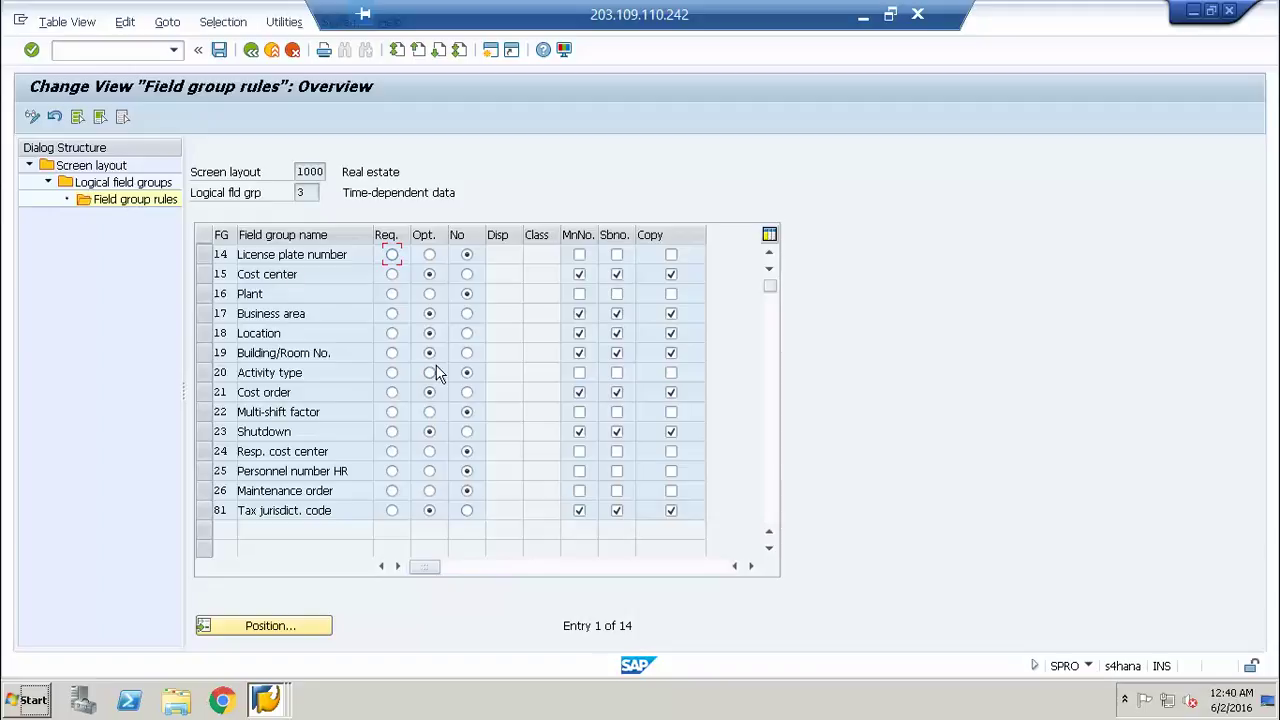
left_click(391, 274)
left_click(218, 50)
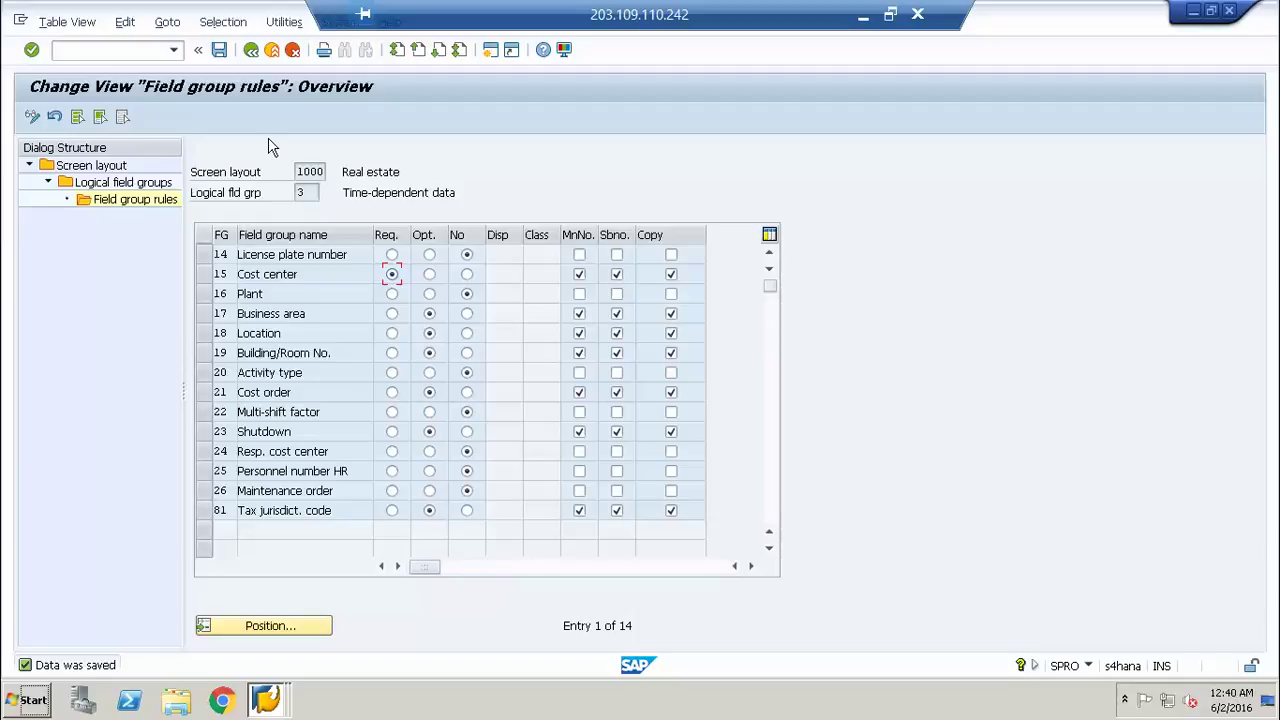
left_click(863, 14)
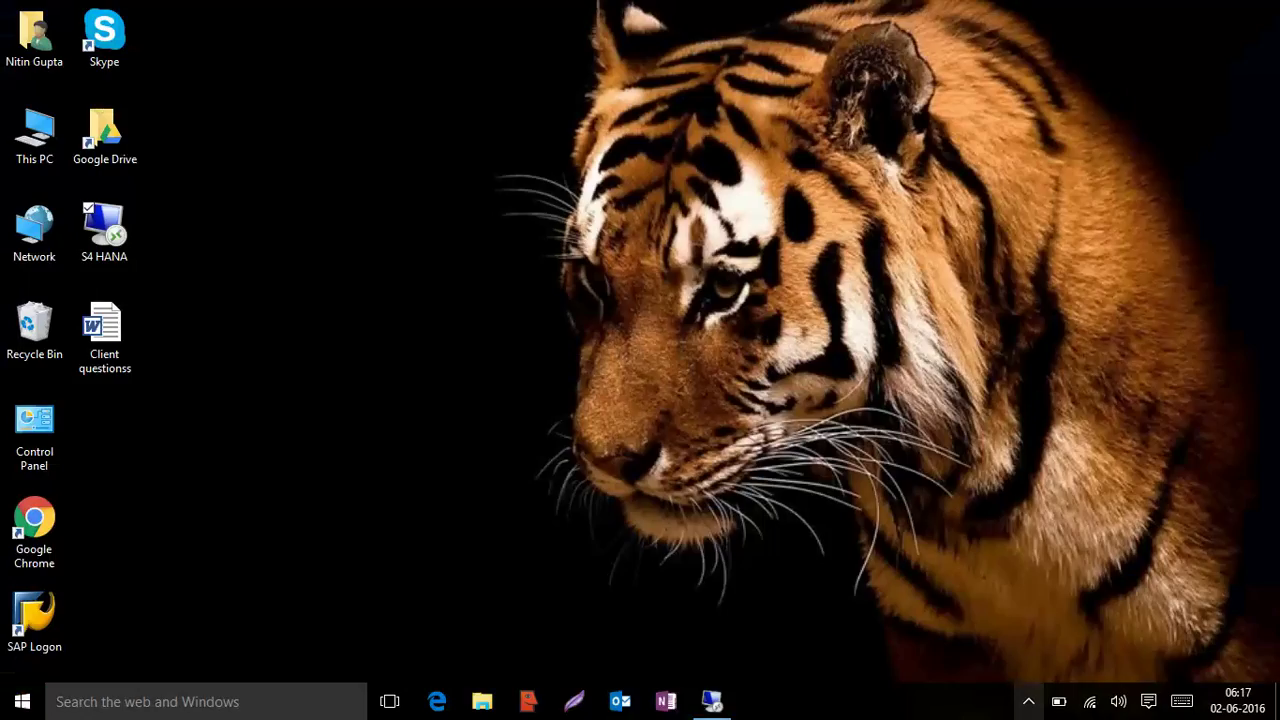
left_click(1028, 700)
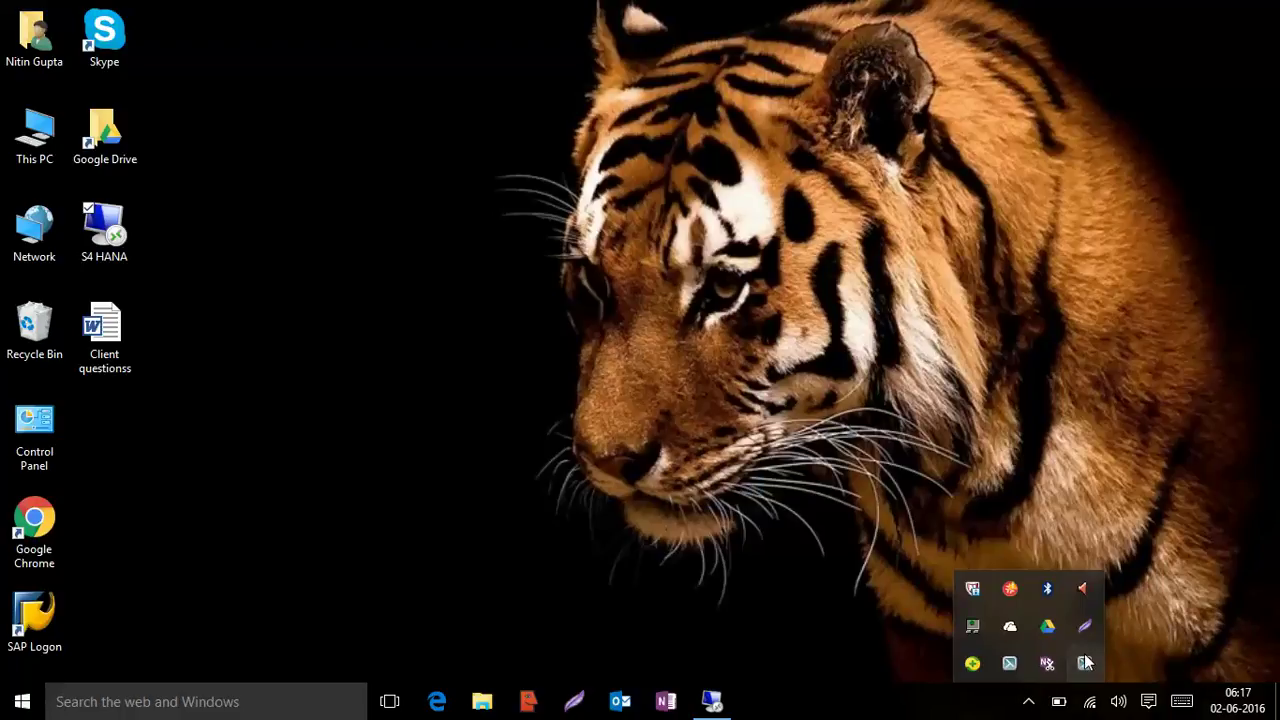
left_click(710, 701)
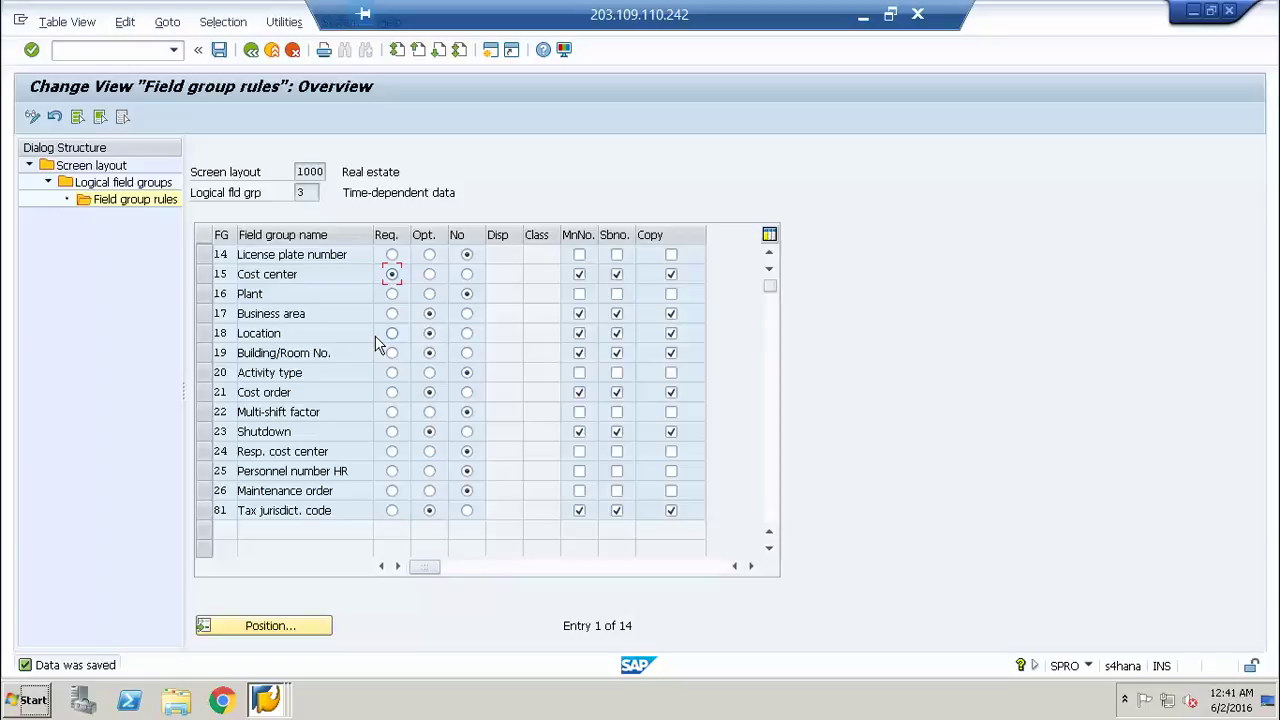
Step: Review the Allocations field group rules of screen layout 1000 (Real estate) and return to the logical field groups
left_click(251, 50)
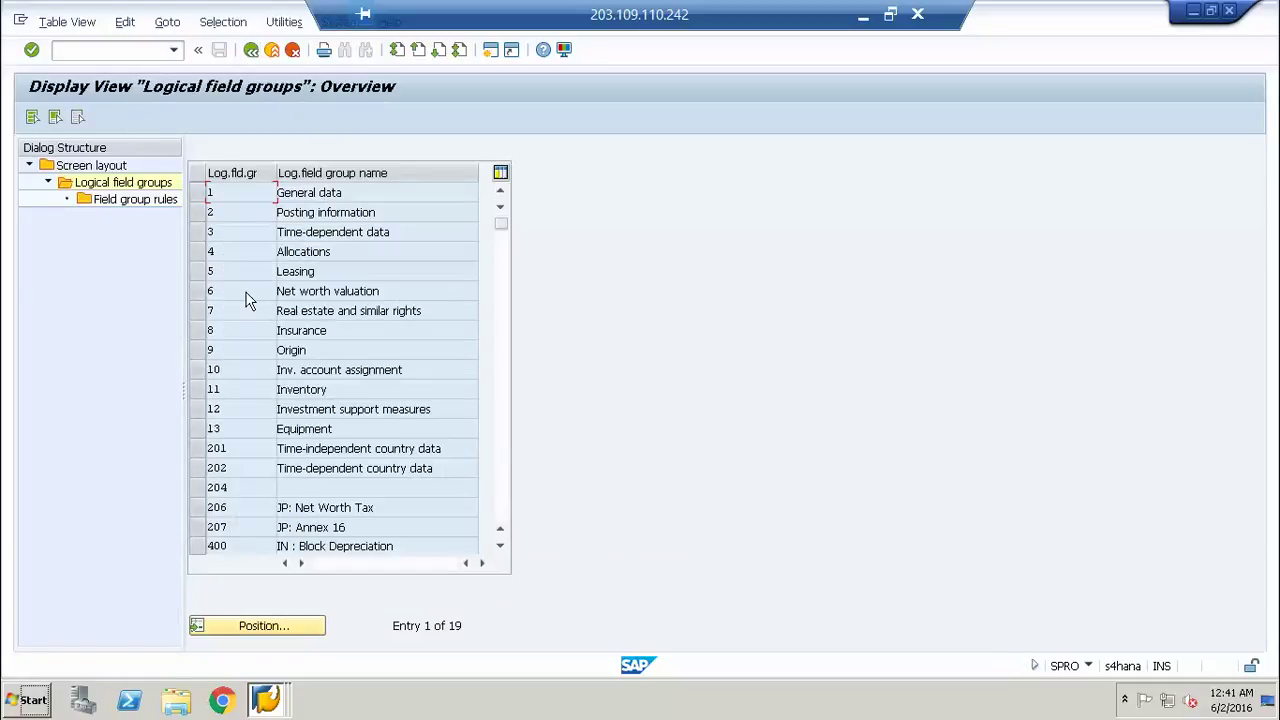
left_click(197, 252)
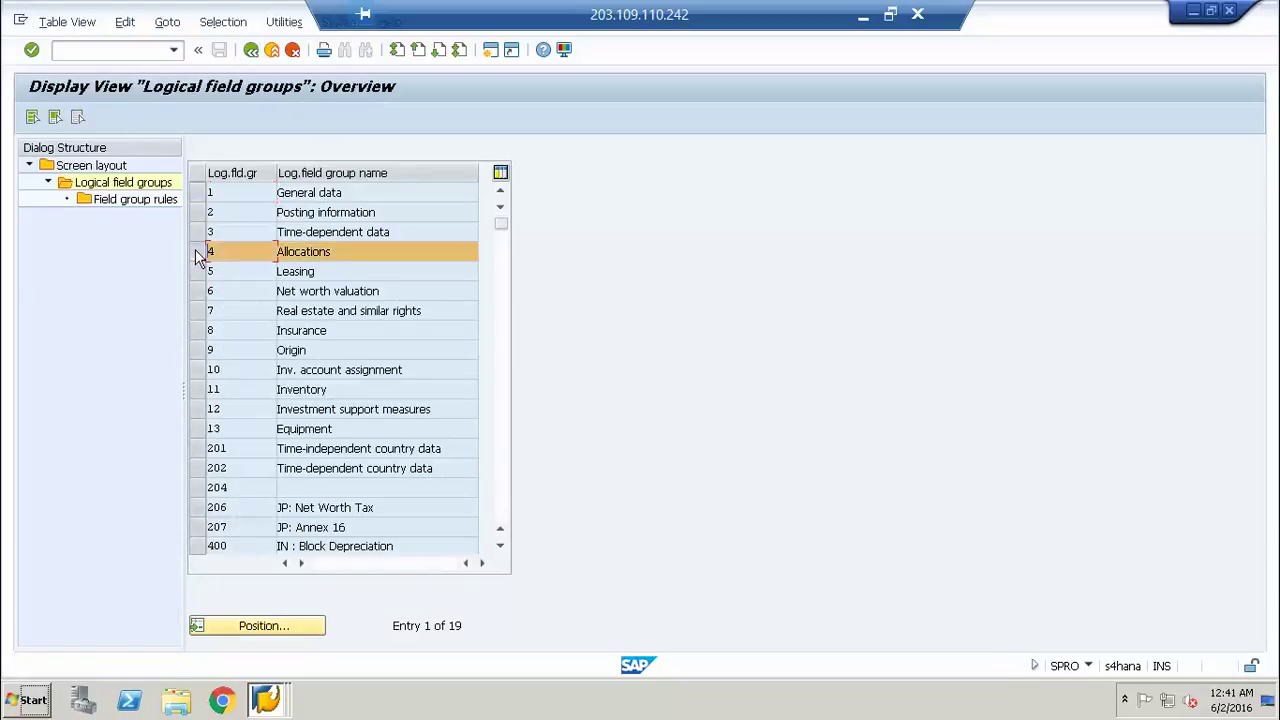
double_click(114, 201)
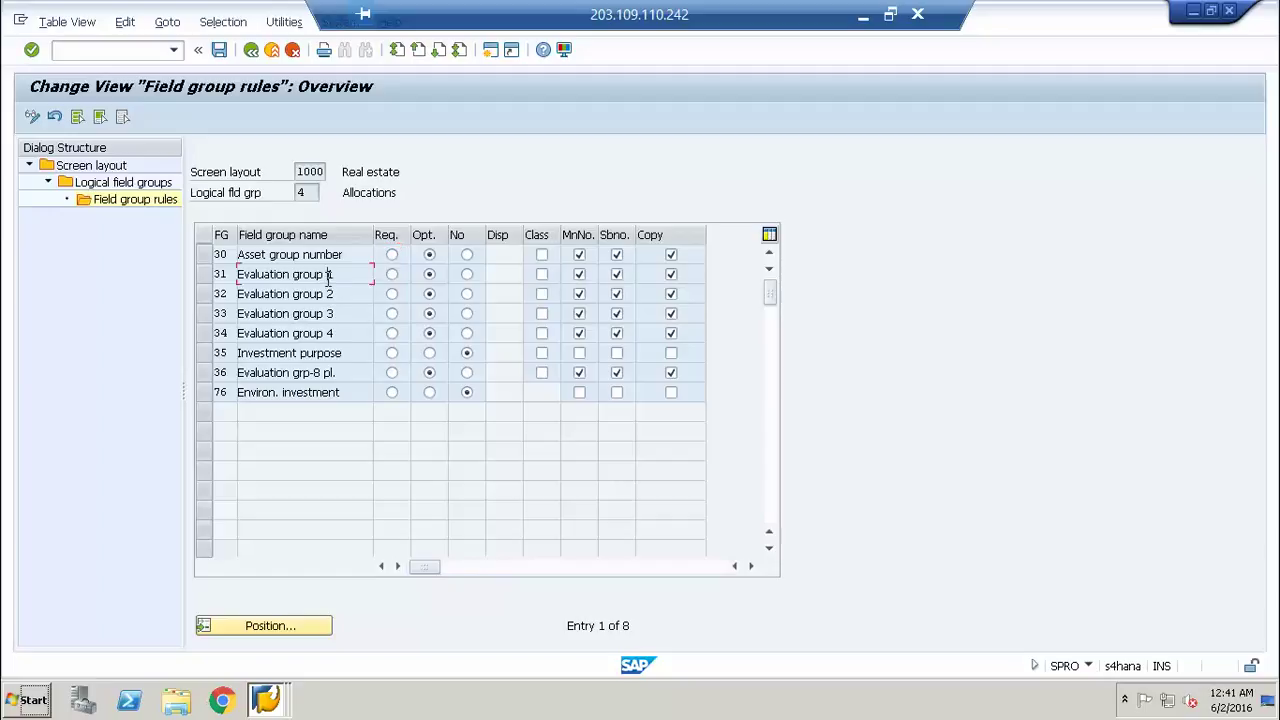
left_click(250, 52)
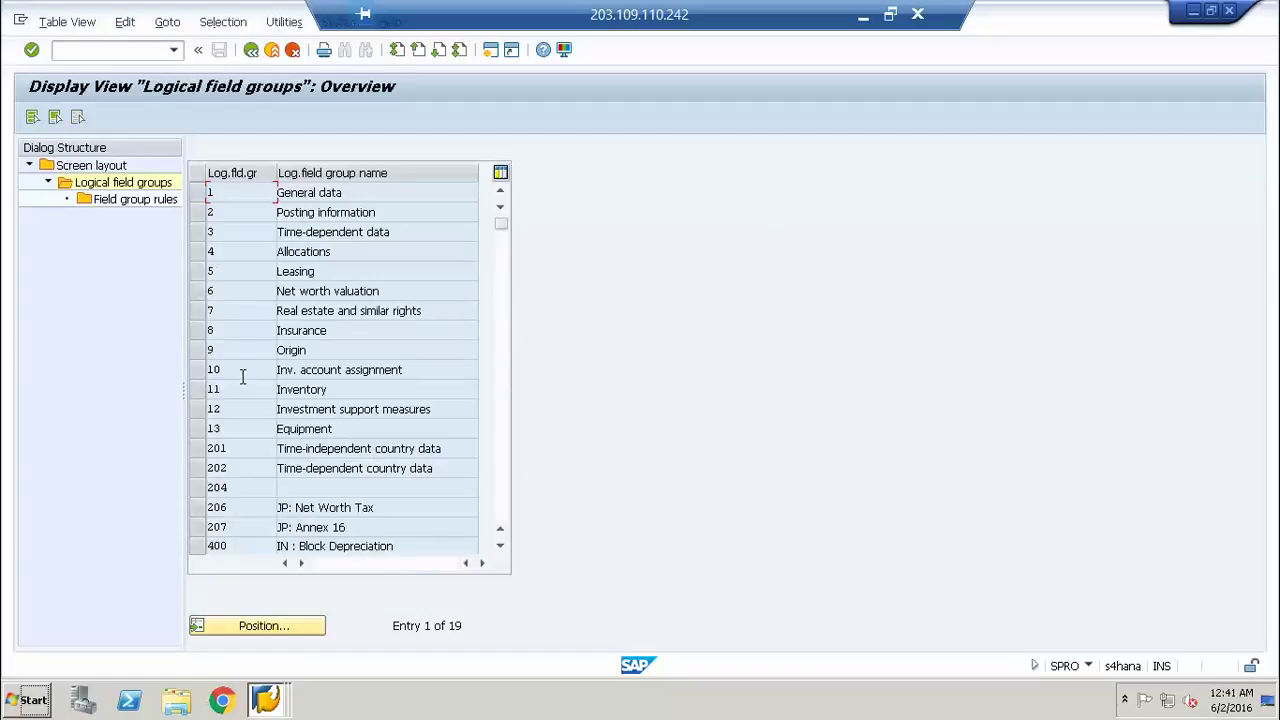
Step: Review the Leasing field group rules of screen layout 1000 (Real estate) and return to the logical field groups
left_click(197, 278)
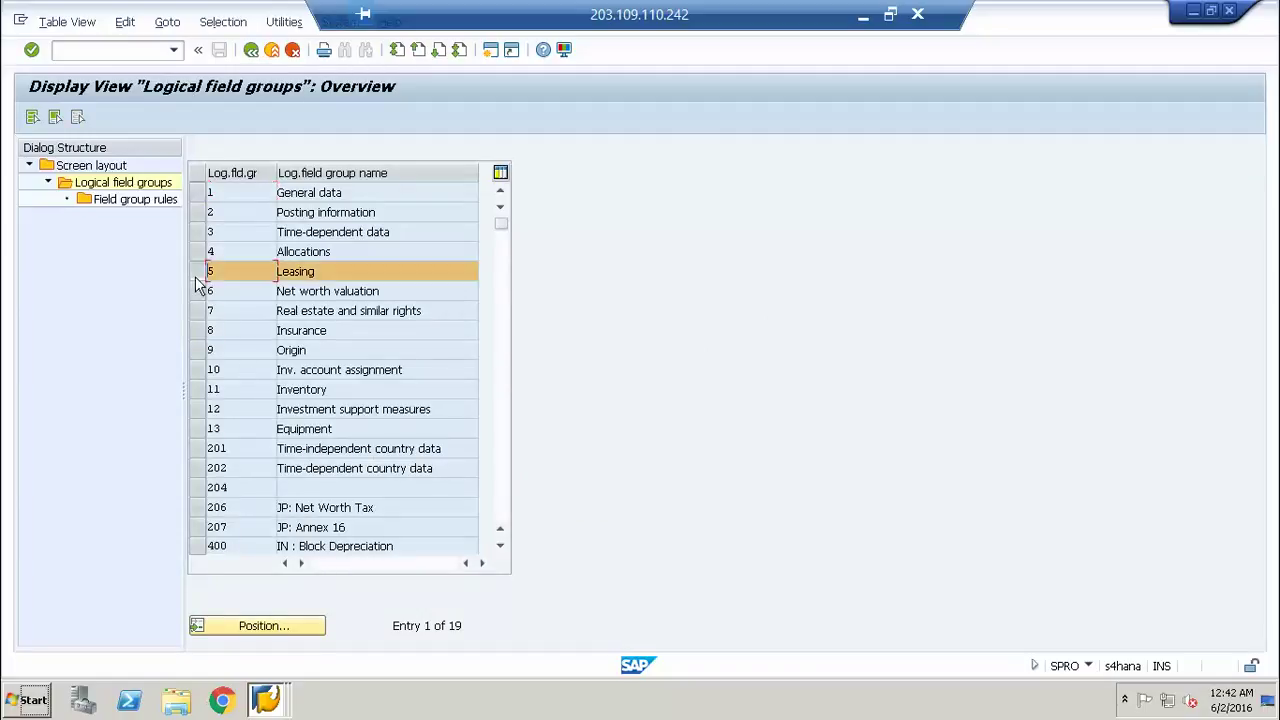
double_click(159, 205)
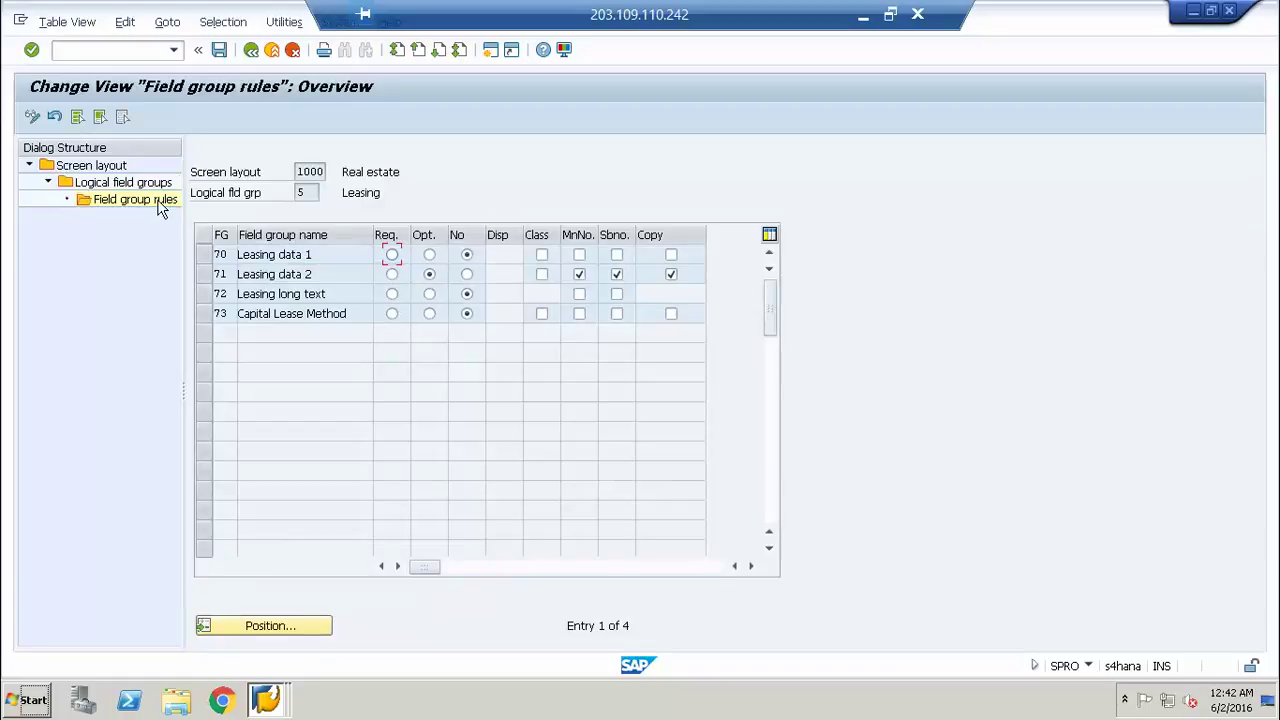
left_click(251, 50)
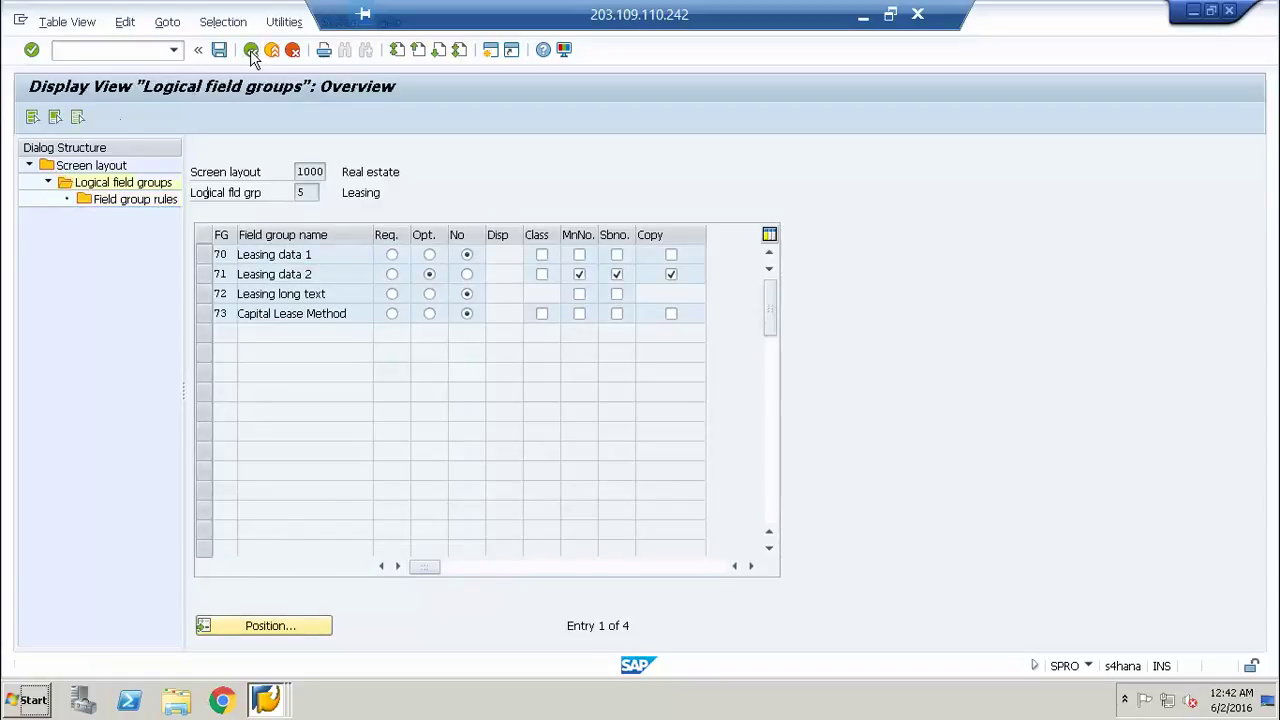
left_click(251, 50)
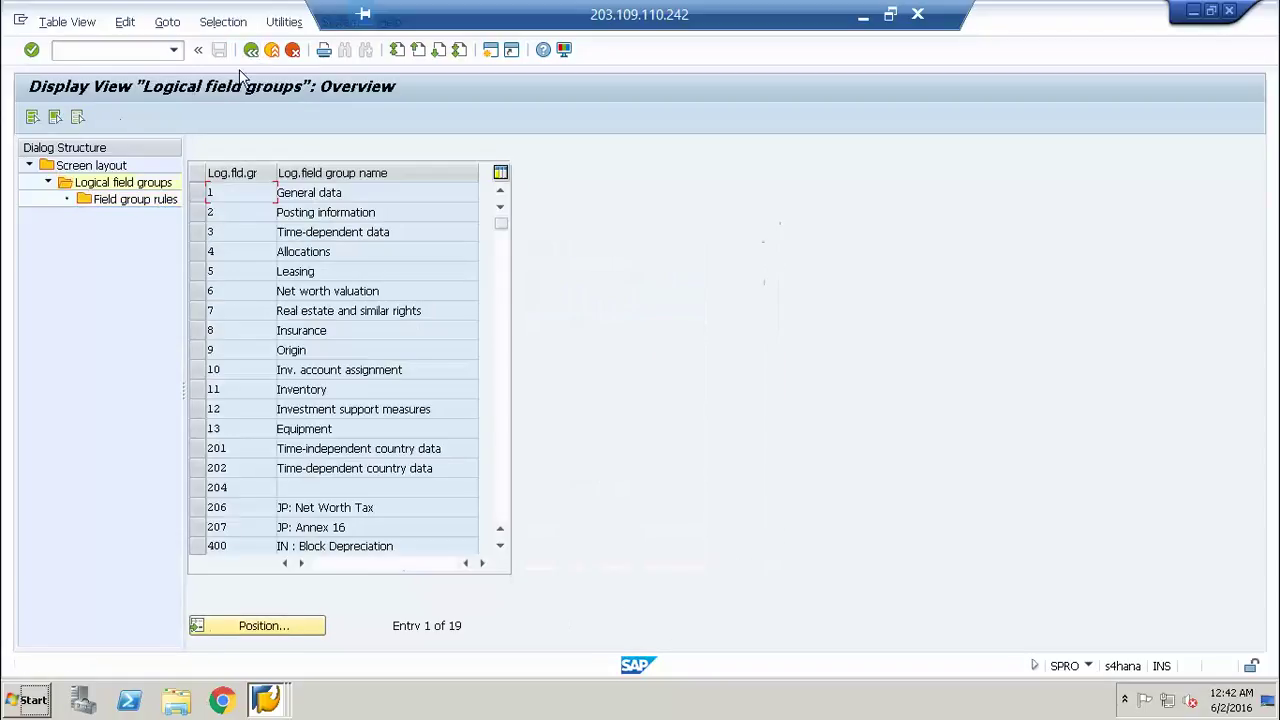
Step: Review the Real estate and similar rights field group rules of screen layout 1000 and return to the logical field groups
left_click(198, 311)
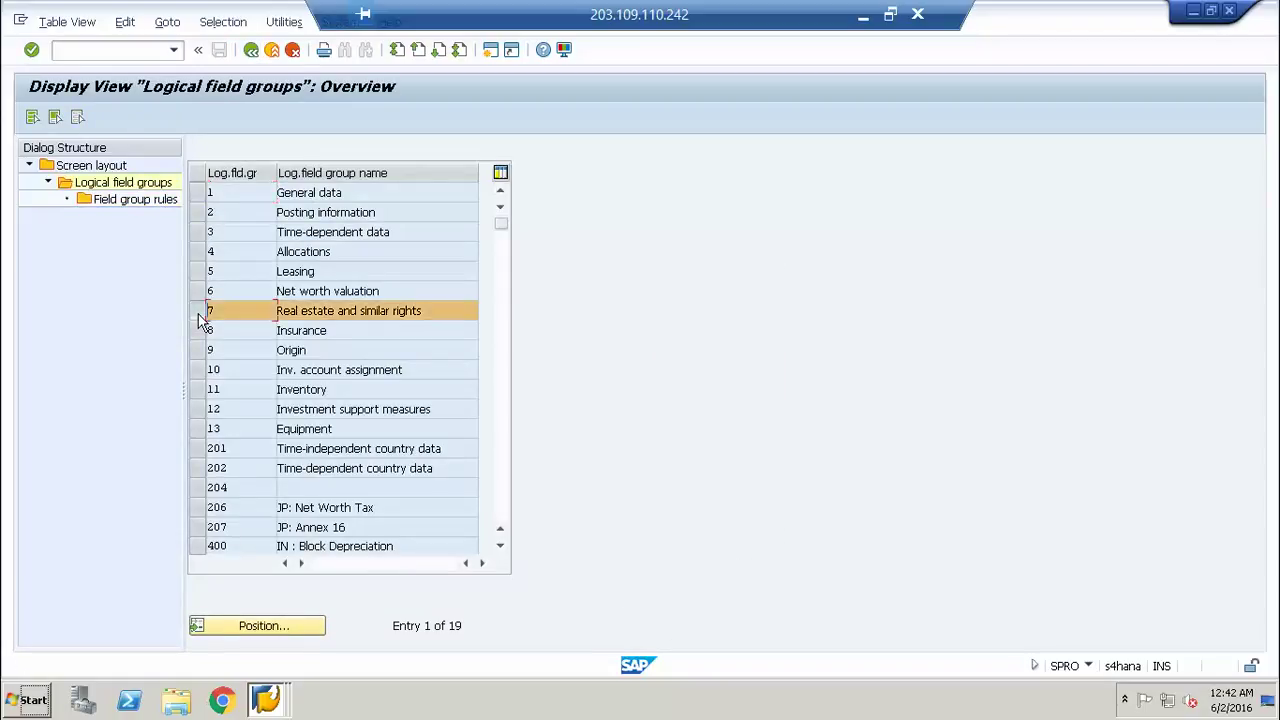
double_click(140, 200)
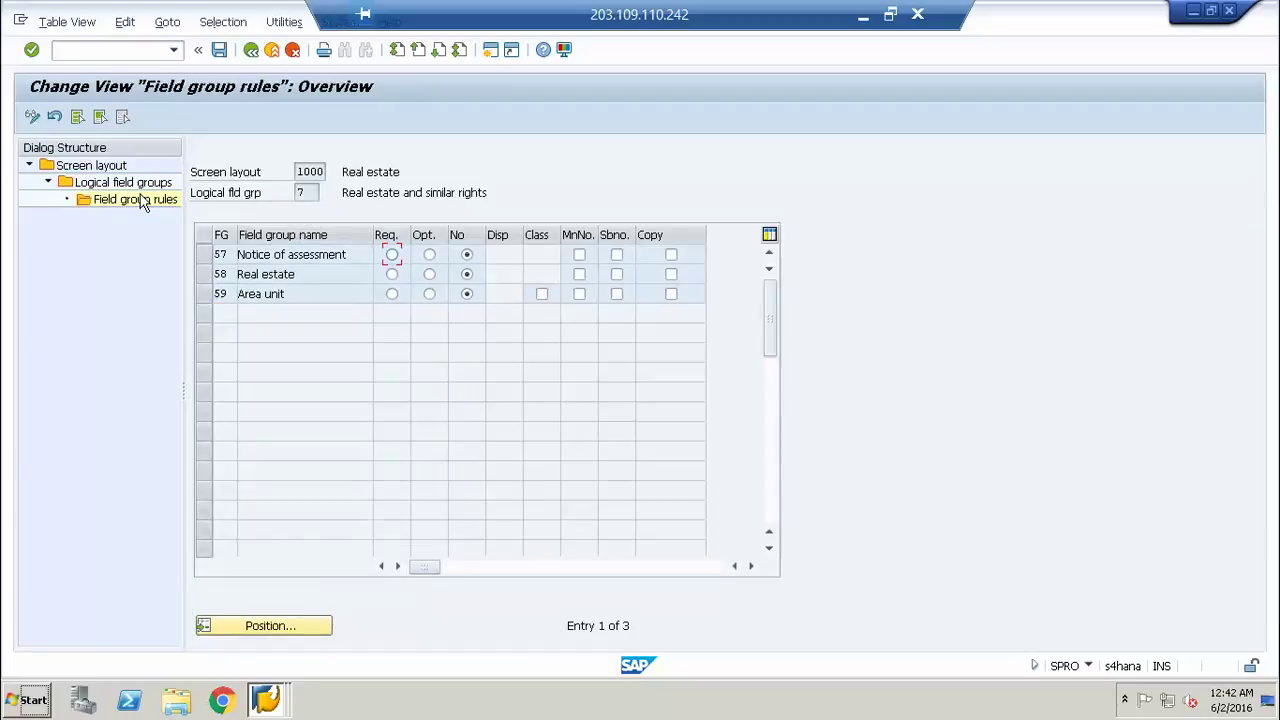
left_click(251, 52)
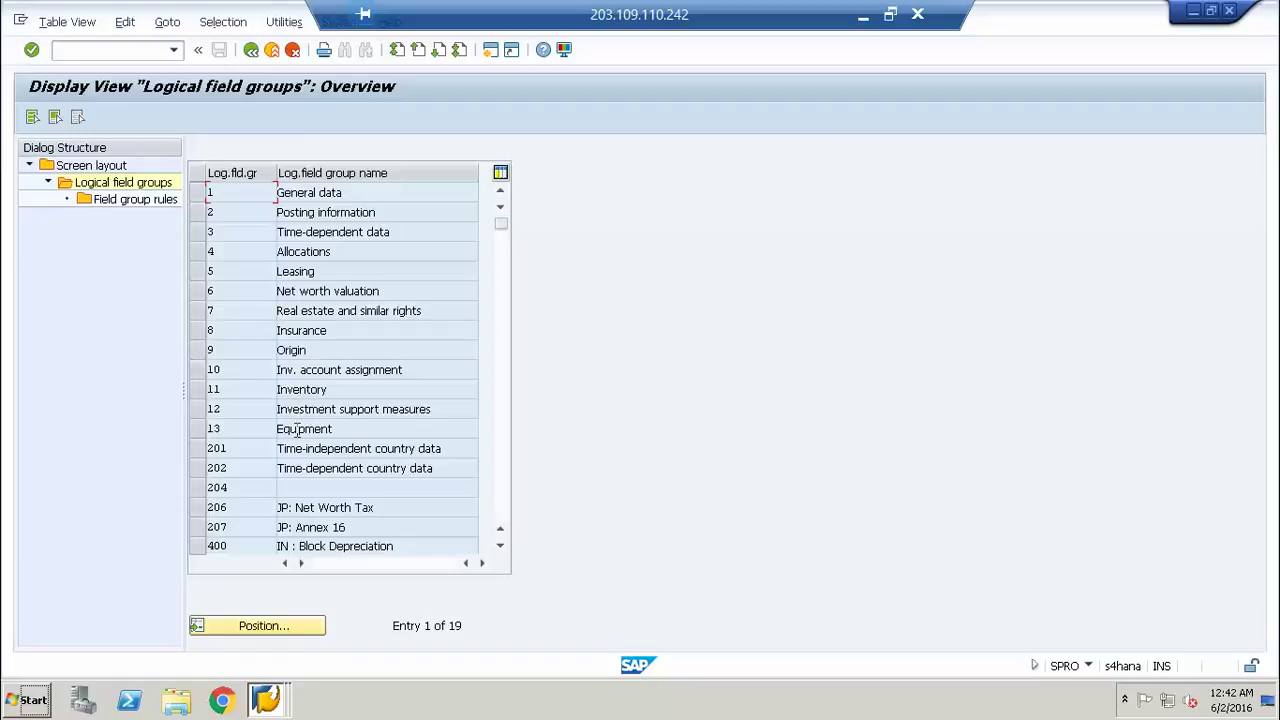
Step: Look through the logical field groups, review the Investment support measures rules of screen layout 1000, and leave them
left_click(505, 469)
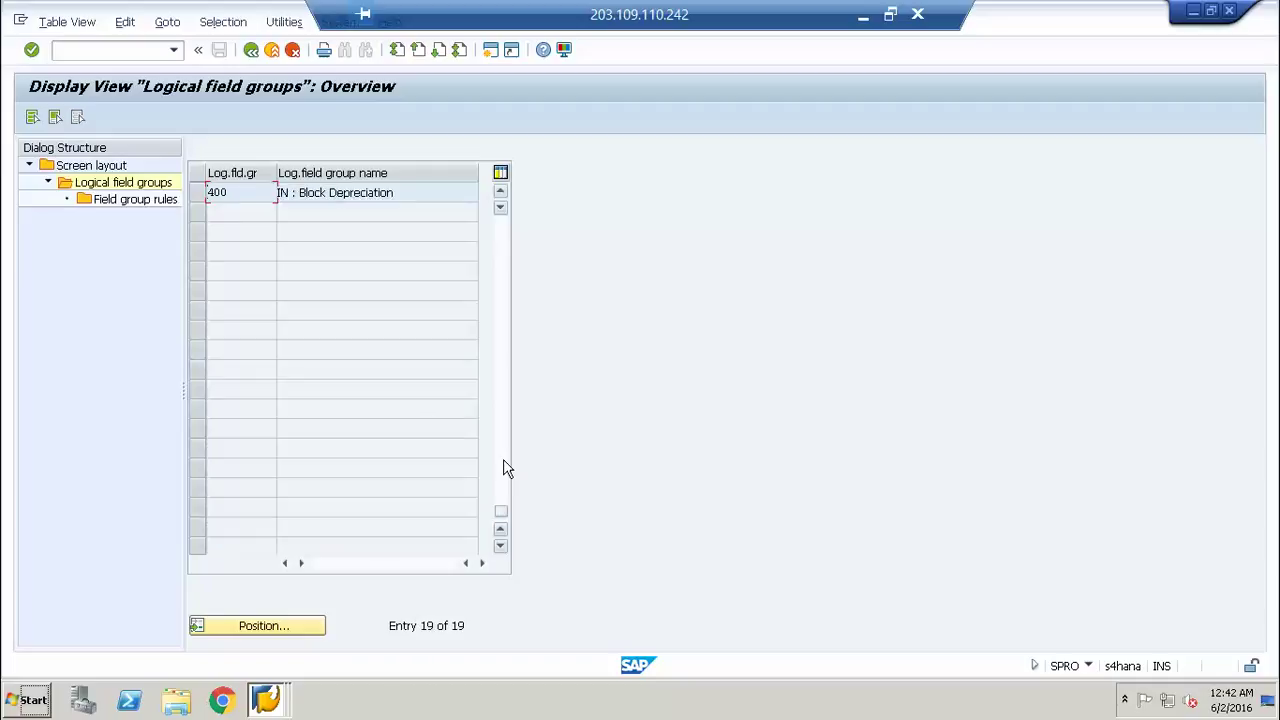
left_click(508, 371)
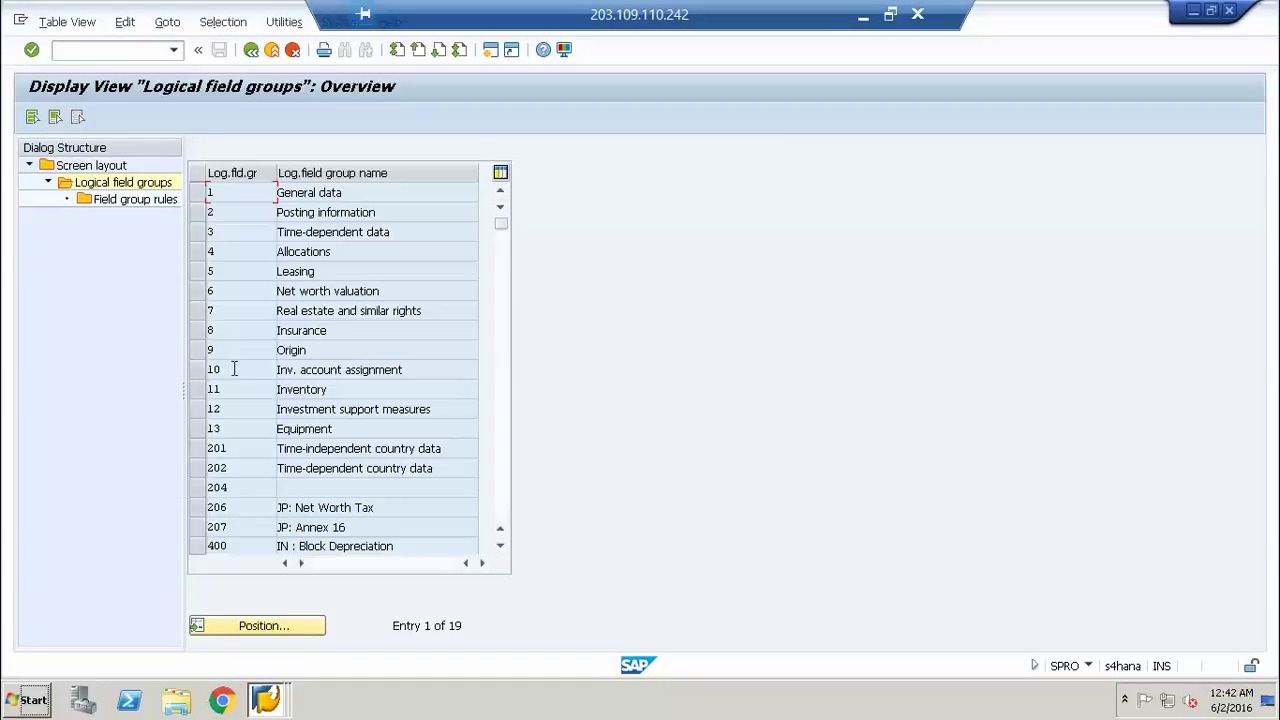
left_click(199, 411)
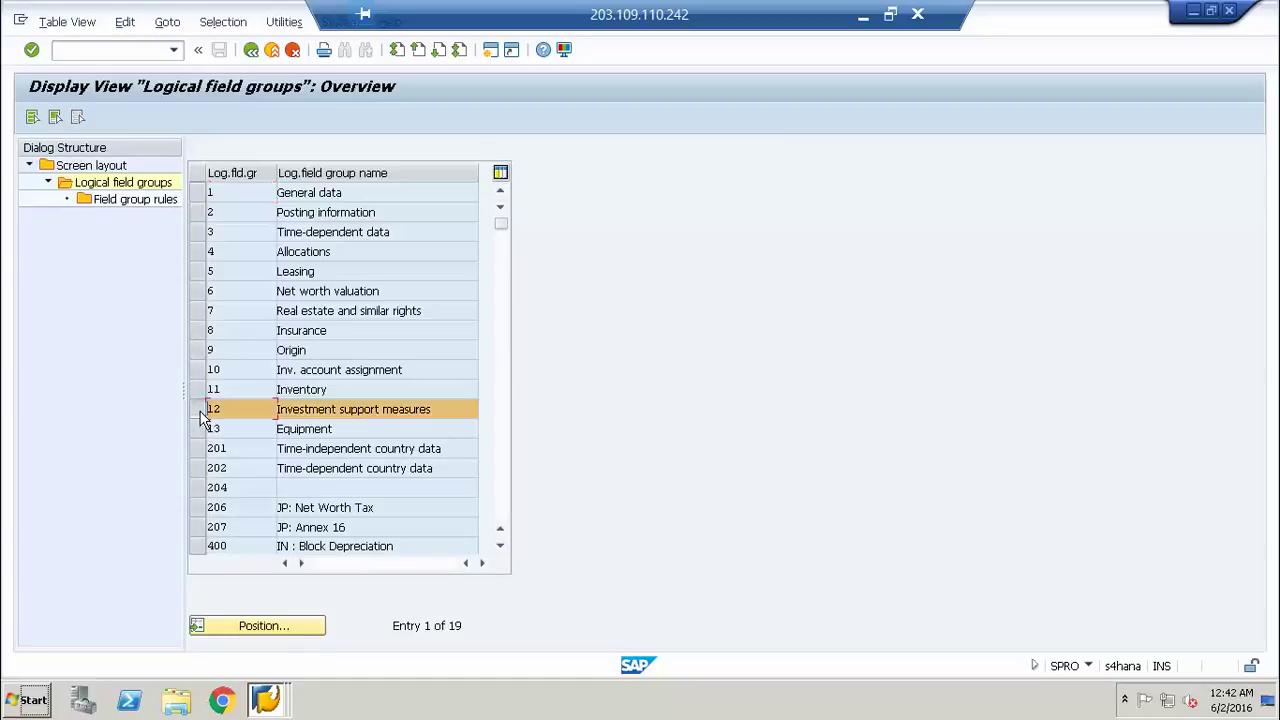
double_click(135, 199)
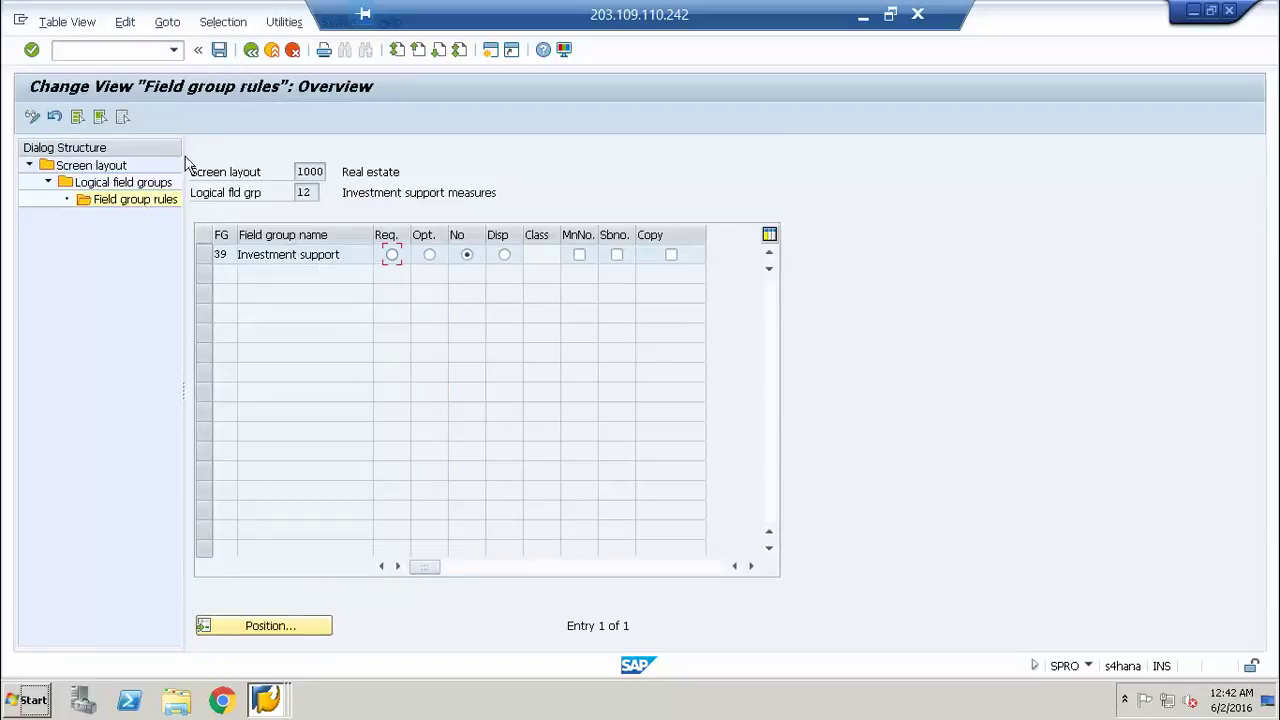
left_click(252, 51)
left_click(252, 51)
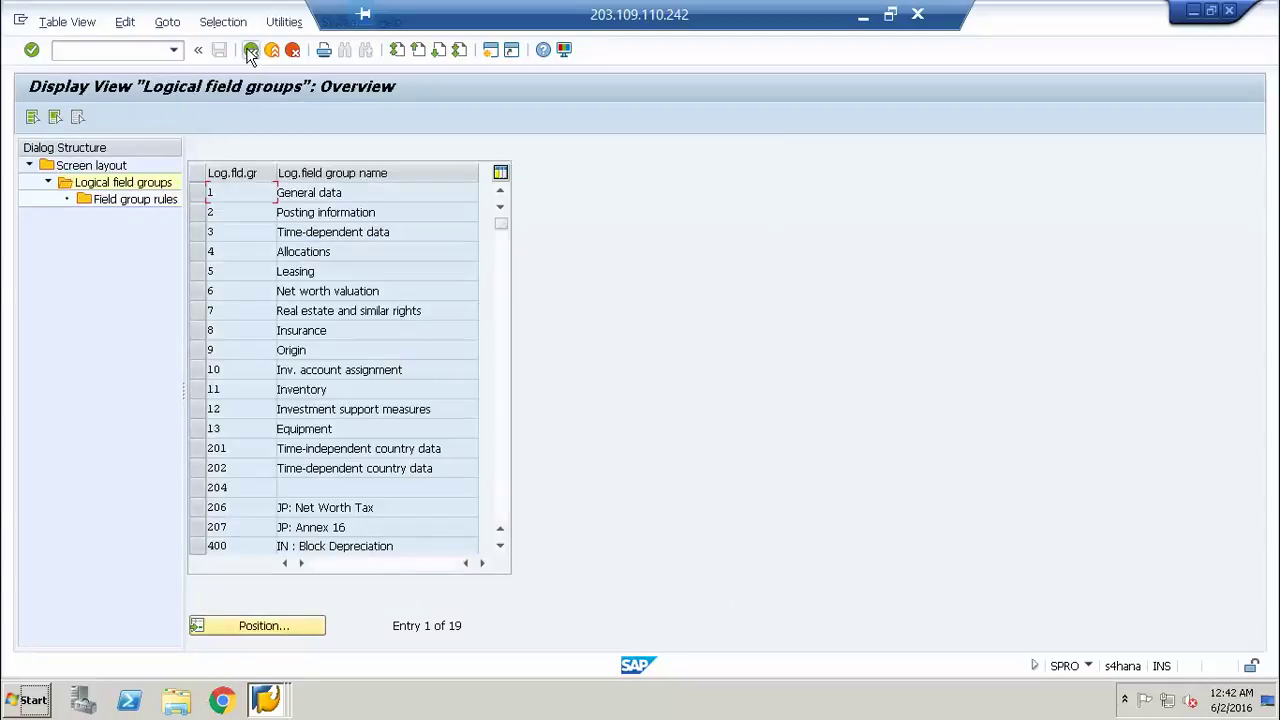
Step: Go back to the screen layout overview, save it, and return to the activity selection for asset master data screen layouts
left_click(252, 51)
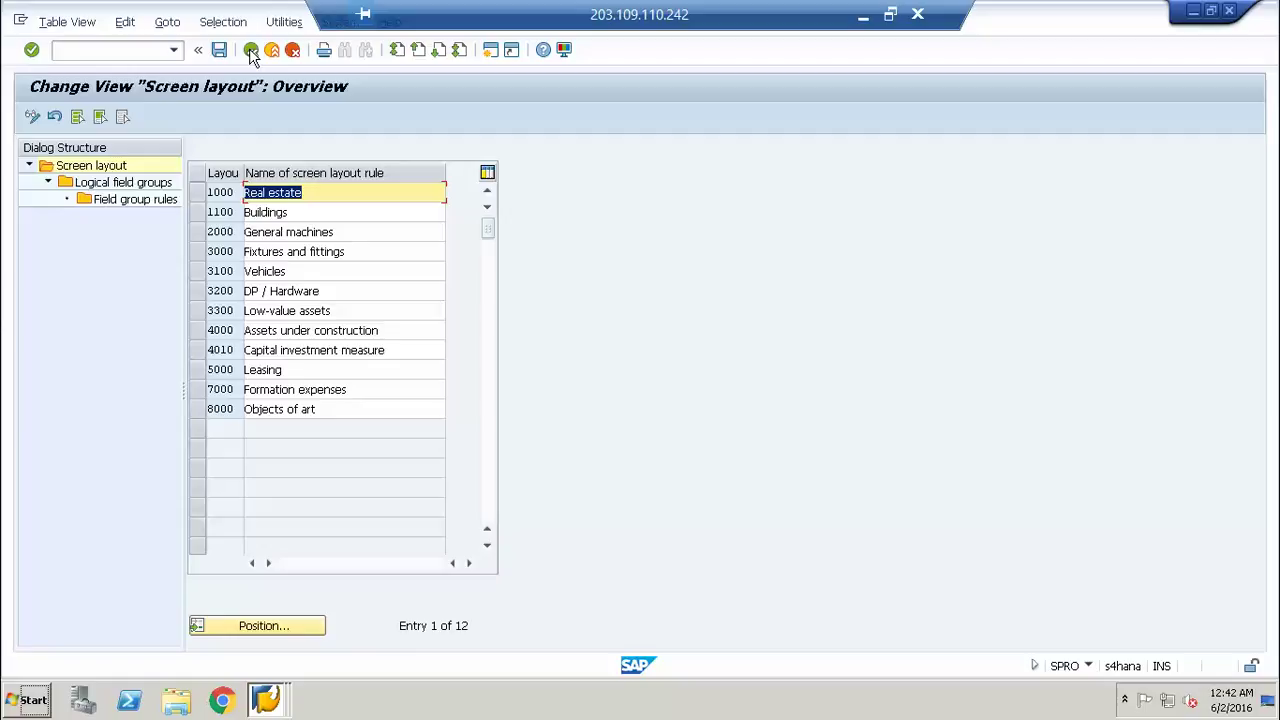
left_click(219, 51)
left_click(252, 51)
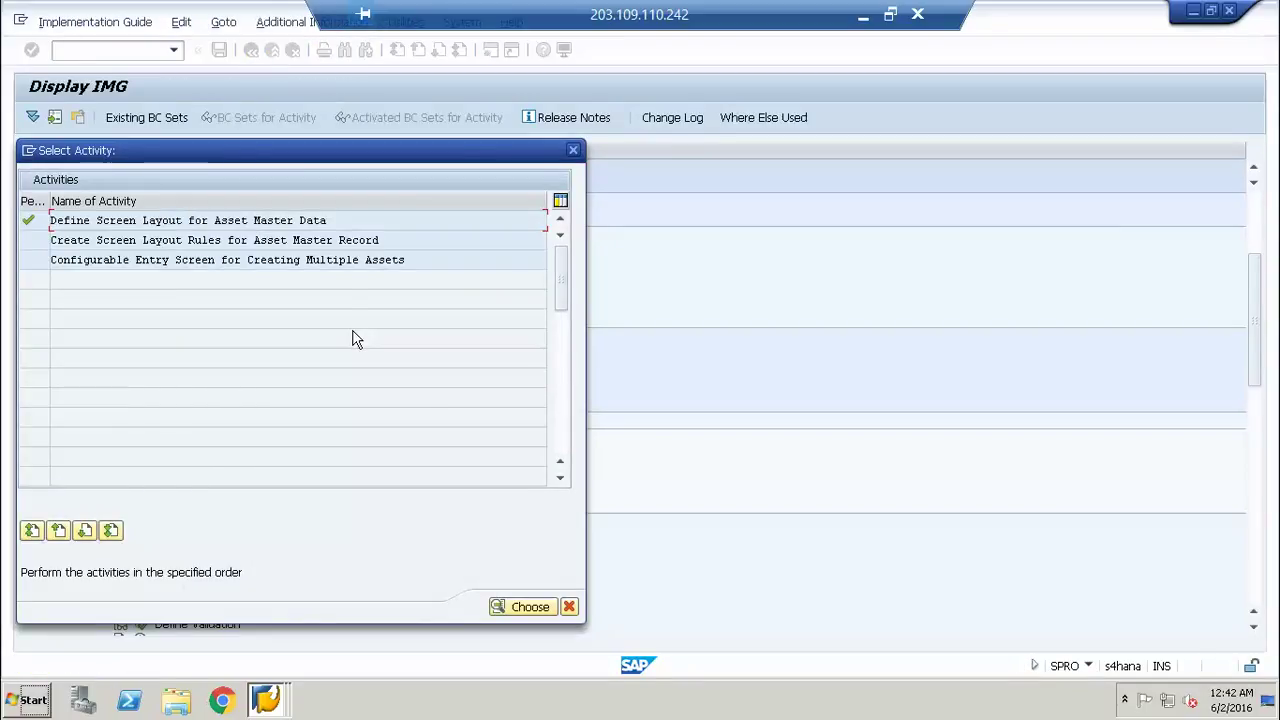
Step: Activate the configurable entry screen for creating multiple assets and save it to the New Asset Accounting_Ent str - TR#1 customizing request
double_click(393, 260)
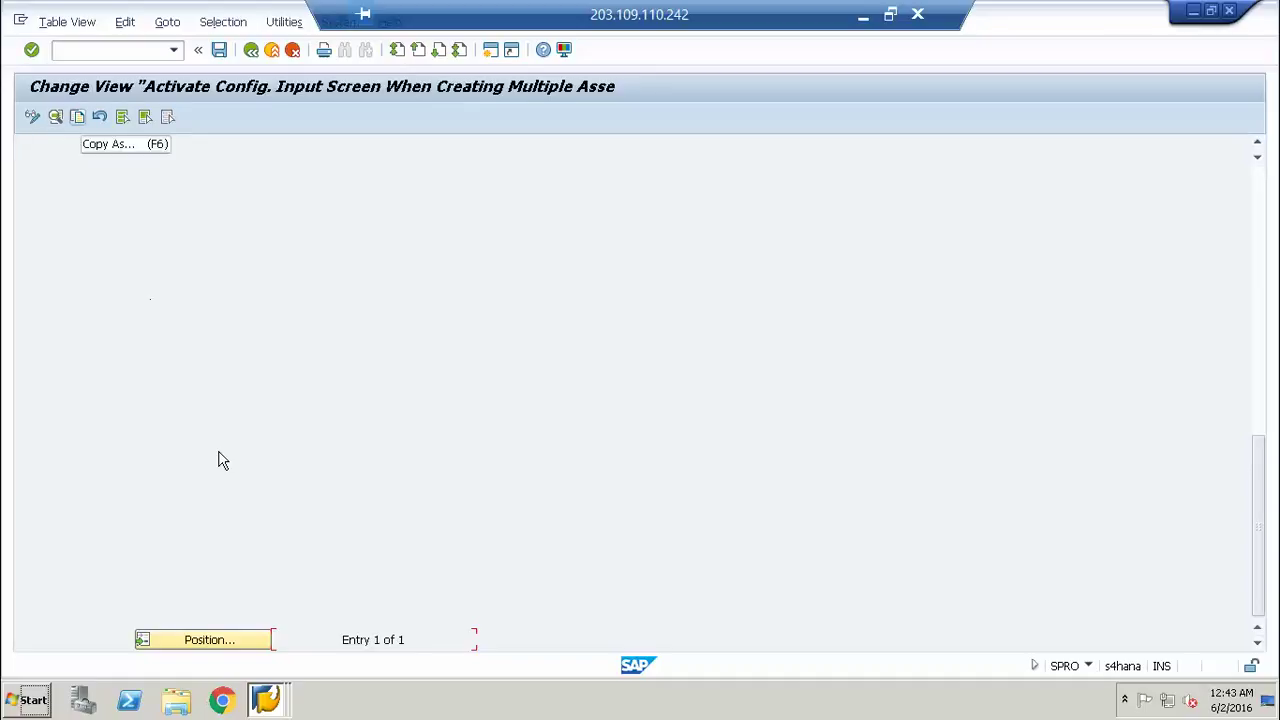
left_click(210, 640)
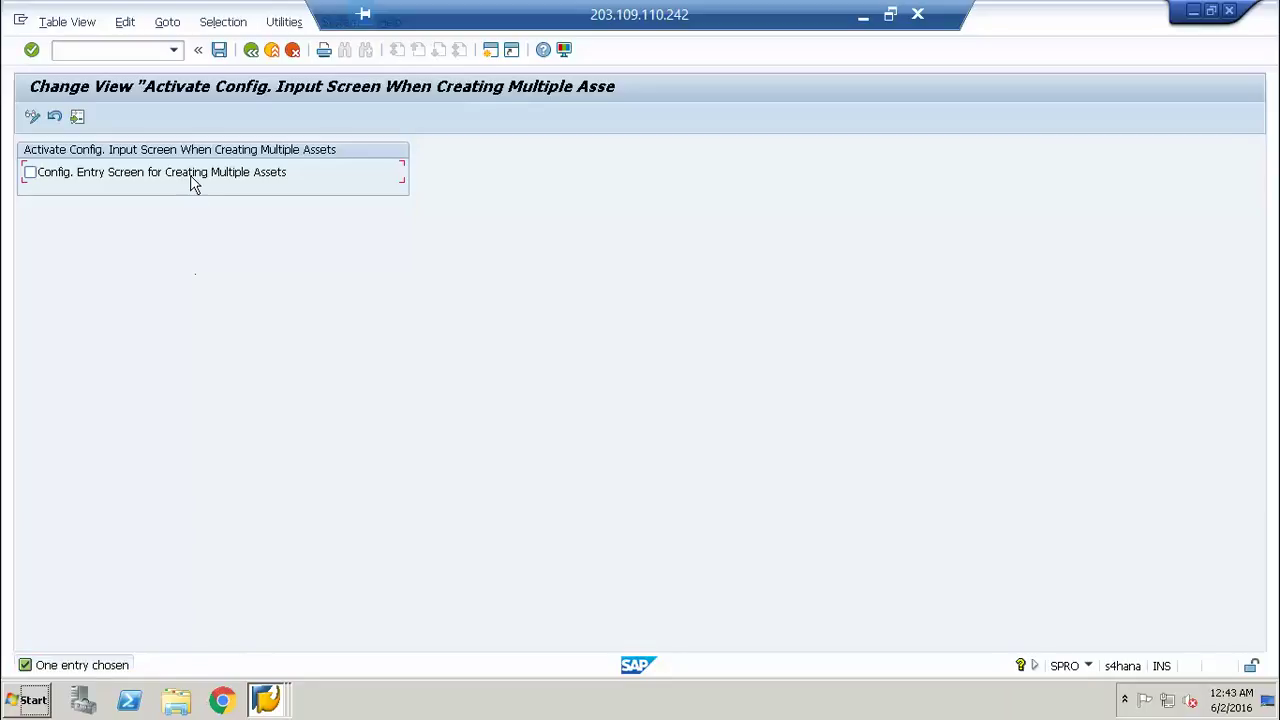
left_click(222, 50)
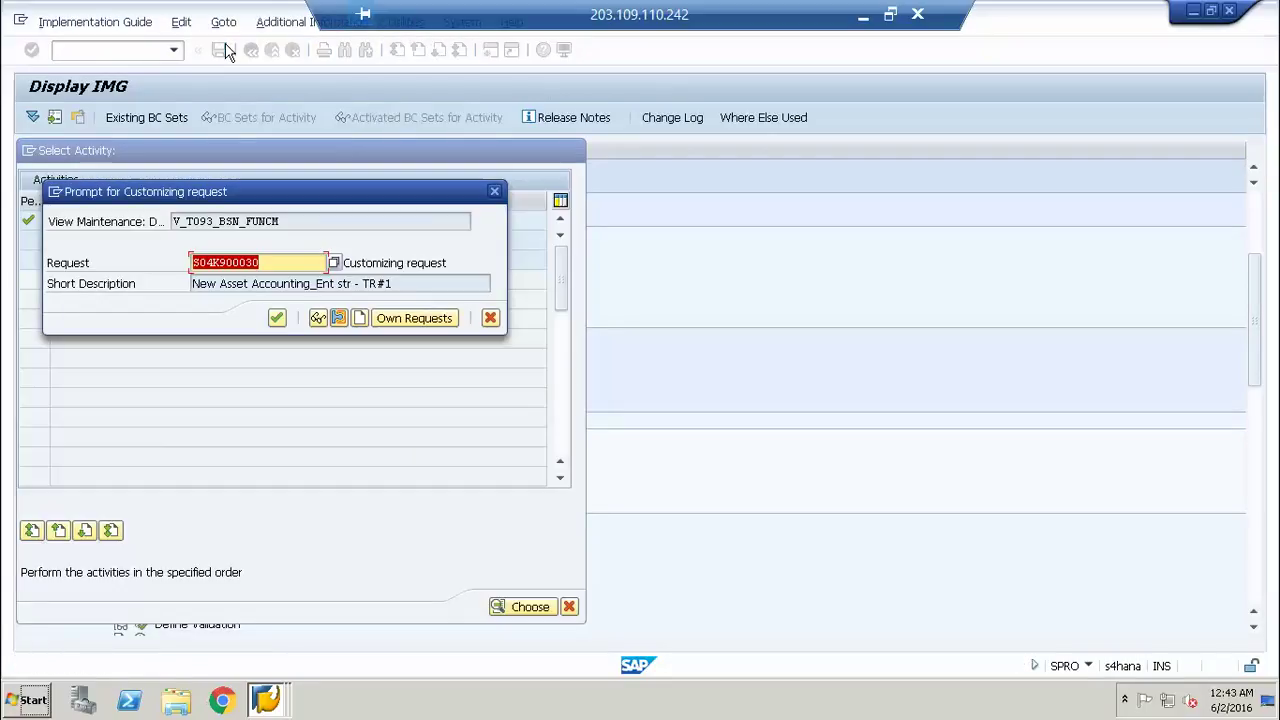
left_click(277, 319)
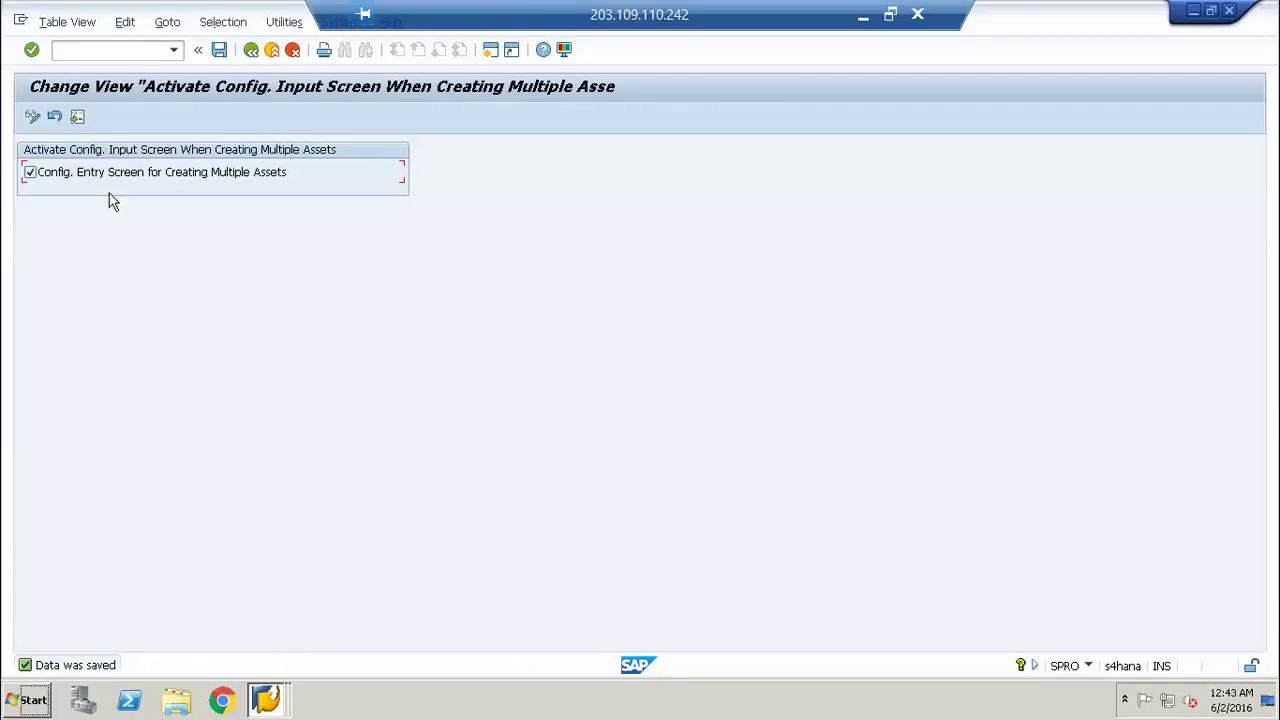
Step: Check the help for the multiple-asset entry screen option, close it, and return to the IMG structure
key("F1")
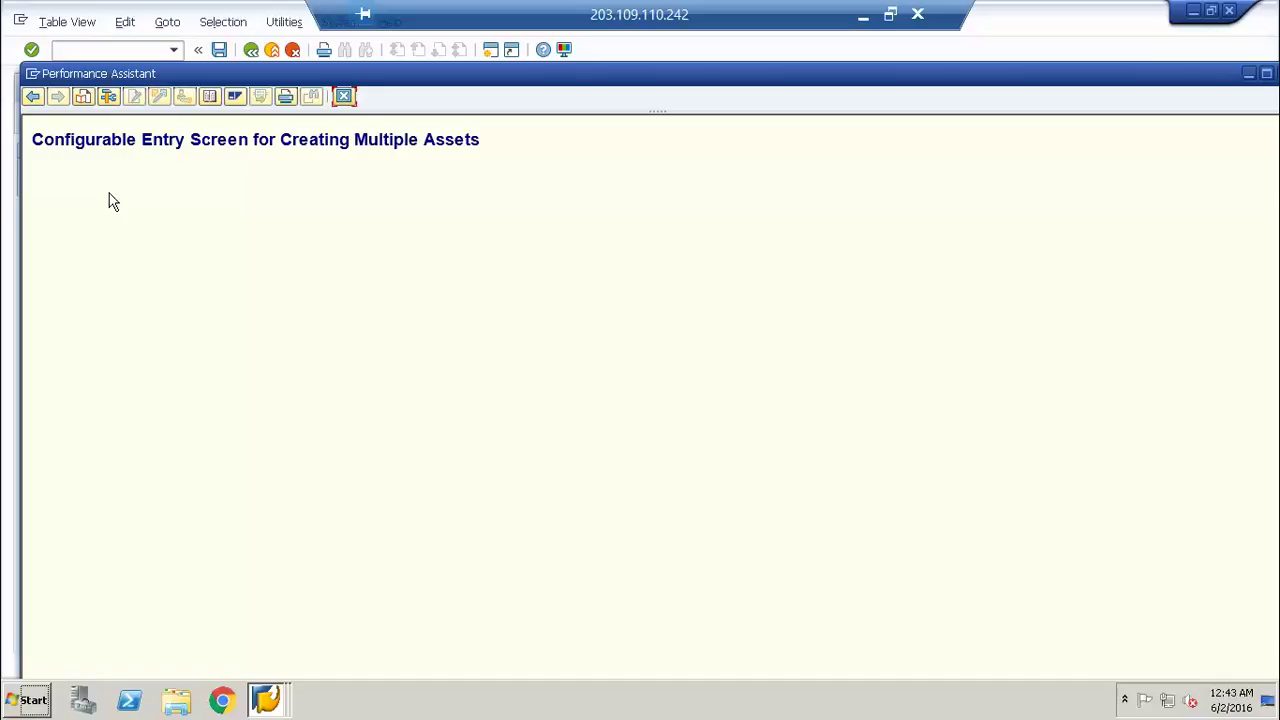
left_click(344, 96)
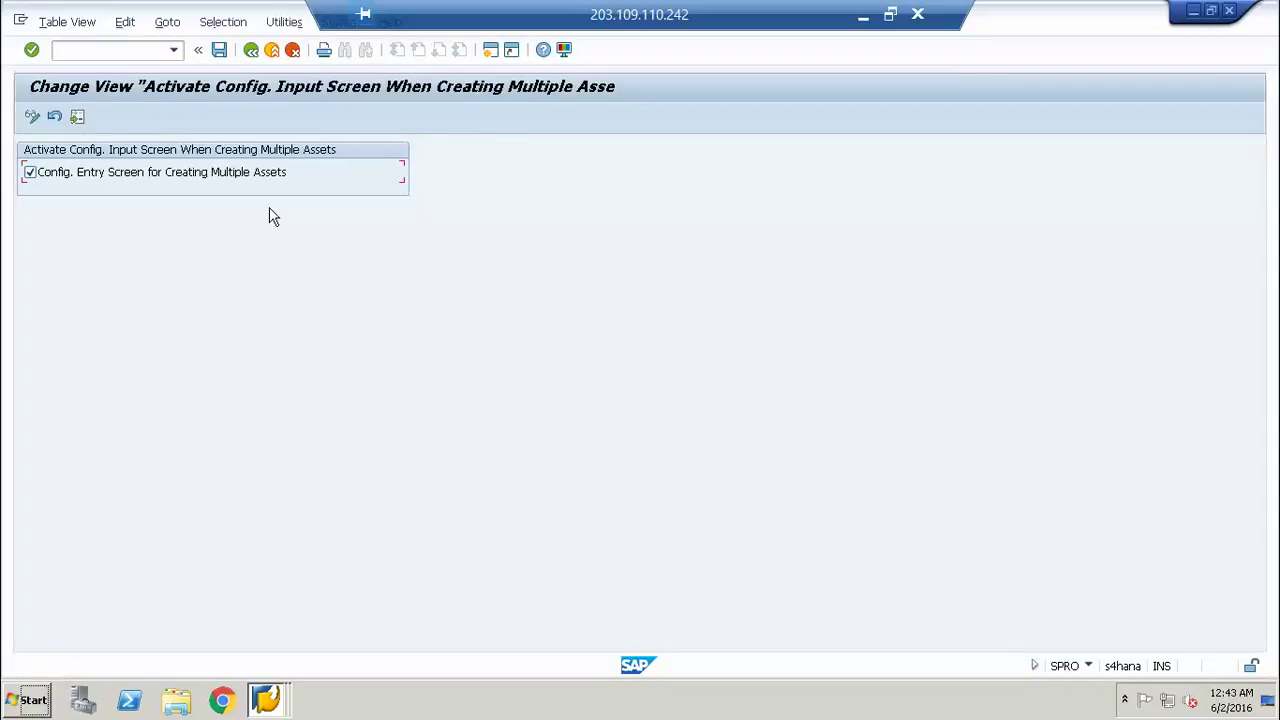
left_click(251, 50)
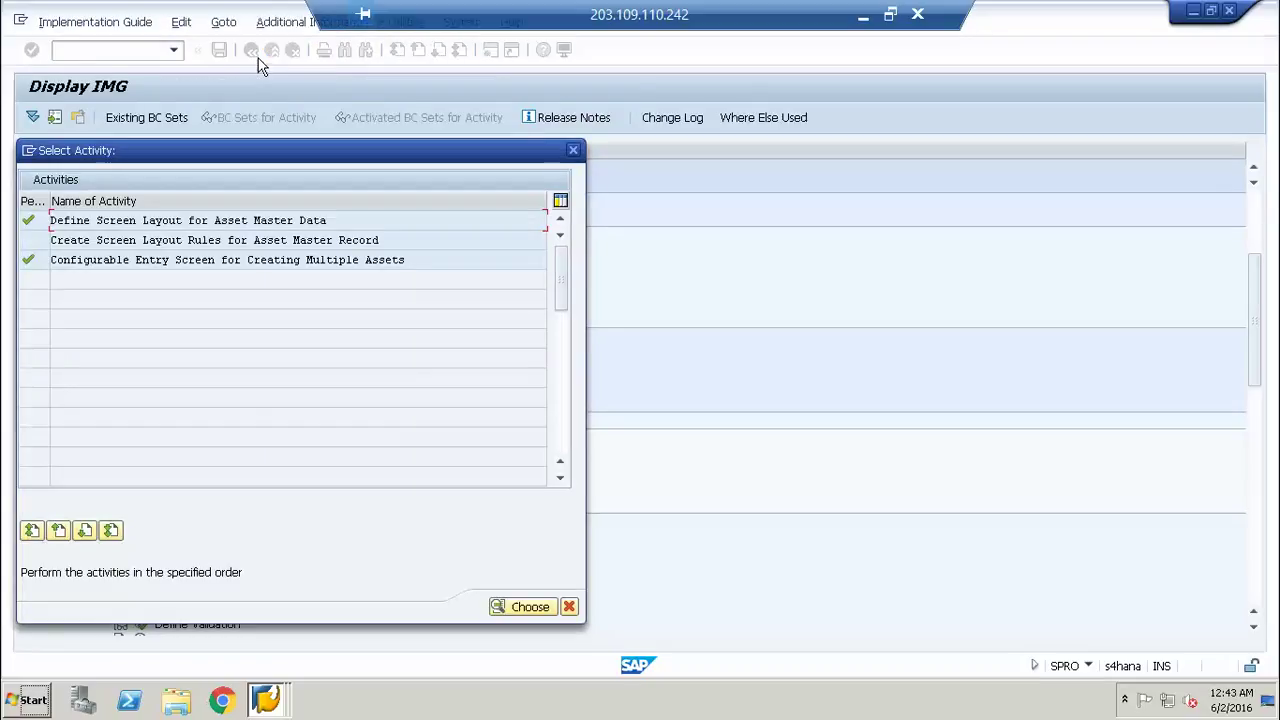
left_click(573, 151)
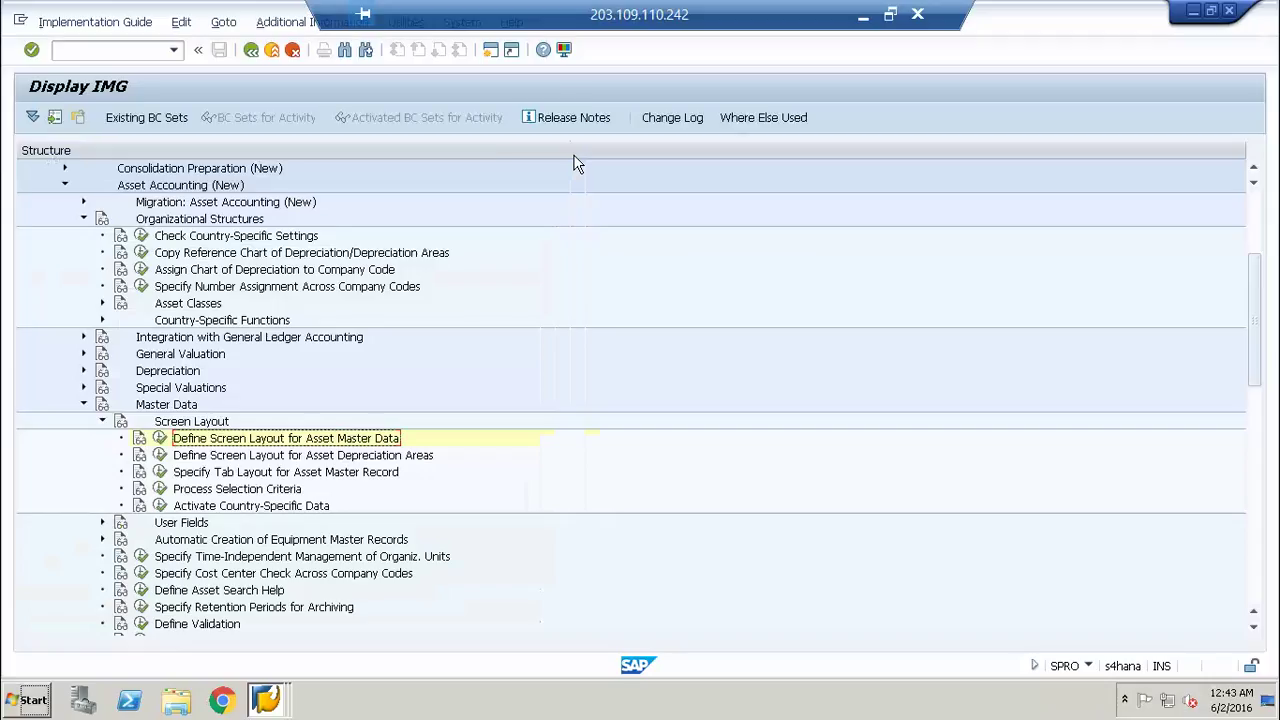
Step: Examine the field group rules of depreciation area screen layout 1000 (Depr. on main asset no. level)
left_click(160, 455)
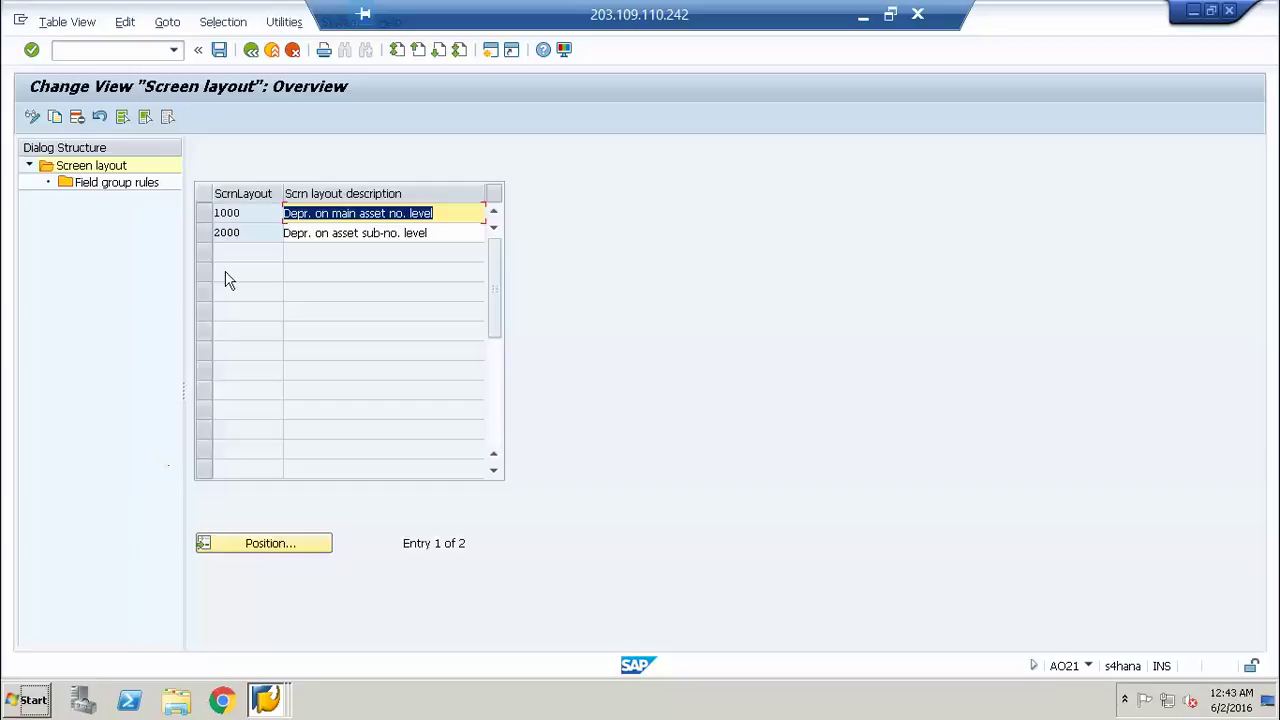
left_click(206, 218)
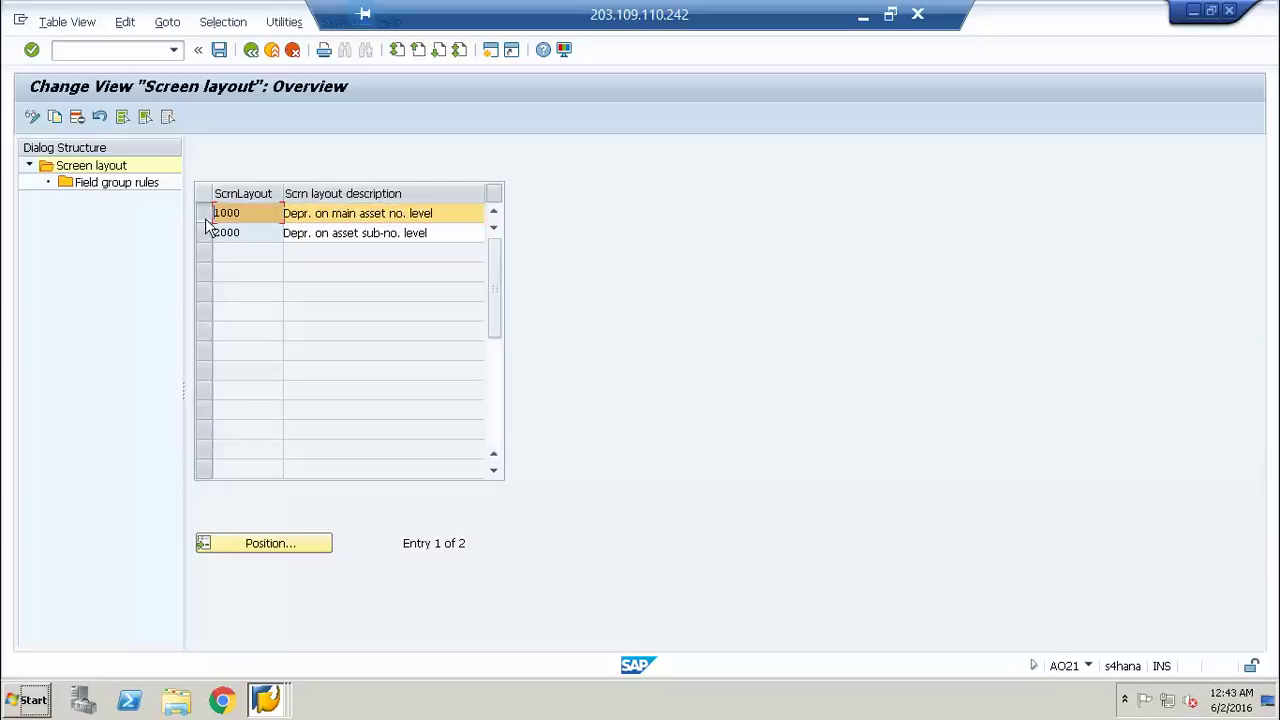
left_click(128, 184)
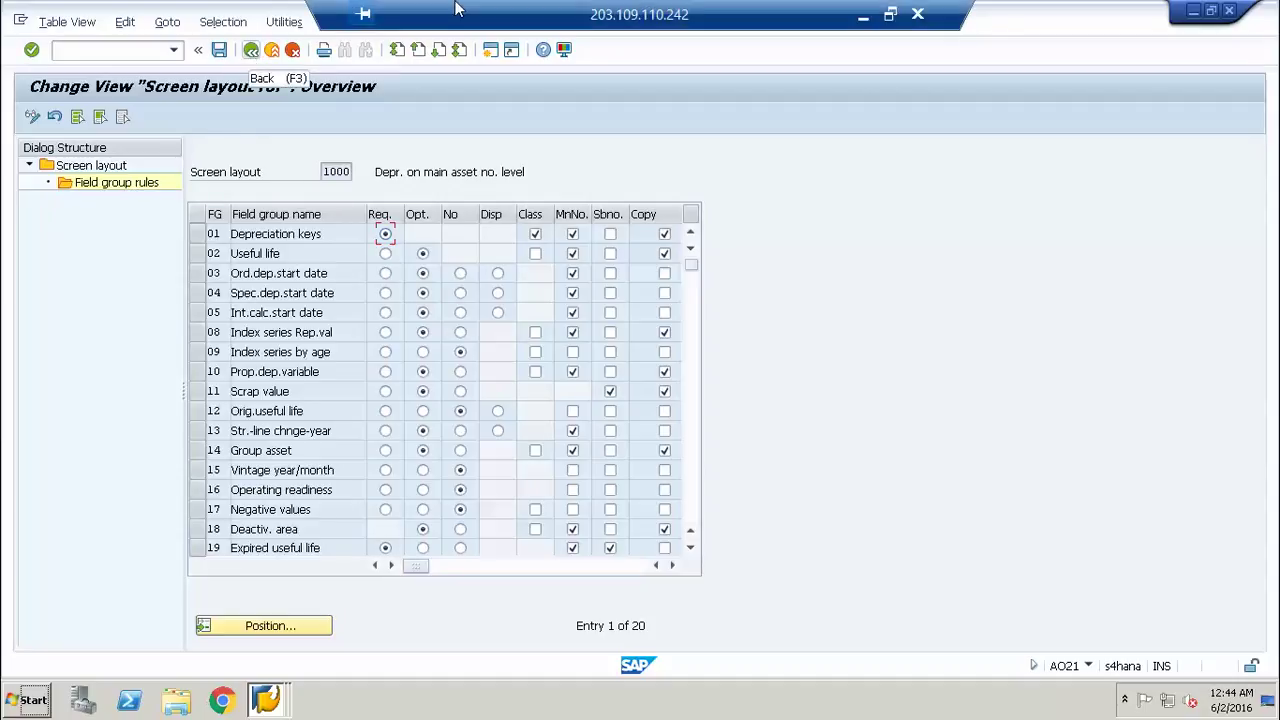
left_click(866, 20)
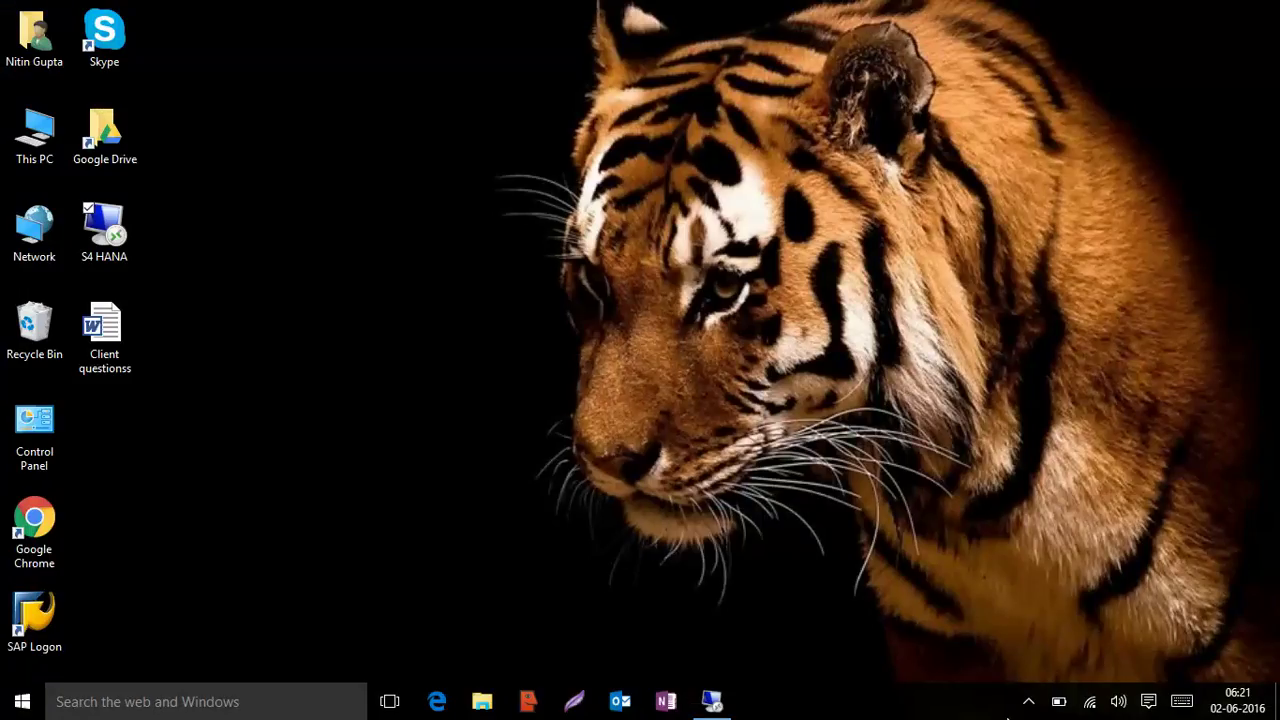
left_click(1028, 705)
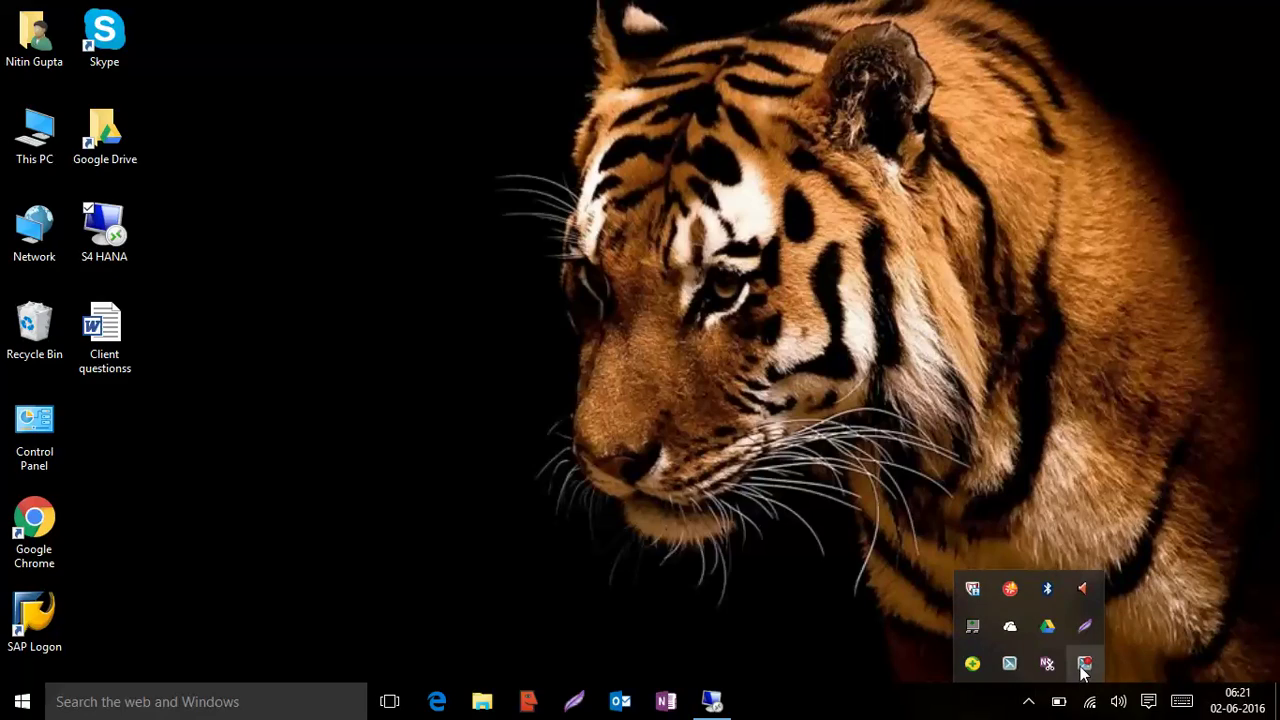